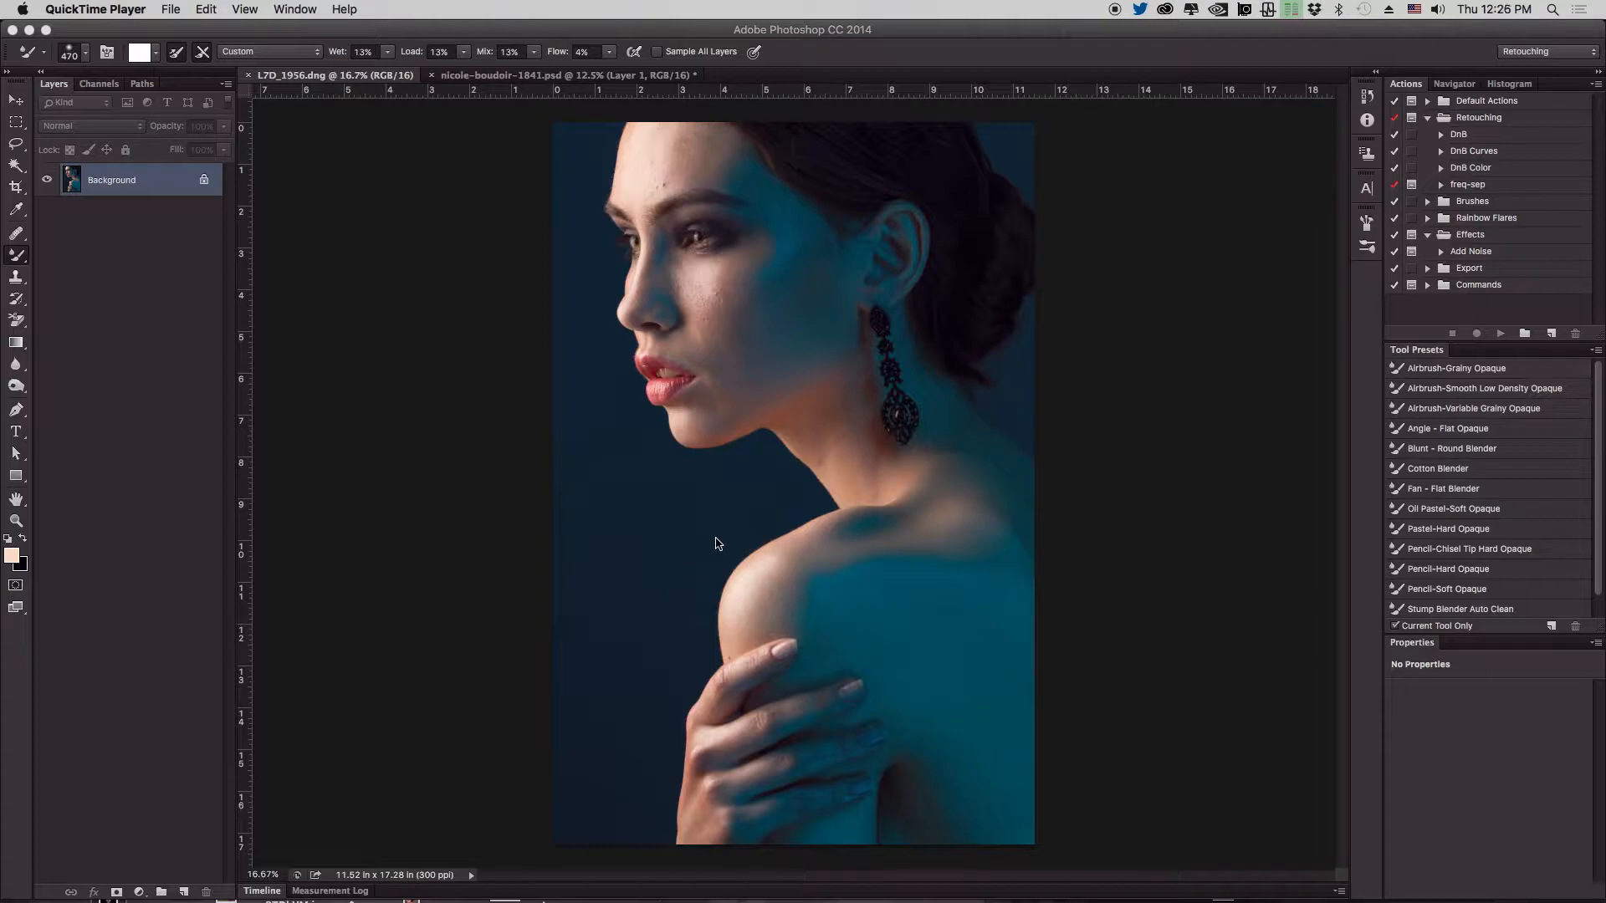
Switch to Chrome to view the Model Mayhem forum post with the beauty portrait RAW set, and return to Photoshop
mouse_move(755, 895)
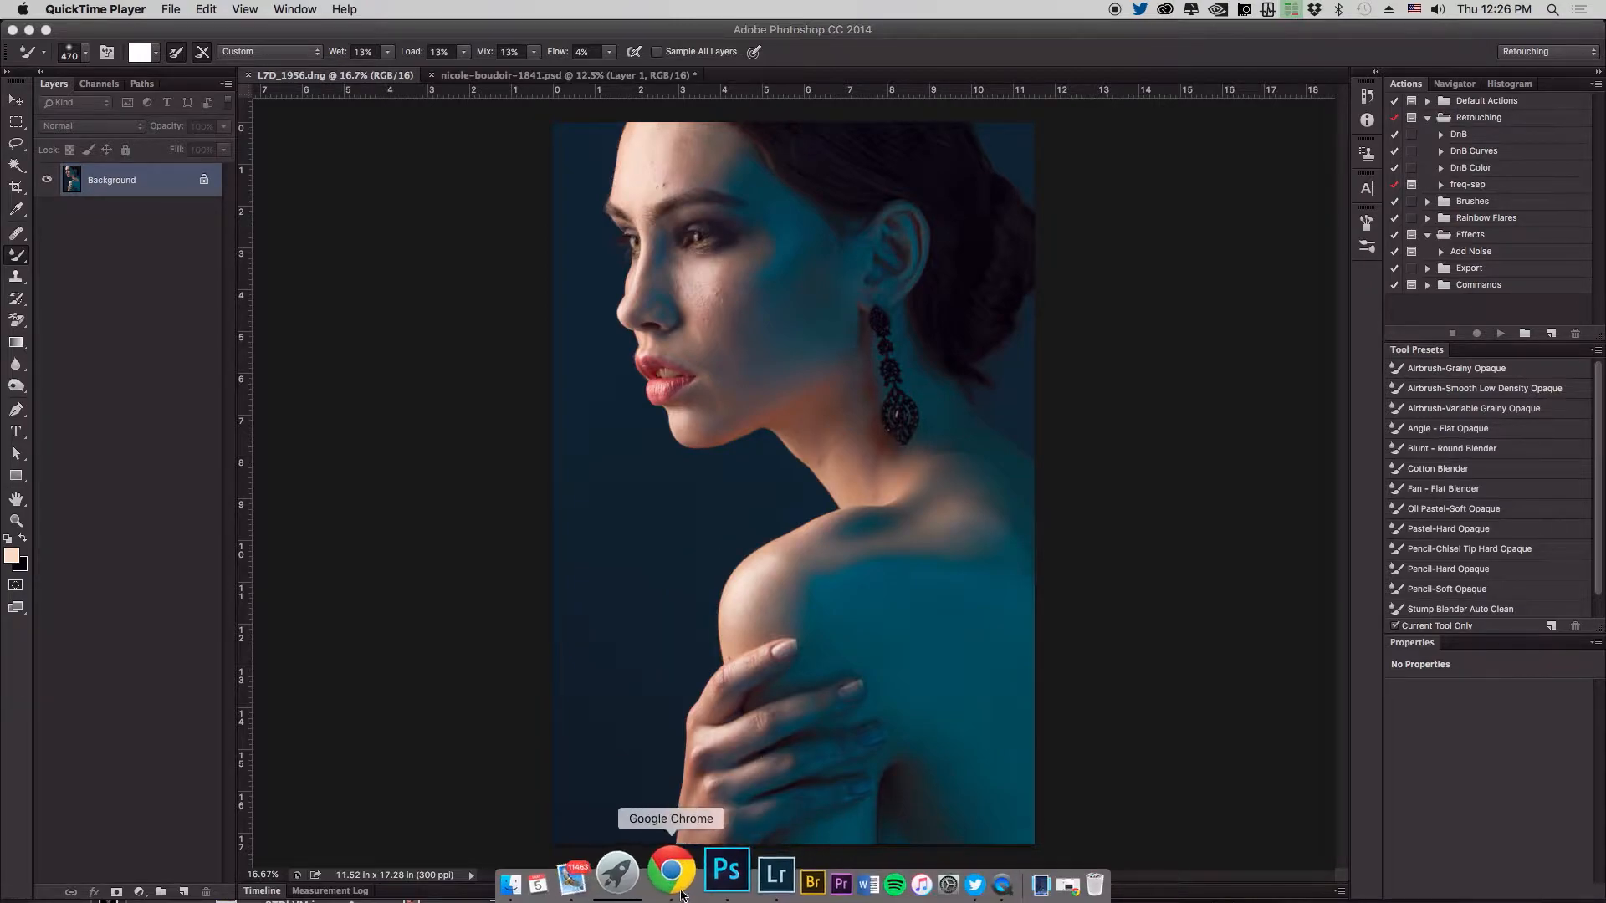
click(679, 892)
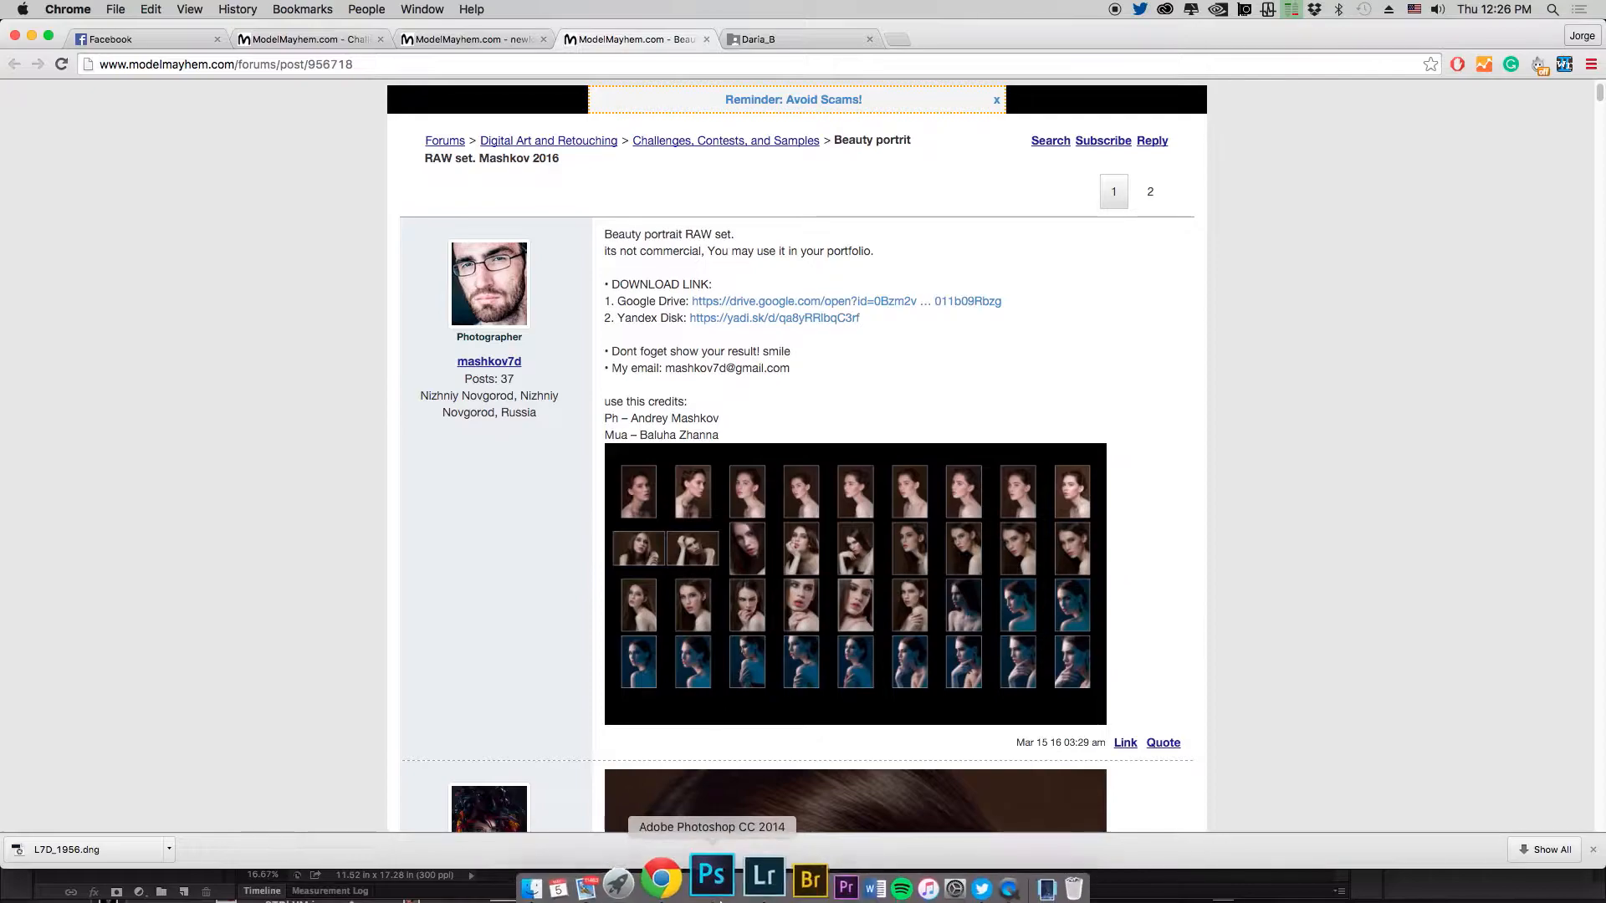
click(716, 888)
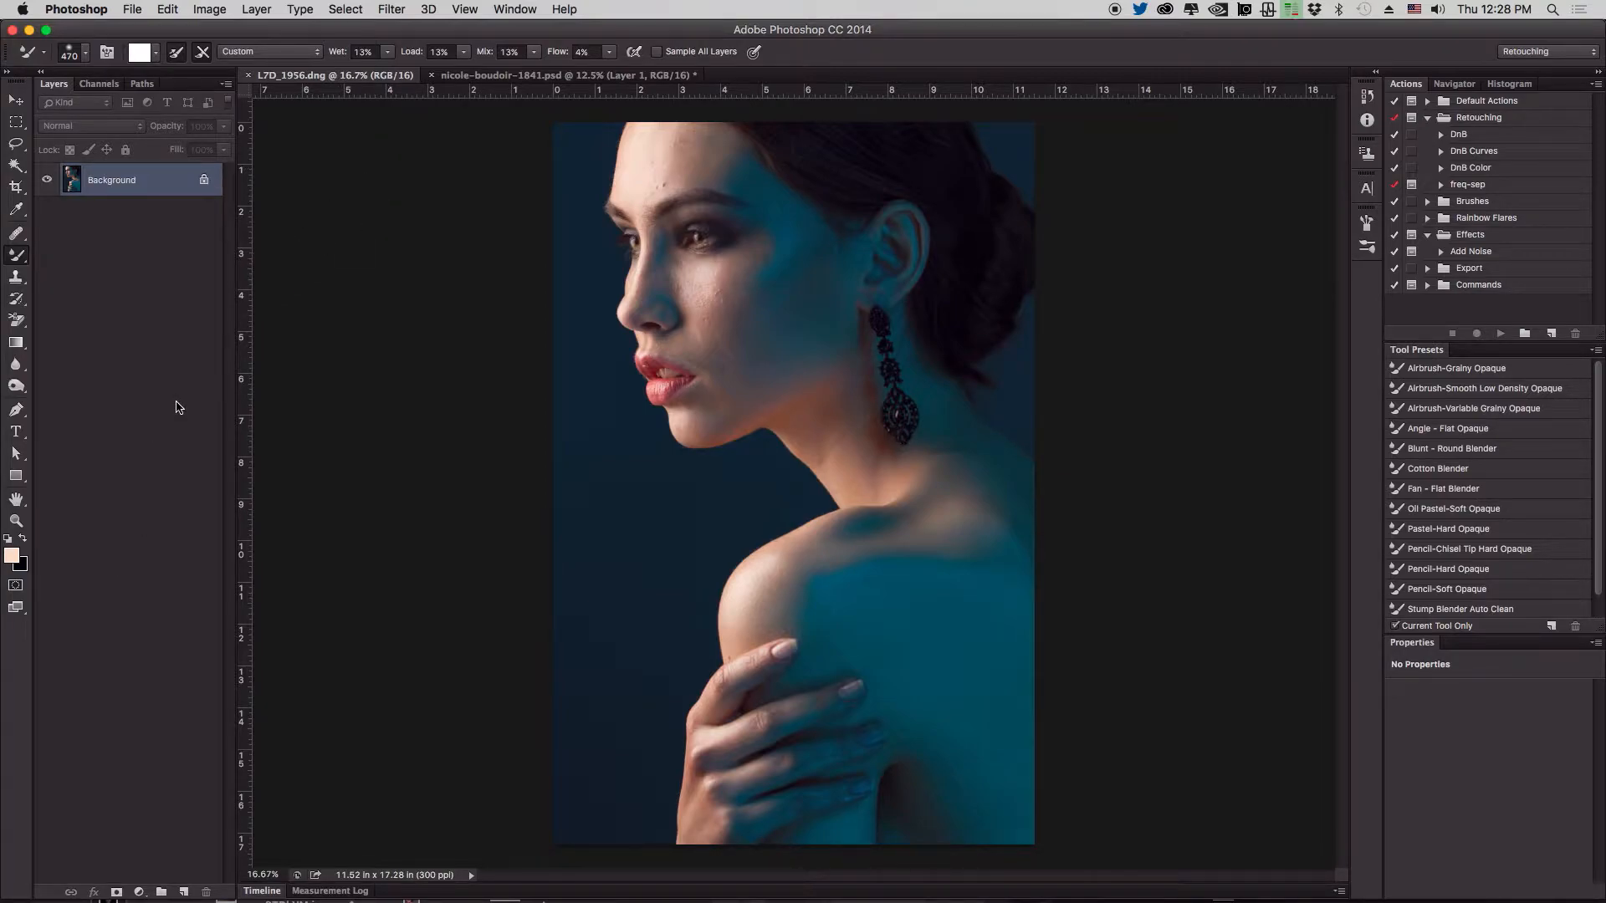
Duplicate the Background layer twice, naming the lower copy low and the upper copy high
key(super+j)
key(super+j)
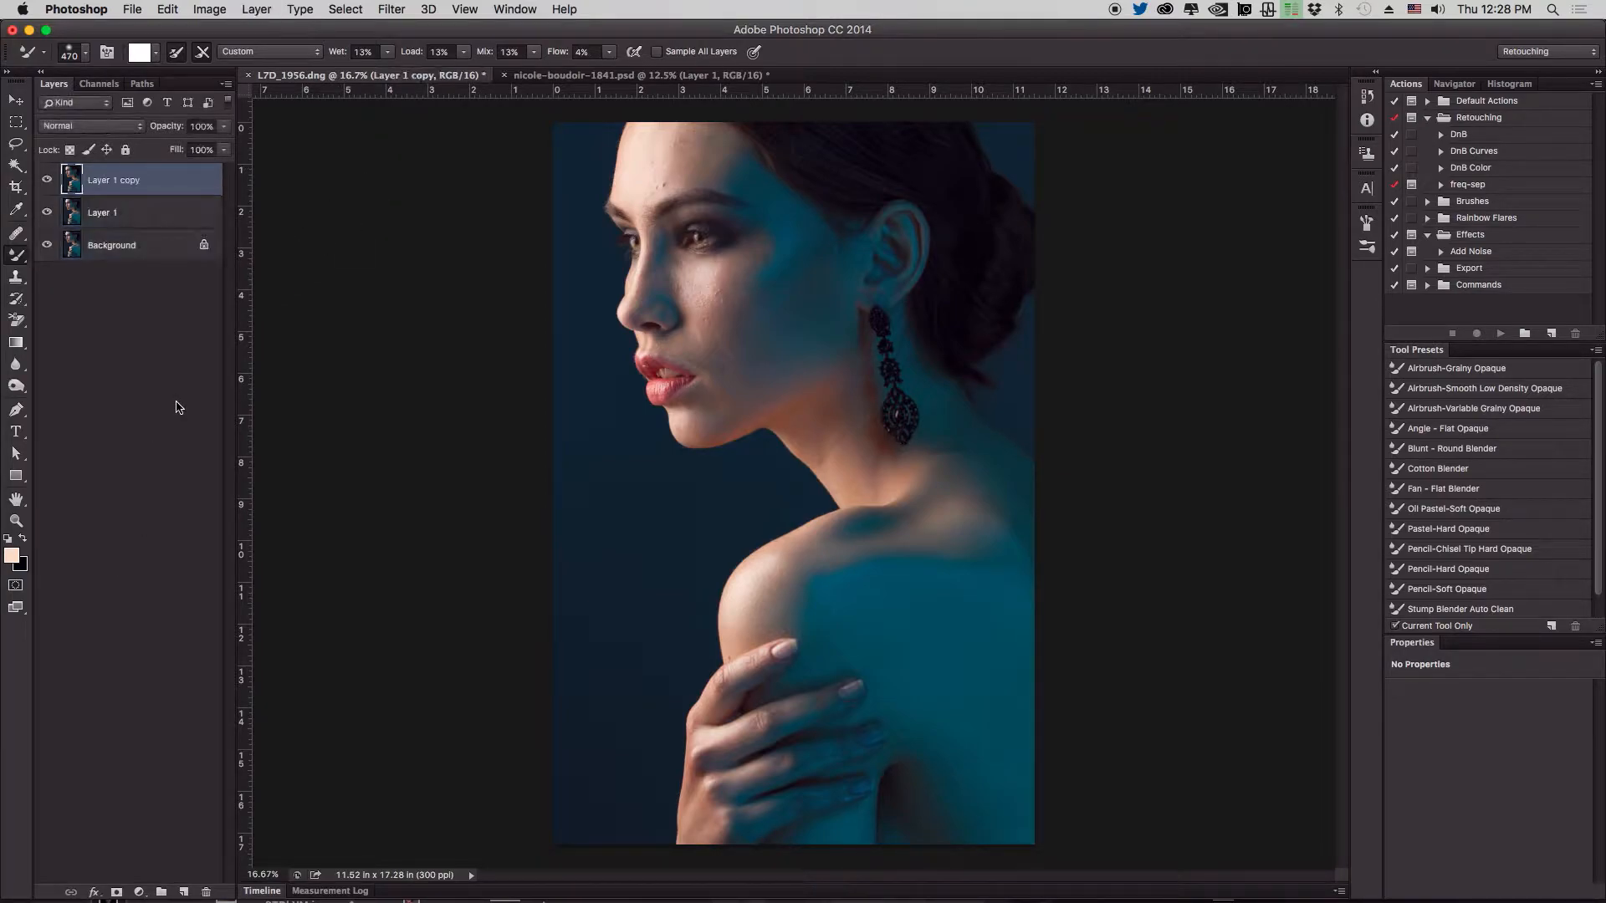
double_click(105, 214)
text(low)
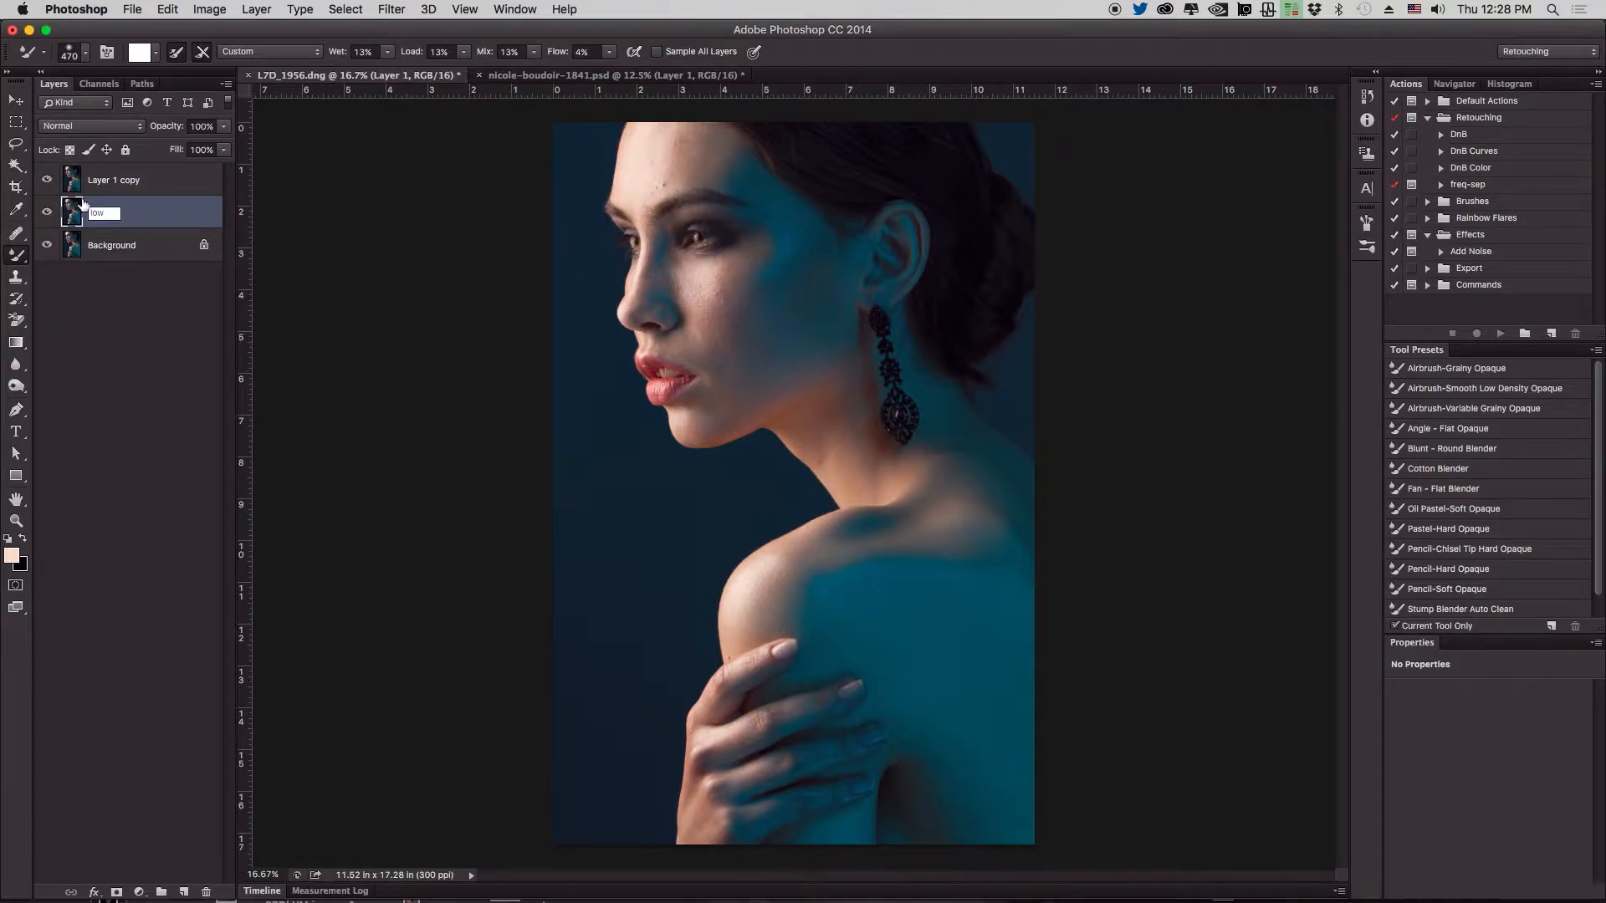
key(Return)
double_click(131, 181)
text(high)
key(Return)
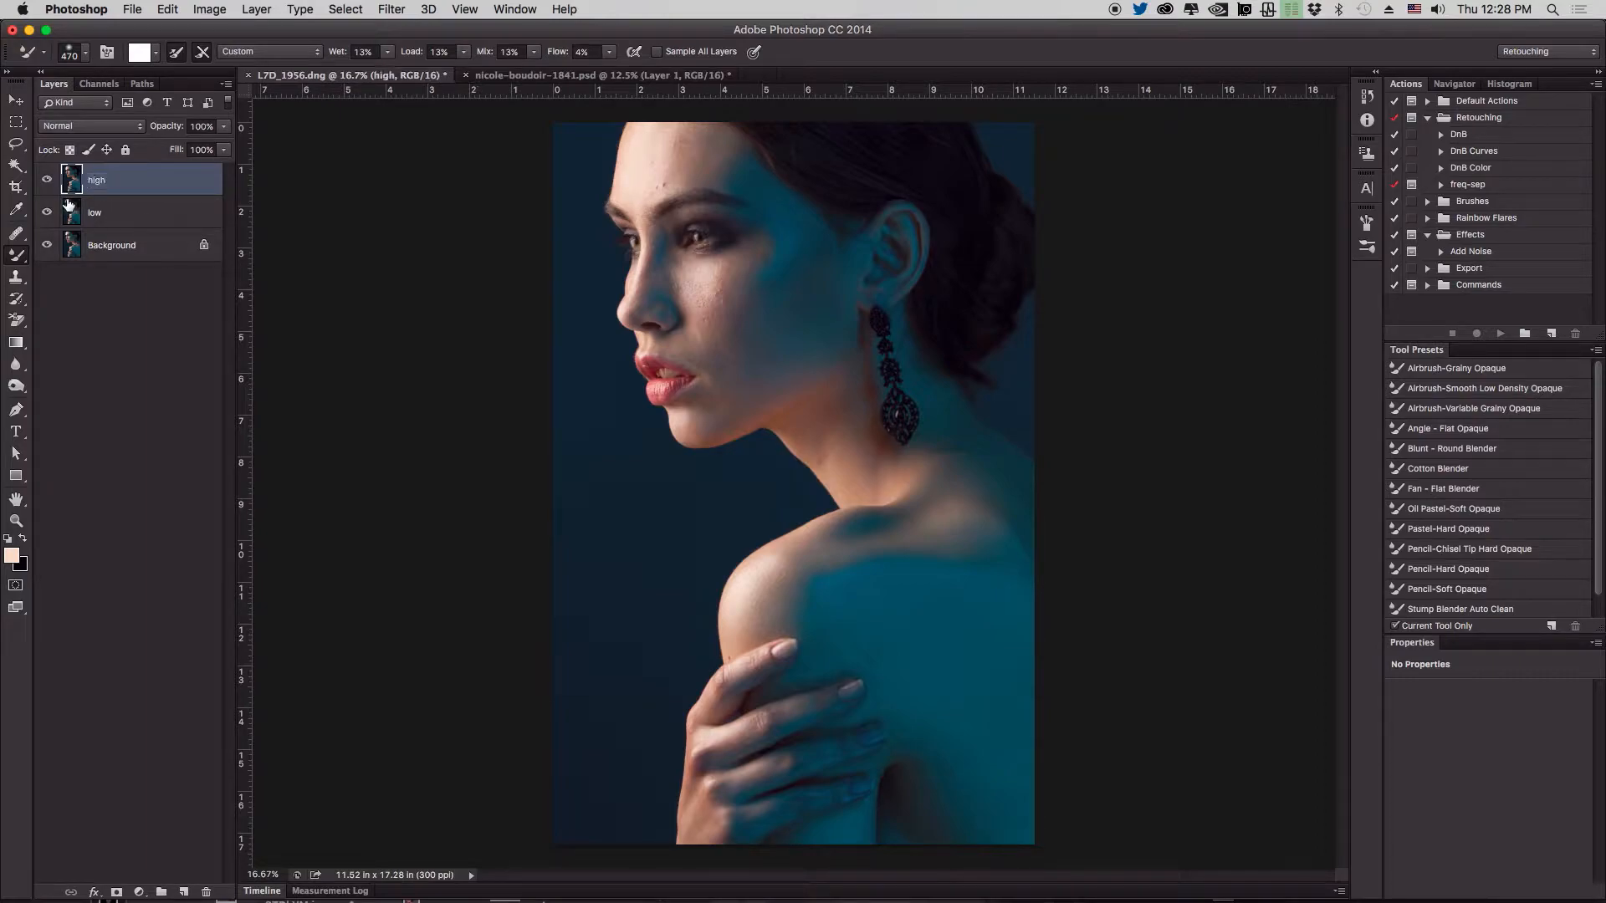
Make the low layer active and hide the high layer above it
click(154, 215)
click(46, 180)
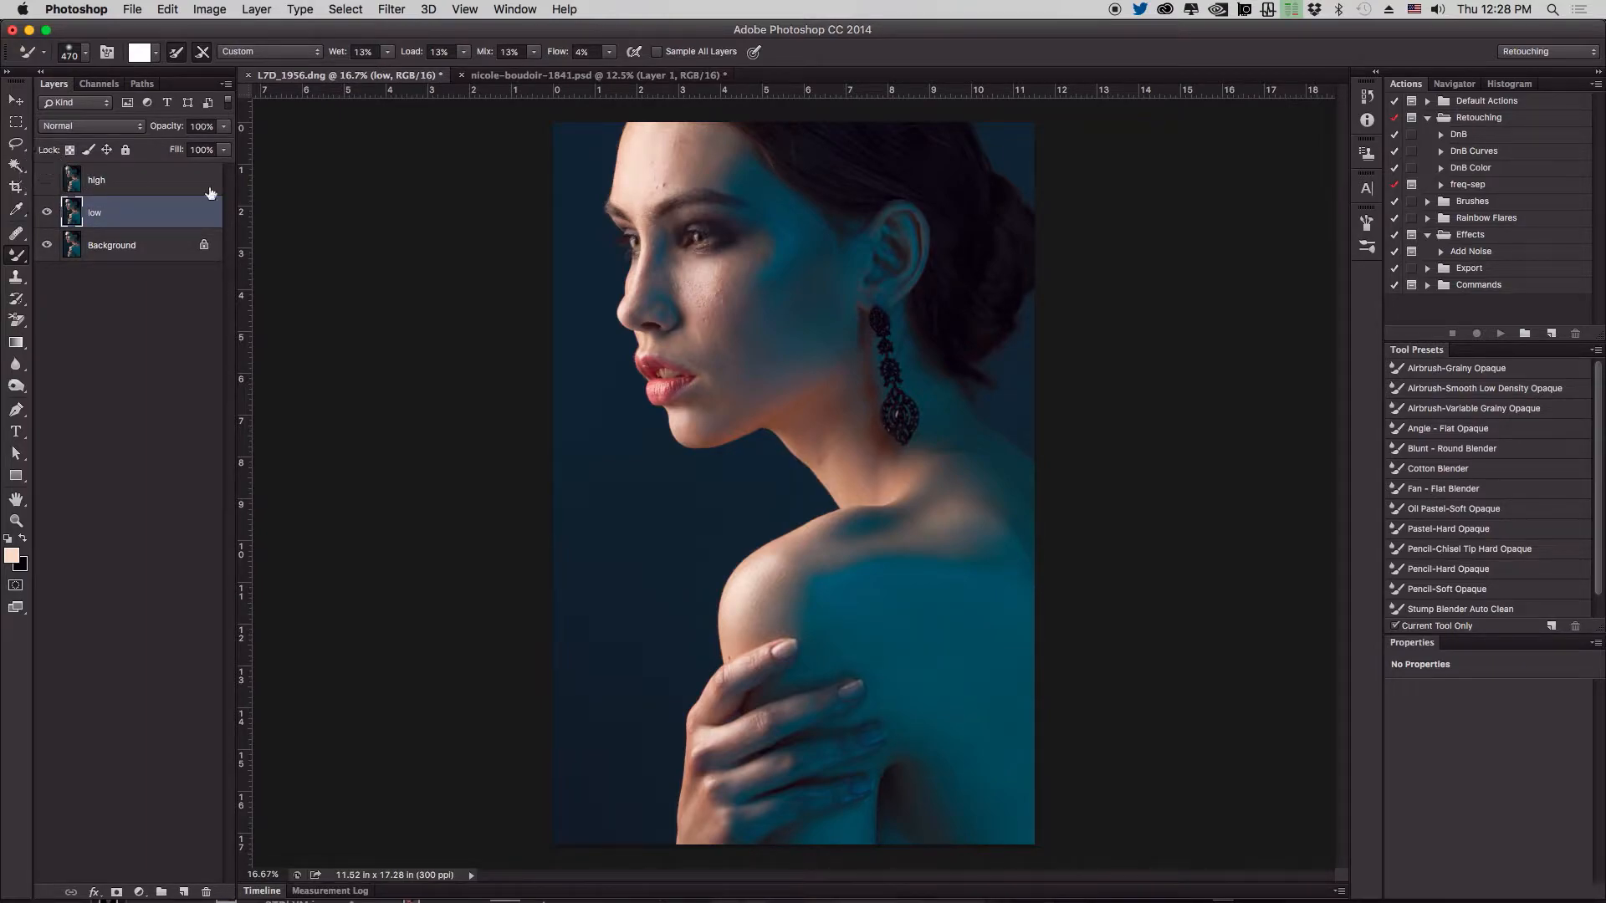
key(super+equal)
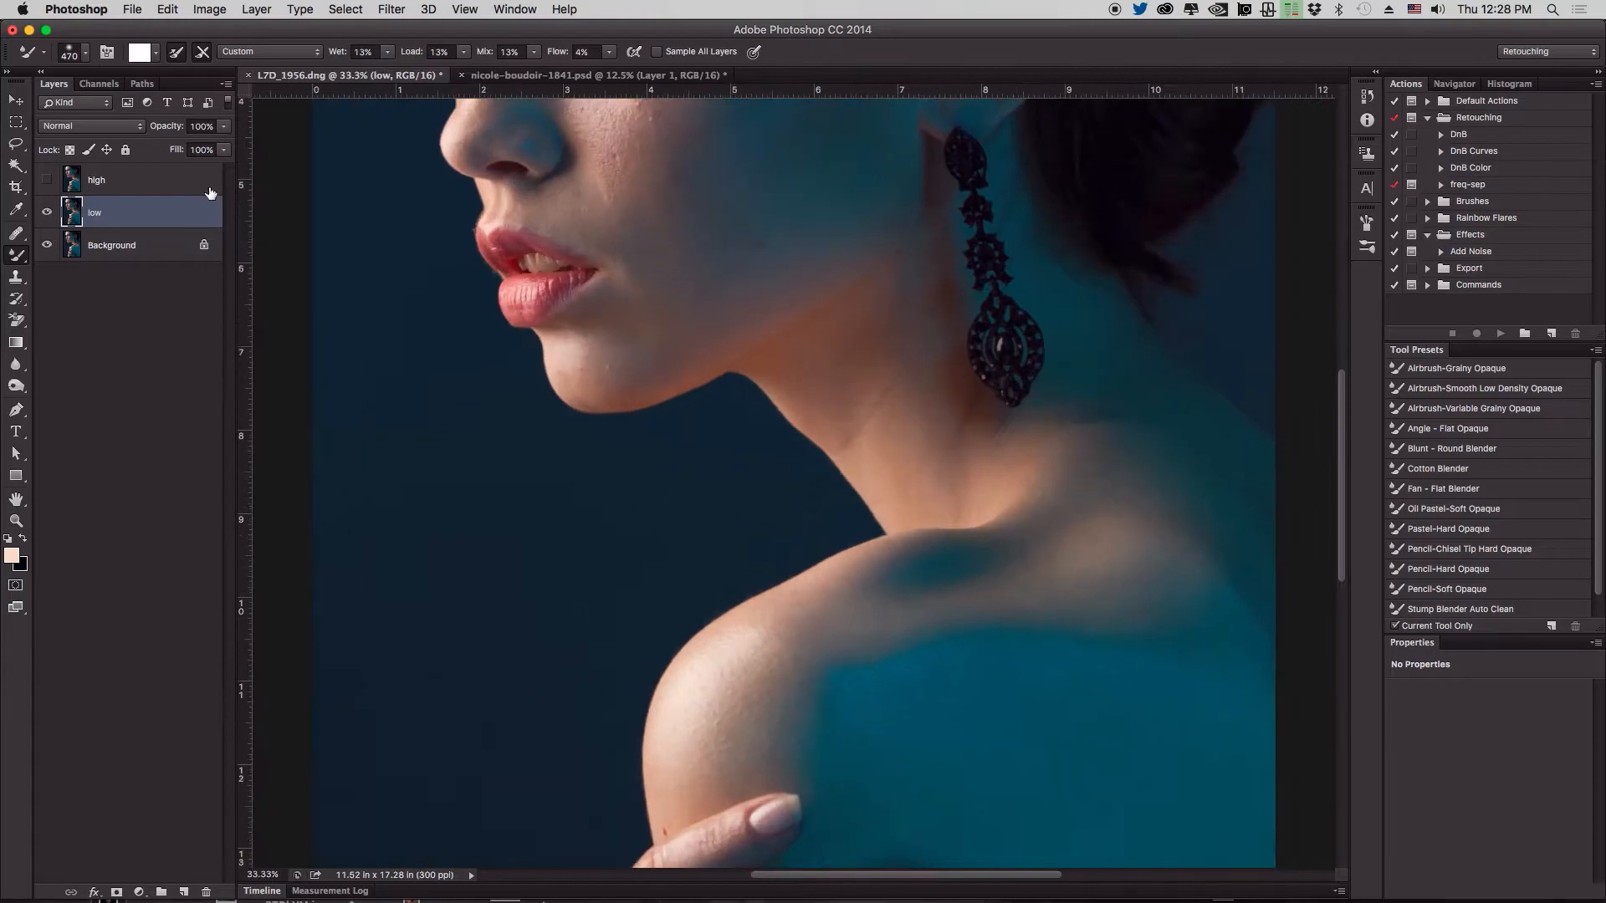
drag(766, 275, 745, 602)
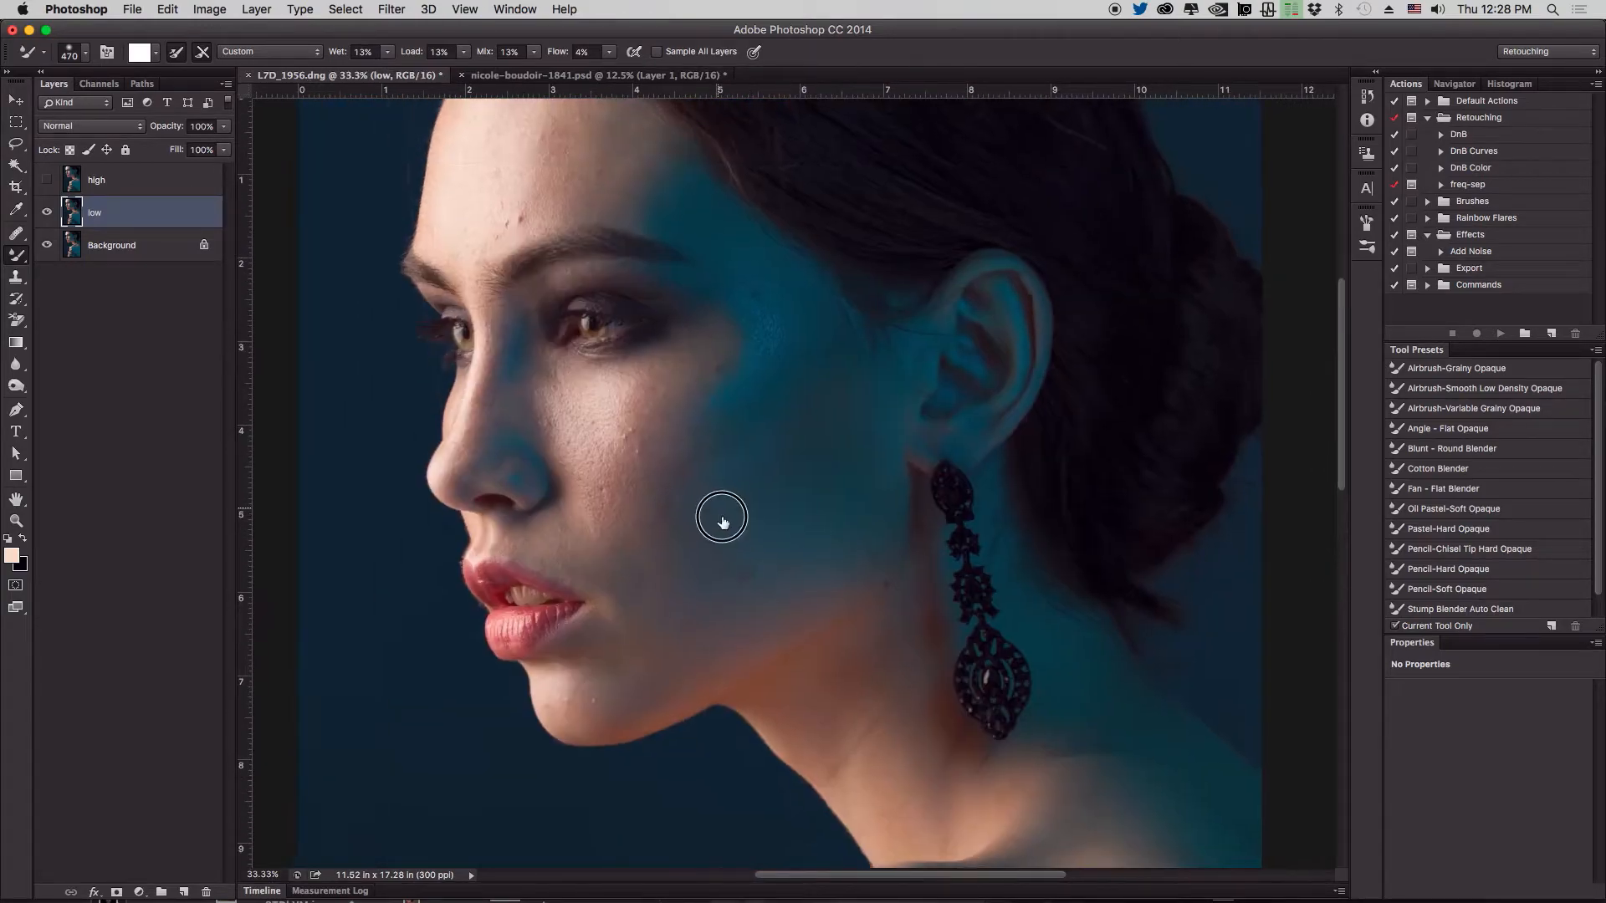
drag(717, 523, 735, 542)
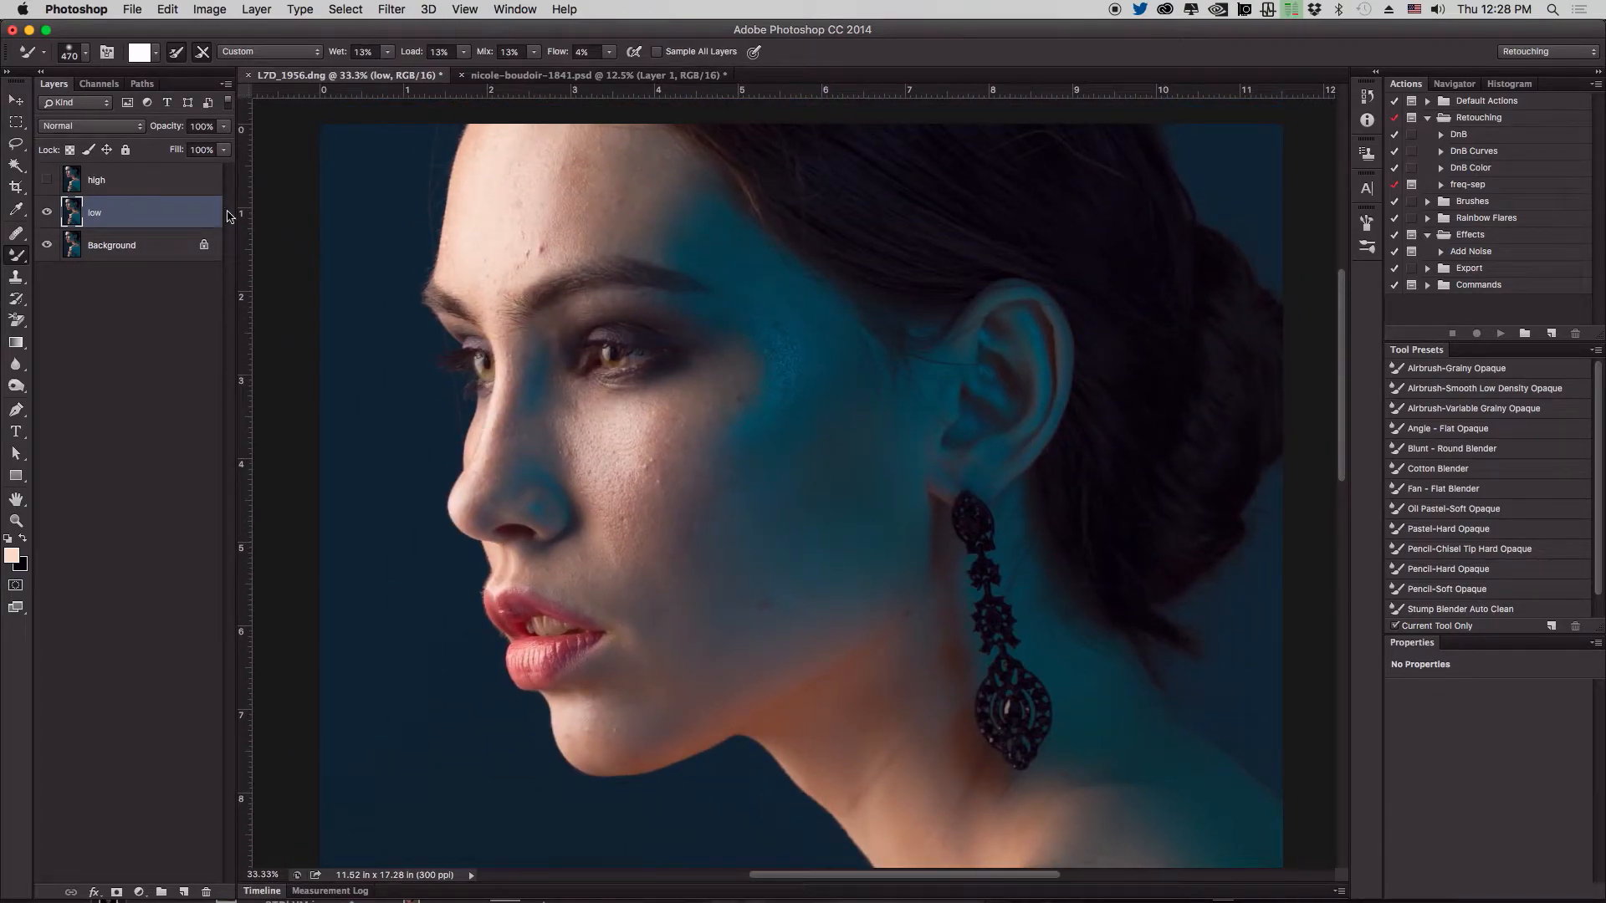
drag(718, 433, 743, 442)
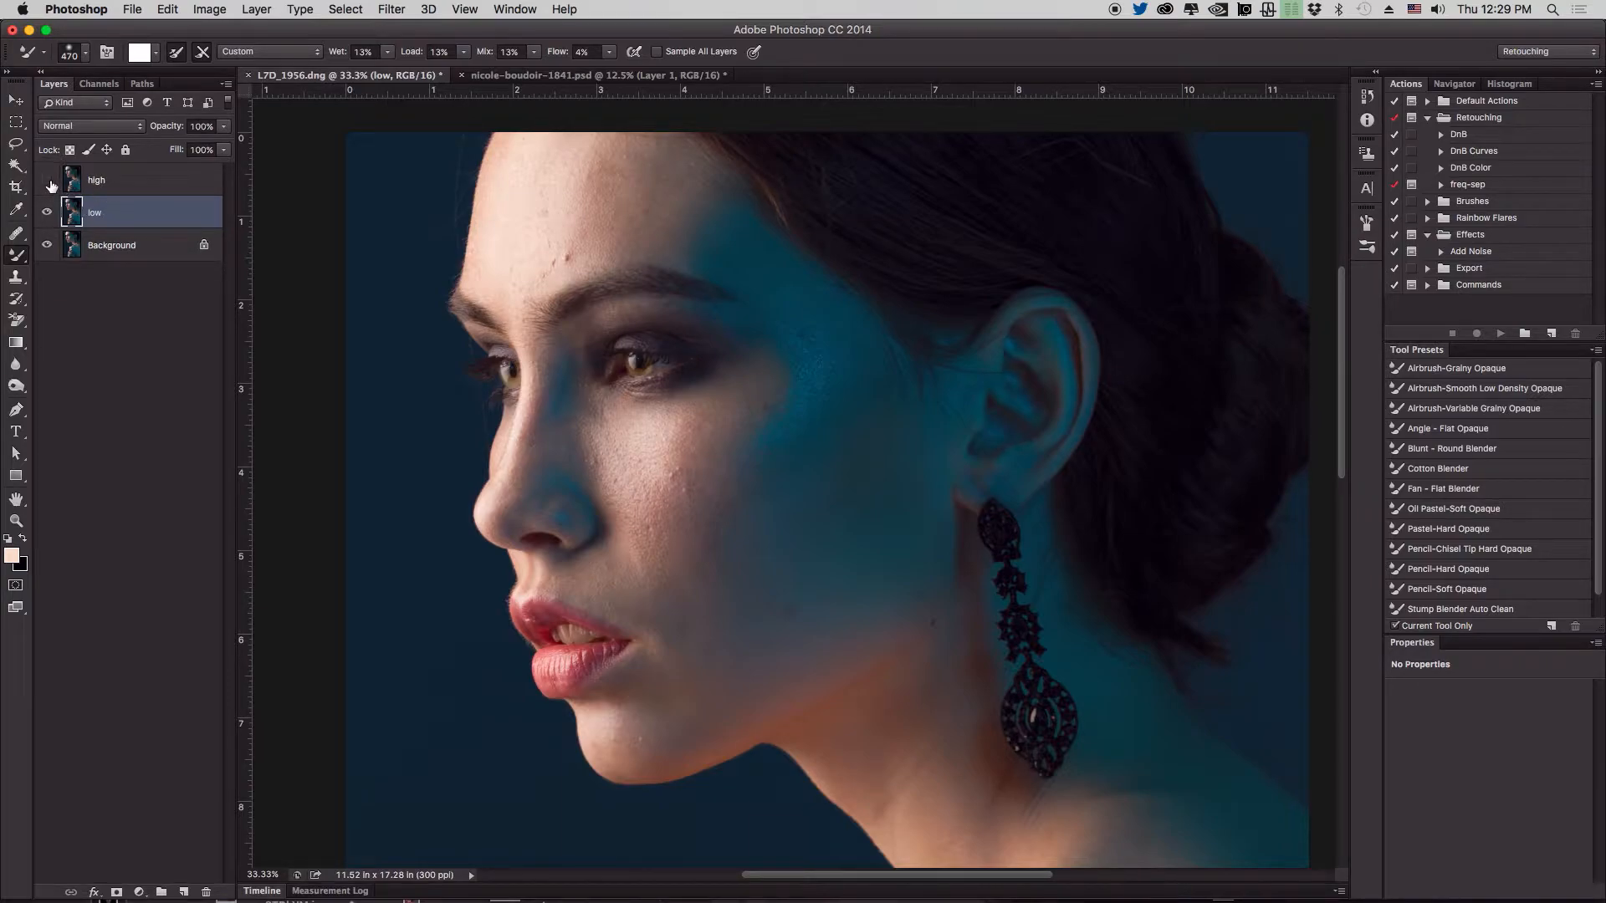
Apply a Gaussian Blur with a radius of 8.5 pixels to the low layer
click(396, 7)
mouse_move(444, 214)
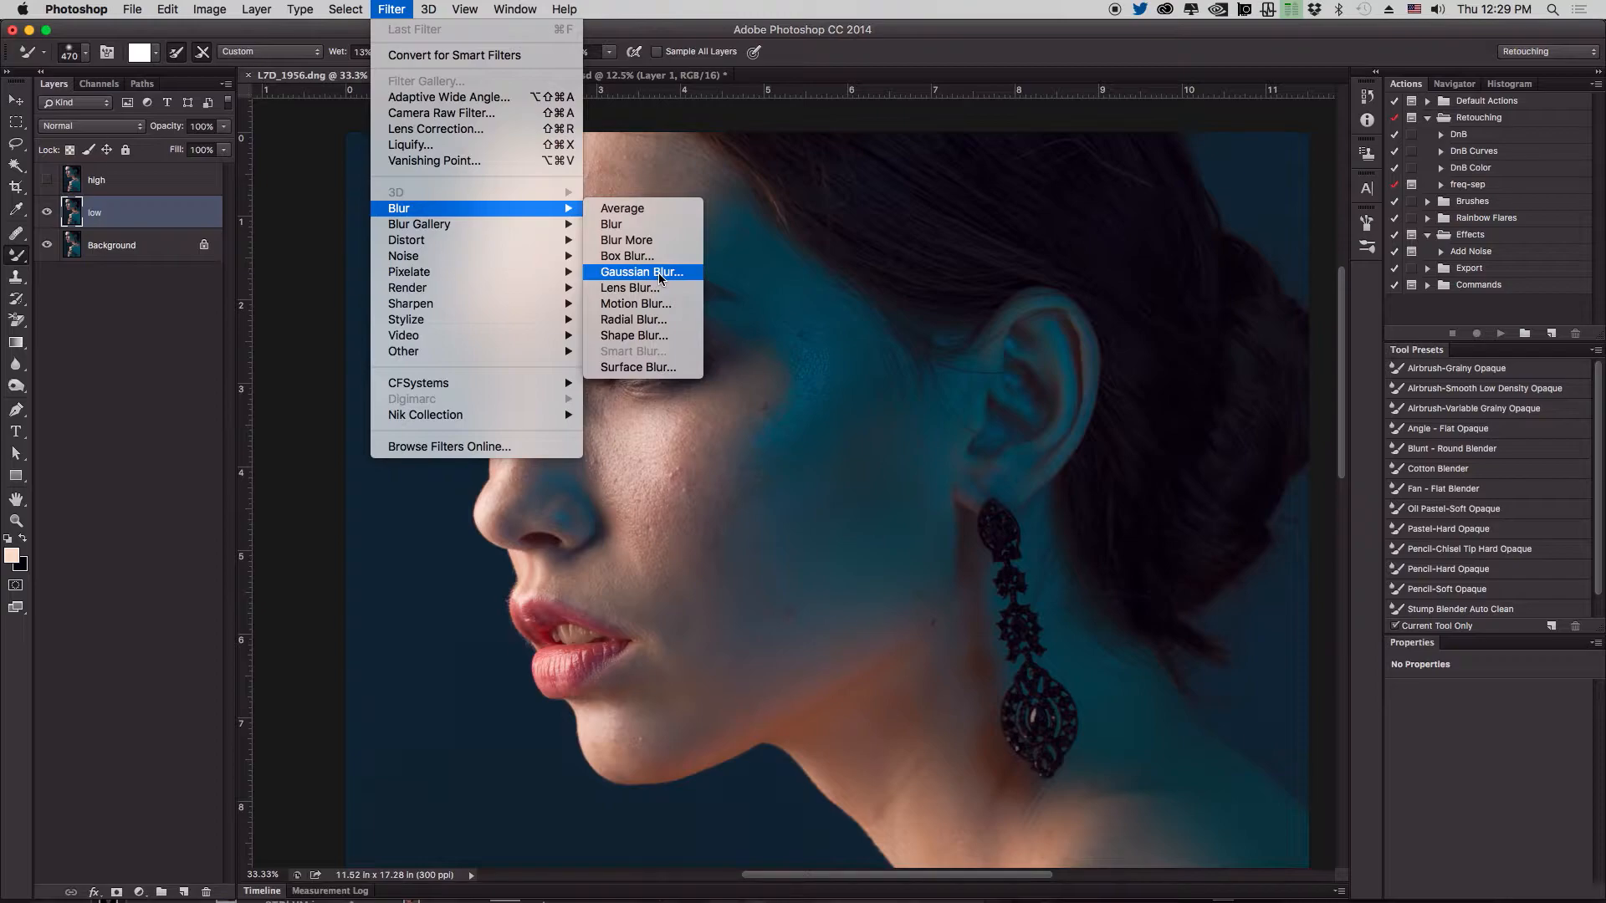
click(659, 272)
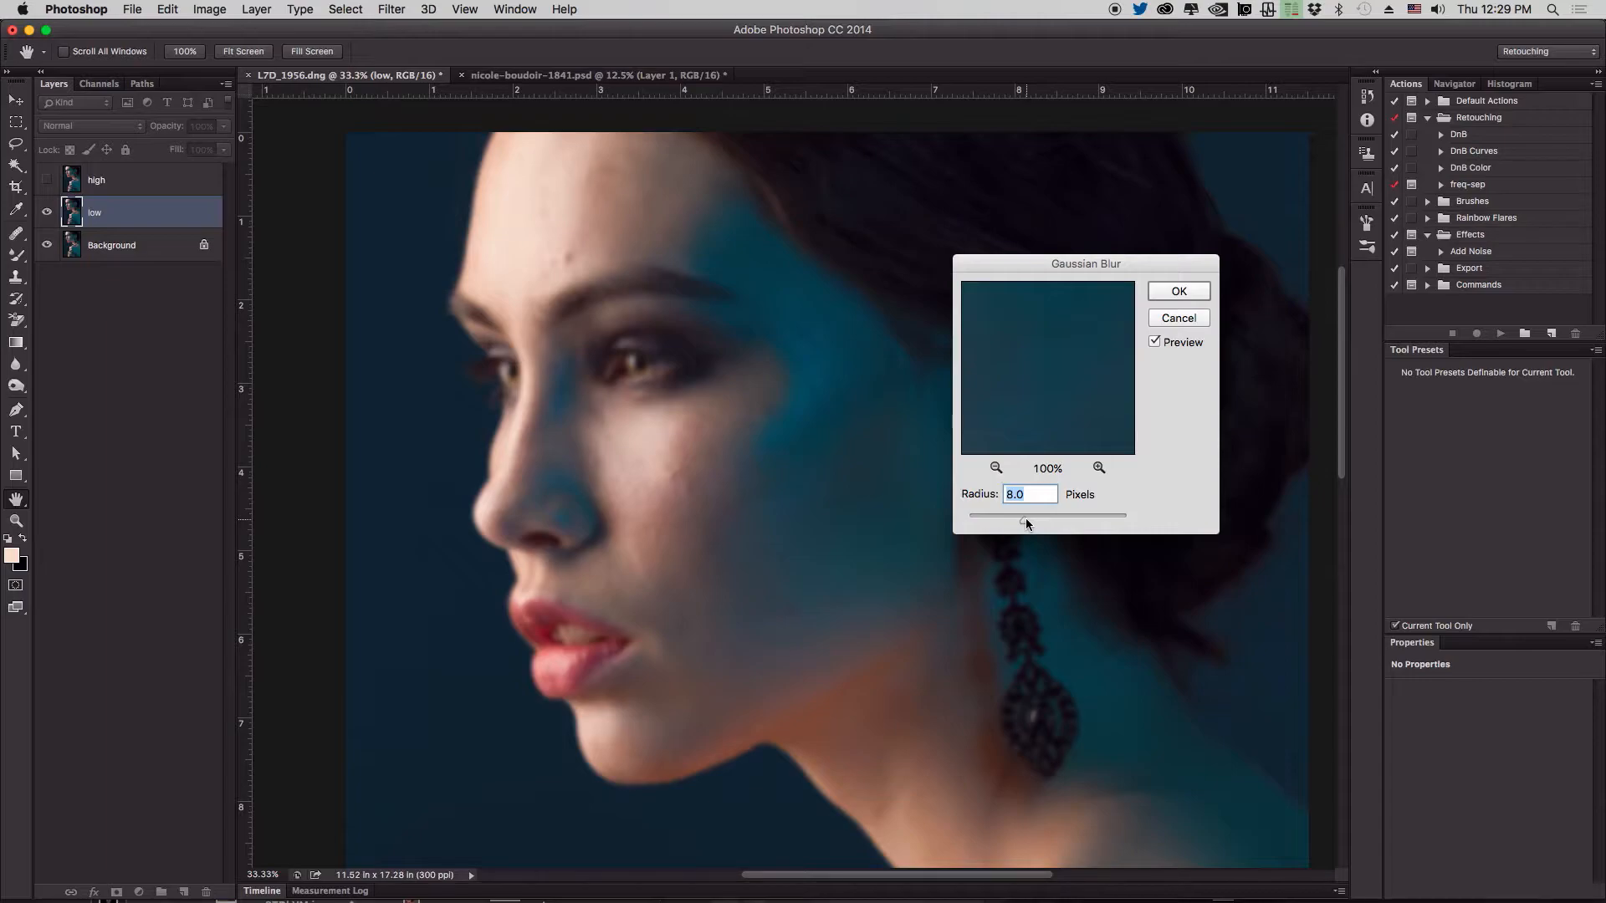
drag(1025, 518, 1036, 520)
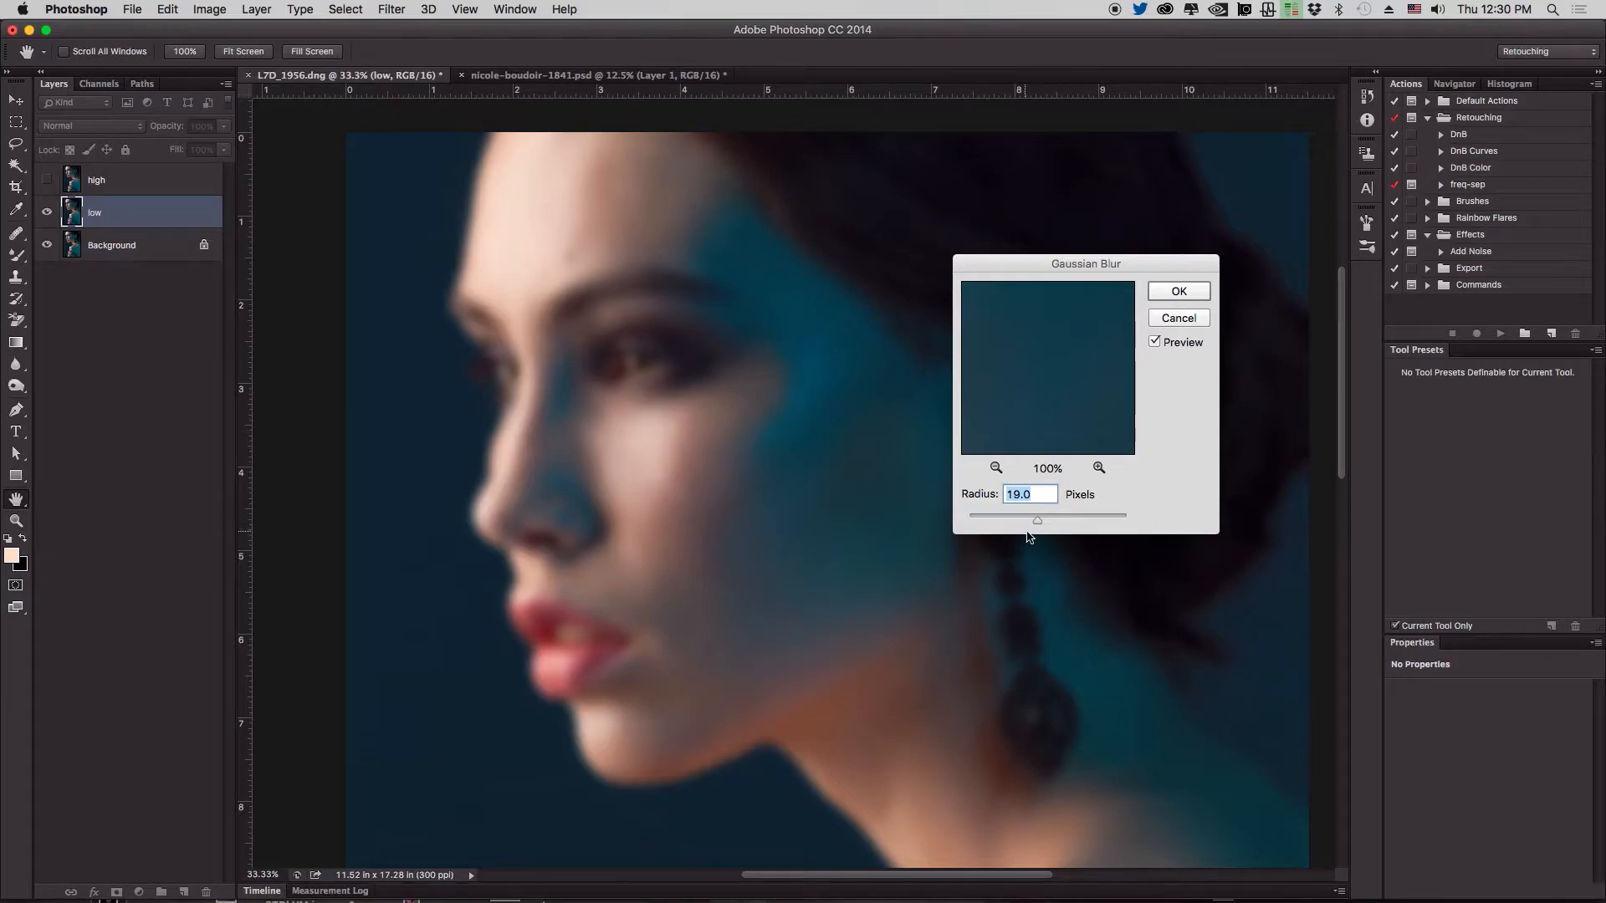
drag(1037, 520, 1027, 525)
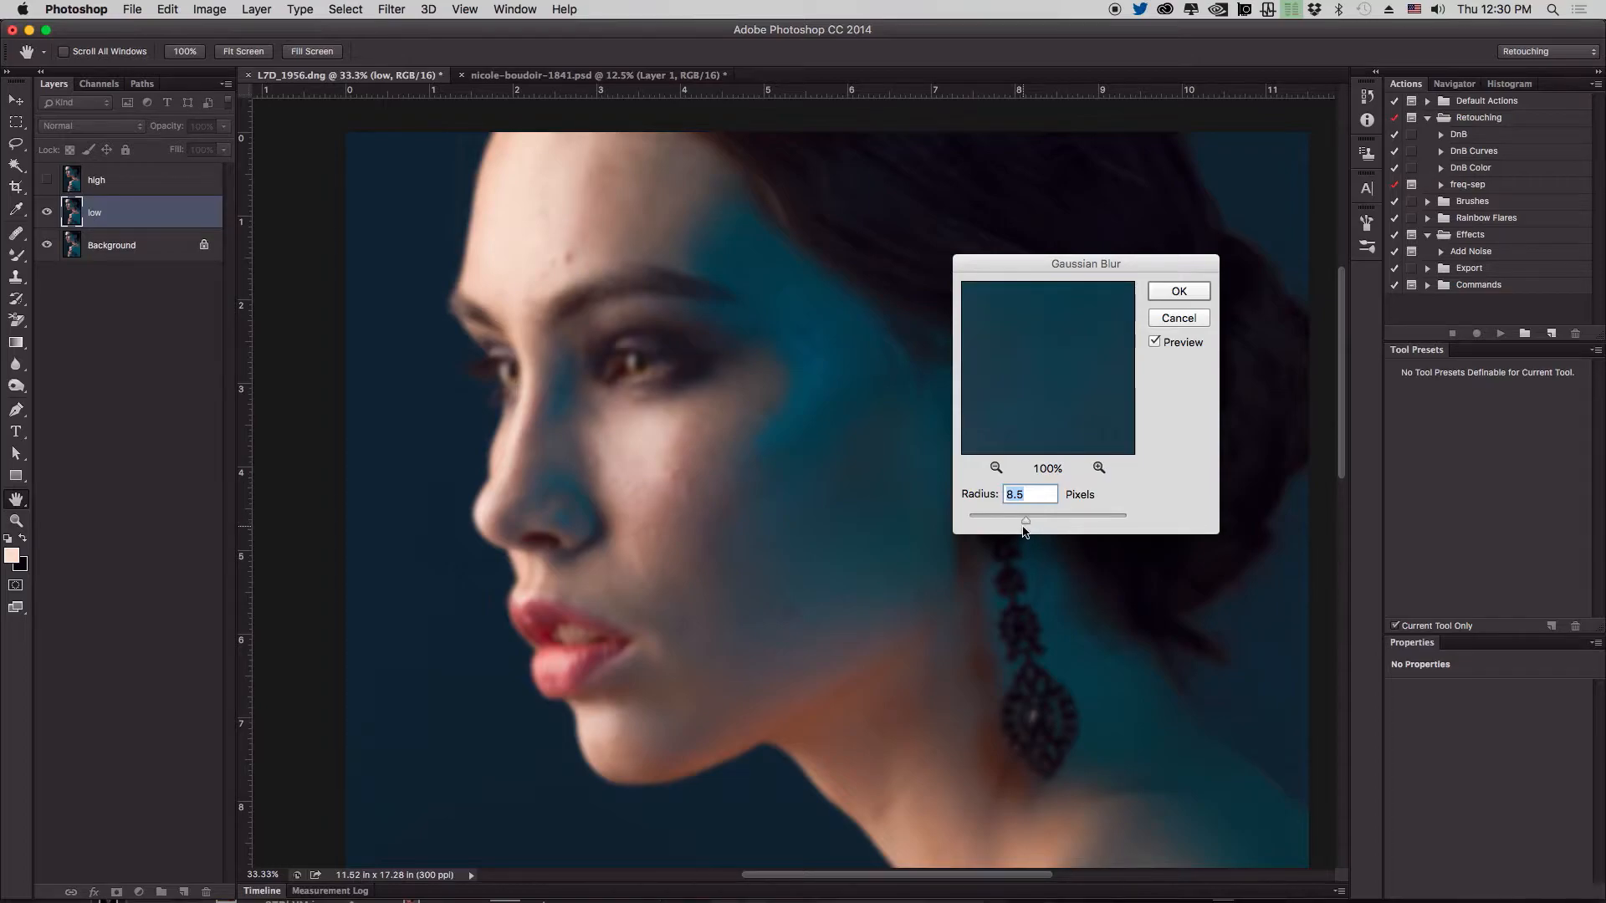
drag(1024, 520, 988, 524)
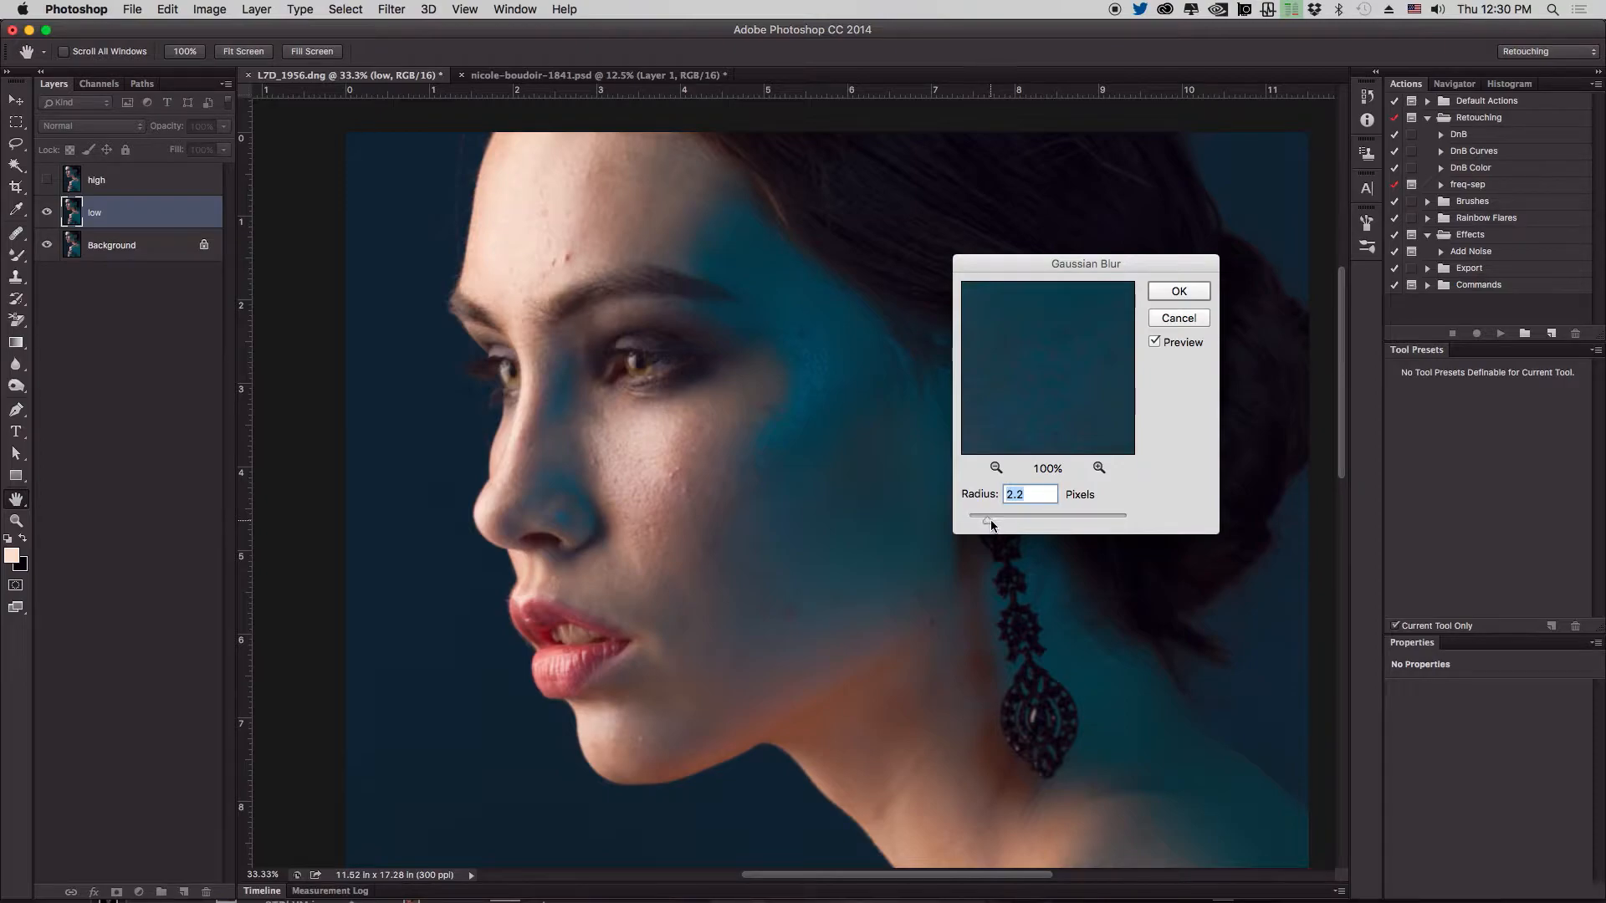
drag(988, 525, 1031, 522)
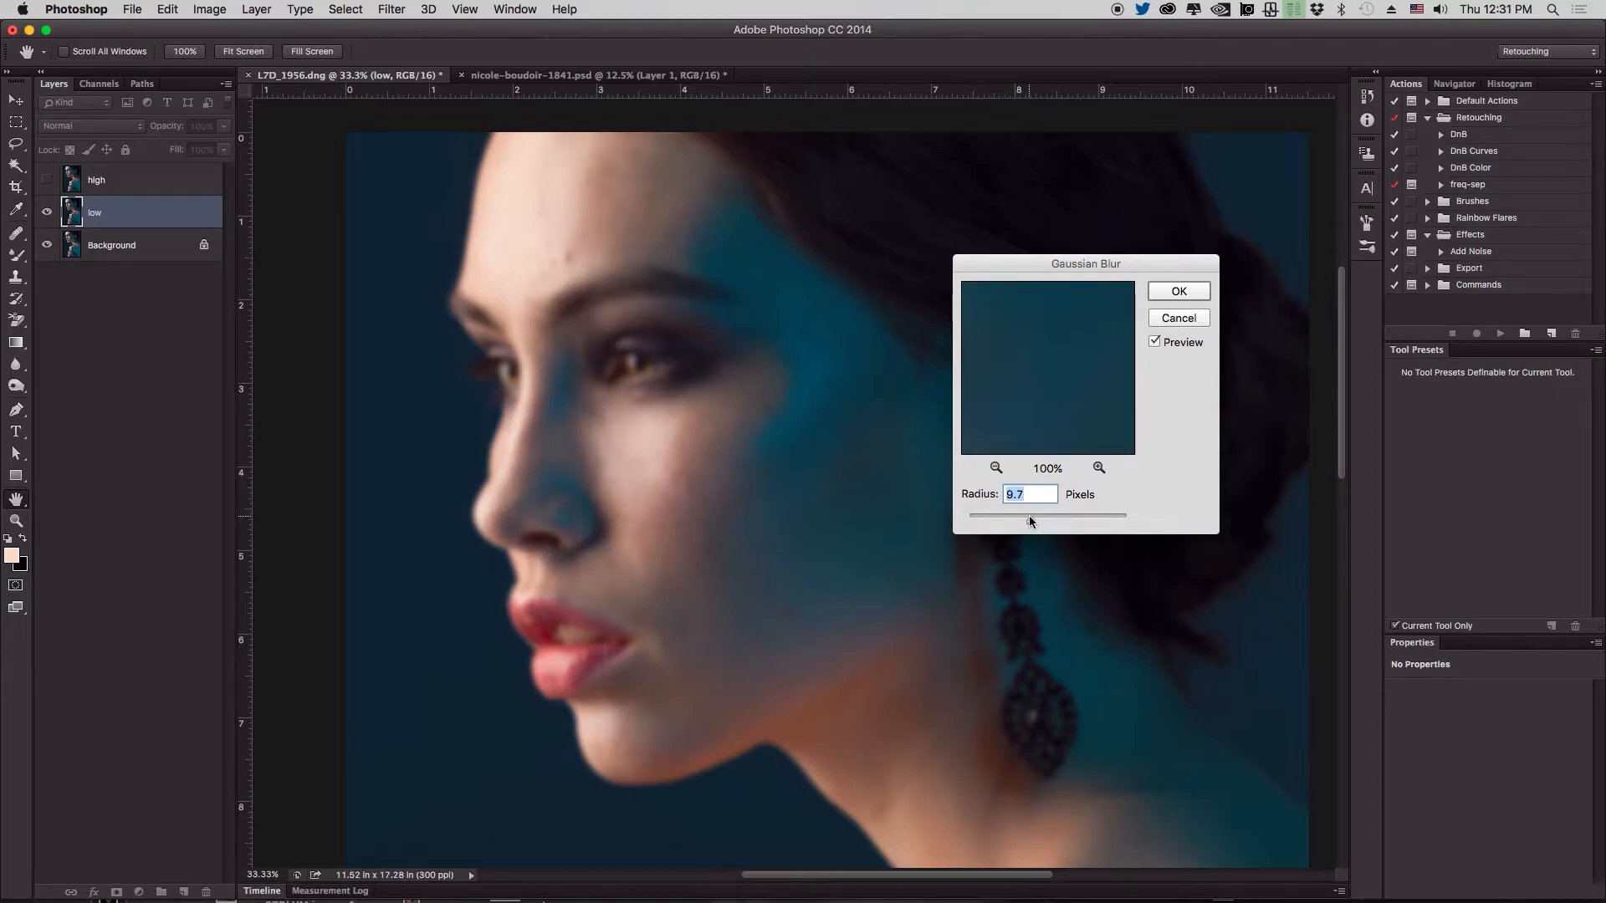
drag(1029, 519, 1026, 520)
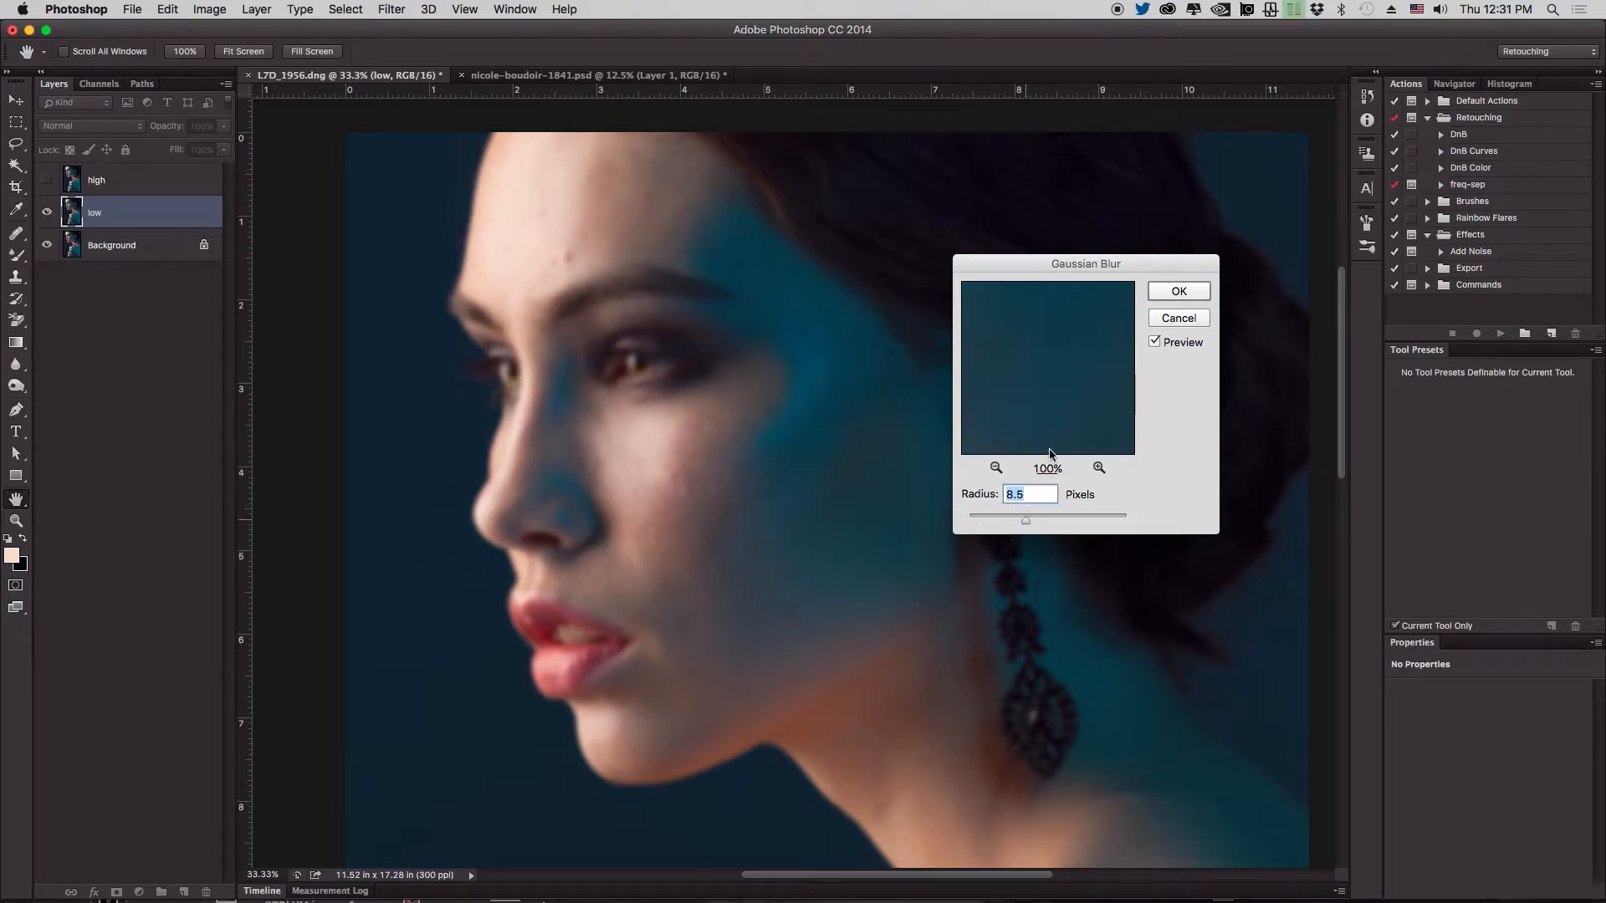
click(1178, 292)
key(b)
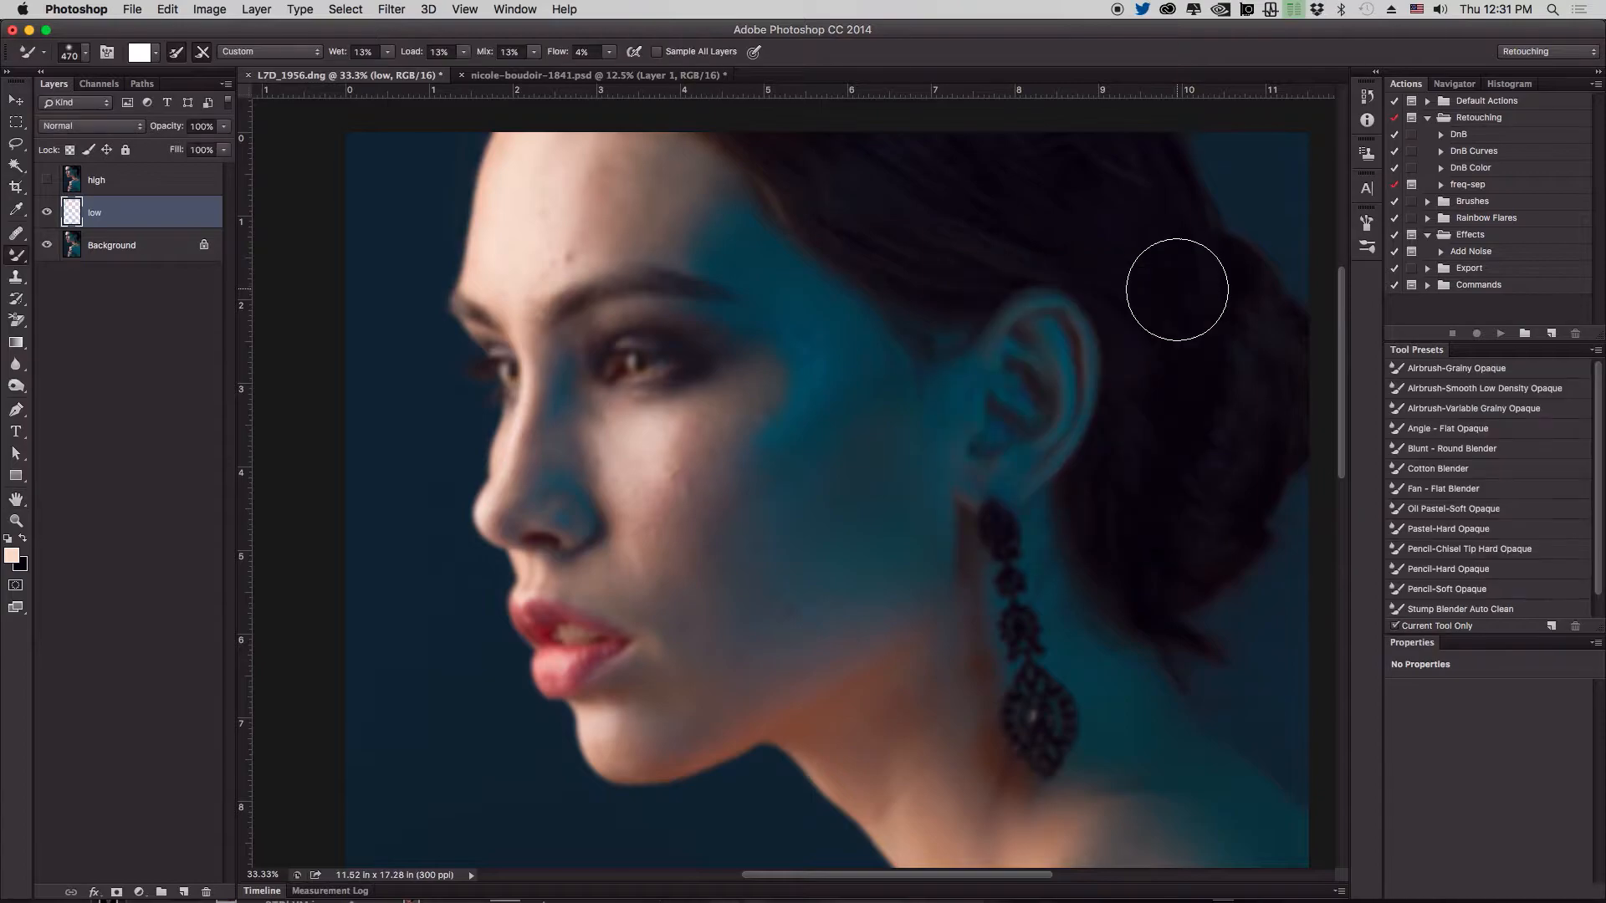
Select the high layer, make it visible and start Apply Image on it
click(67, 189)
click(47, 179)
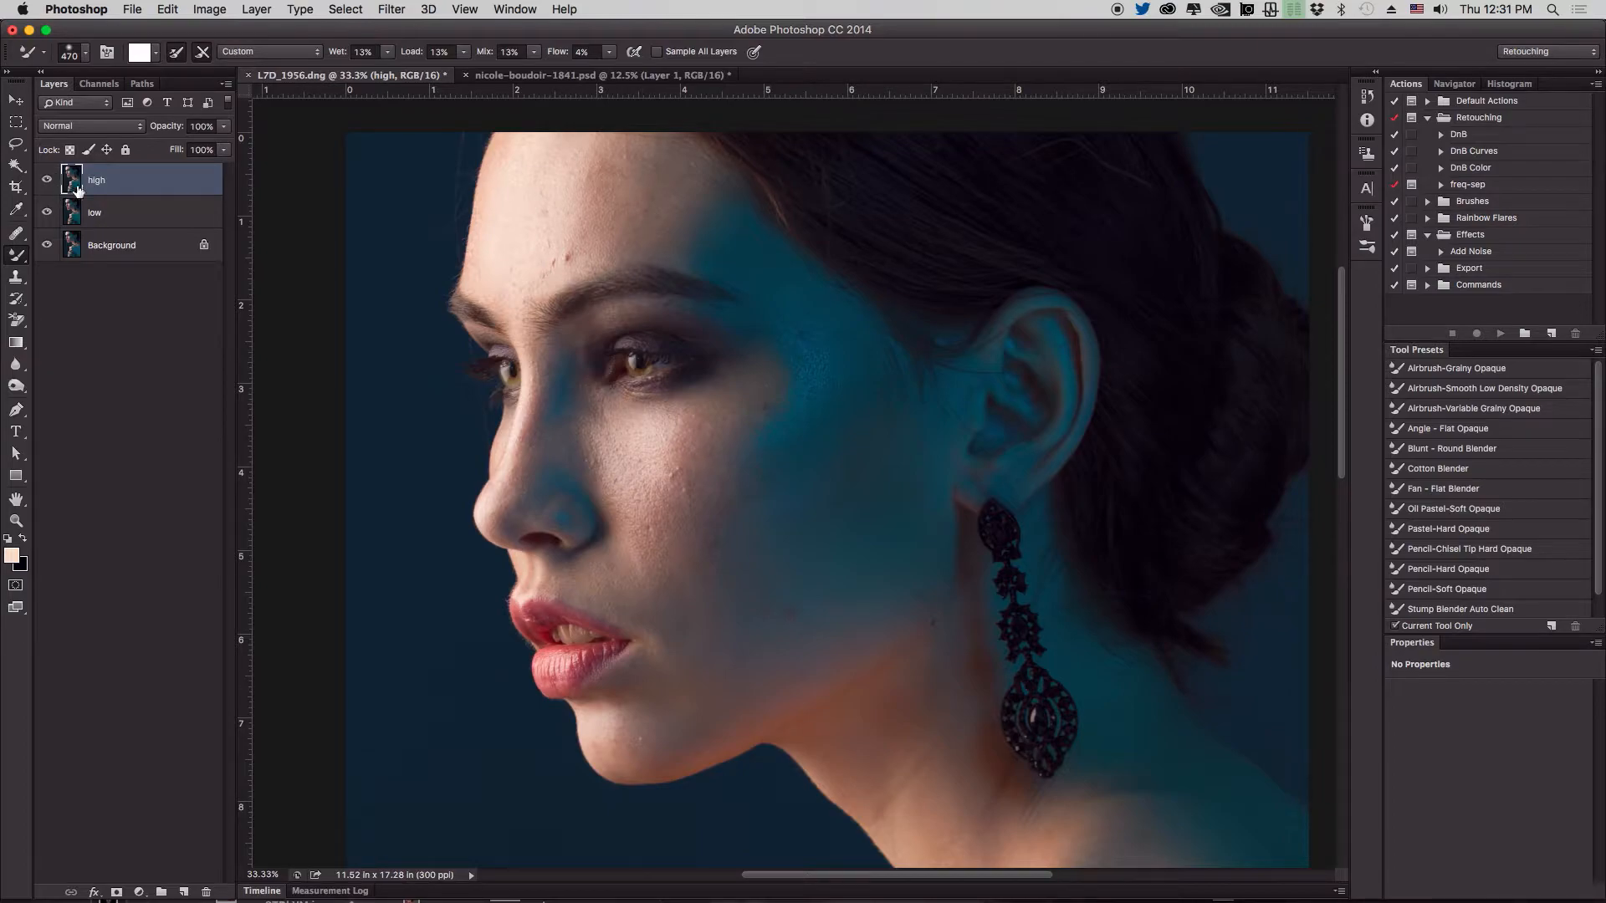
click(256, 9)
mouse_move(209, 9)
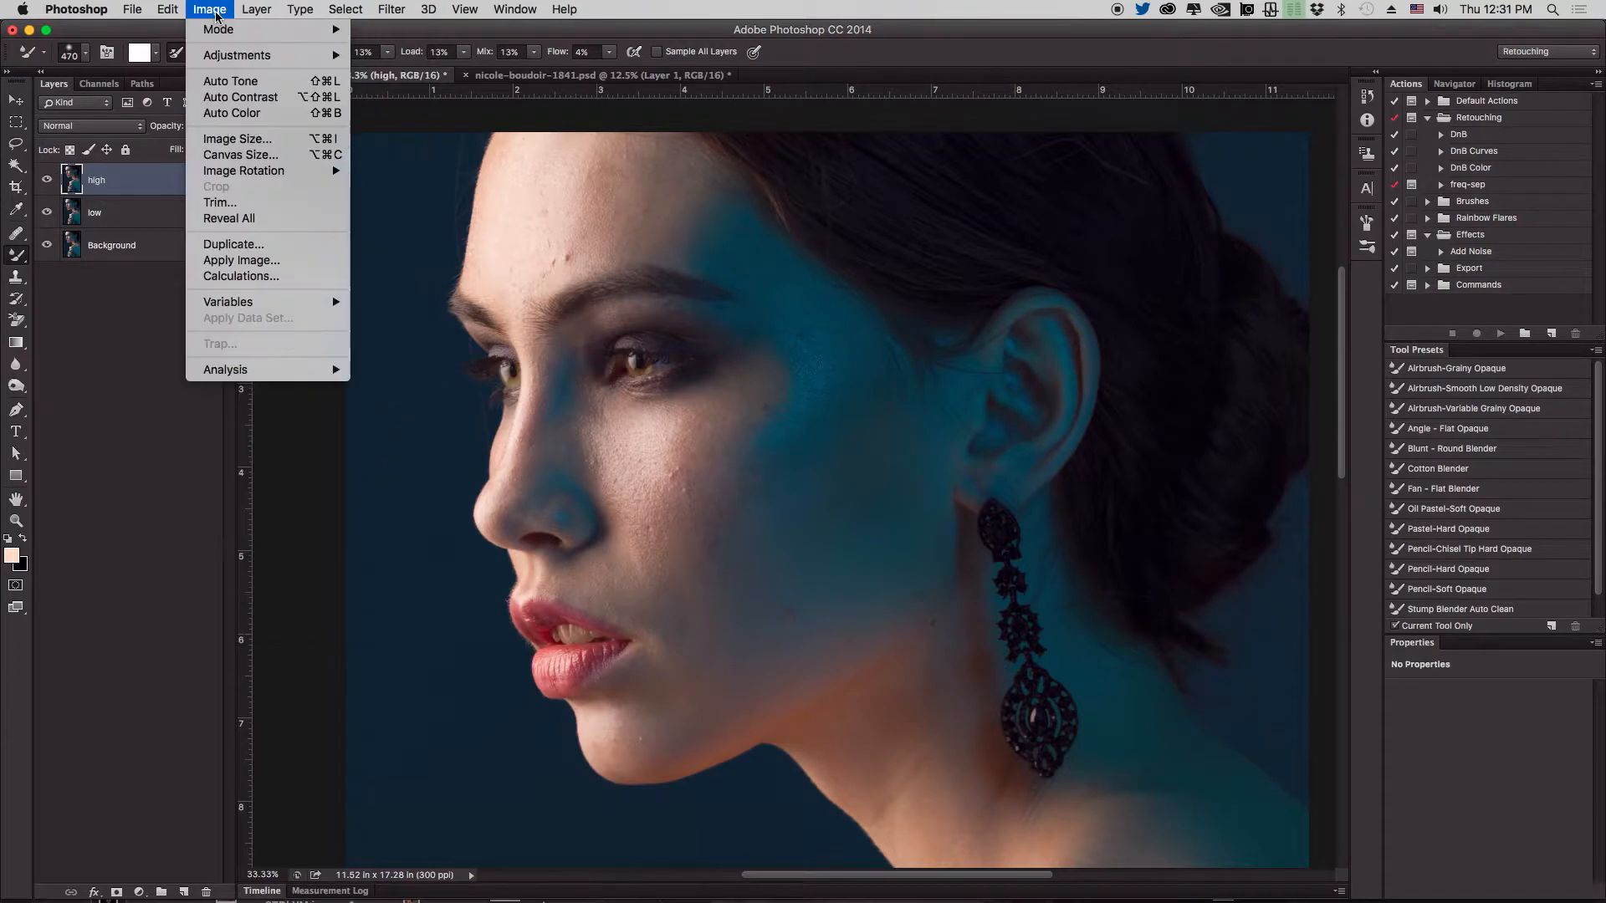
click(272, 266)
drag(1229, 248, 945, 217)
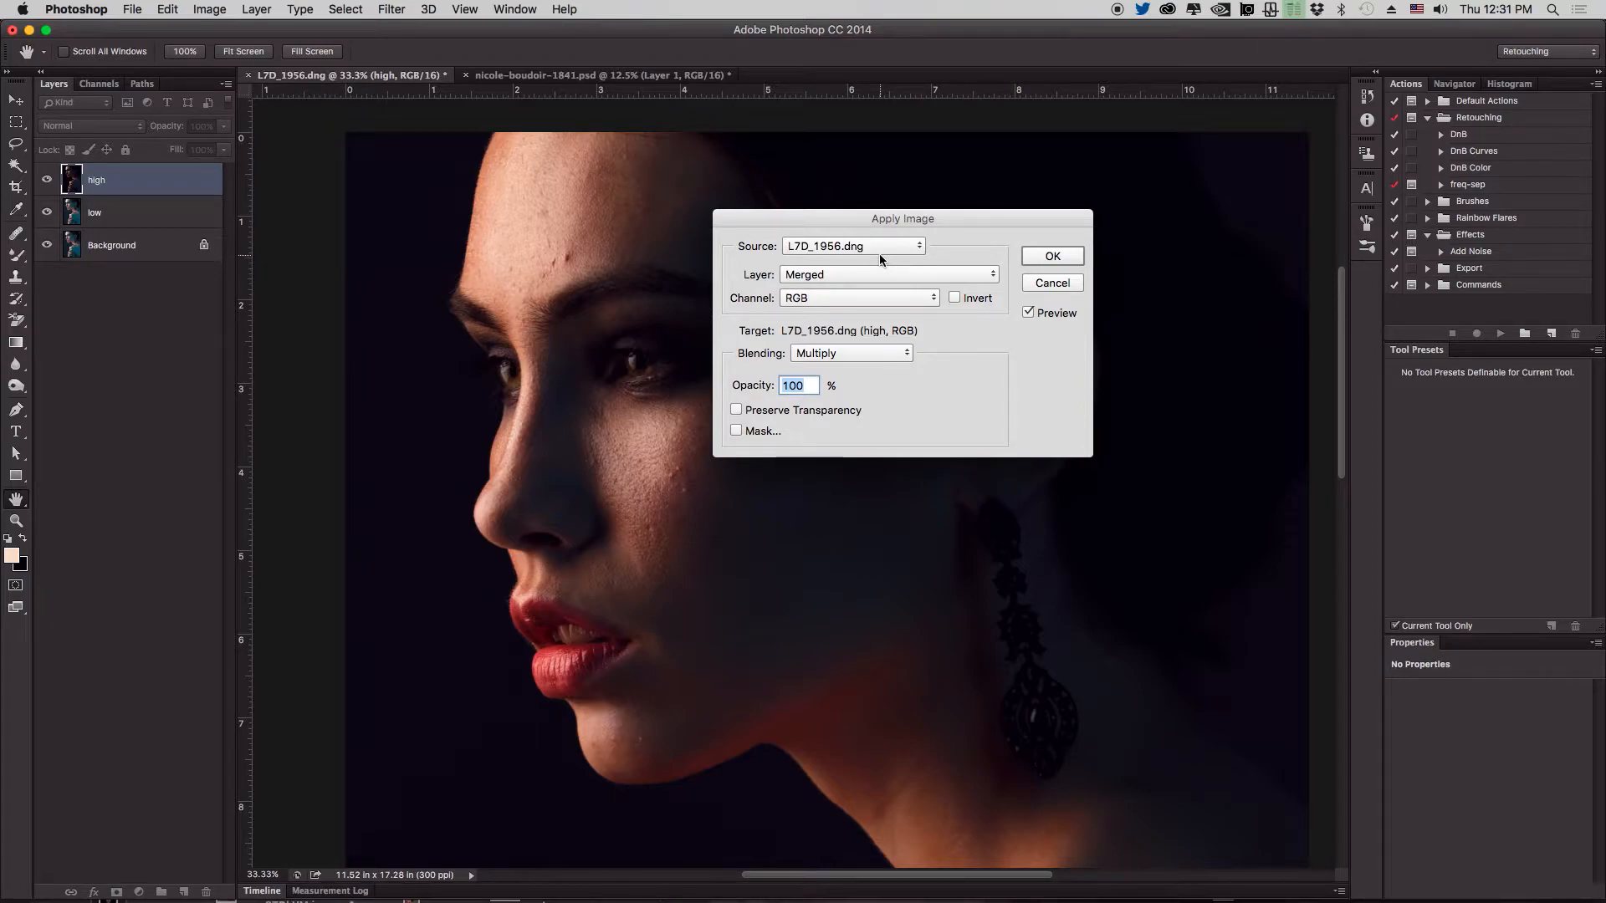
Apply the inverted low layer to the high layer in Add blending at 100% opacity, scale 2 and offset 0
click(874, 276)
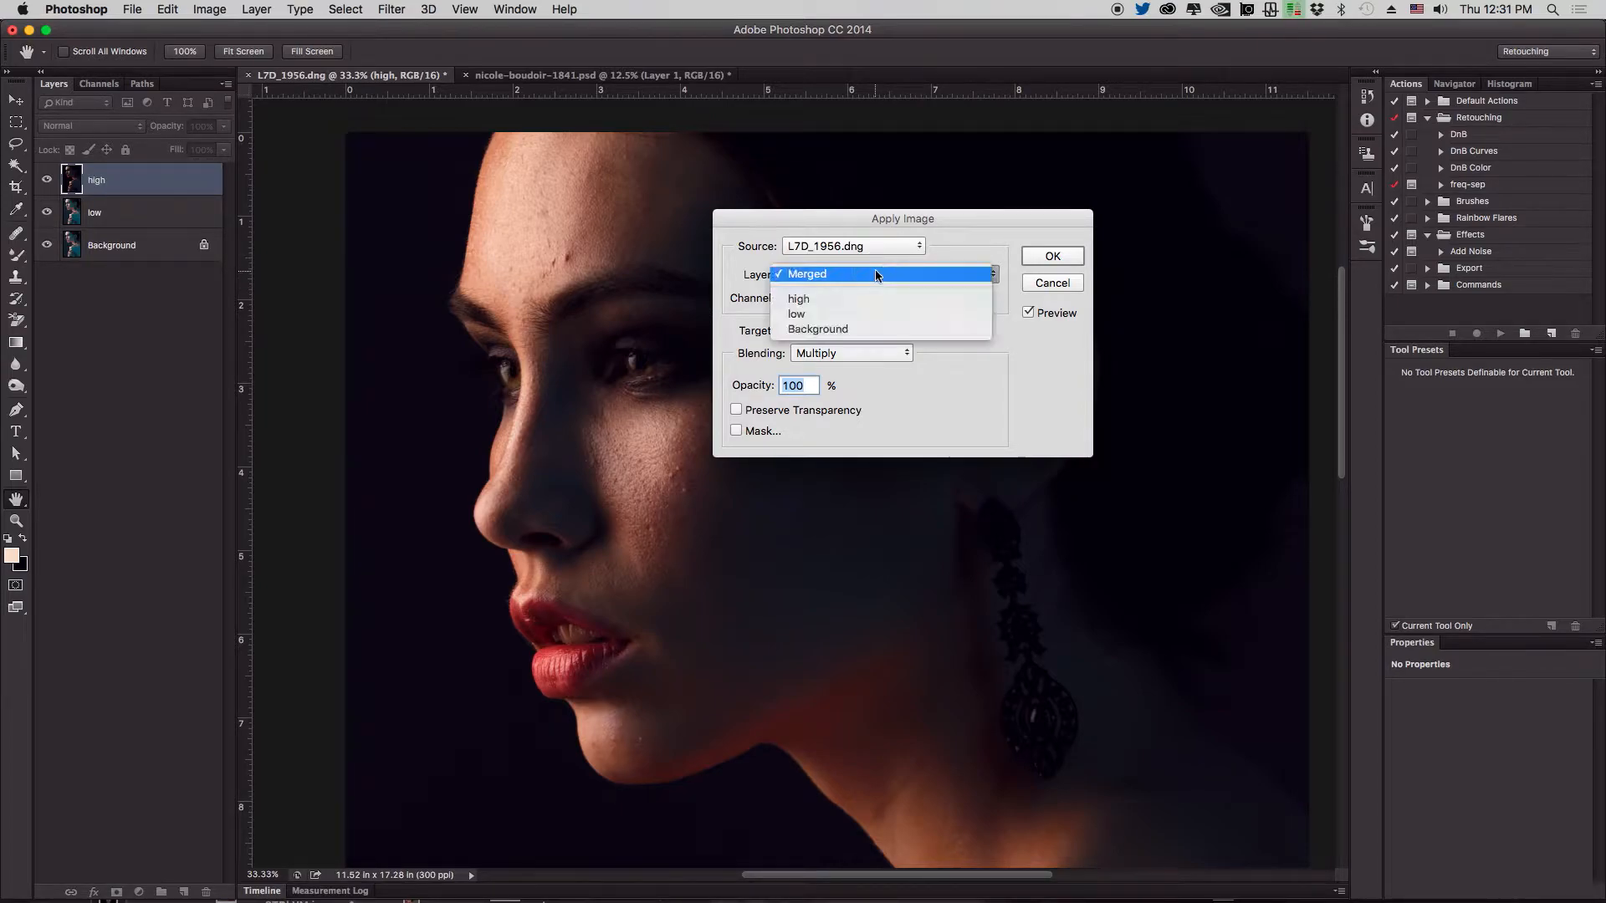
click(873, 273)
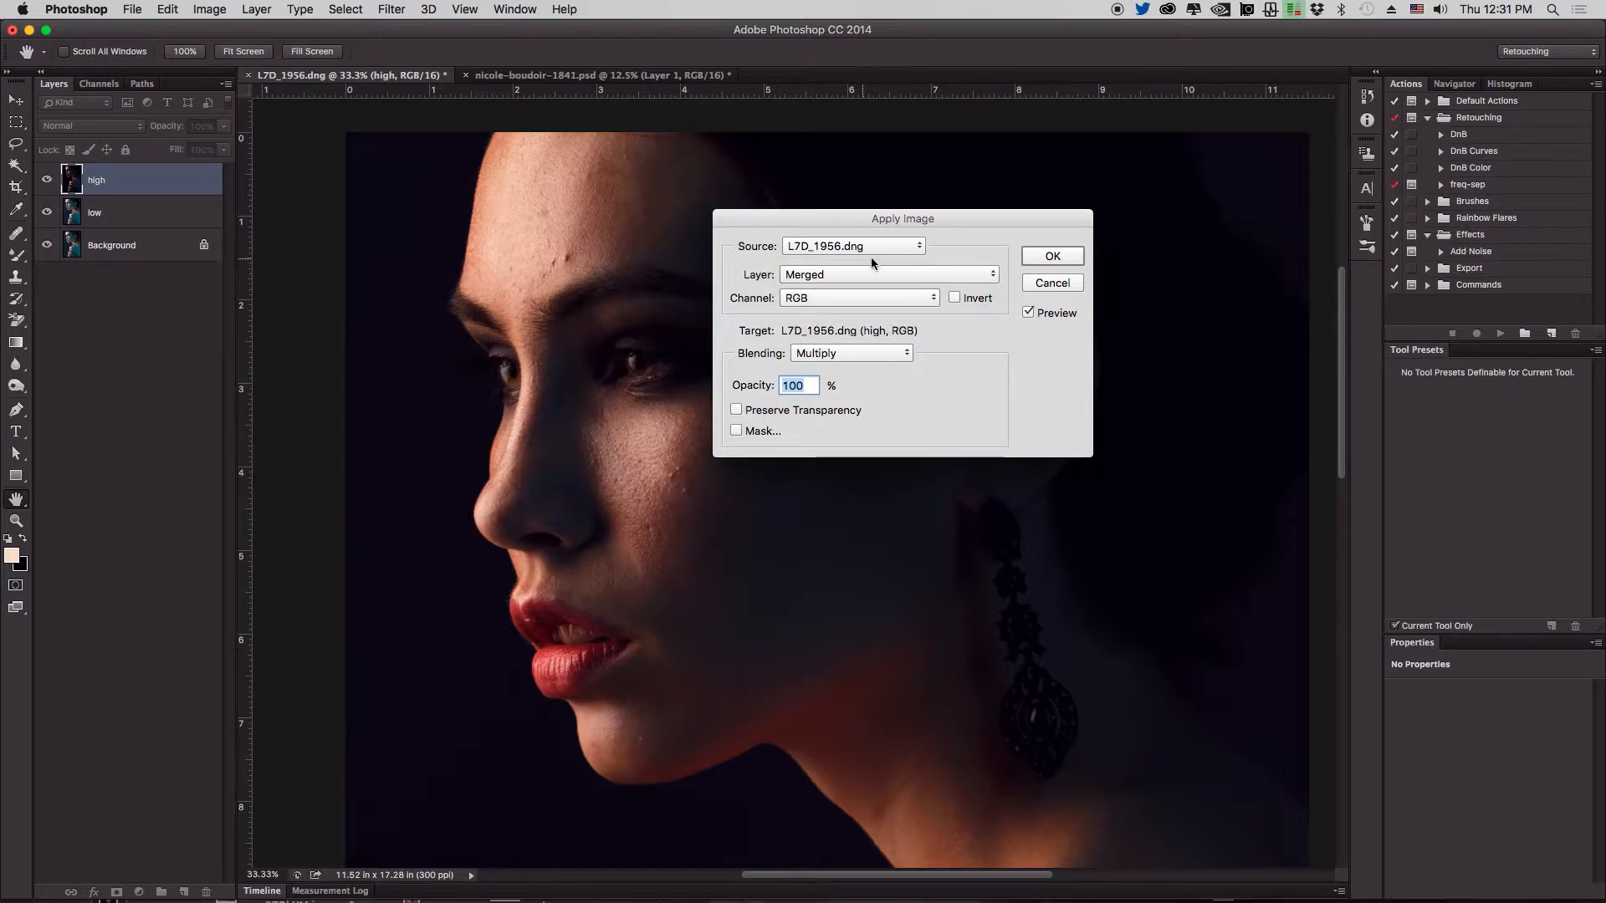
click(871, 269)
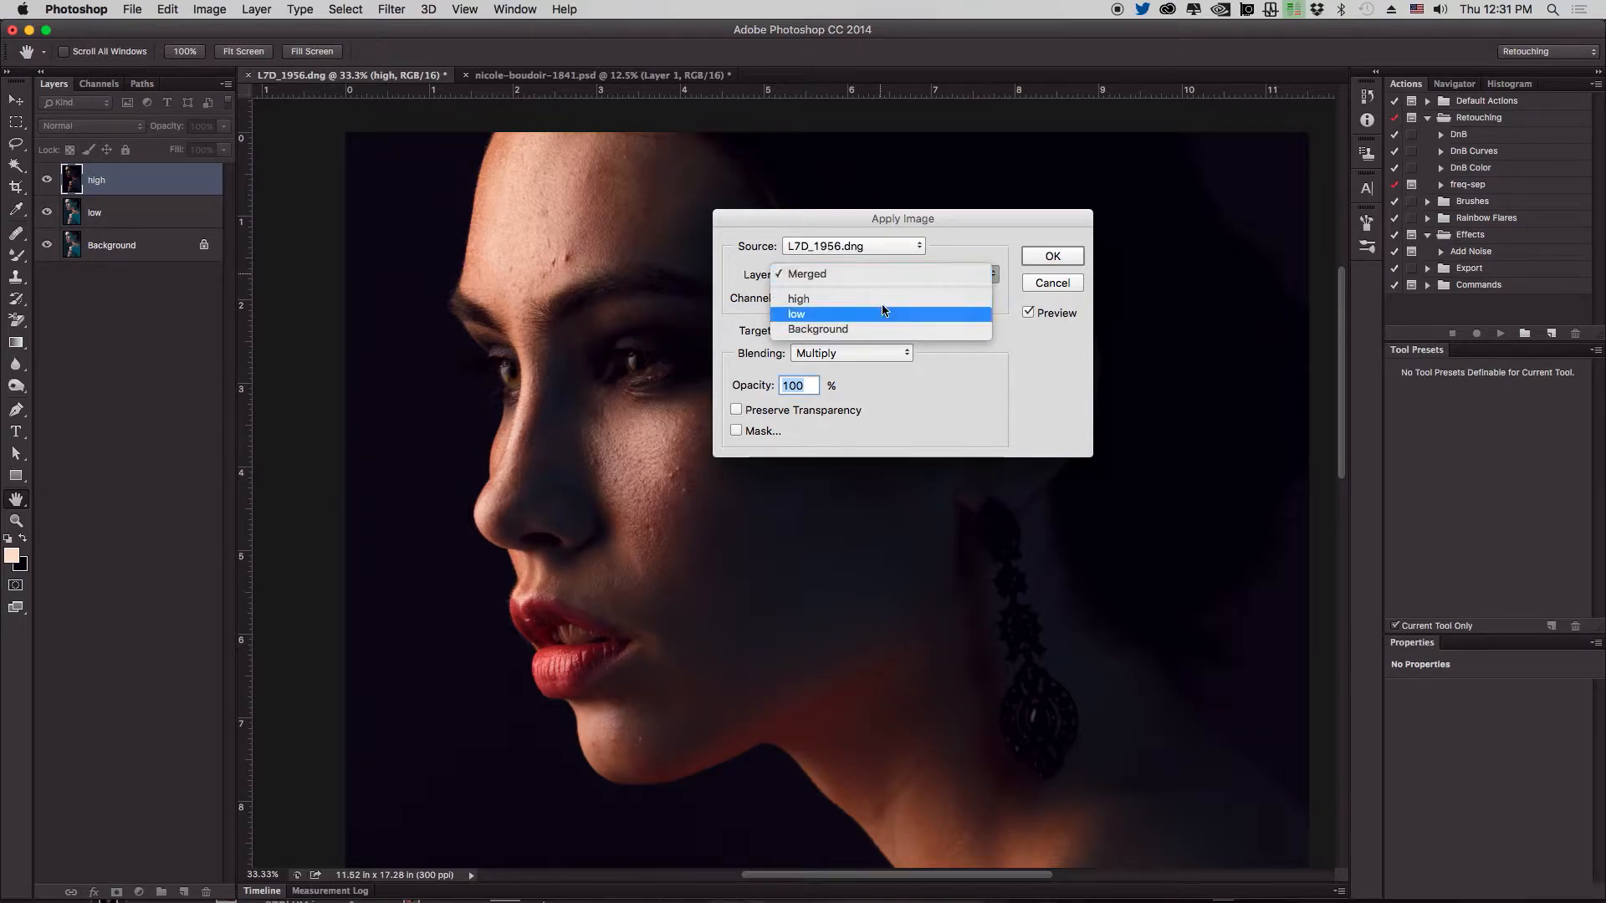
click(883, 315)
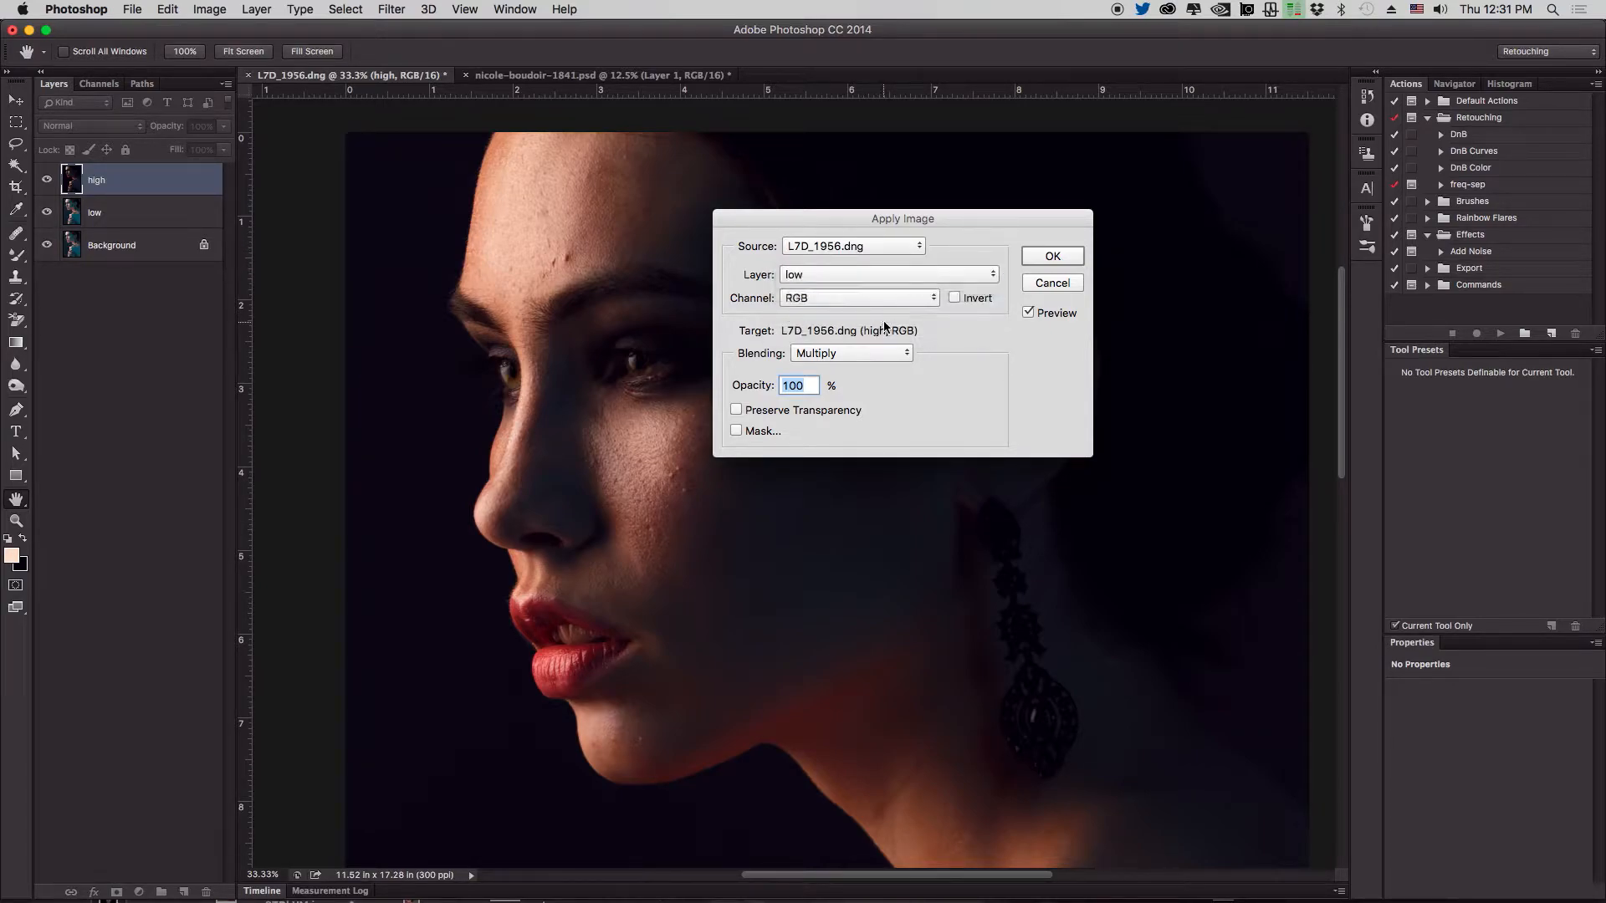
click(955, 298)
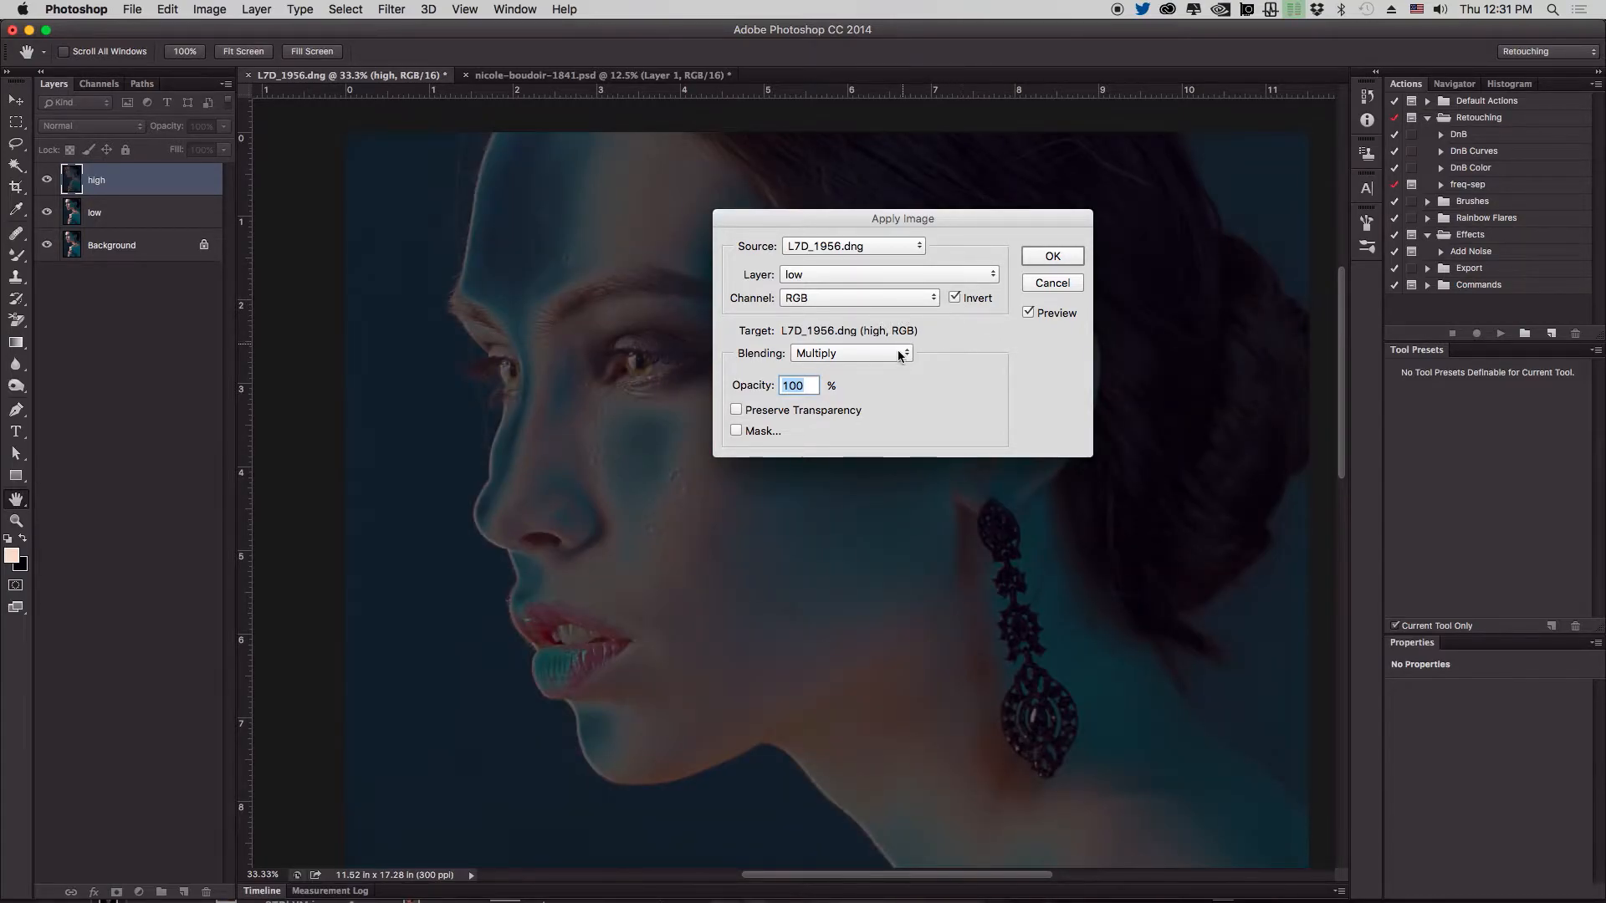
click(900, 354)
click(819, 623)
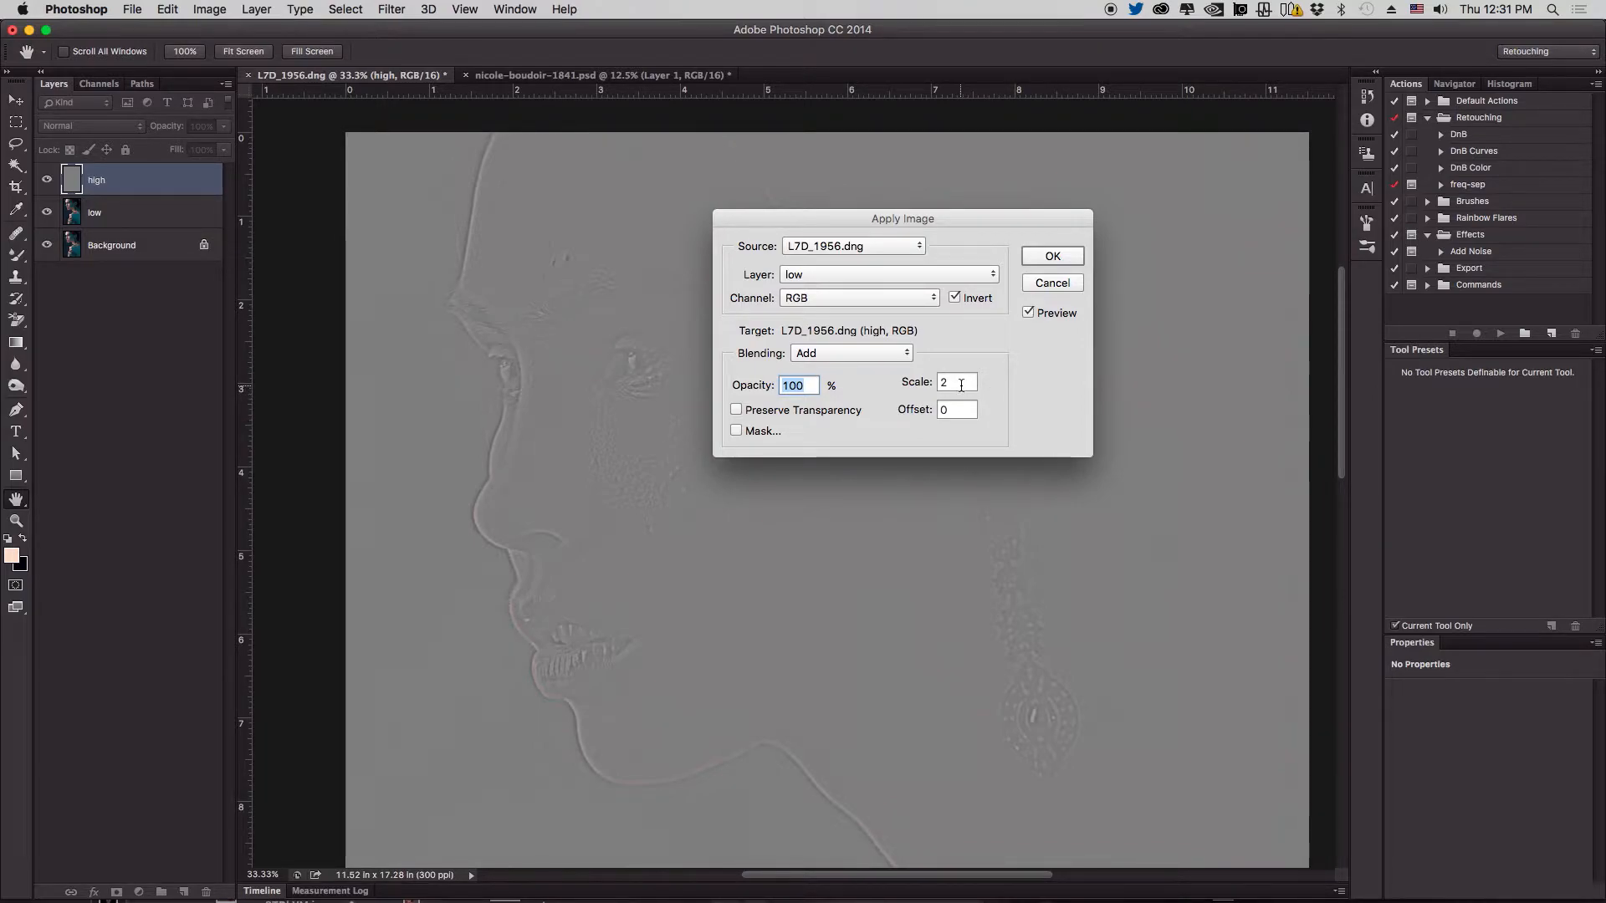
key(Tab)
key(Tab)
key(shift+Tab)
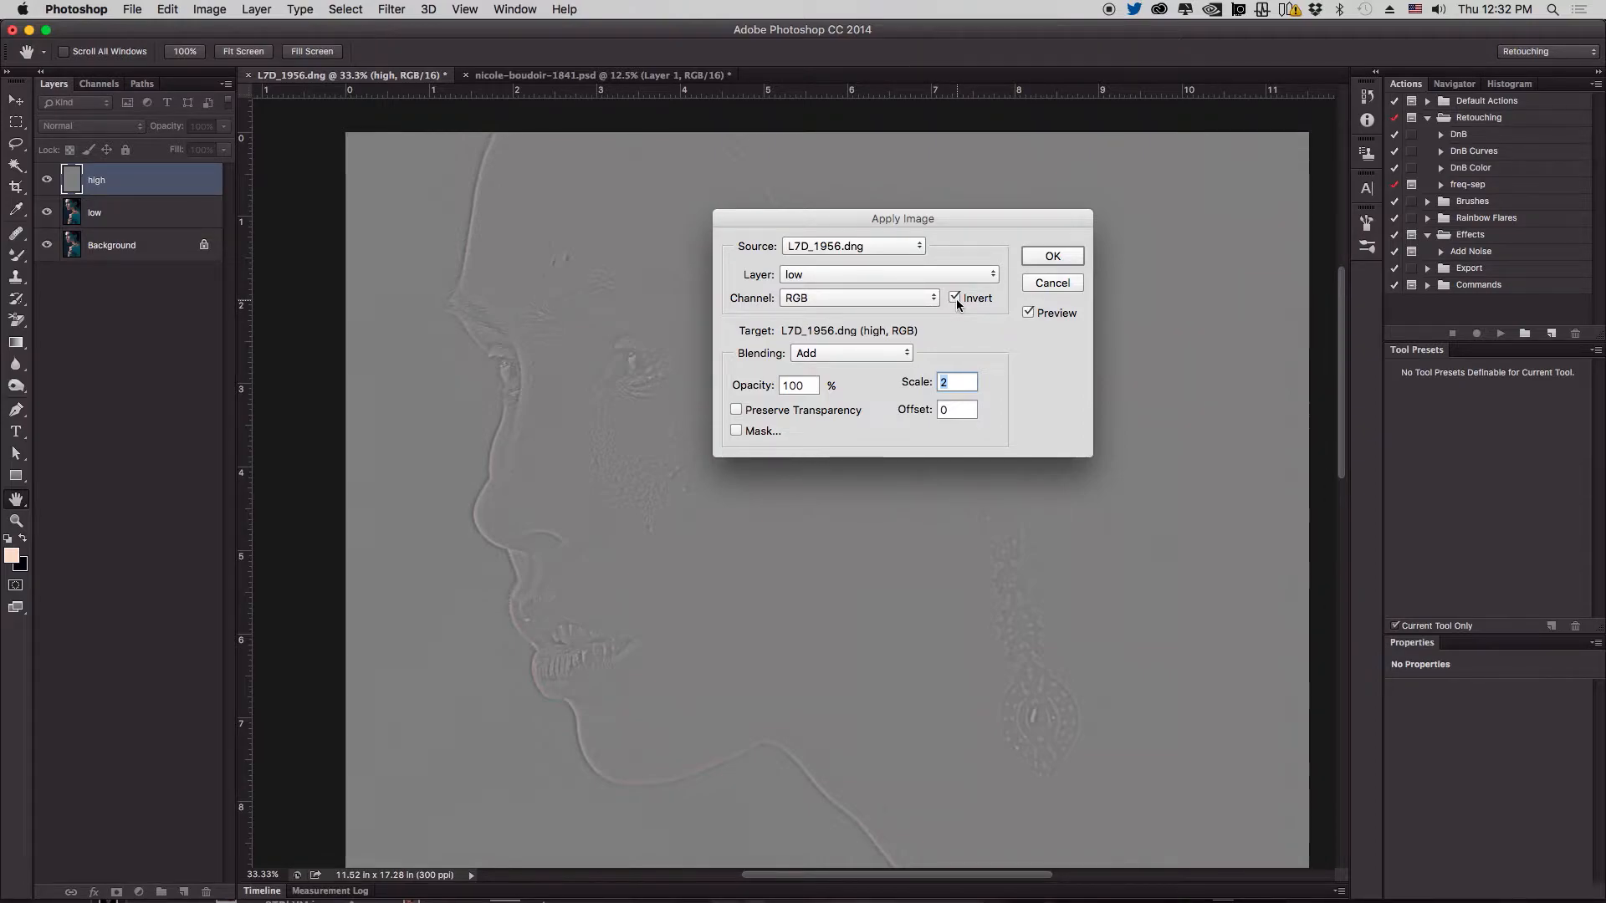
click(1052, 257)
key(b)
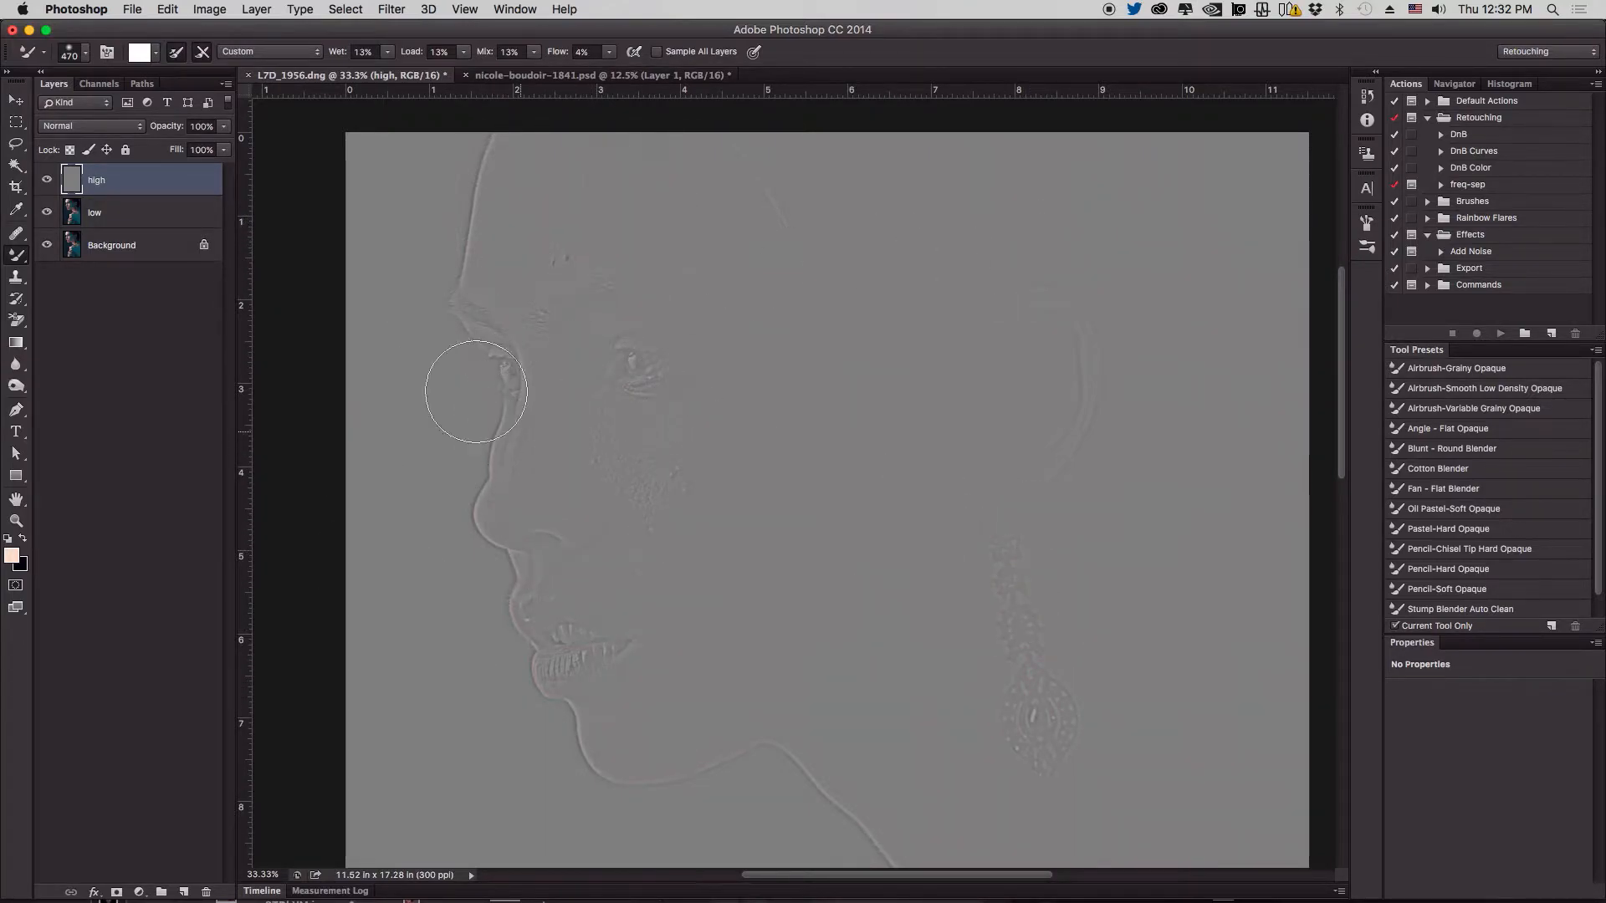
Set the high layer's blend mode to Linear Light and group the high and low layers as freq-sep
click(109, 133)
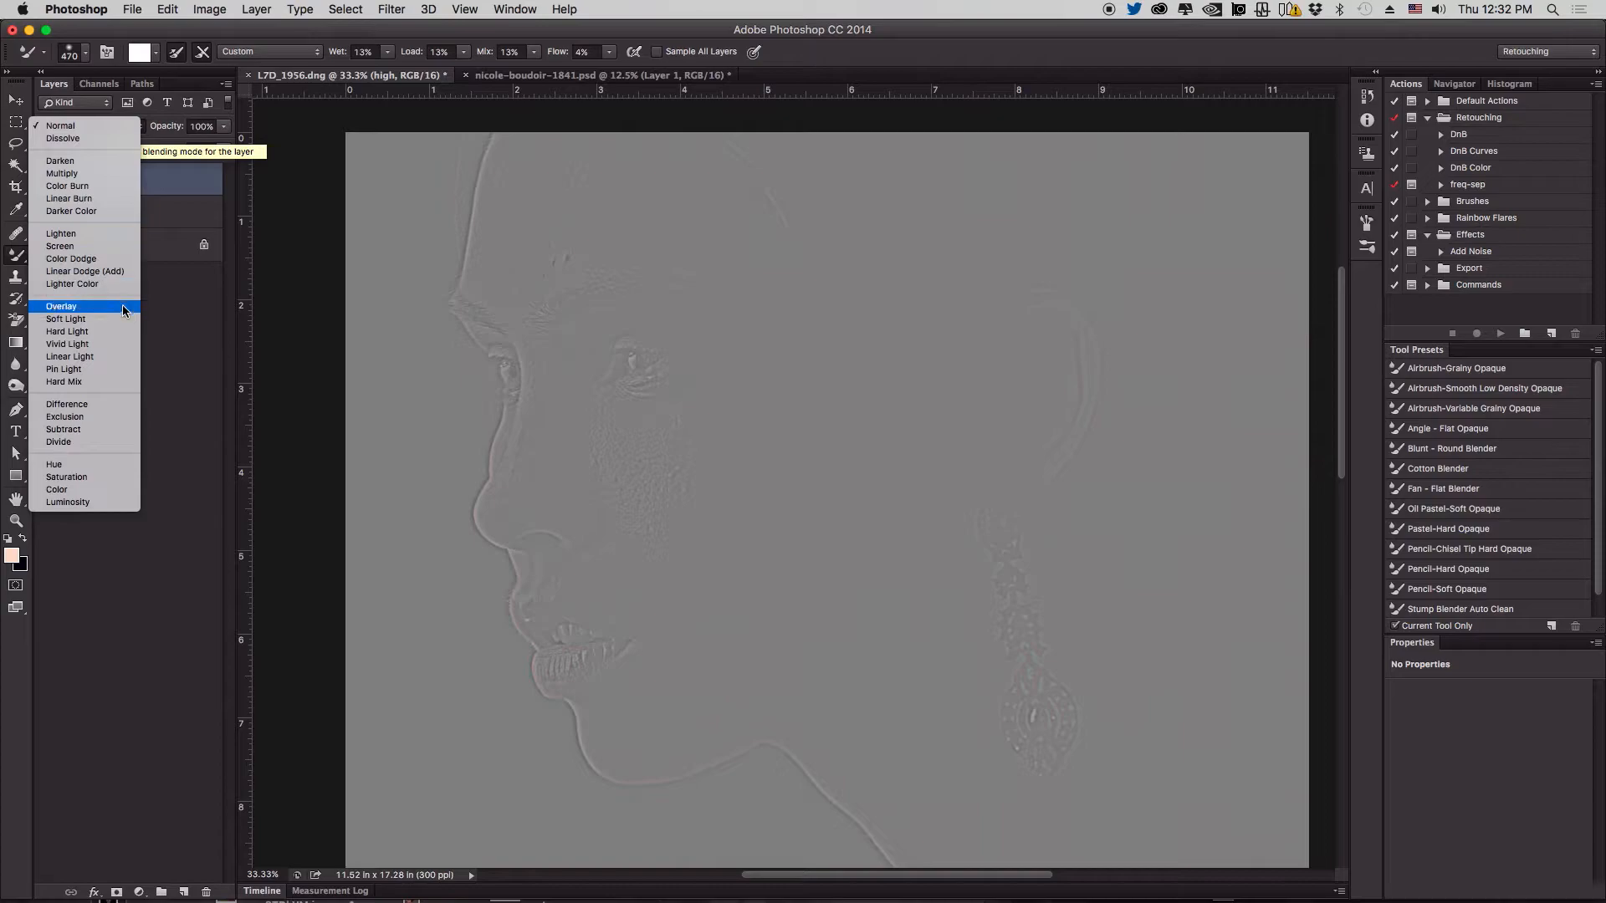
click(123, 356)
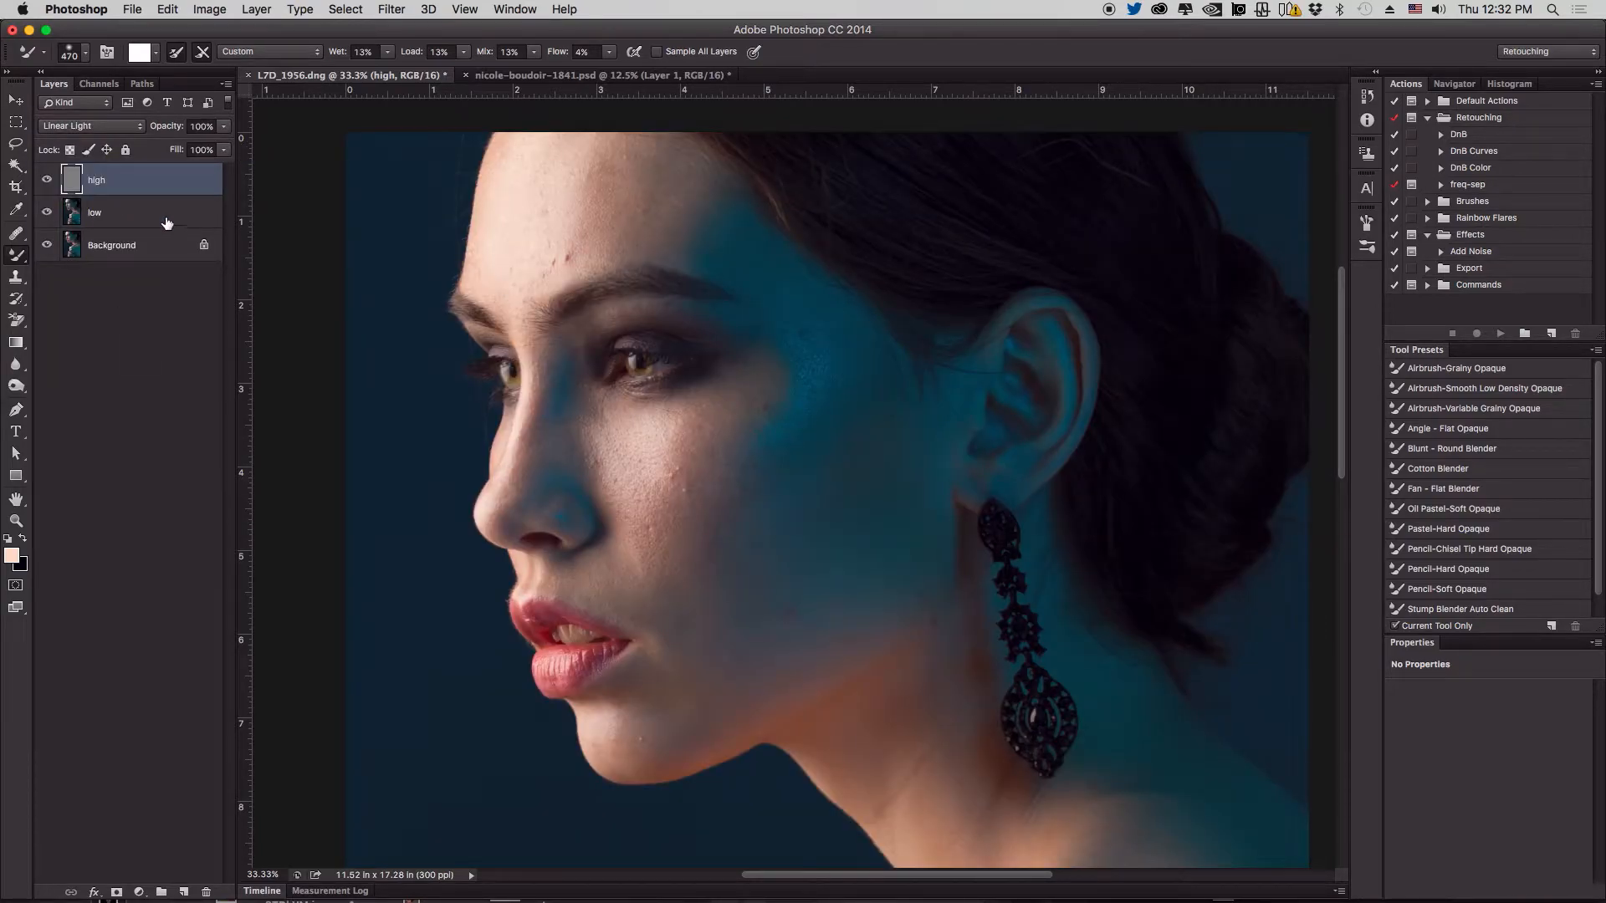
shift+click(131, 213)
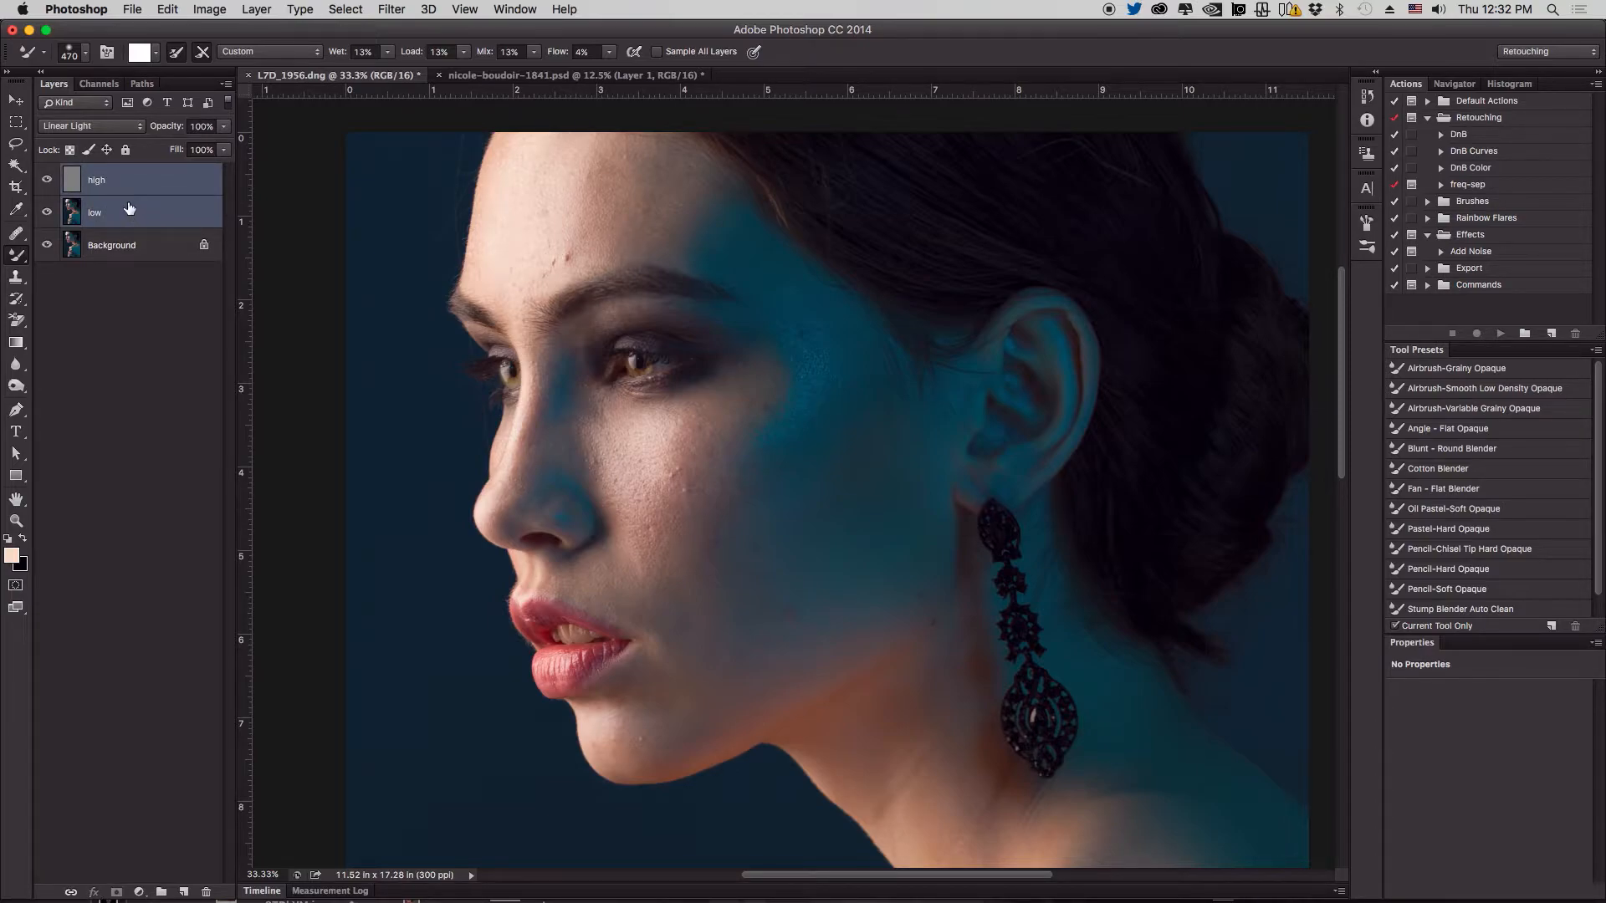
key(super+g)
double_click(112, 173)
text(freq-sep)
key(Return)
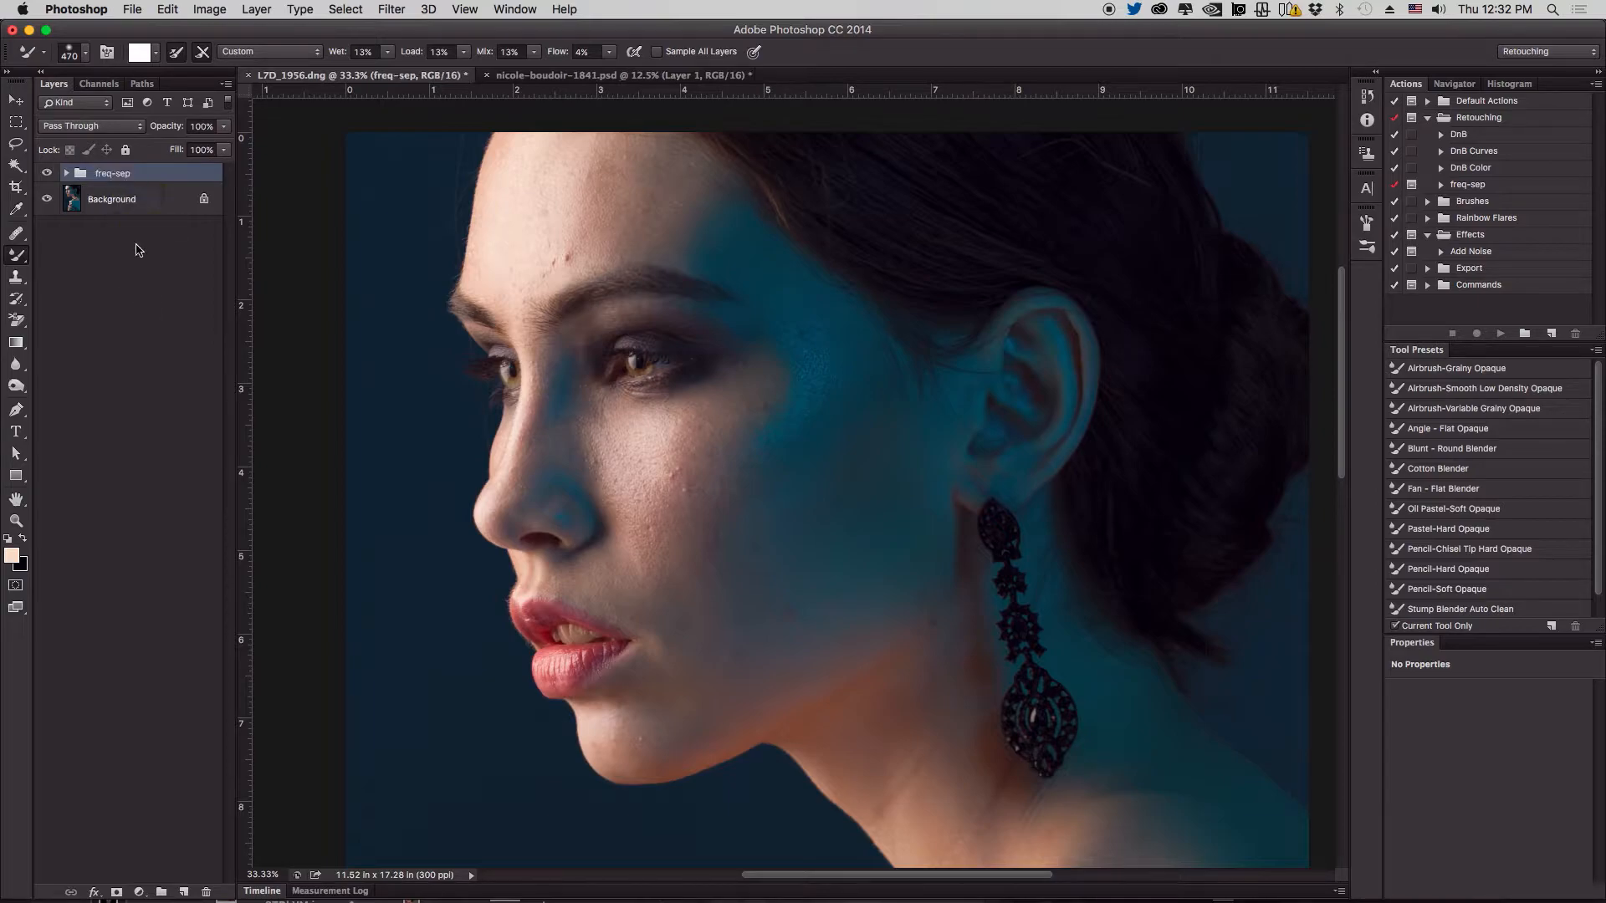
click(161, 214)
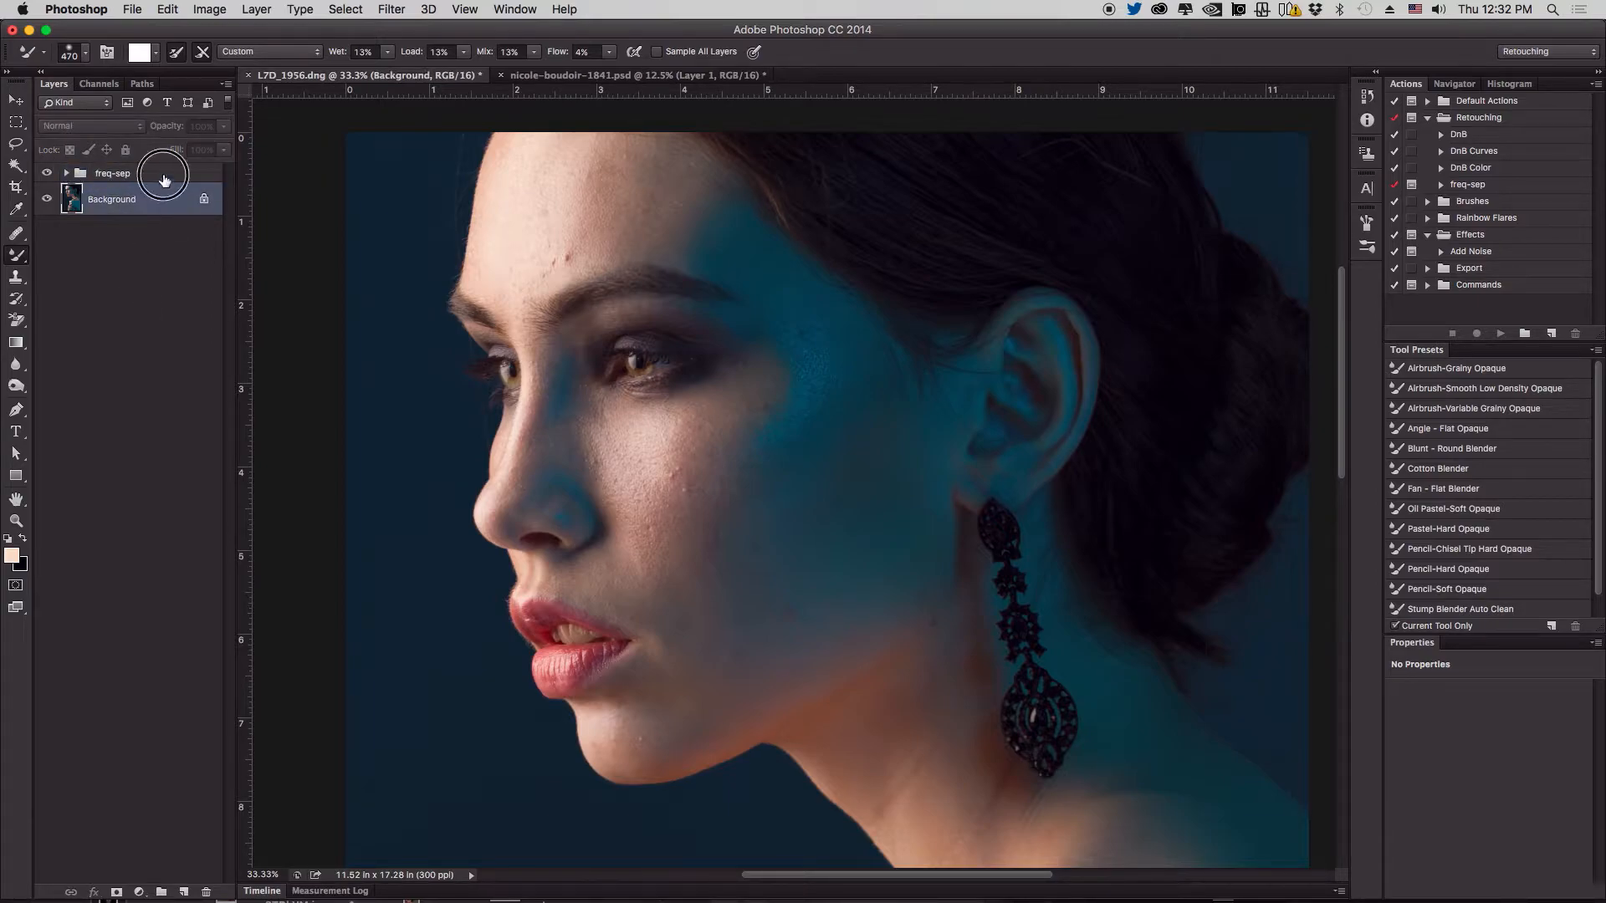
Expand the freq-sep group and toggle its visibility to compare the separated layers with the original portrait
click(164, 178)
click(67, 173)
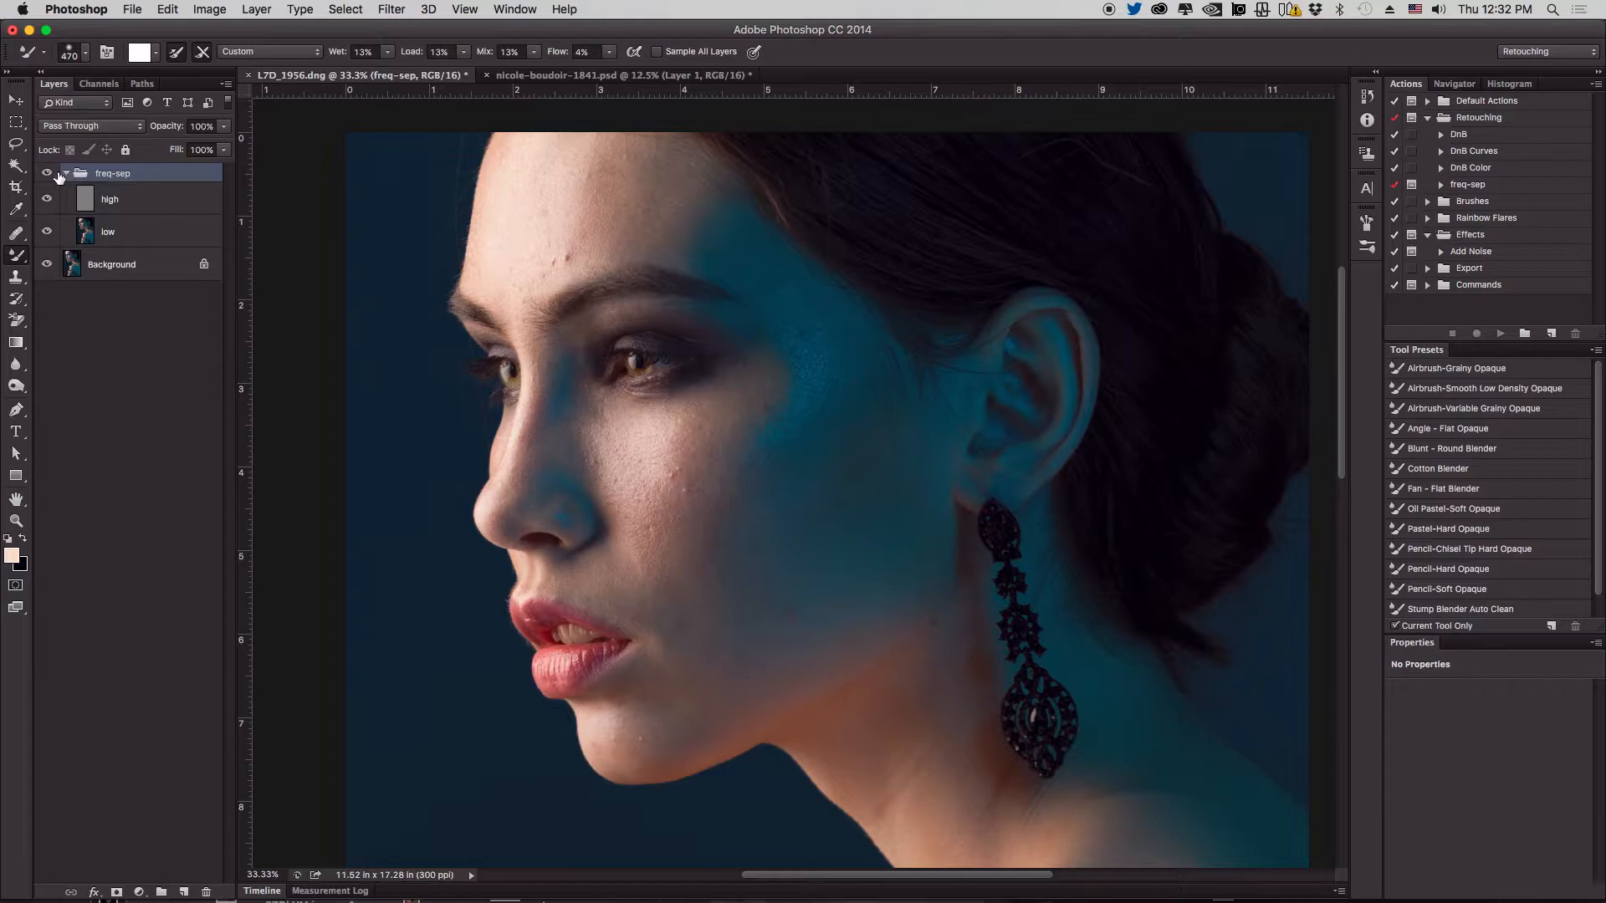
click(46, 174)
click(46, 174)
Select the high layer and switch its visibility repeatedly to compare the portrait with and without its texture detail
click(154, 207)
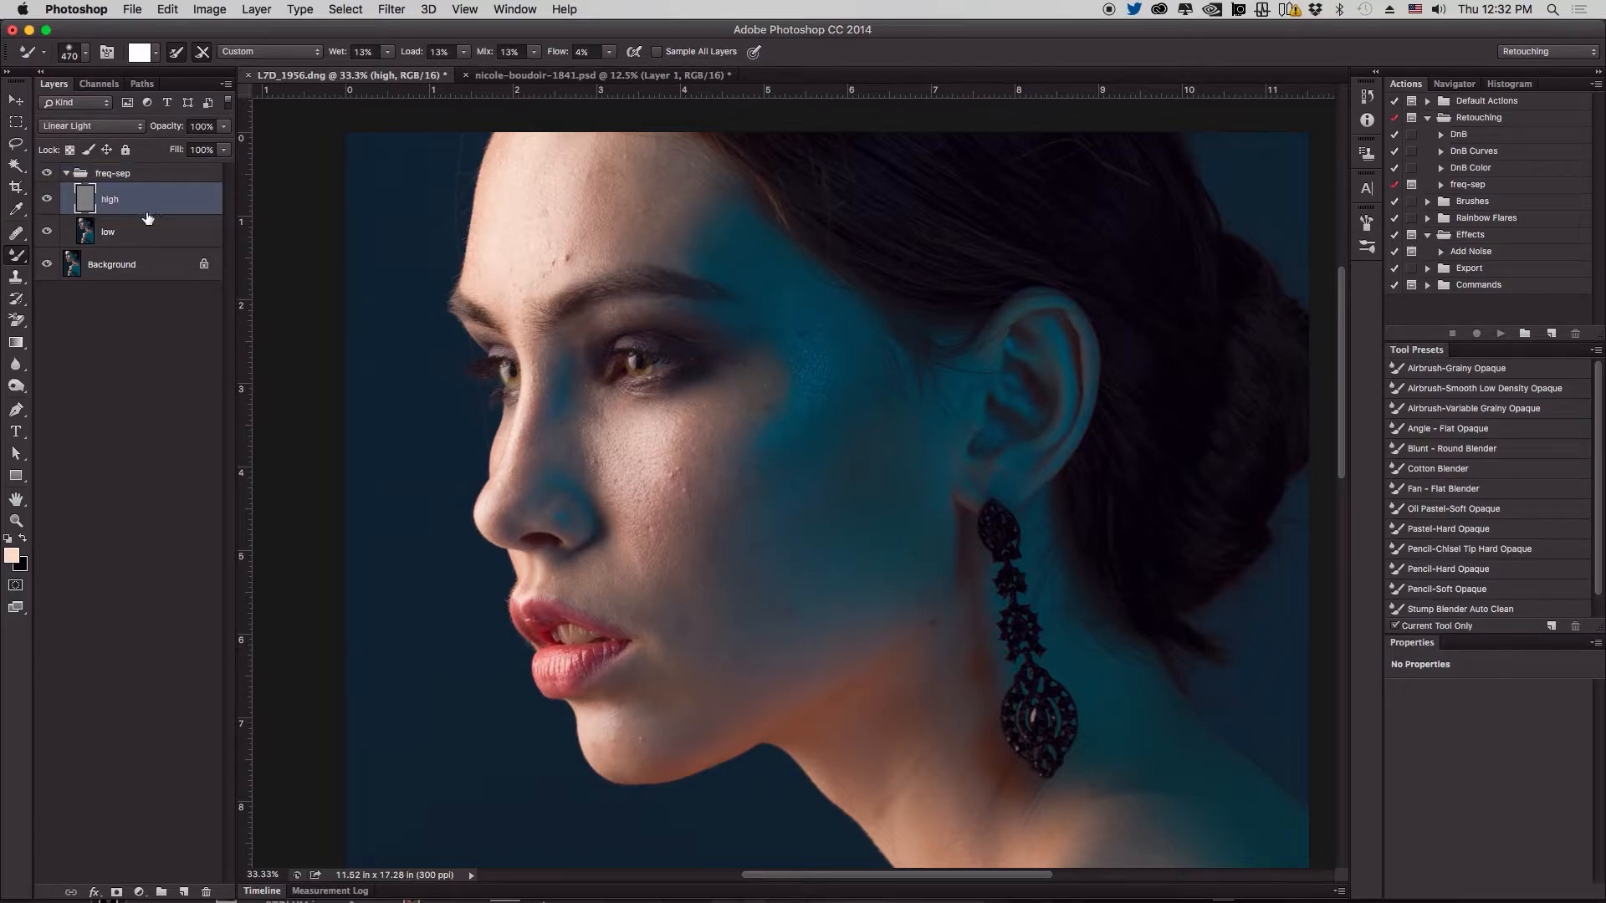
click(56, 200)
click(55, 201)
click(47, 199)
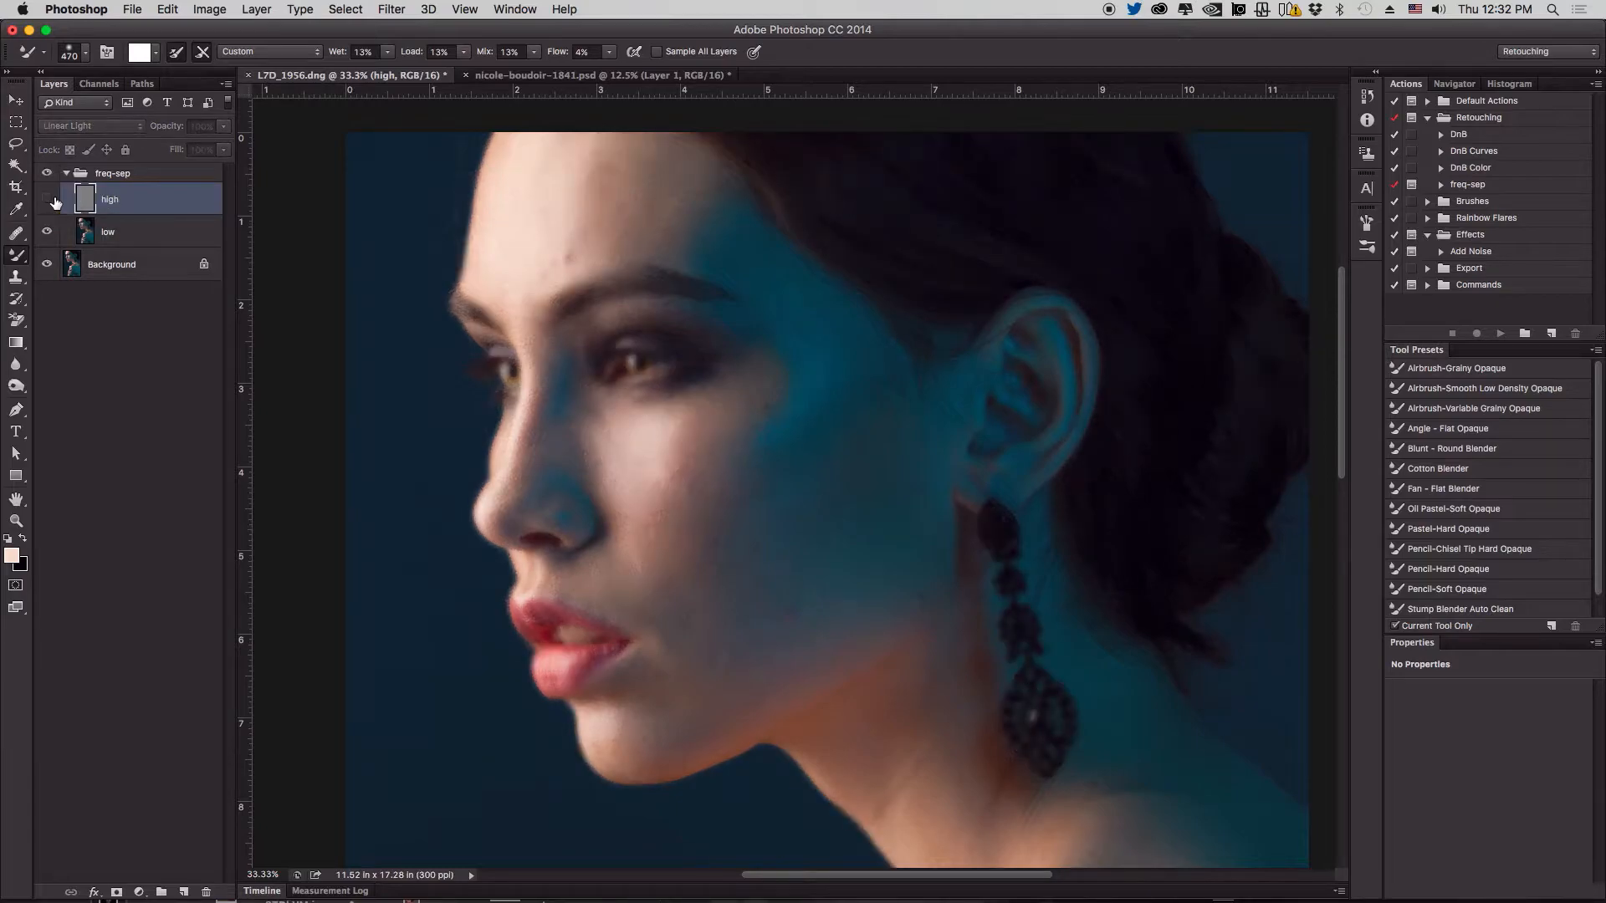
click(47, 199)
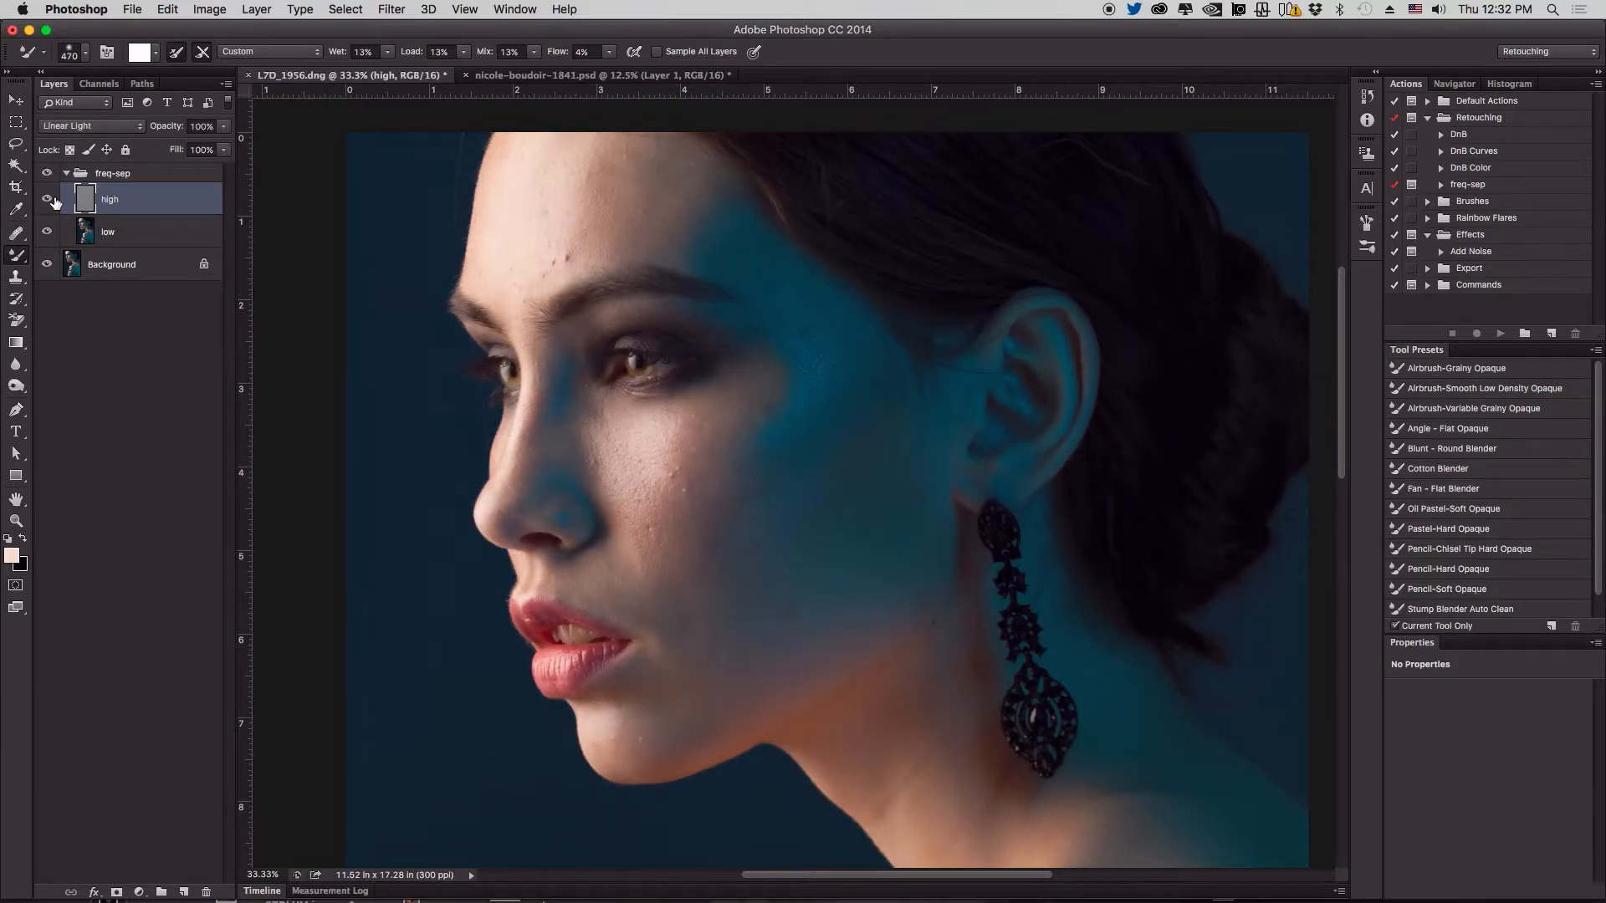
click(50, 199)
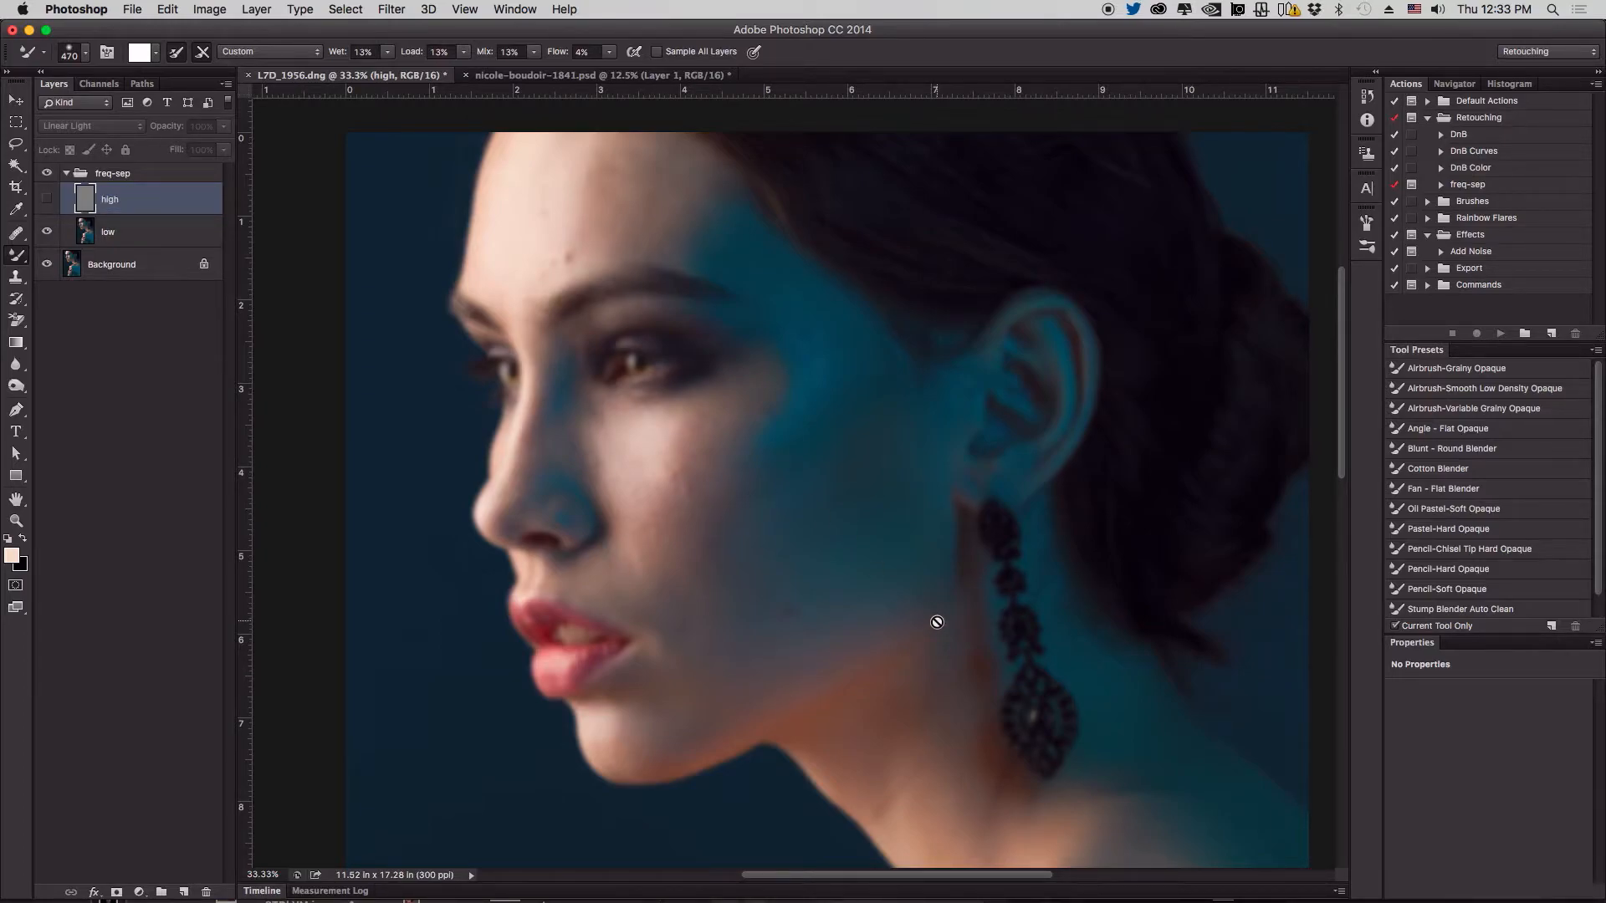
click(47, 199)
click(166, 238)
click(157, 217)
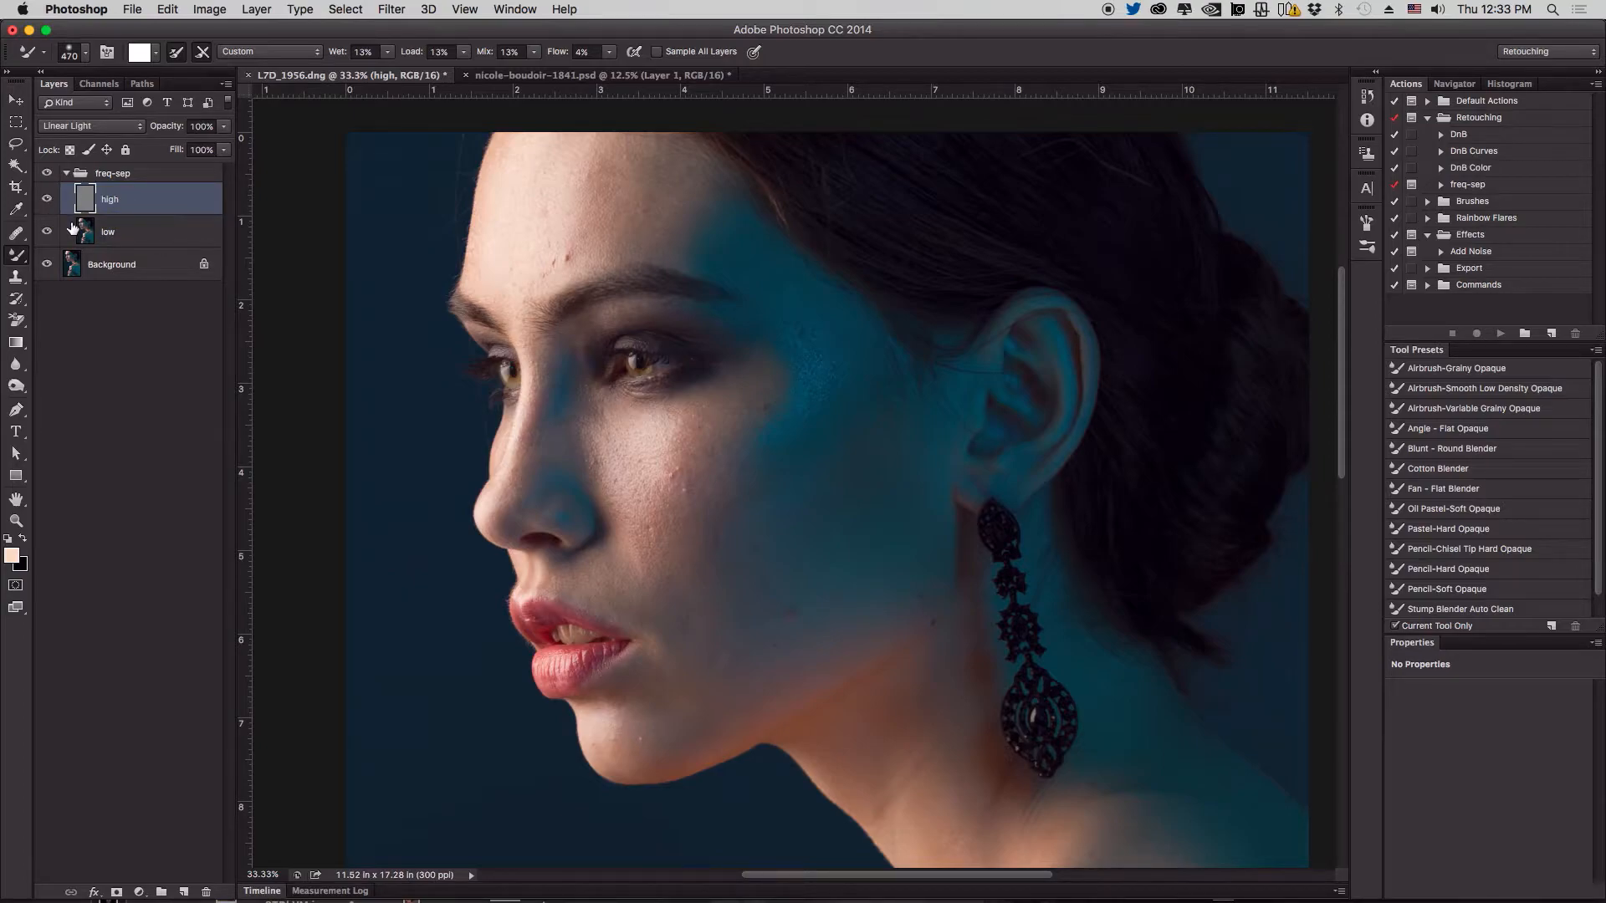
click(48, 200)
click(47, 200)
click(48, 199)
click(47, 200)
Leave the high layer hidden, duplicate the low layer, and switch to the Healing Brush
click(69, 224)
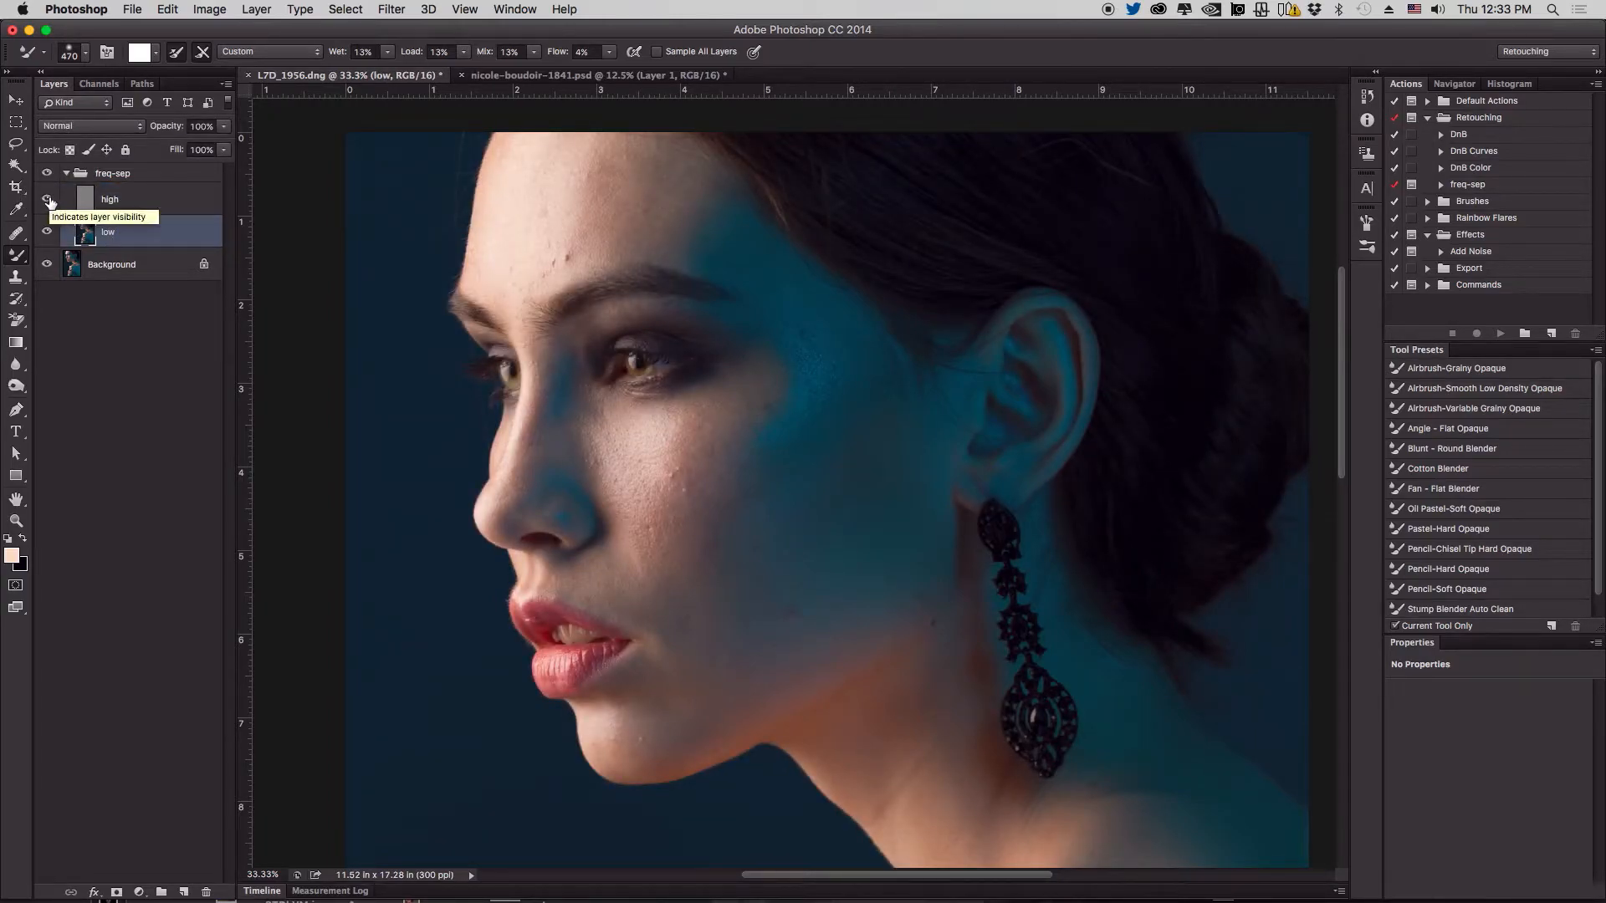
click(48, 200)
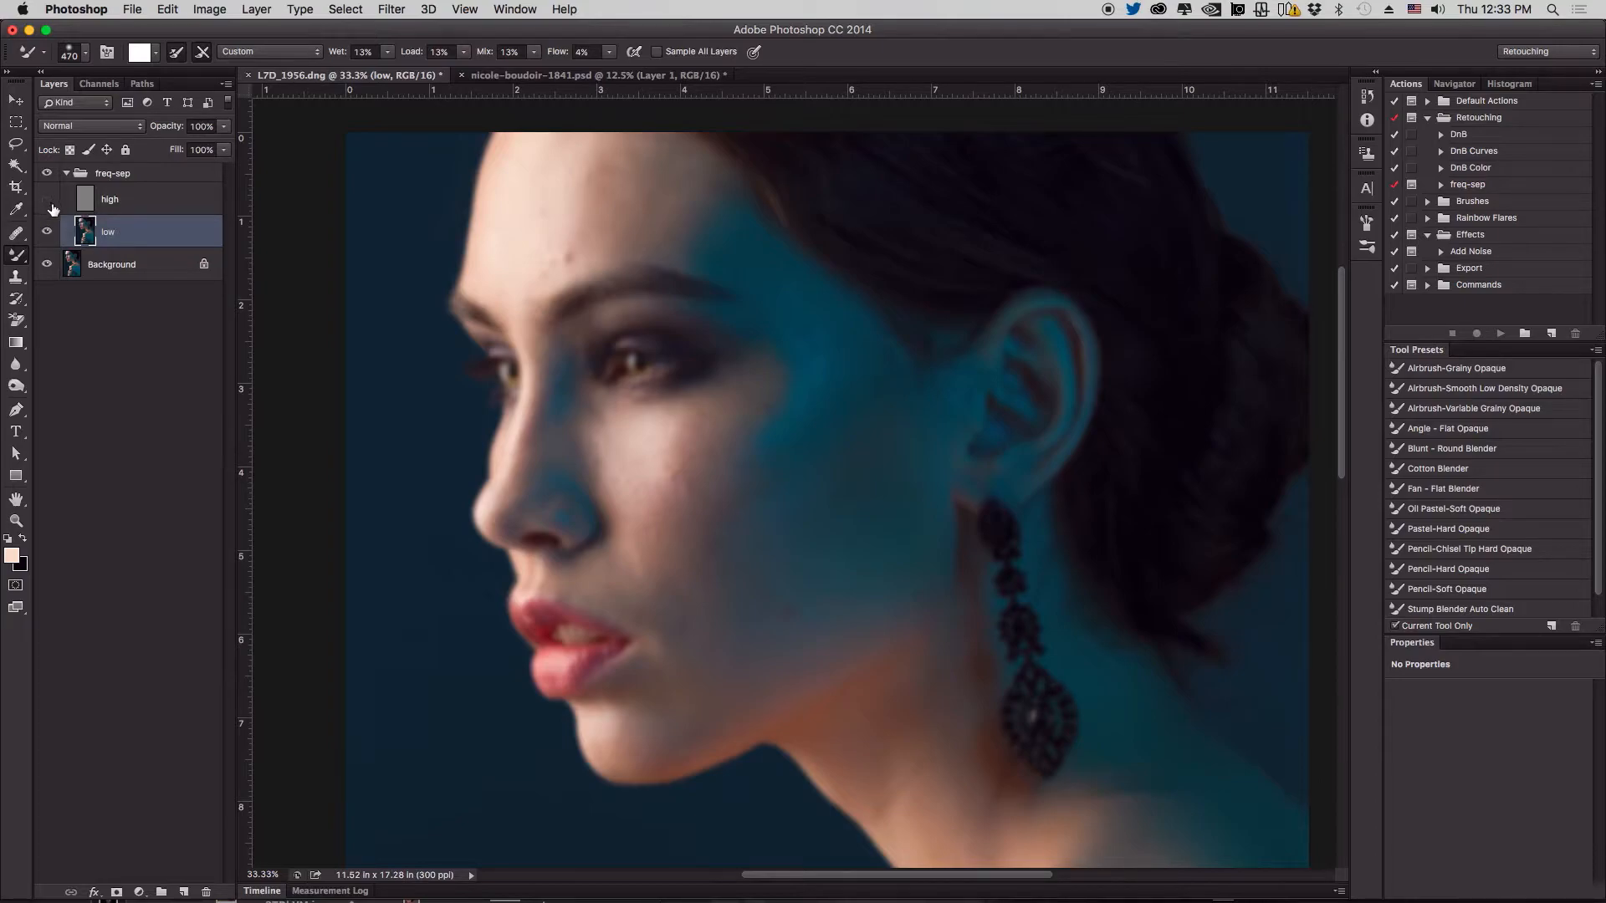
click(48, 201)
click(48, 200)
key(super+j)
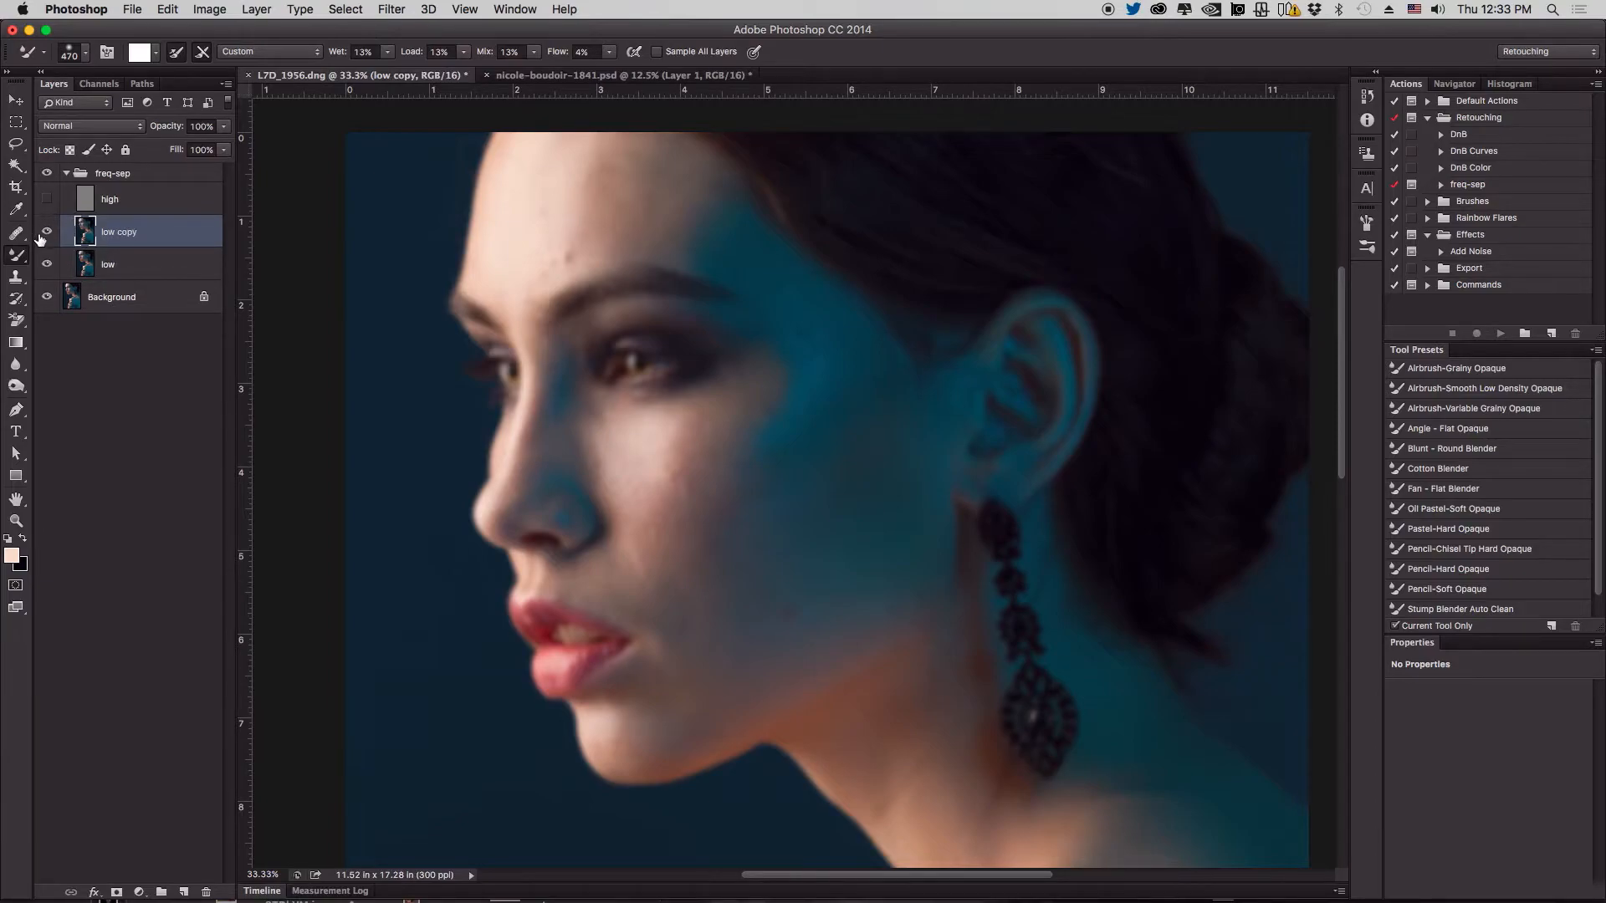
key(j)
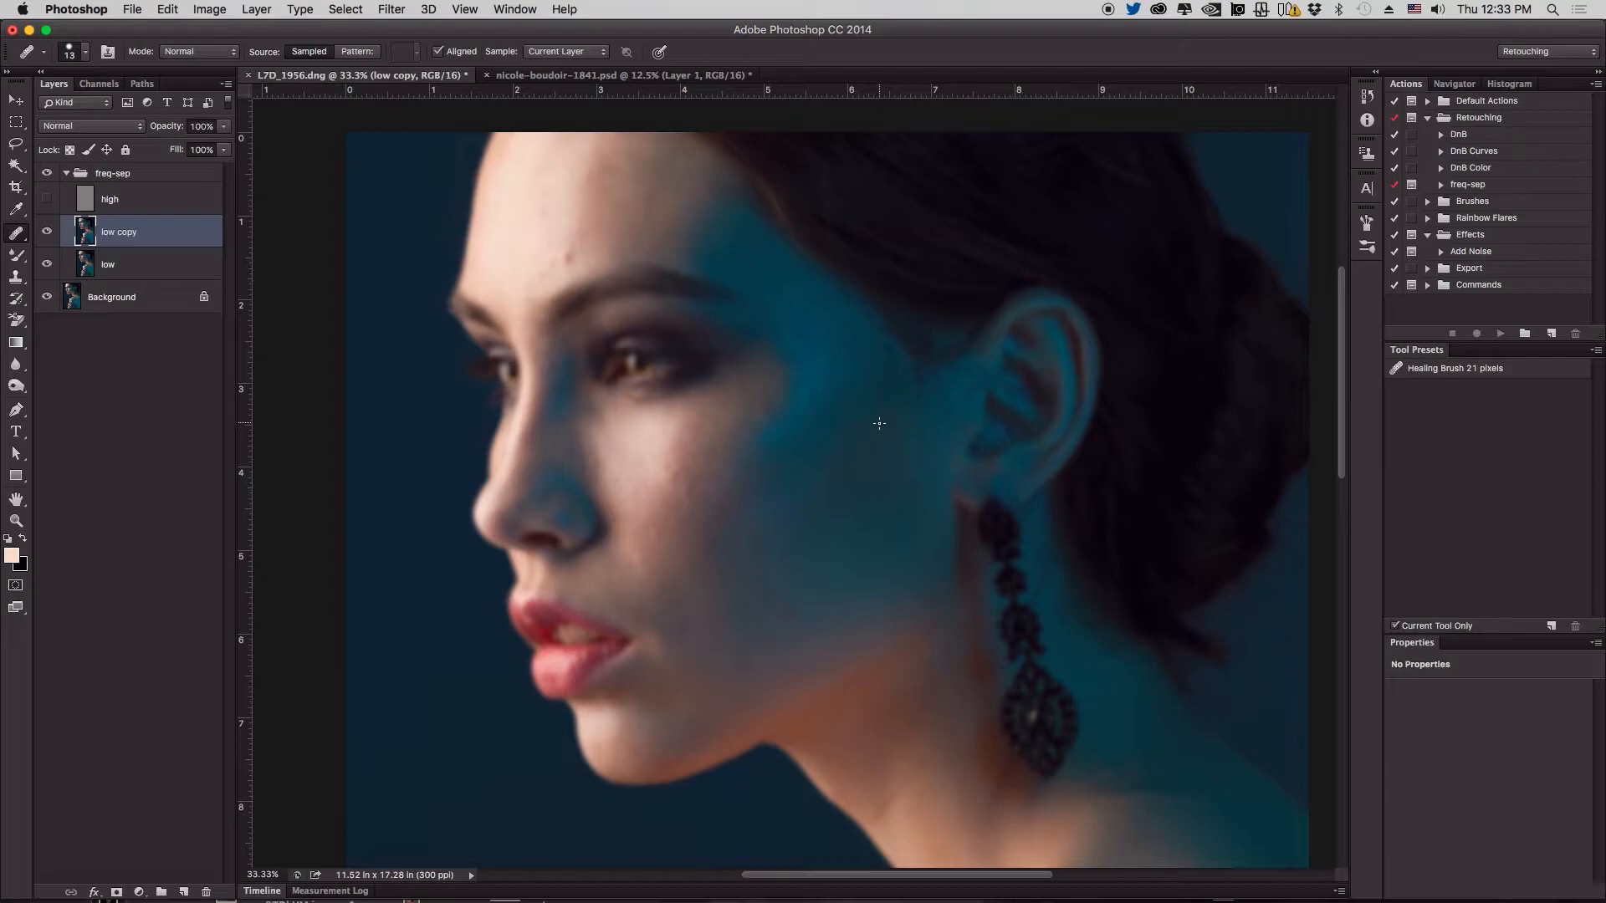
Examine the low copy's color and tone transitions across the face, neck, shoulder and hand
key(space)
drag(1017, 570, 926, 287)
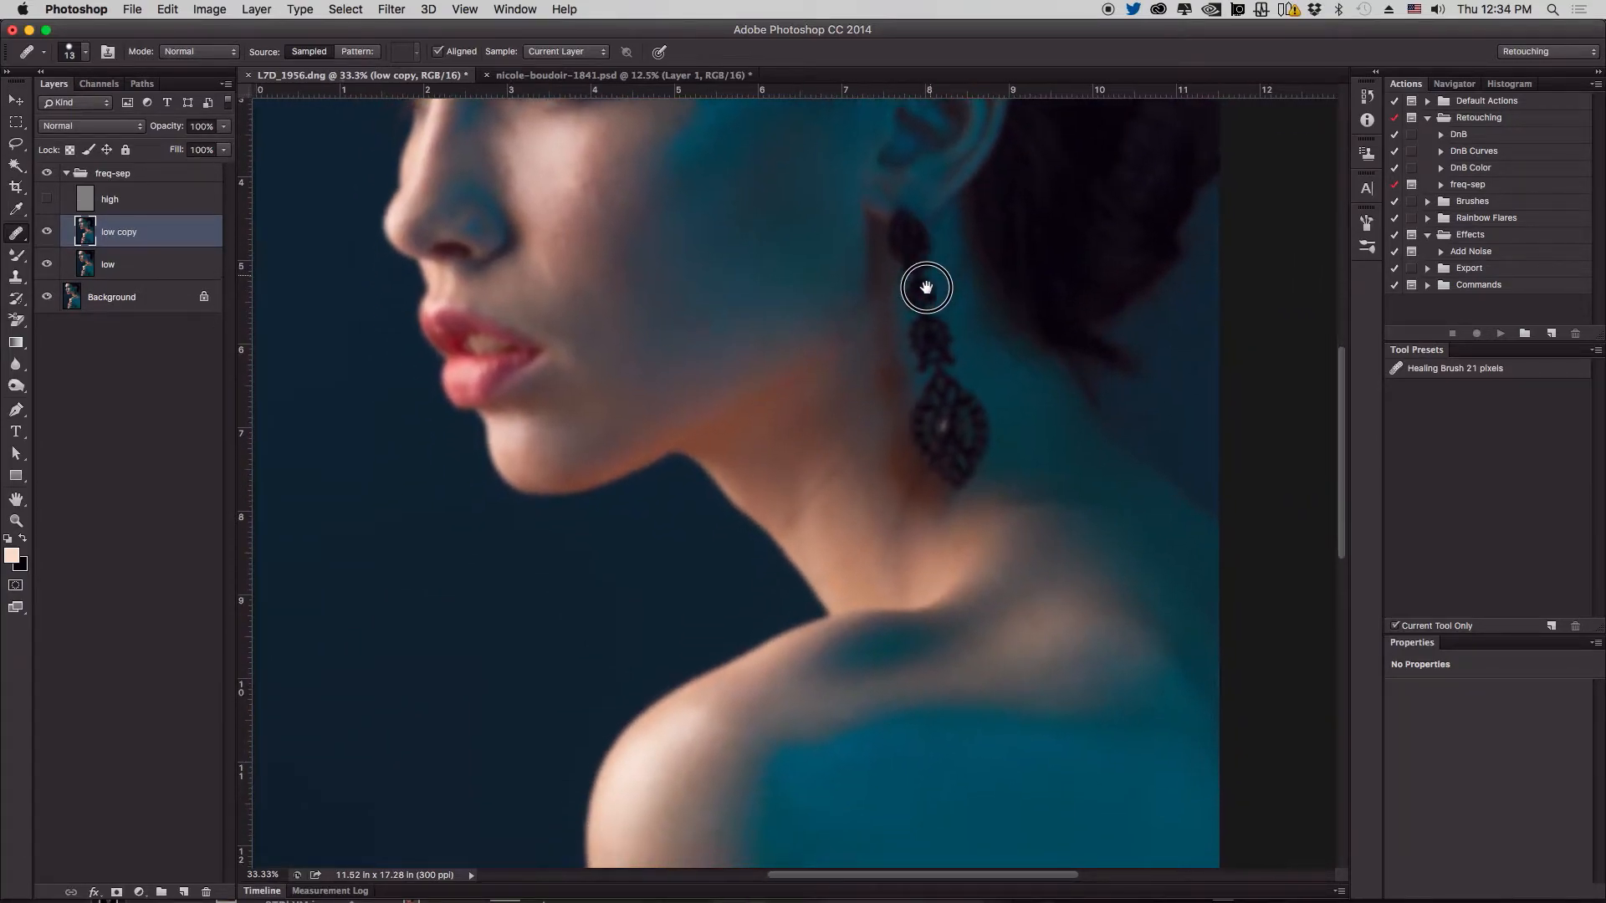
drag(1039, 610, 990, 455)
drag(1016, 635, 999, 448)
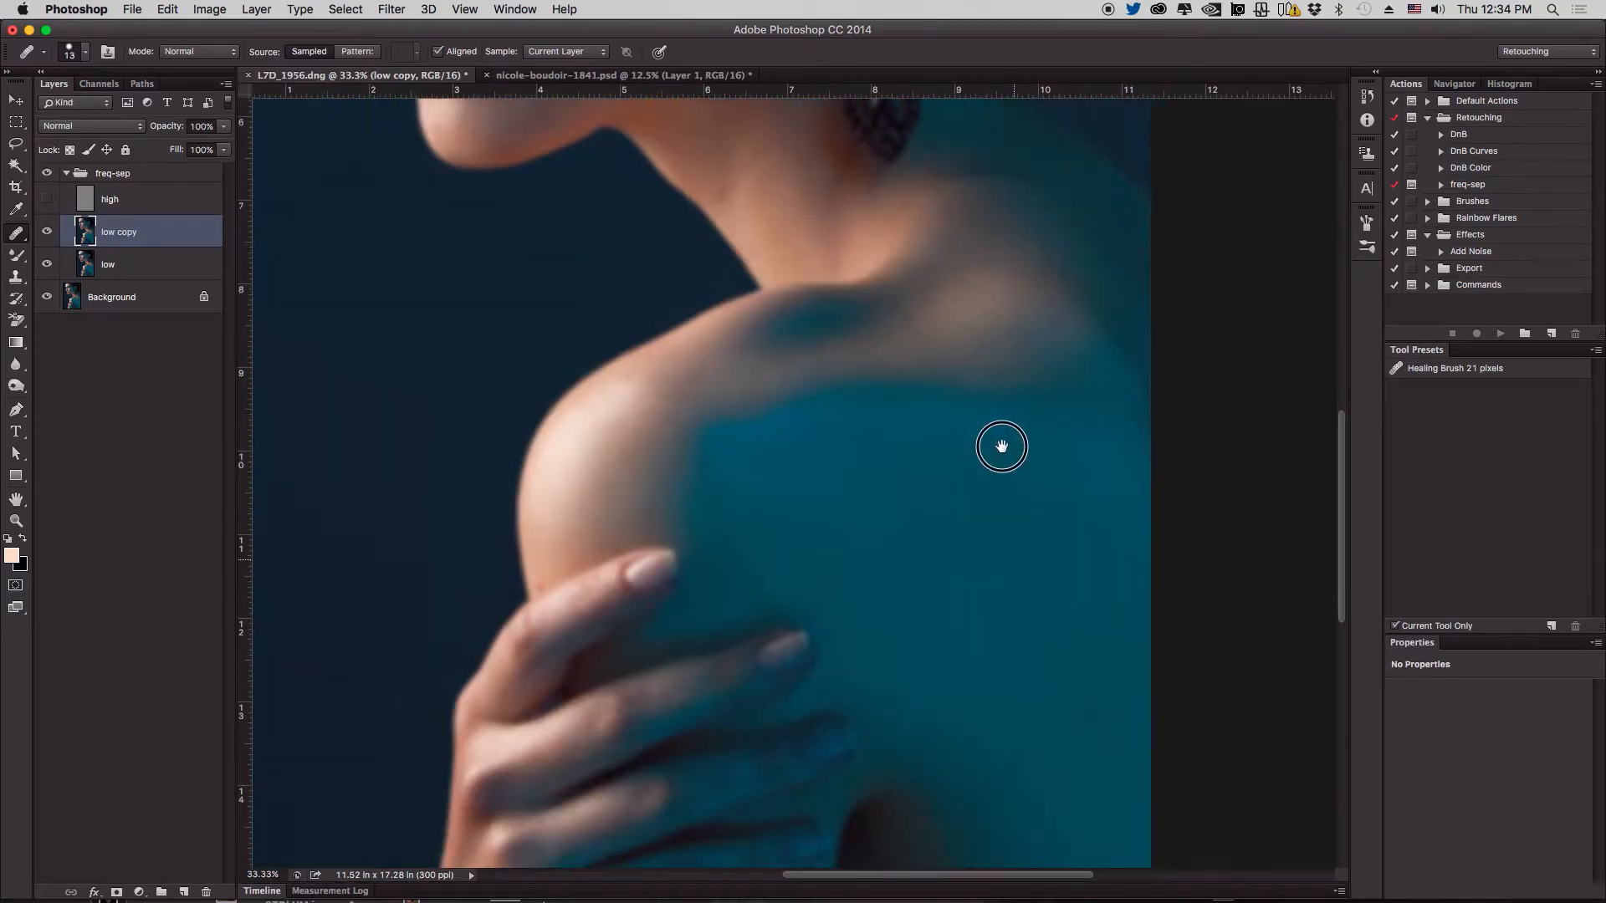
drag(1003, 610, 942, 682)
drag(925, 466, 1002, 770)
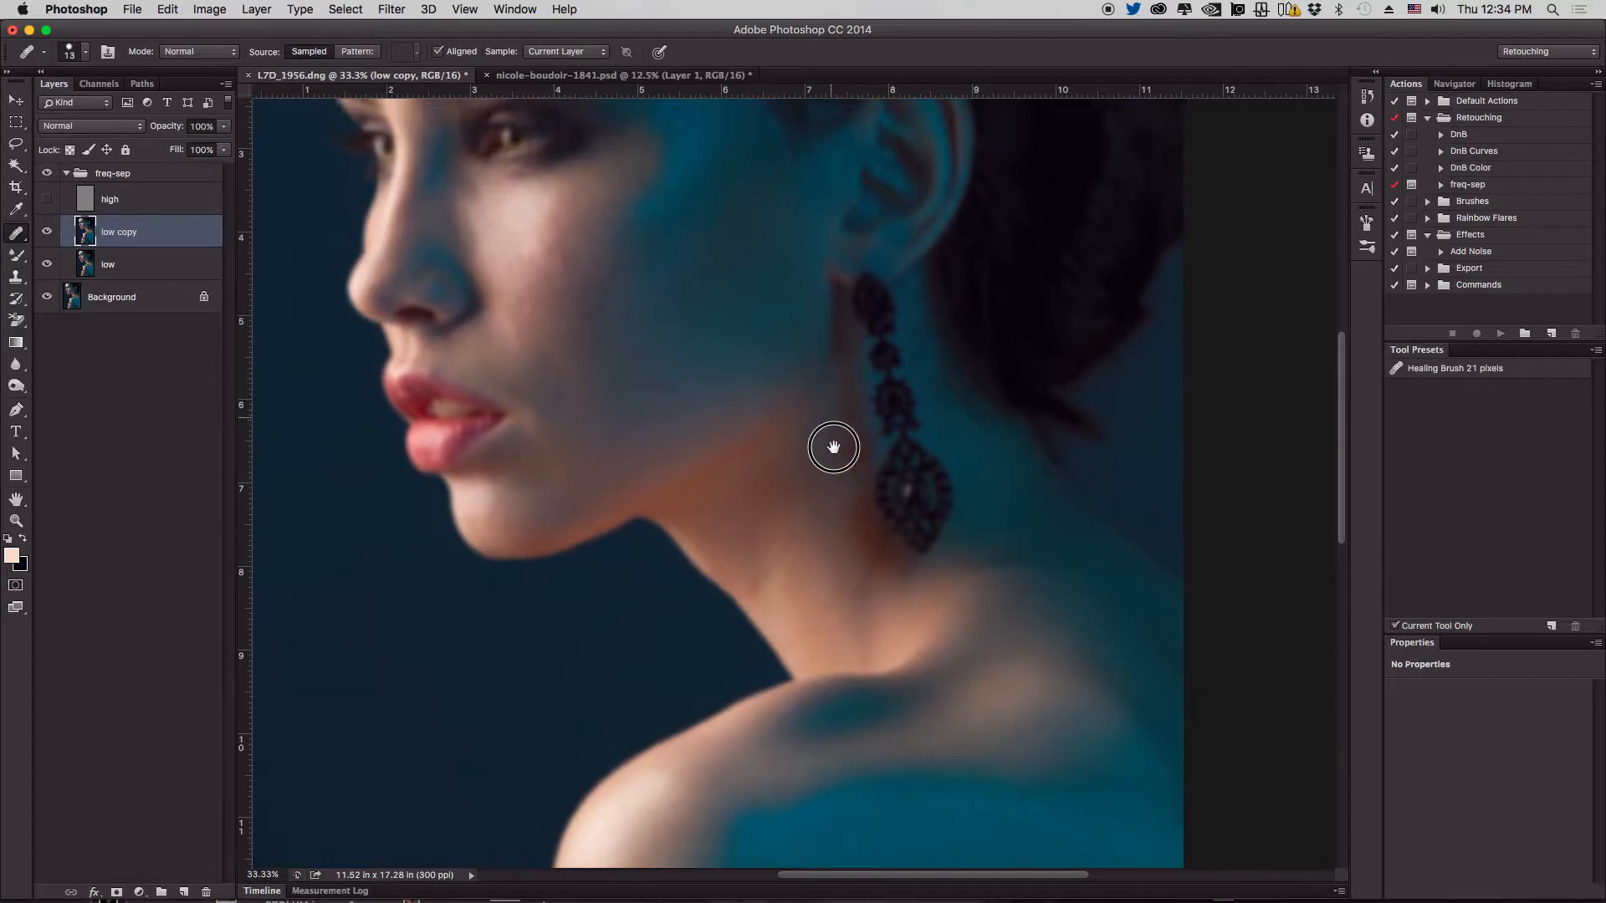
drag(831, 435, 855, 642)
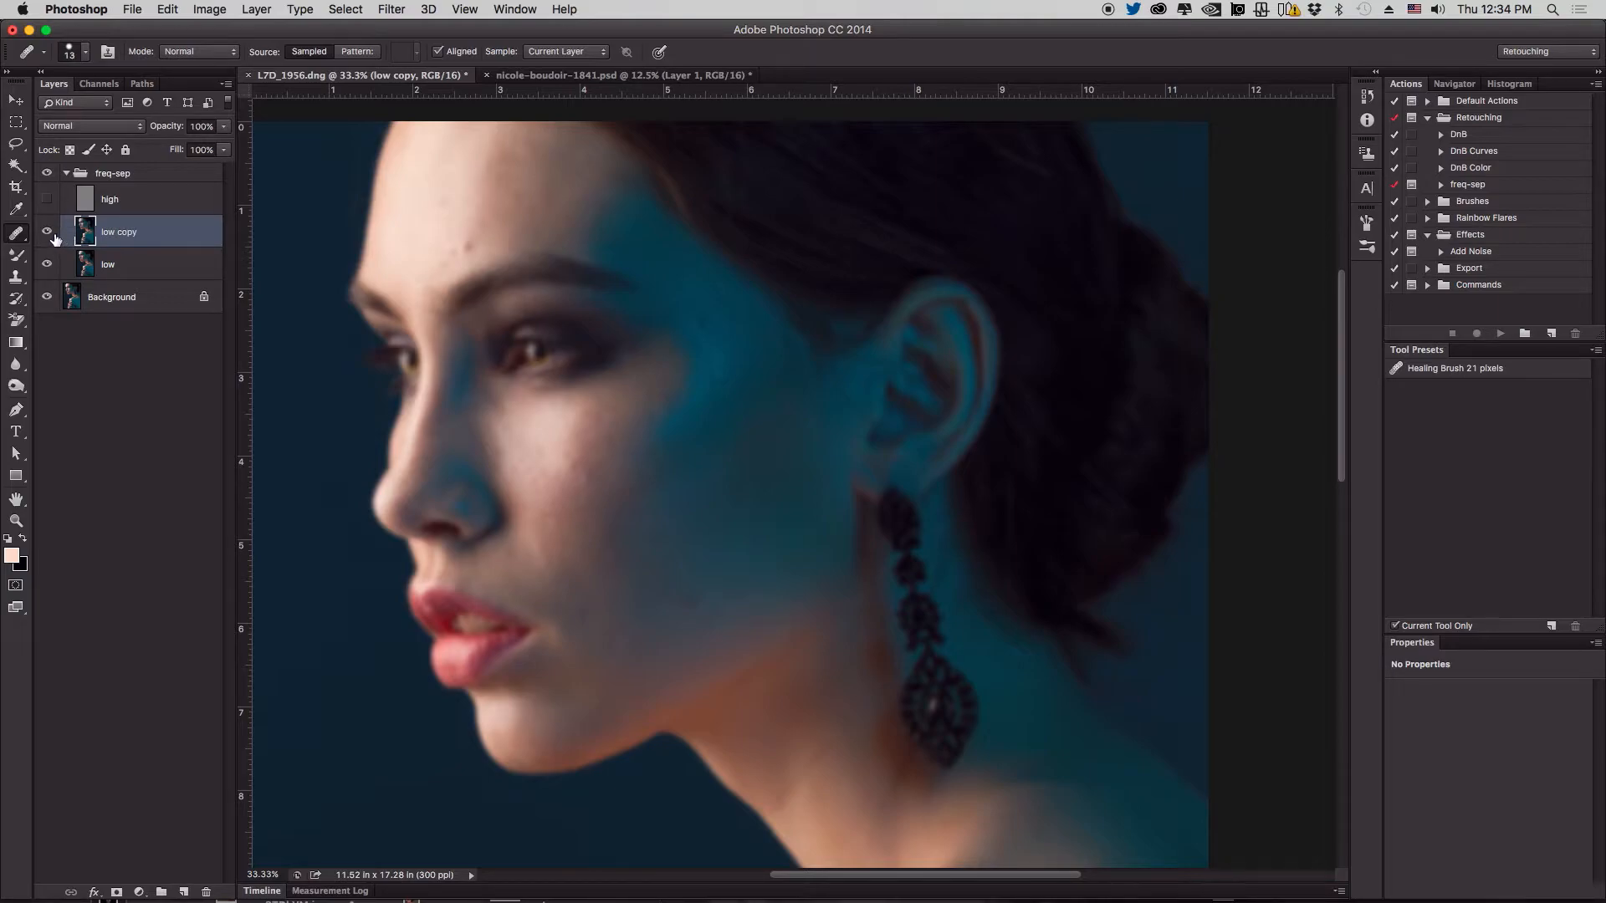
key(super+equal)
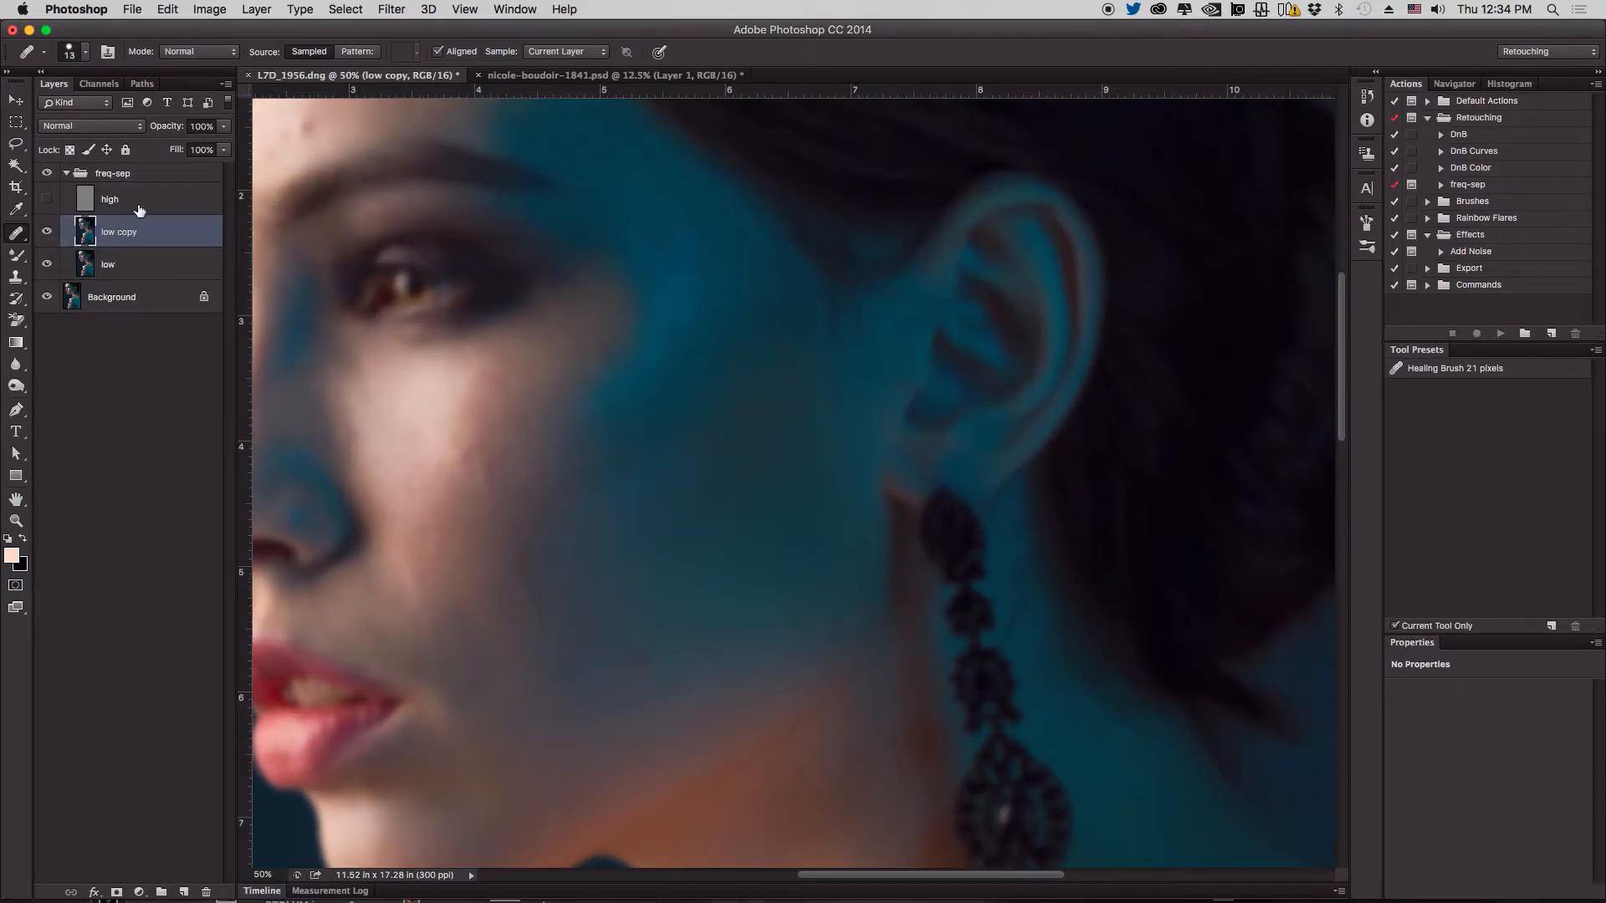
drag(663, 362, 896, 359)
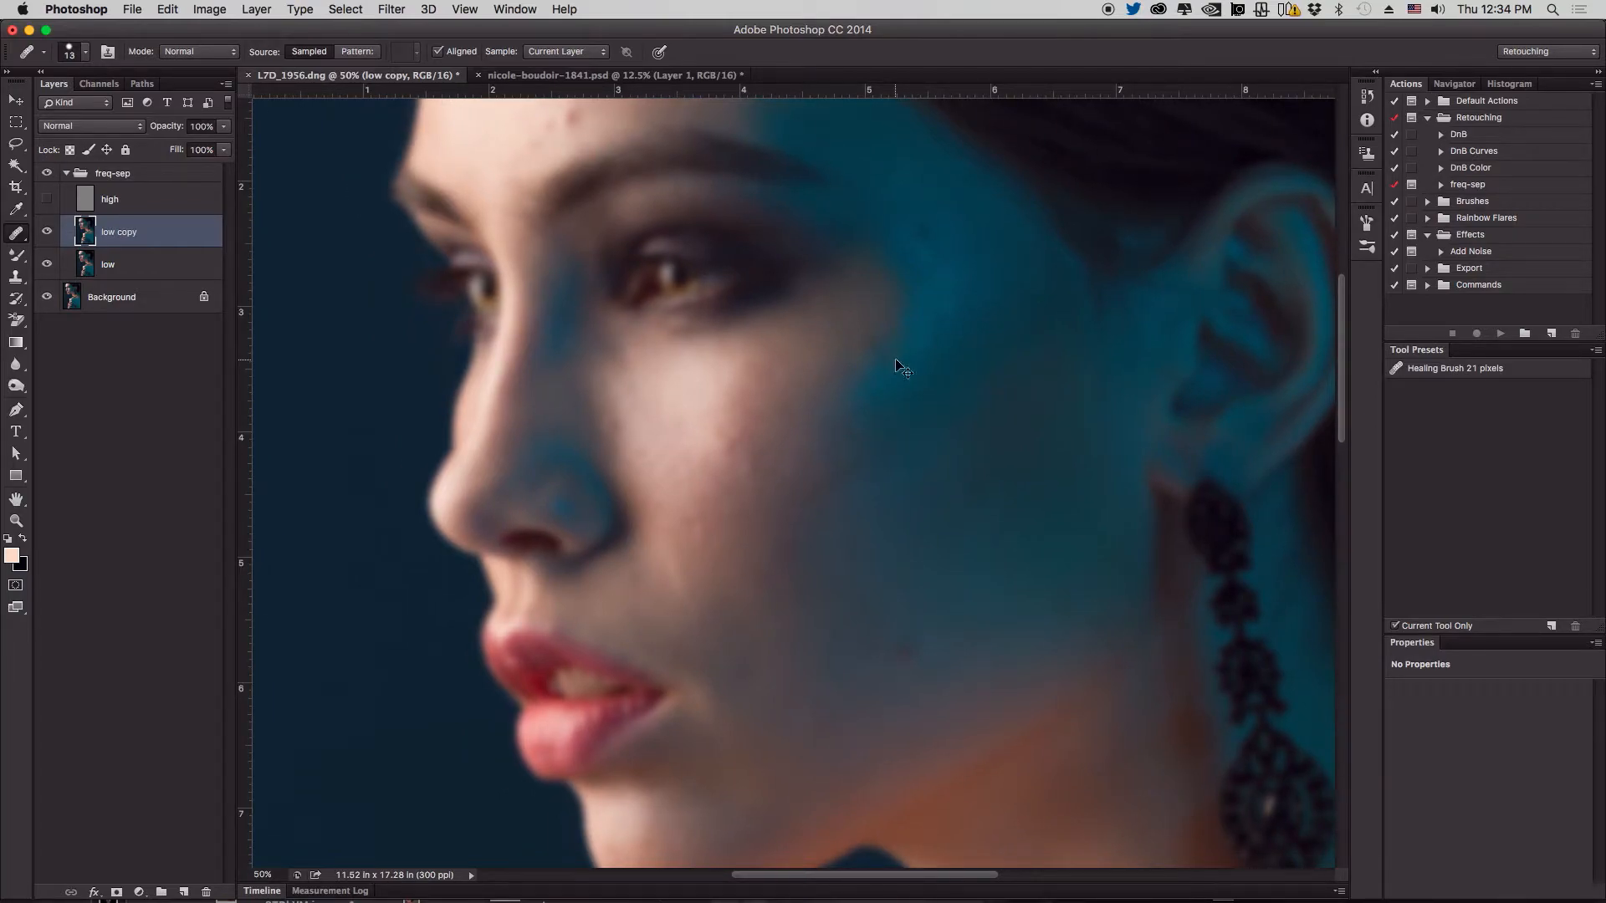
key(super+minus)
key(super+minus)
key(super+equal)
key(super+equal)
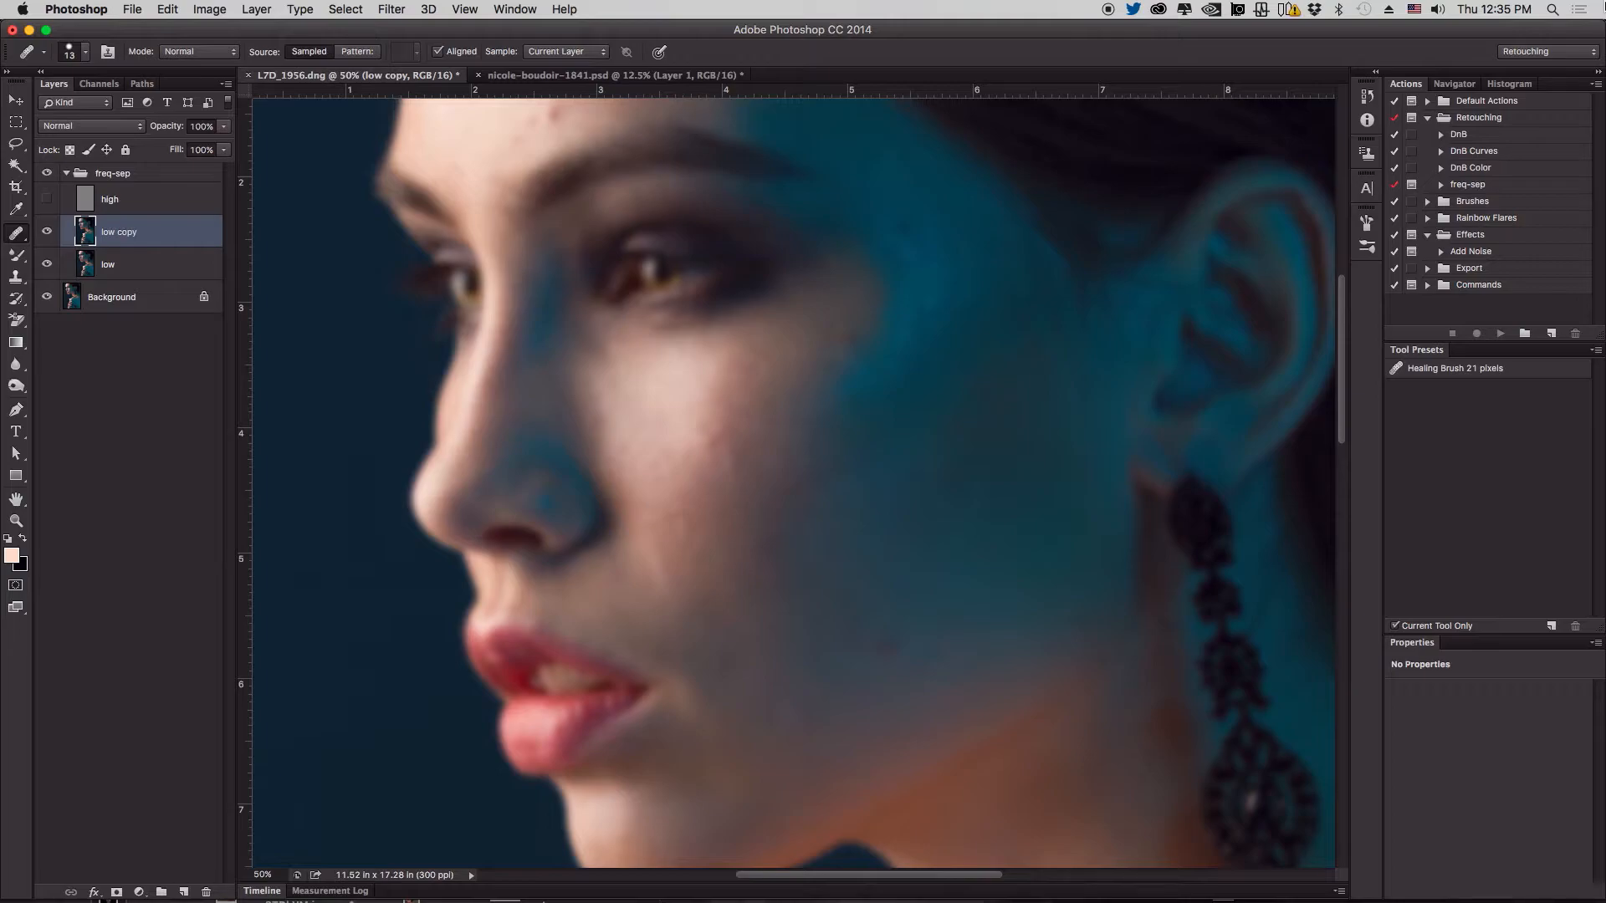
Heal the blotchy tones on the upper cheek below the eye with a size 39 Healing Brush on the low copy
drag(735, 467, 714, 363)
drag(743, 430, 699, 423)
mouse_move(603, 301)
mouse_down()
mouse_move(525, 359)
mouse_move(541, 323)
mouse_up()
alt+click(572, 316)
alt+click(592, 290)
drag(553, 381, 581, 343)
alt+click(612, 306)
mouse_move(567, 331)
mouse_down()
mouse_move(594, 354)
mouse_move(649, 341)
mouse_move(641, 352)
mouse_move(674, 365)
mouse_move(650, 347)
mouse_up()
alt+click(661, 309)
alt+click(688, 319)
alt+click(696, 345)
alt+click(667, 332)
alt+click(695, 304)
drag(693, 292, 693, 294)
mouse_move(659, 365)
mouse_down()
mouse_move(592, 389)
mouse_move(606, 437)
mouse_move(612, 396)
mouse_up()
alt+click(607, 351)
alt+click(652, 344)
alt+click(607, 341)
drag(583, 375, 578, 383)
mouse_move(562, 372)
mouse_down()
mouse_move(583, 346)
mouse_move(608, 414)
mouse_up()
alt+click(585, 343)
alt+click(643, 379)
drag(620, 360, 641, 332)
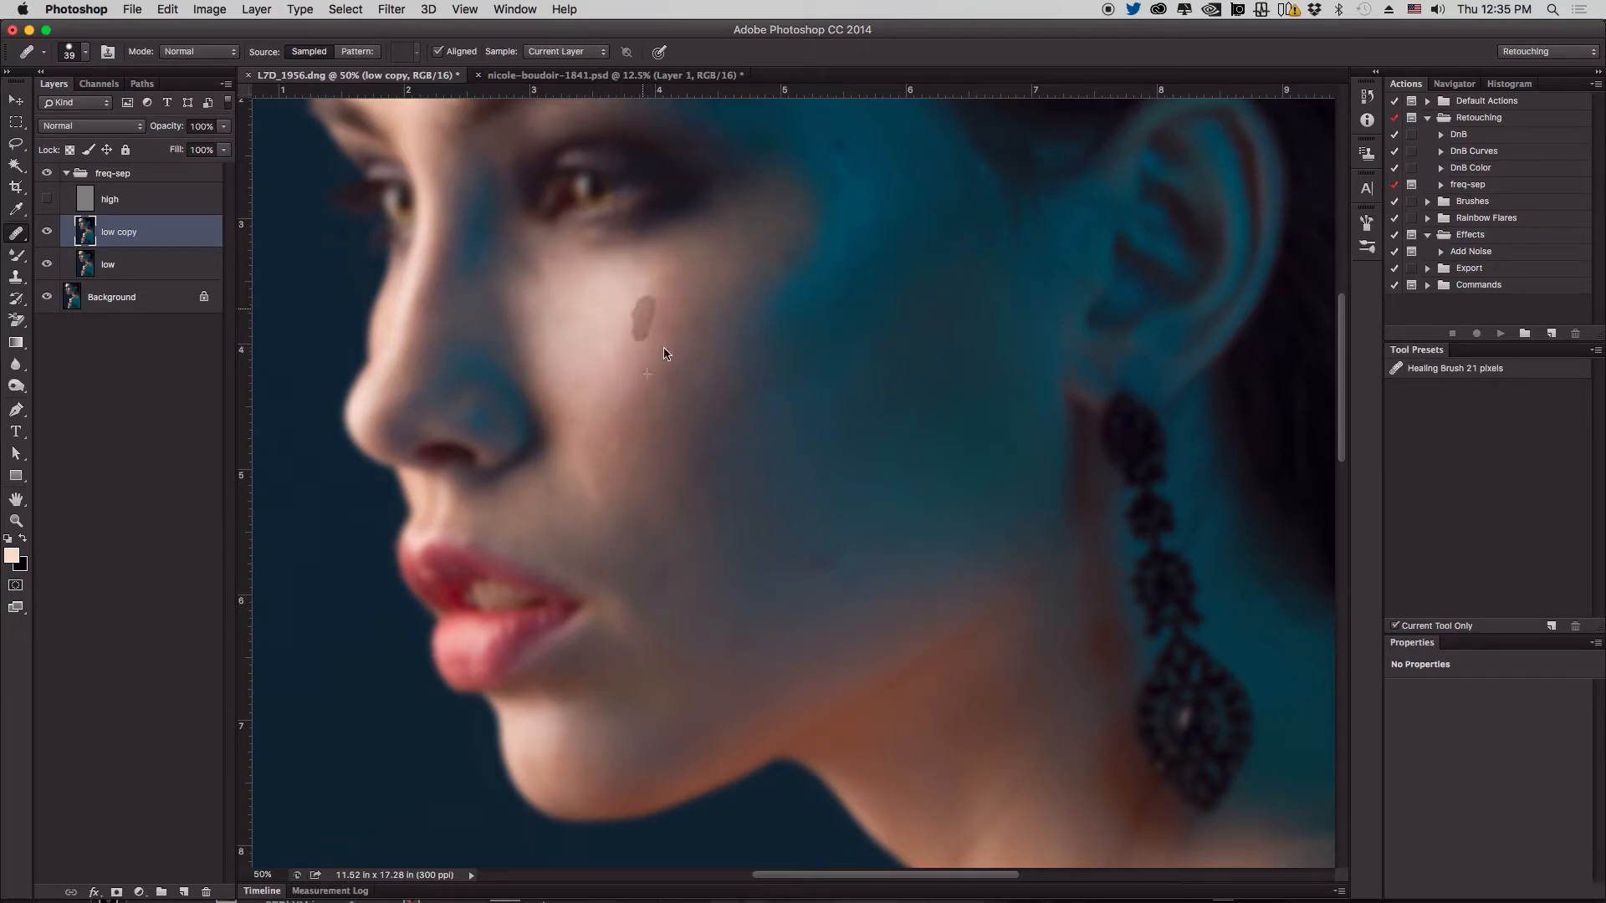
Heal the uneven patches on the middle and lower cheek beside the nose and mouth, using nearby skin samples
alt+click(614, 435)
mouse_move(616, 470)
mouse_down()
mouse_move(637, 454)
mouse_move(616, 479)
mouse_move(614, 462)
mouse_up()
alt+click(629, 448)
mouse_move(571, 492)
mouse_down()
mouse_move(608, 487)
mouse_move(581, 467)
mouse_move(588, 433)
mouse_move(611, 465)
mouse_move(569, 492)
mouse_up()
alt+click(610, 463)
mouse_move(594, 411)
mouse_down()
mouse_move(598, 430)
mouse_move(589, 398)
mouse_up()
alt+click(633, 437)
drag(776, 349, 775, 495)
alt+click(639, 560)
drag(608, 528, 610, 519)
alt+click(643, 480)
alt+click(631, 505)
drag(636, 449, 655, 434)
alt+click(660, 484)
click(668, 450)
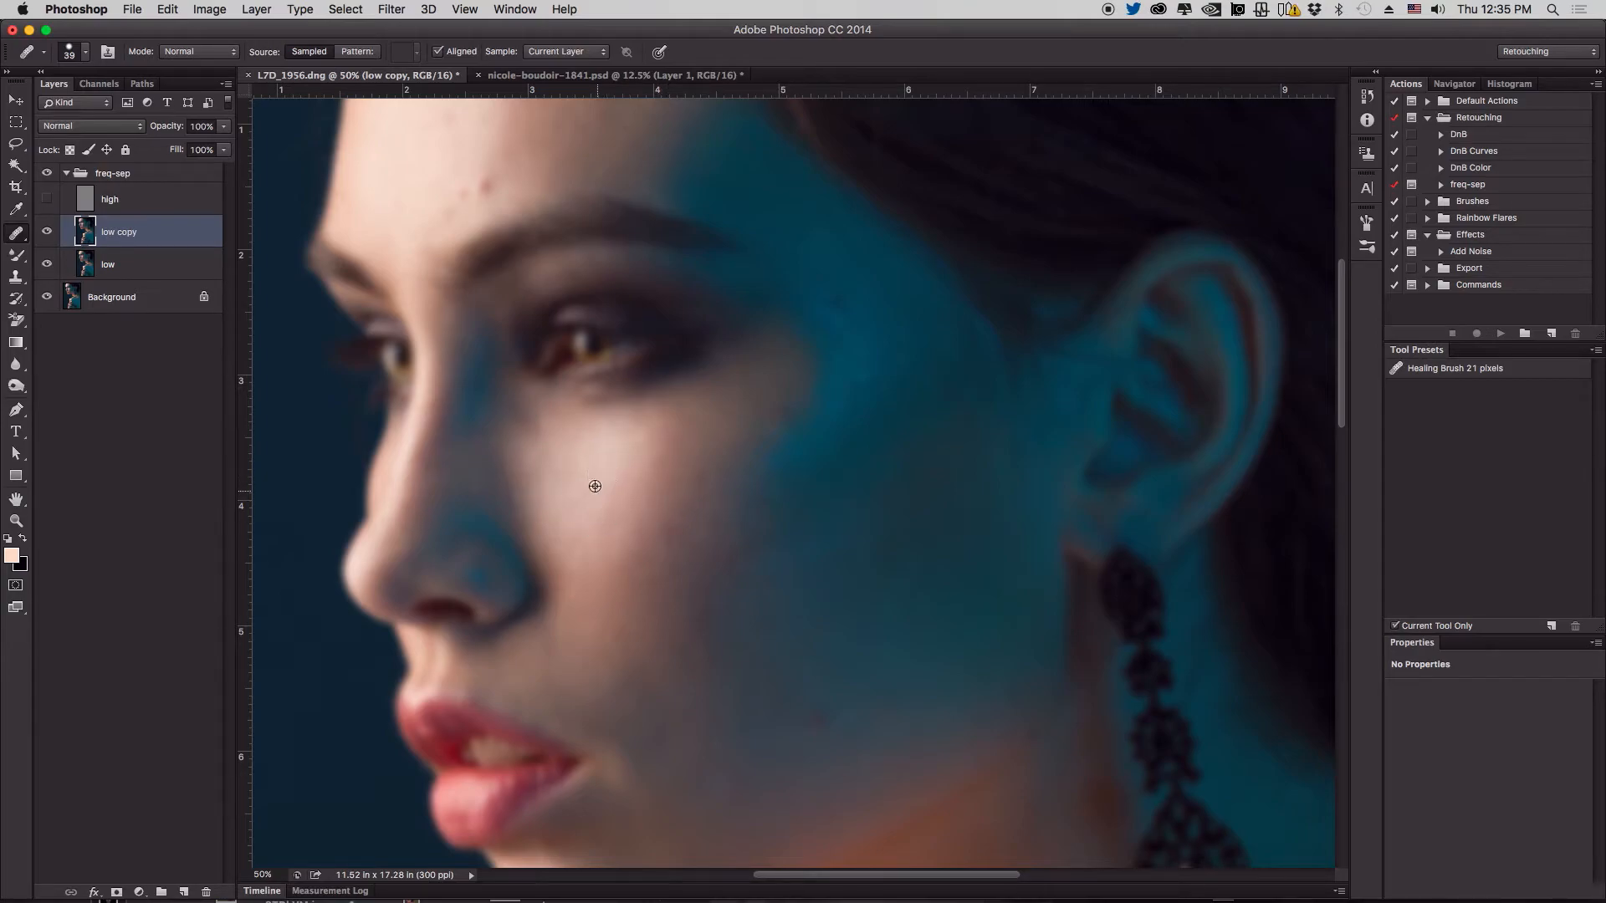
Heal the dark spots on the forehead above the eyebrows on the low copy layer
scroll(619, 493, up, 5)
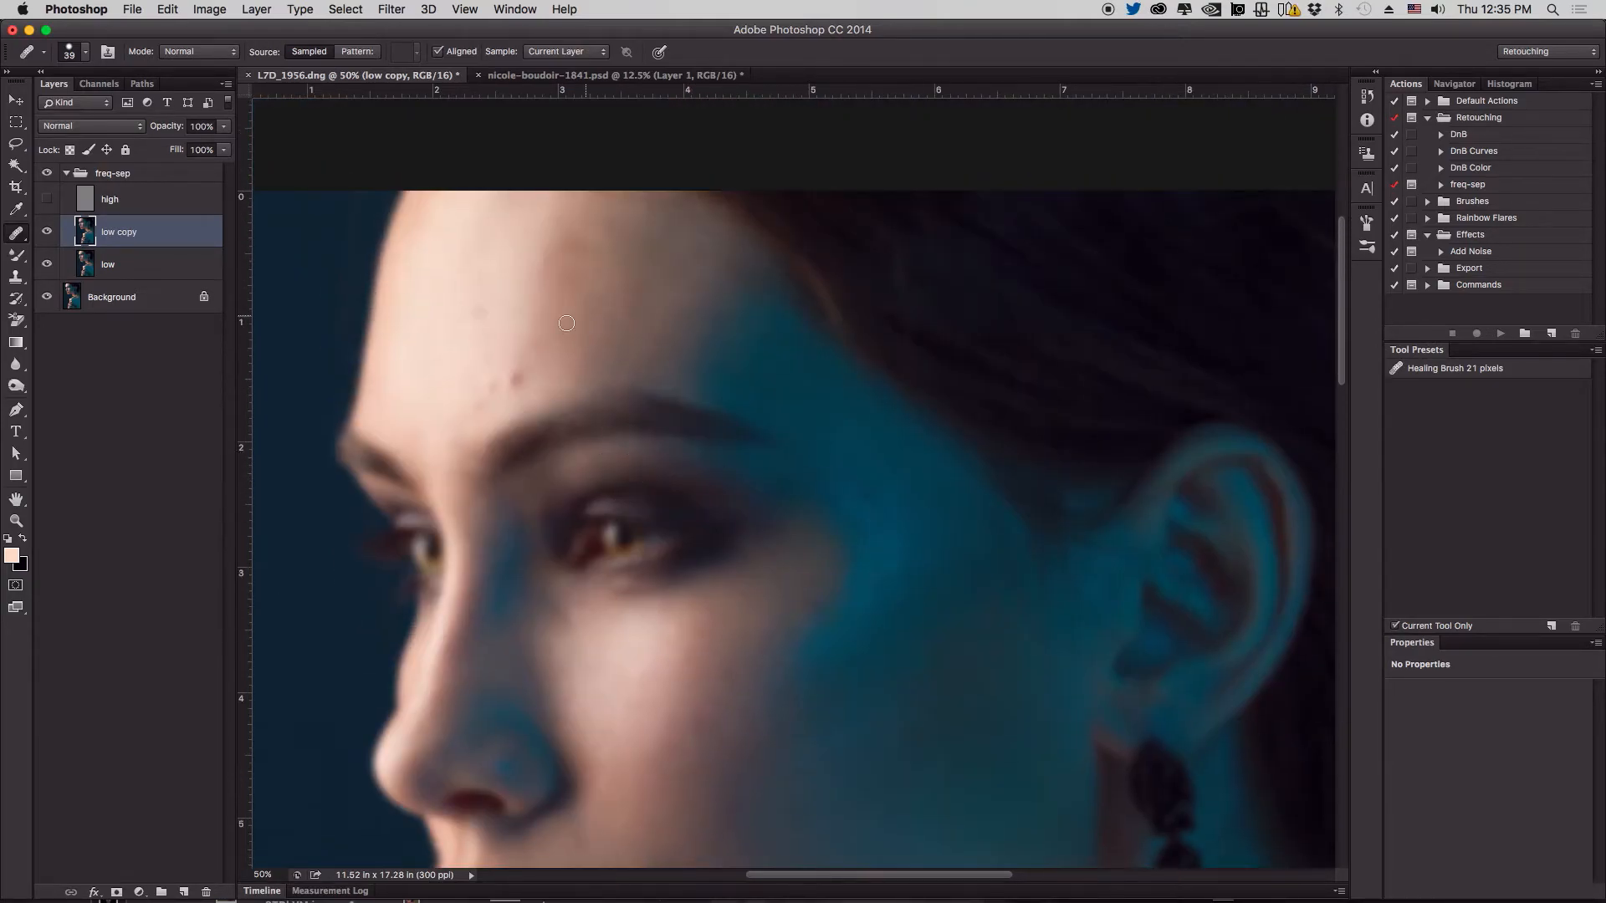
alt+click(508, 281)
drag(466, 323, 473, 278)
alt+click(460, 268)
mouse_move(473, 375)
mouse_down()
mouse_move(496, 321)
mouse_move(526, 377)
mouse_move(547, 336)
mouse_up()
alt+click(466, 341)
click(489, 394)
click(523, 351)
Even out the forehead's tonal patches towards the hairline with the Healing Brush
alt+click(505, 287)
mouse_move(547, 253)
mouse_down()
mouse_move(562, 244)
mouse_move(573, 303)
mouse_move(597, 323)
mouse_move(617, 300)
mouse_move(571, 246)
mouse_up()
alt+click(532, 321)
alt+click(581, 298)
alt+click(625, 292)
mouse_move(573, 230)
mouse_down()
mouse_move(603, 264)
mouse_move(602, 226)
mouse_move(605, 259)
mouse_move(633, 221)
mouse_move(626, 297)
mouse_up()
alt+click(601, 227)
alt+click(613, 229)
alt+click(634, 222)
alt+click(620, 269)
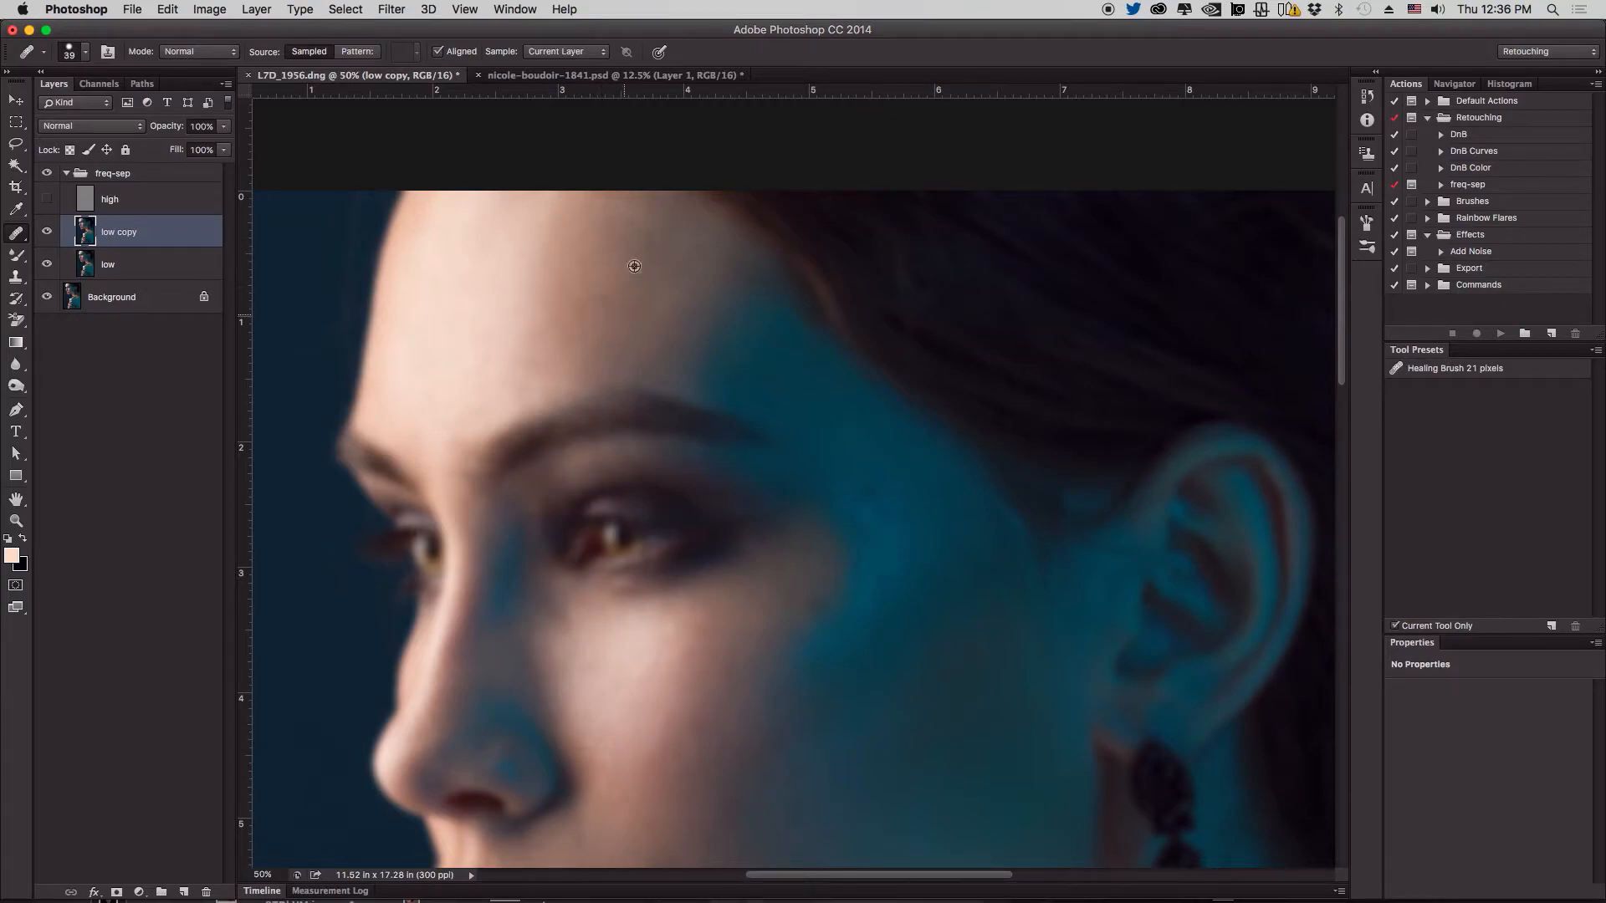
Heal the rough tone transitions on the outer cheek where the warm skin meets the teal light
scroll(652, 334, down, 10)
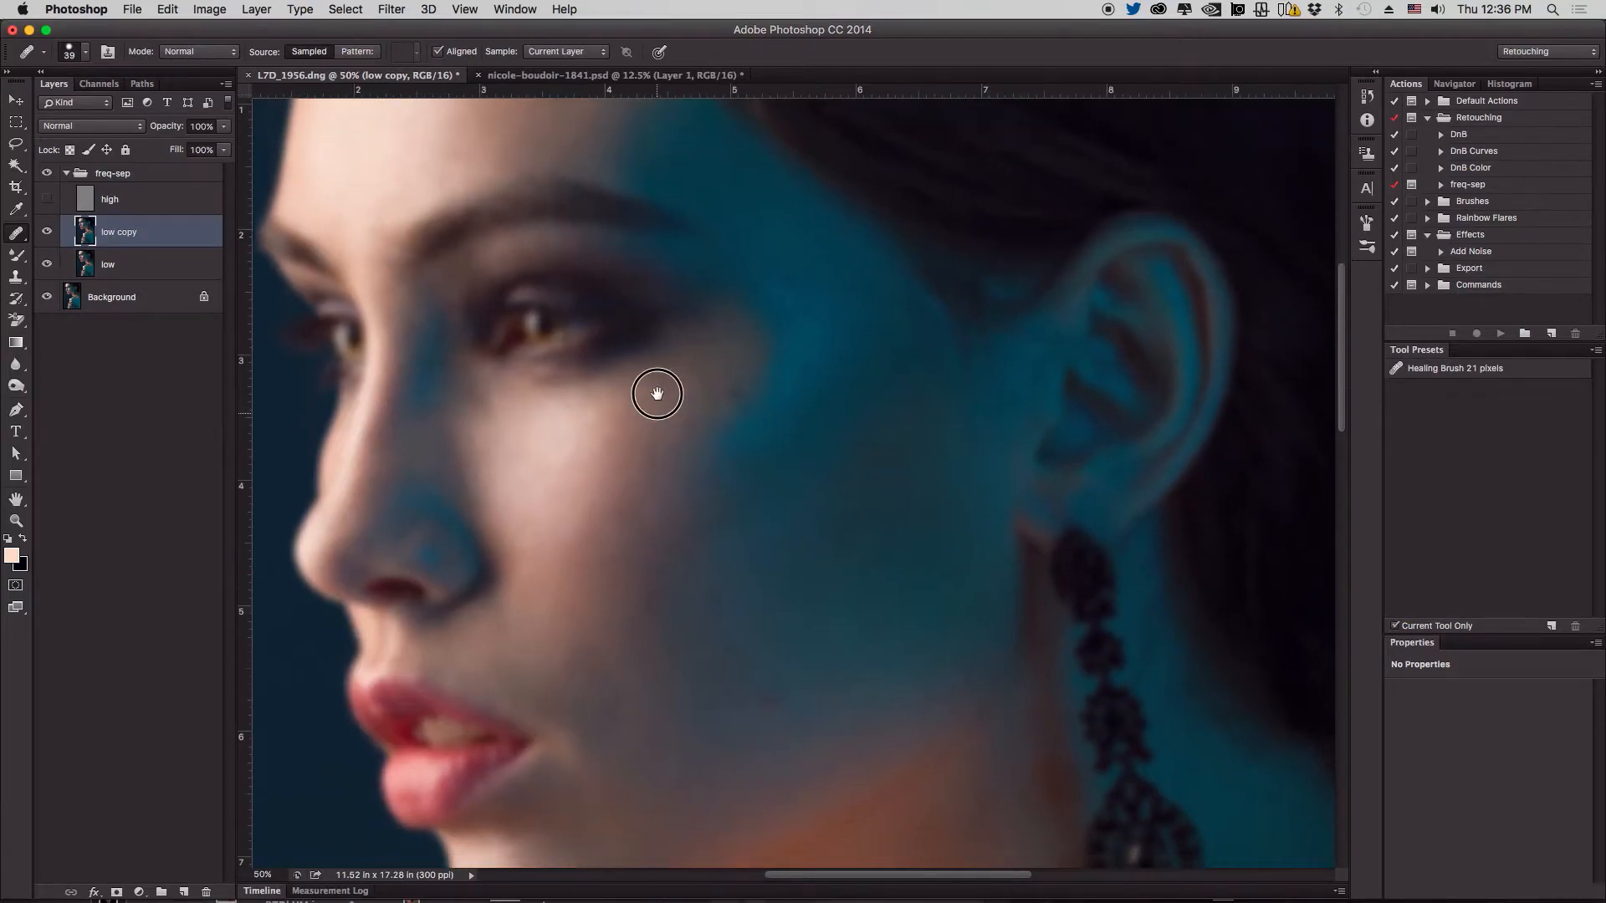
alt+click(682, 413)
mouse_move(625, 404)
mouse_down()
mouse_move(669, 395)
mouse_move(619, 384)
mouse_move(636, 354)
mouse_move(684, 329)
mouse_move(679, 353)
mouse_move(699, 332)
mouse_move(679, 410)
mouse_up()
alt+click(684, 330)
alt+click(777, 310)
mouse_move(789, 336)
mouse_down()
mouse_move(813, 377)
mouse_move(827, 321)
mouse_move(796, 276)
mouse_up()
alt+click(827, 322)
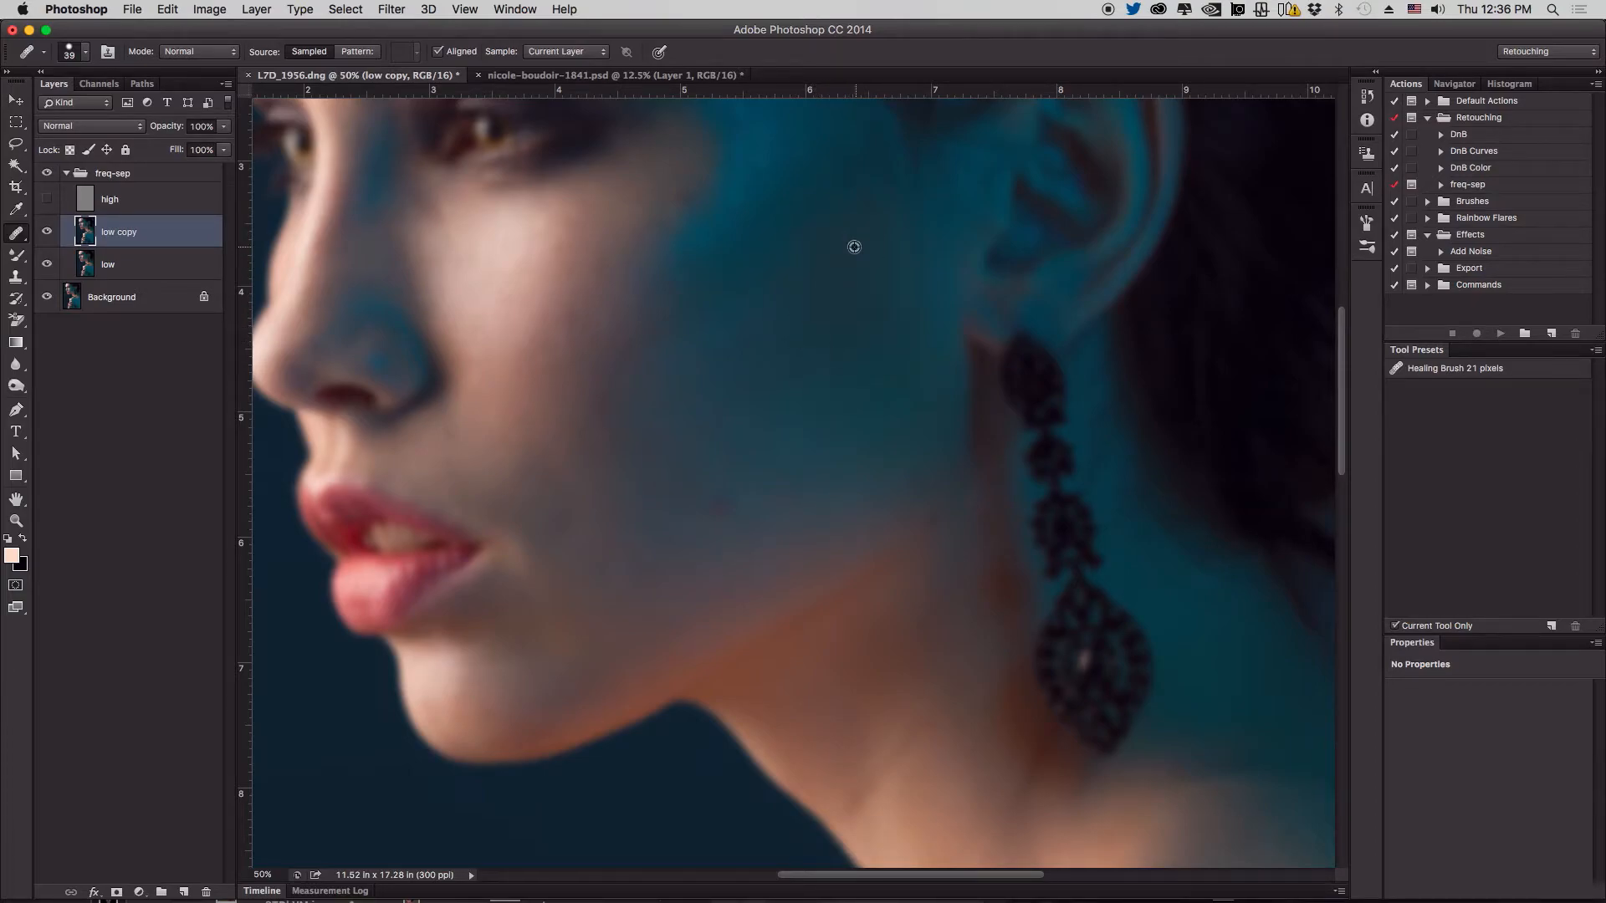
Heal the uneven tones on the lower cheek near the mouth corner and along the jaw
alt+click(577, 487)
drag(606, 593, 627, 569)
alt+click(520, 487)
alt+click(563, 488)
mouse_move(536, 418)
mouse_down()
mouse_move(565, 487)
mouse_move(572, 369)
mouse_up()
alt+click(570, 518)
mouse_move(708, 571)
mouse_down()
mouse_move(505, 305)
mouse_move(707, 356)
mouse_up()
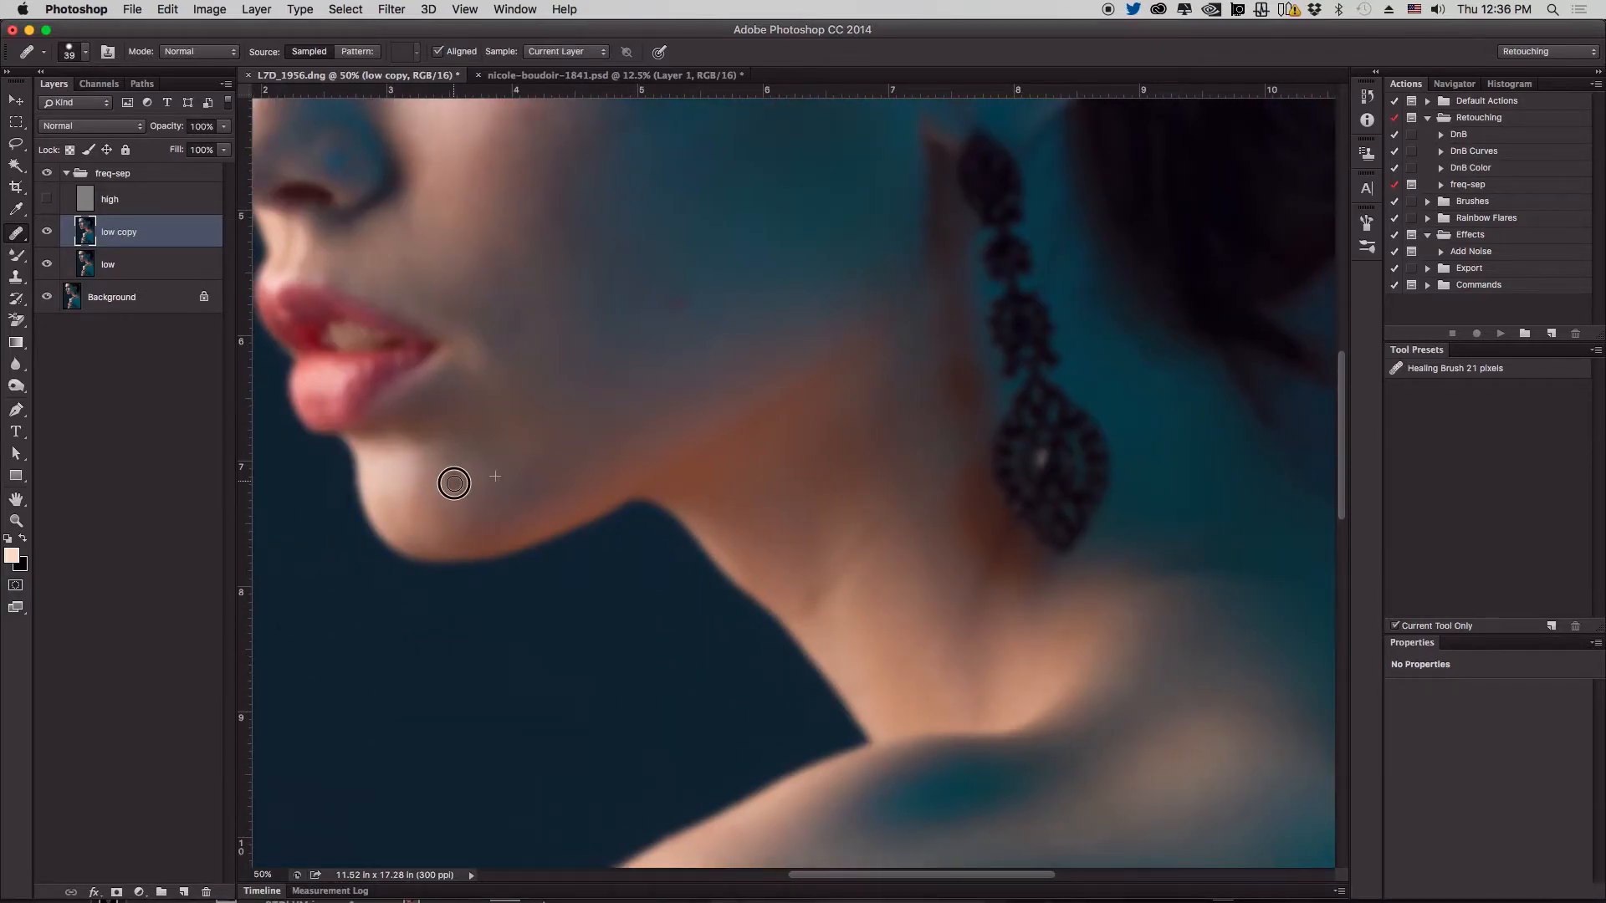
Smooth the remaining patches on the chin and the skin below the mouth corner
alt+click(452, 484)
mouse_move(423, 486)
mouse_down()
mouse_move(414, 500)
mouse_move(424, 468)
mouse_move(454, 456)
mouse_up()
alt+click(455, 479)
alt+click(555, 434)
drag(515, 412, 547, 417)
Toggle the low copy layer's visibility to compare the healed skin with the untouched low layer across the whole image
key(super+minus)
key(super+minus)
key(super+minus)
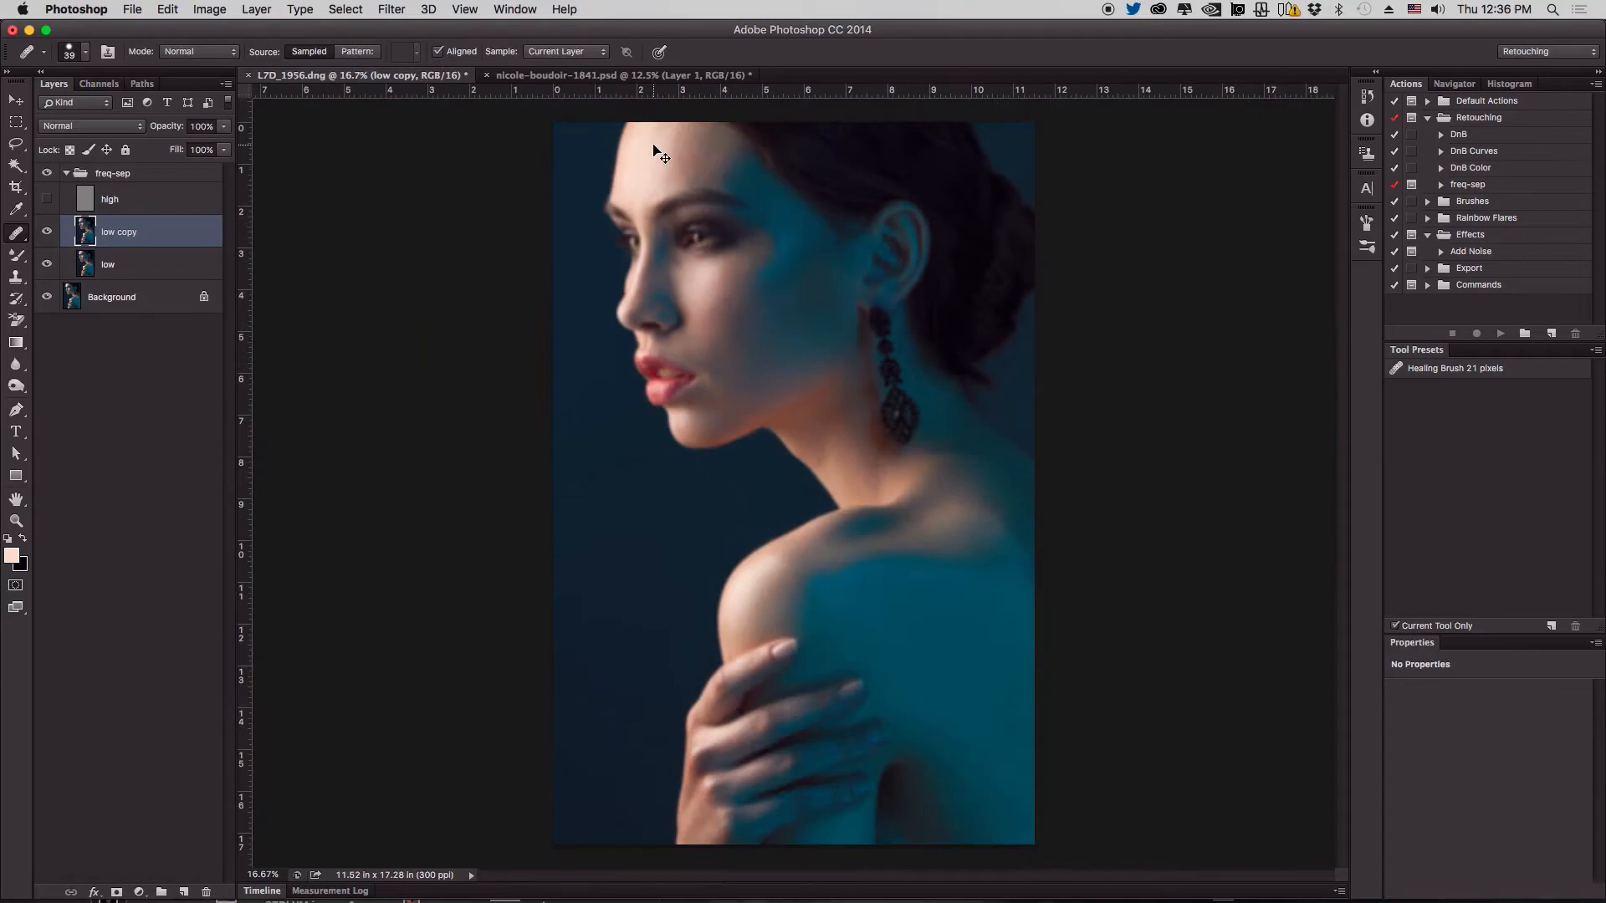
key(ctrl+Up)
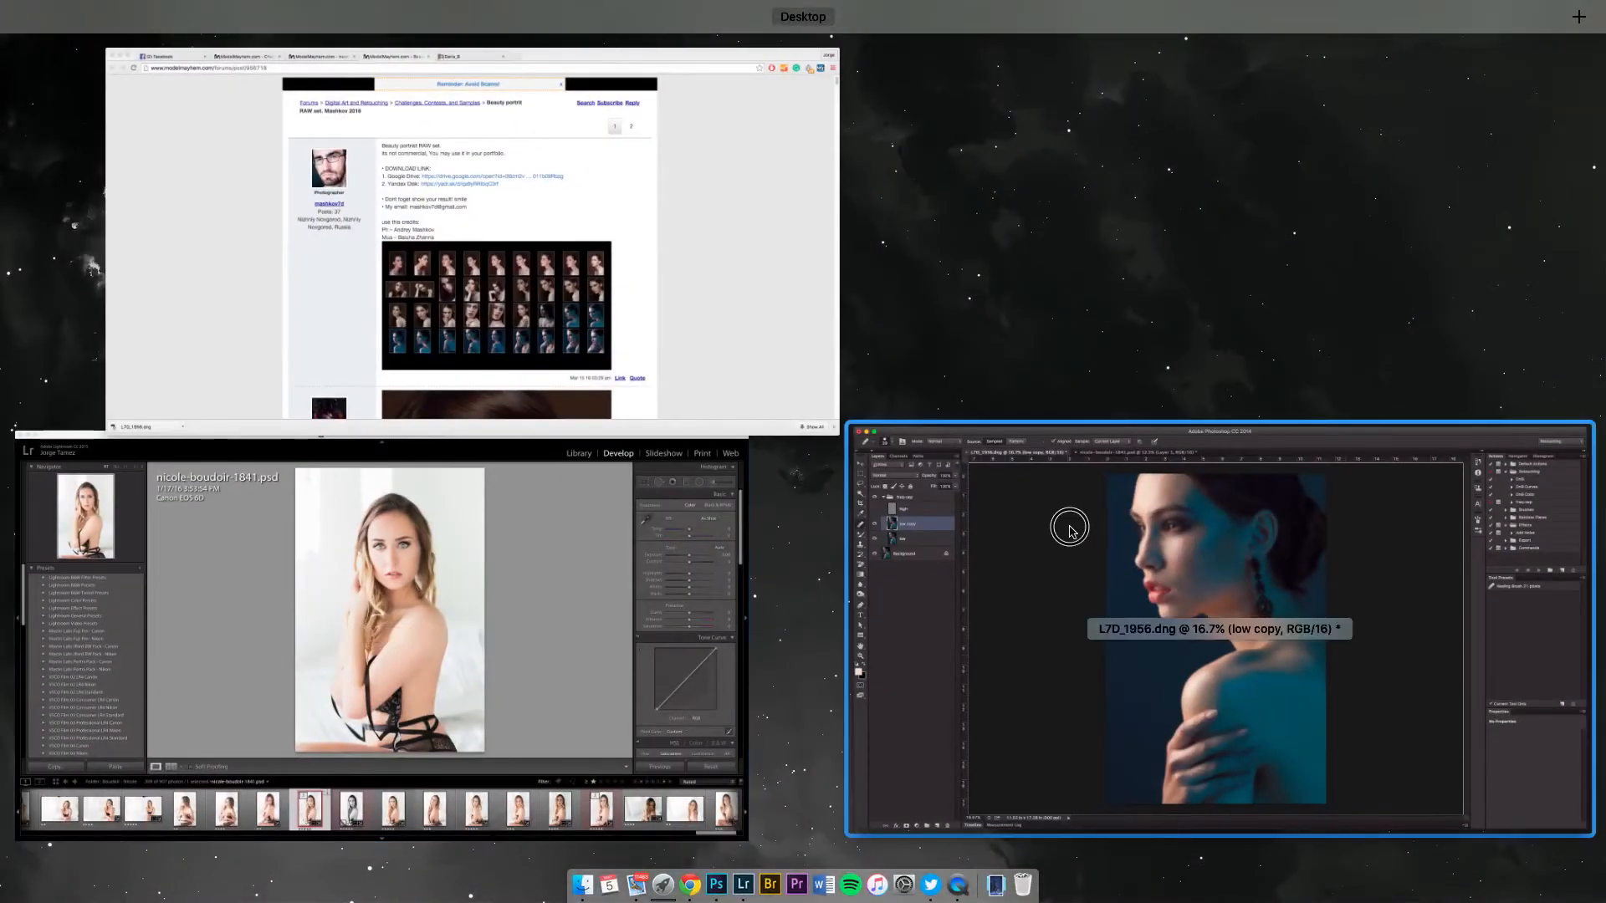
click(1068, 530)
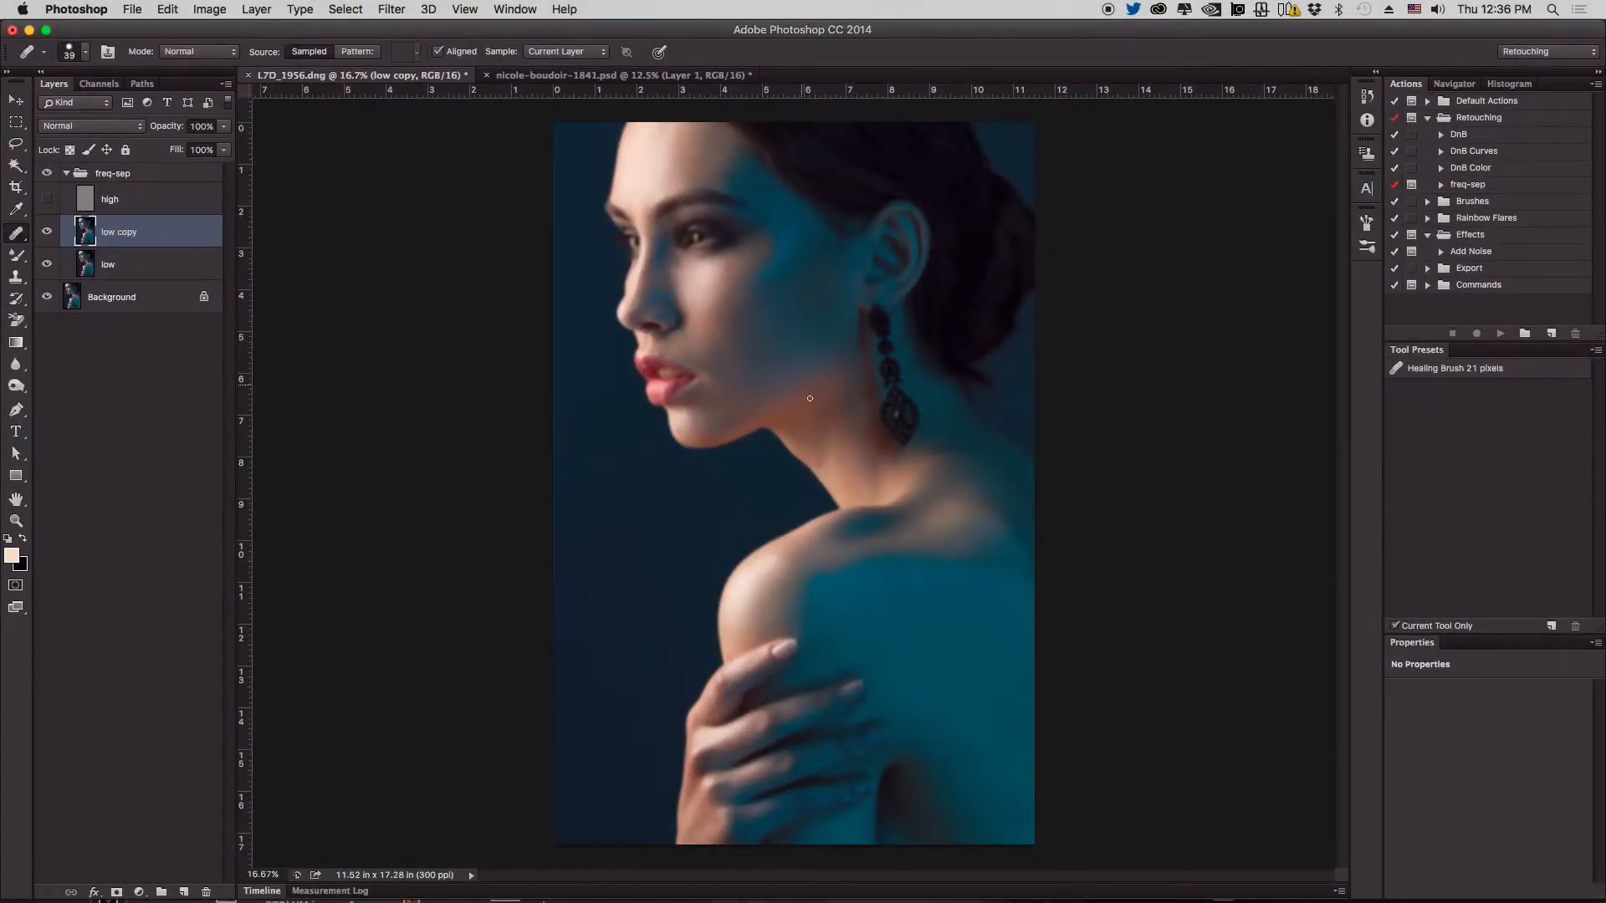
click(47, 174)
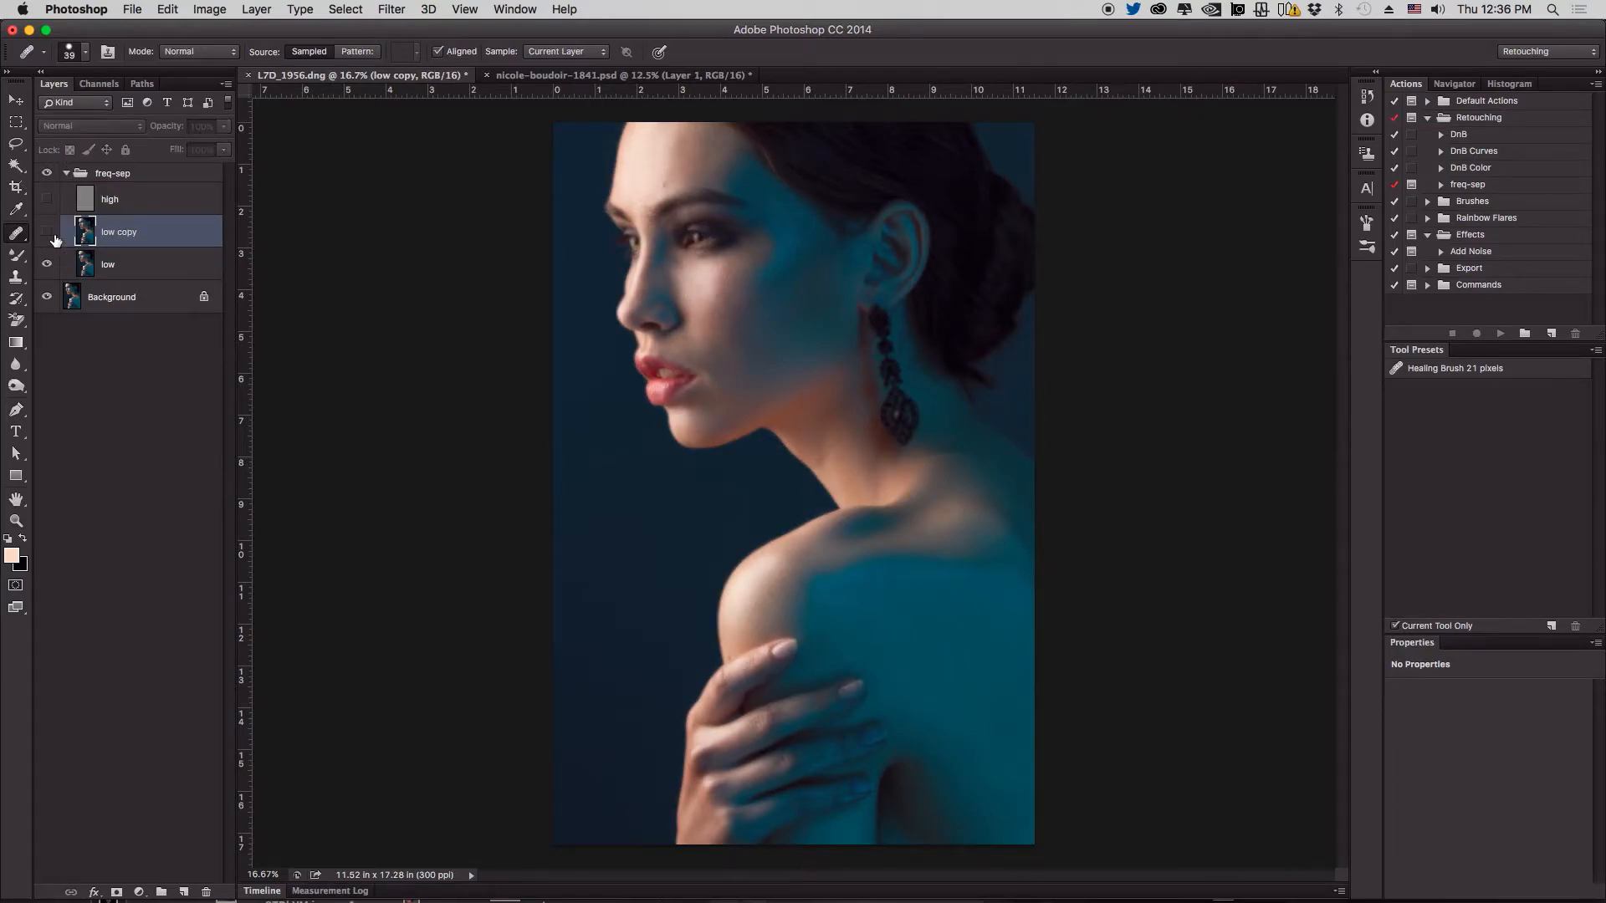
click(46, 200)
click(46, 234)
click(50, 233)
click(50, 233)
click(51, 233)
click(50, 233)
click(50, 233)
click(48, 233)
click(48, 233)
click(48, 234)
click(49, 235)
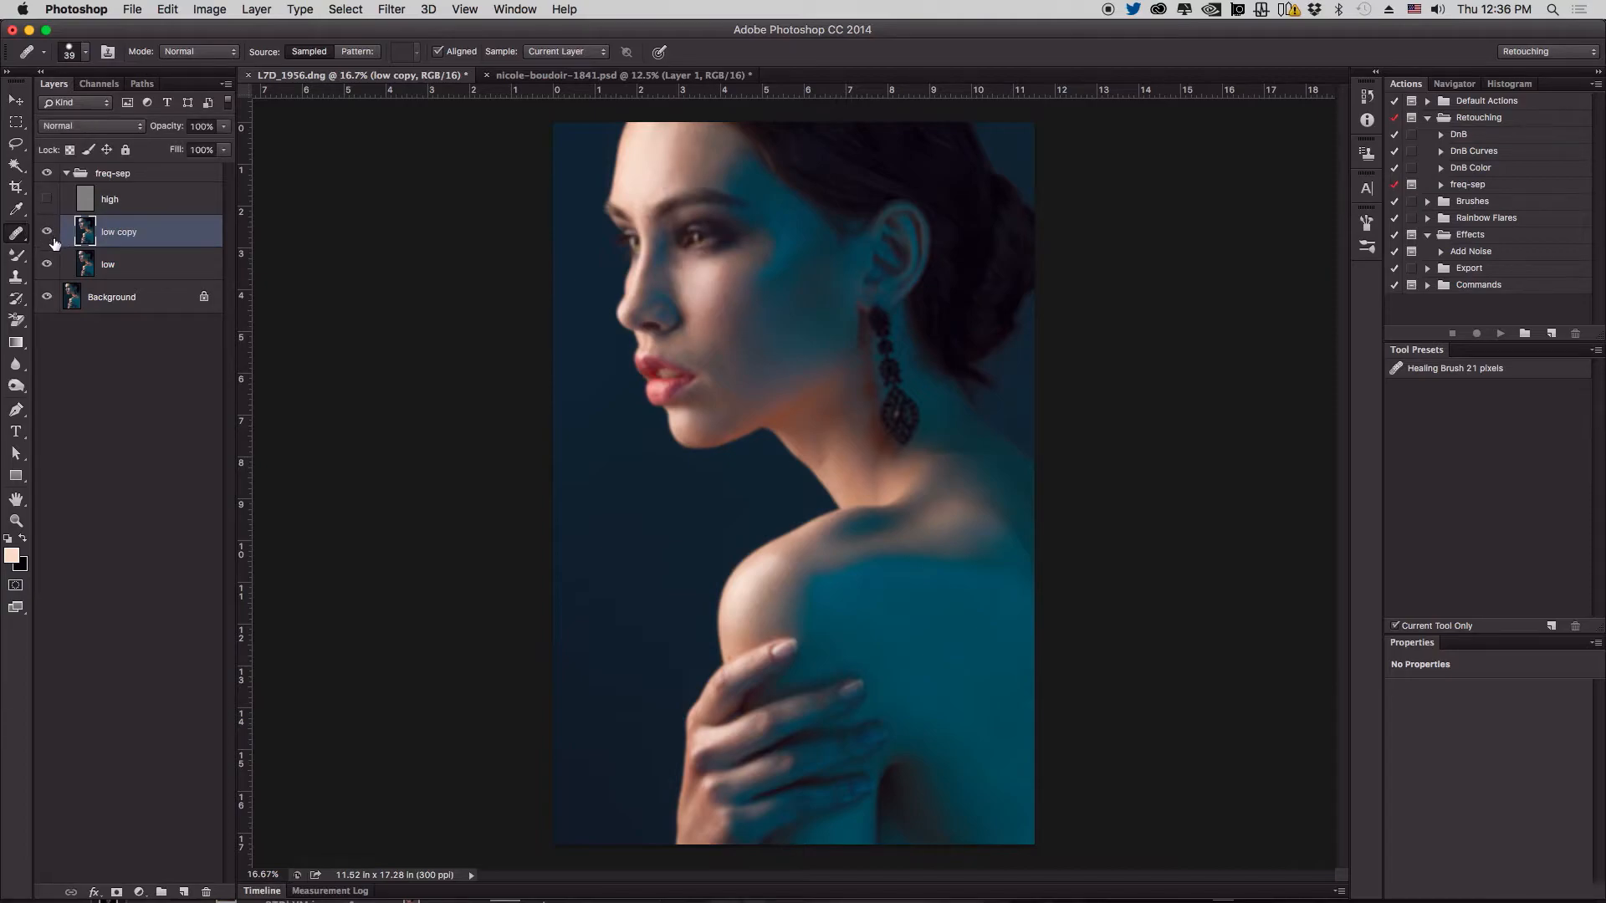
Heal the tonal patches on the neck beneath the jaw on the low copy, sampling nearby skin
key(super+plus)
key(super+plus)
key(super+plus)
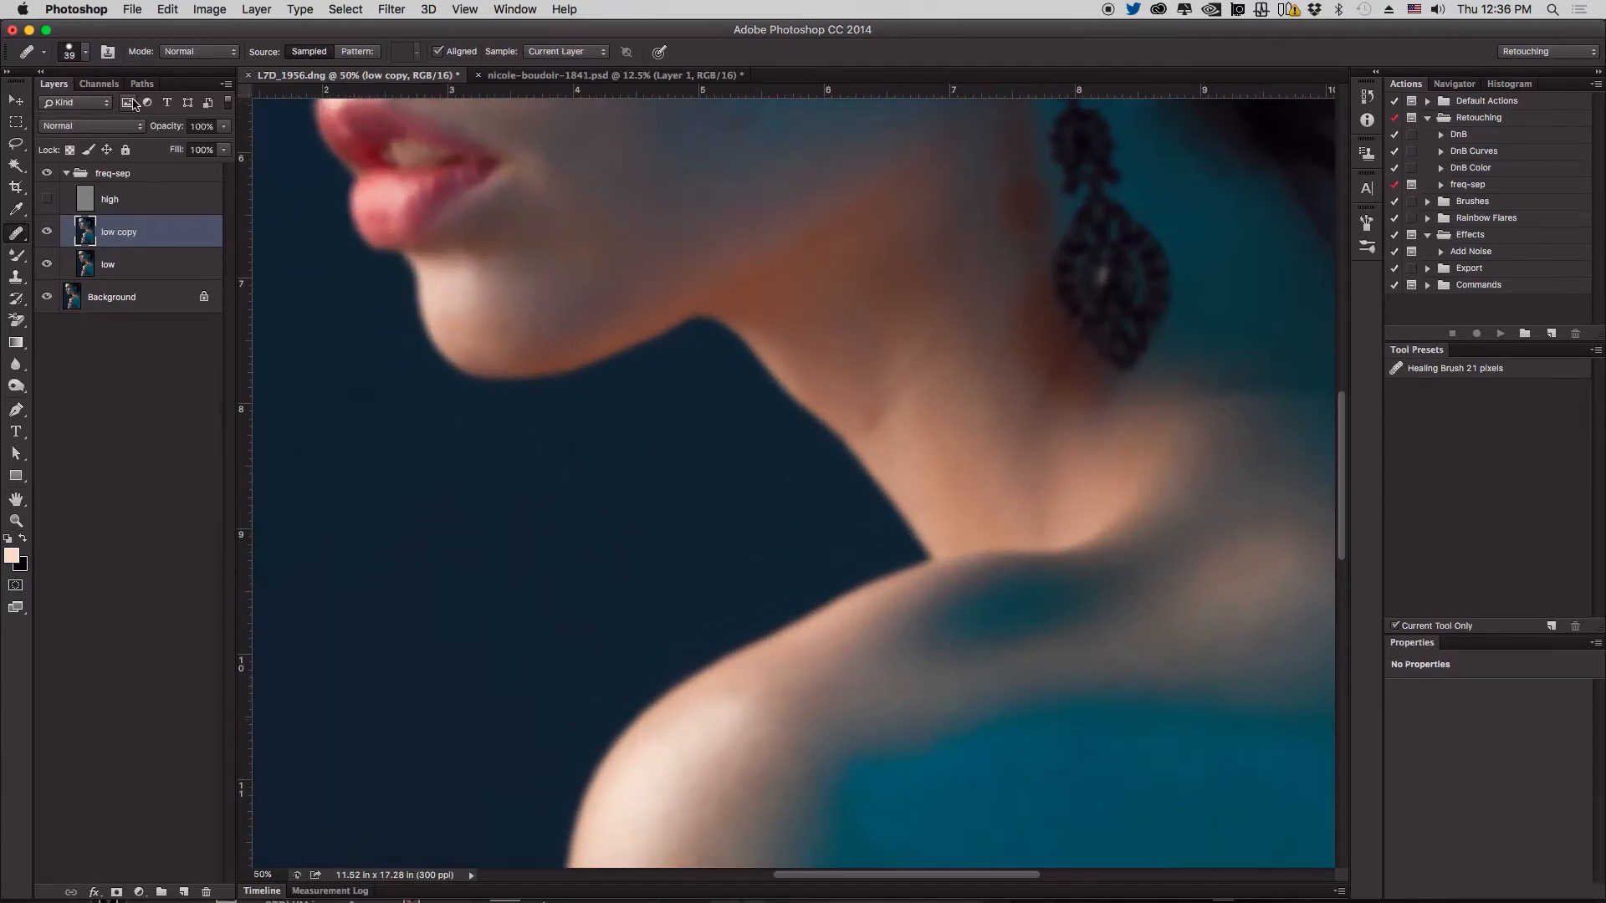
mouse_move(863, 405)
mouse_down()
mouse_move(762, 607)
mouse_move(763, 580)
mouse_move(836, 508)
mouse_up()
alt+click(757, 535)
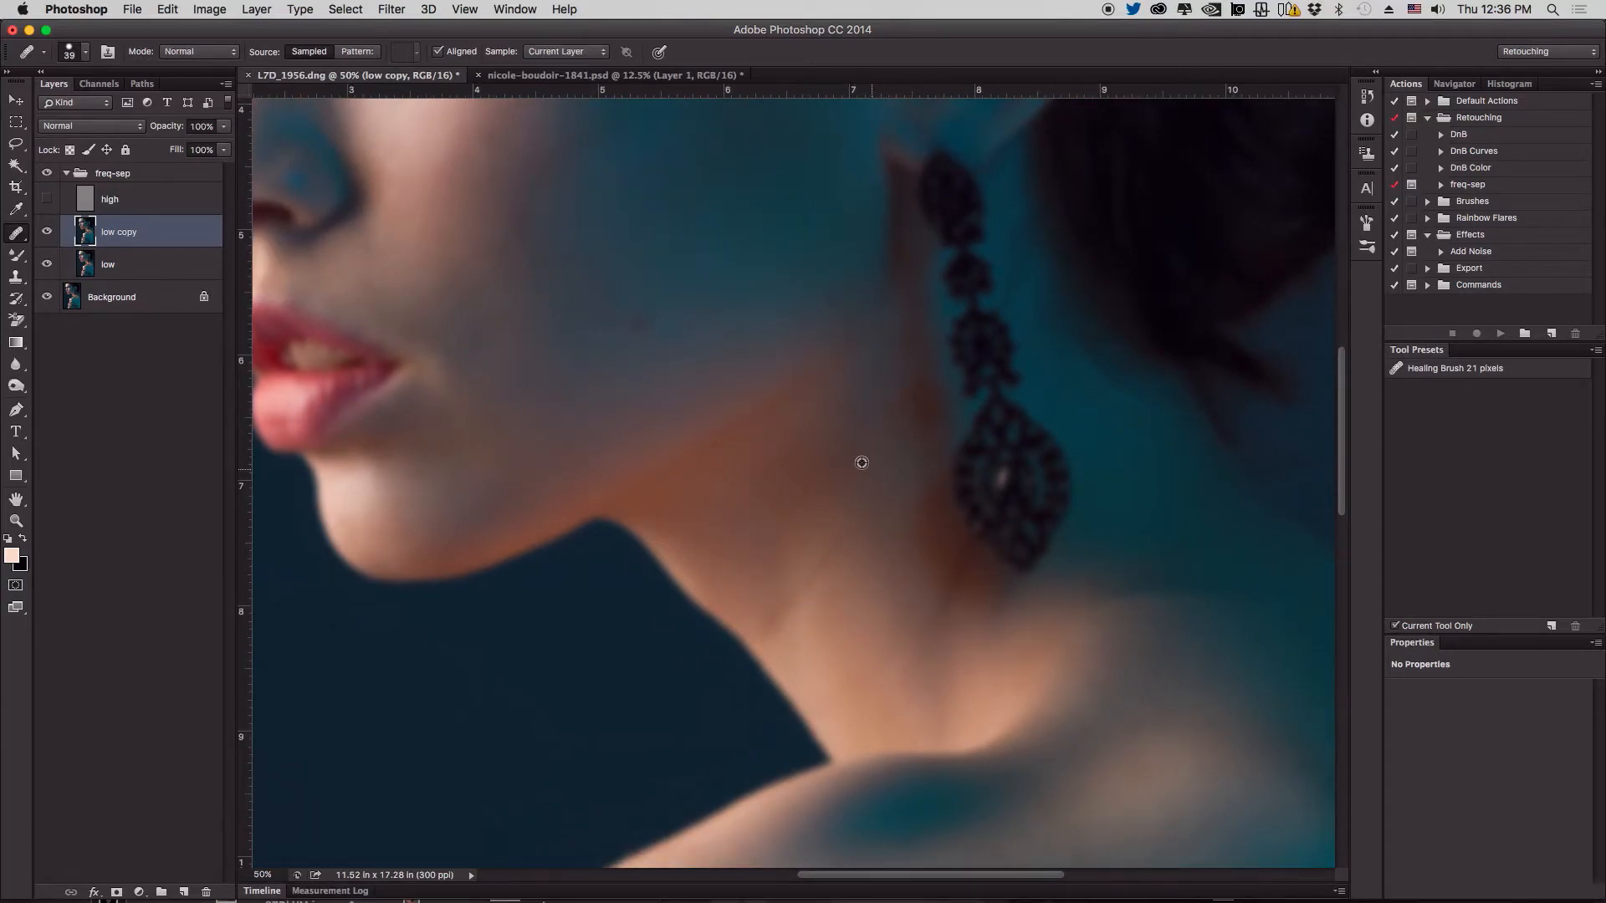
alt+click(864, 444)
mouse_move(899, 479)
mouse_down()
mouse_move(809, 584)
mouse_move(826, 556)
mouse_up()
alt+click(811, 492)
alt+click(846, 602)
drag(797, 618, 831, 574)
Even out the shadowed neck area between the earring and the collarbone with the Healing Brush
alt+click(885, 497)
alt+click(922, 598)
drag(934, 629, 967, 558)
alt+click(928, 516)
alt+click(864, 633)
drag(945, 640, 945, 618)
Heal the dark crease on the front of the neck below the jawline
alt+click(851, 564)
drag(790, 627, 813, 611)
alt+click(818, 520)
drag(768, 612, 842, 563)
alt+click(813, 537)
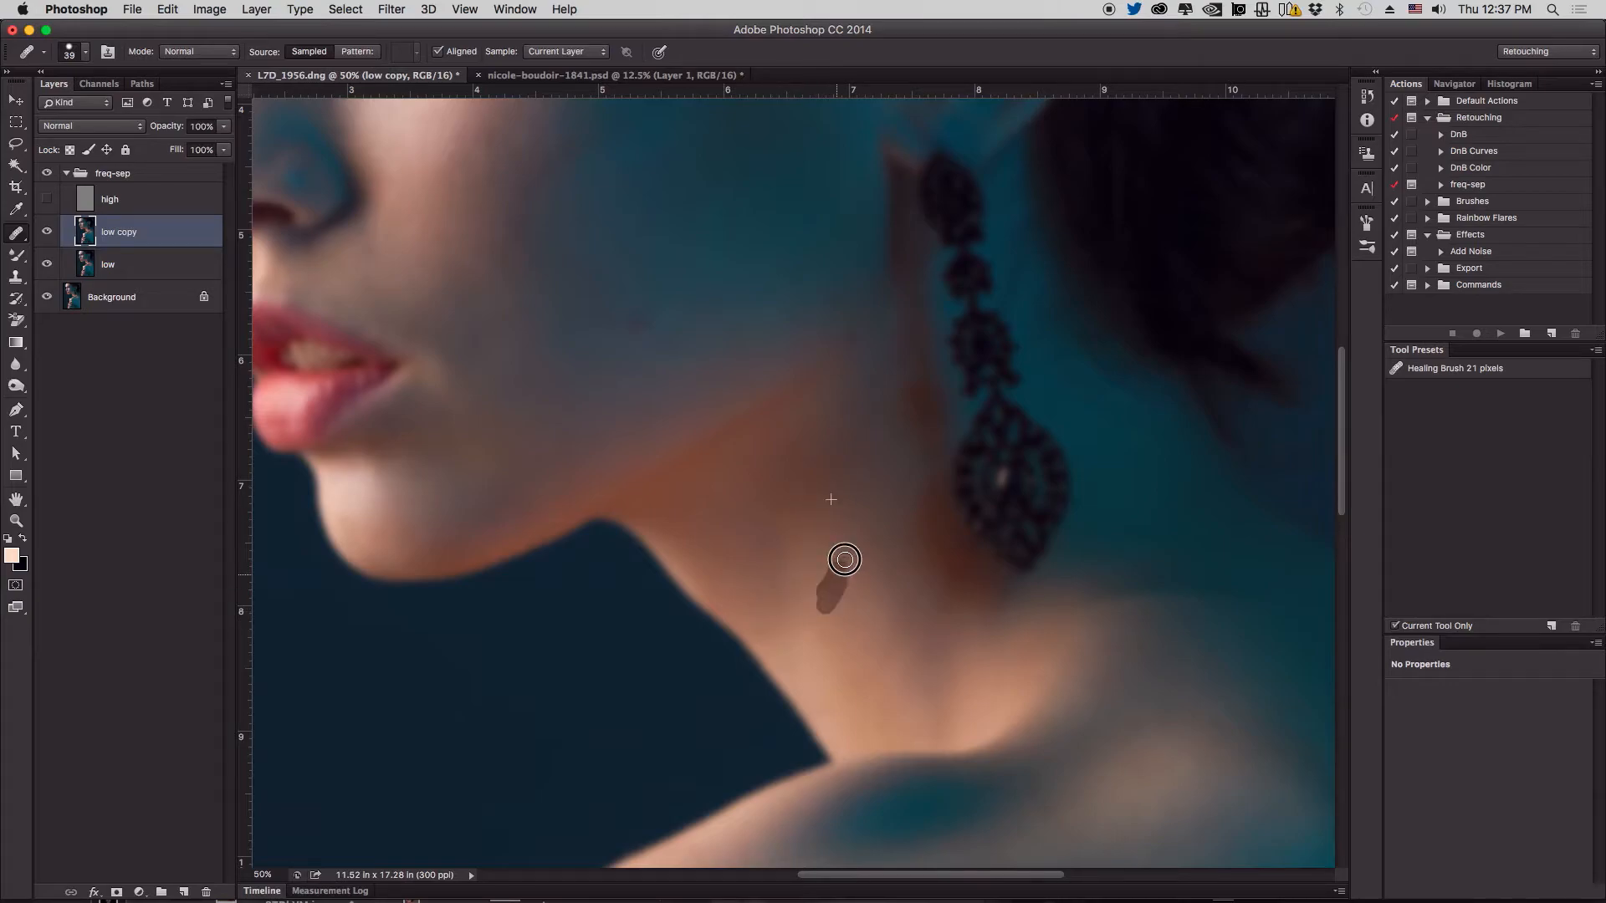
scroll(897, 644, down, 10)
scroll(897, 644, right, 3)
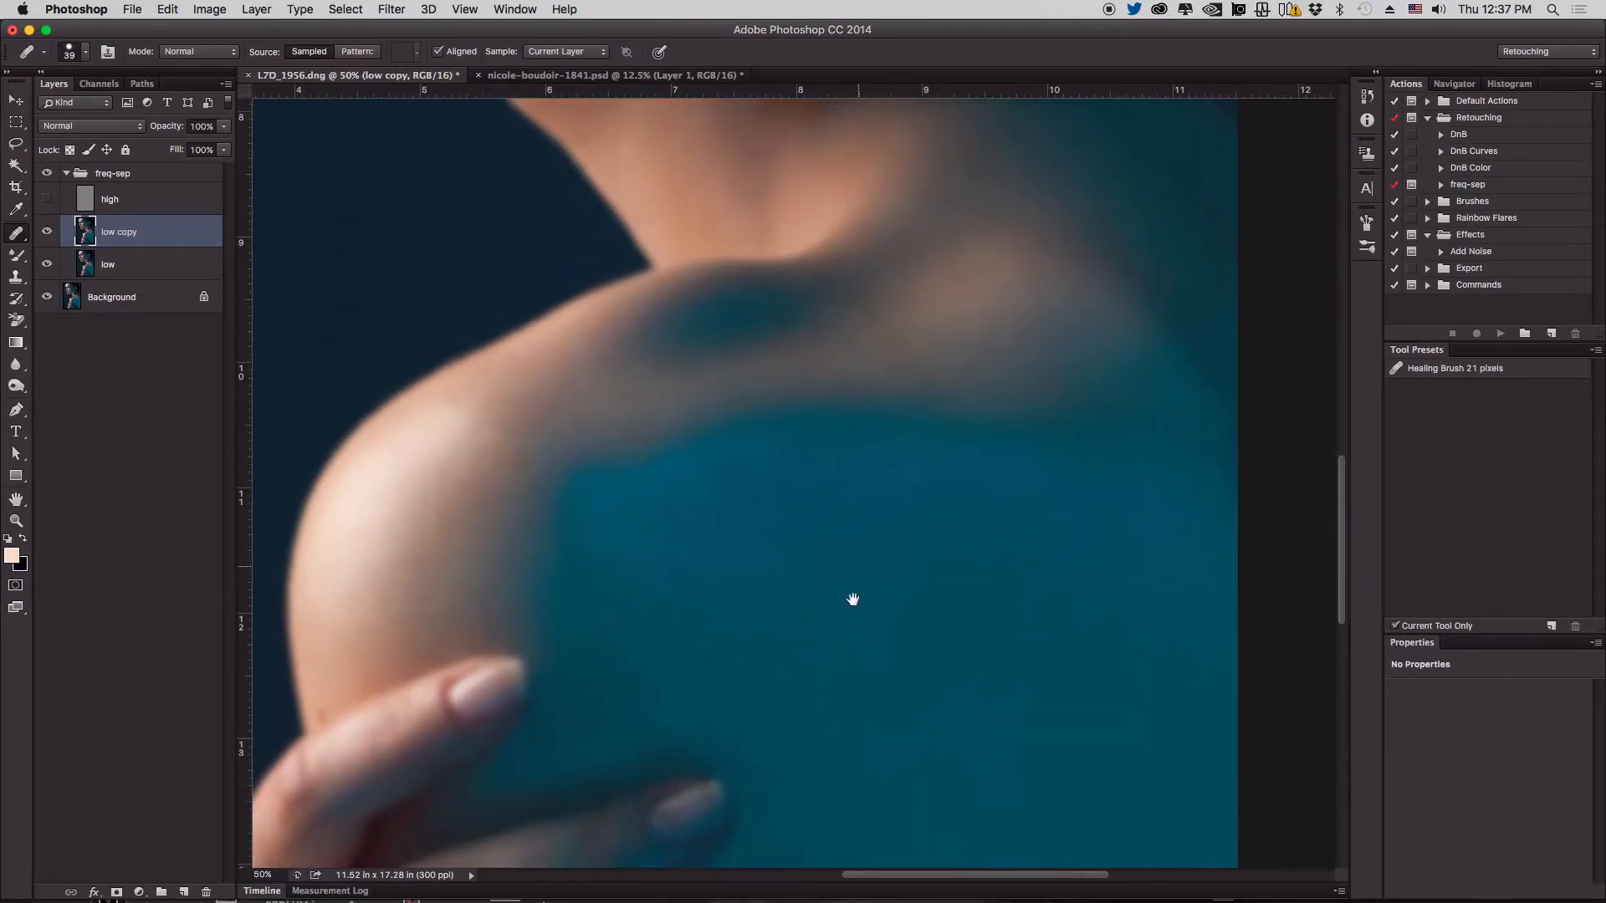
Heal the uneven tones across the blue-lit upper back below the shoulder on the low copy, sampling nearby skin
drag(852, 600, 861, 469)
alt+click(707, 450)
drag(748, 557, 782, 560)
click(823, 548)
alt+click(853, 431)
click(904, 529)
click(946, 530)
click(997, 525)
alt+click(940, 605)
click(944, 474)
alt+click(983, 555)
Even out the outer part of the blue-lit upper back, beside the image edge, with the Healing Brush
drag(995, 447, 1076, 460)
alt+click(1046, 535)
click(1052, 460)
alt+click(1068, 559)
click(1115, 393)
alt+click(1108, 482)
drag(1093, 392, 1081, 389)
Heal the tonal patches on the blue-lit back beside the fingers and above the dark arm gap
scroll(921, 340, down, 5)
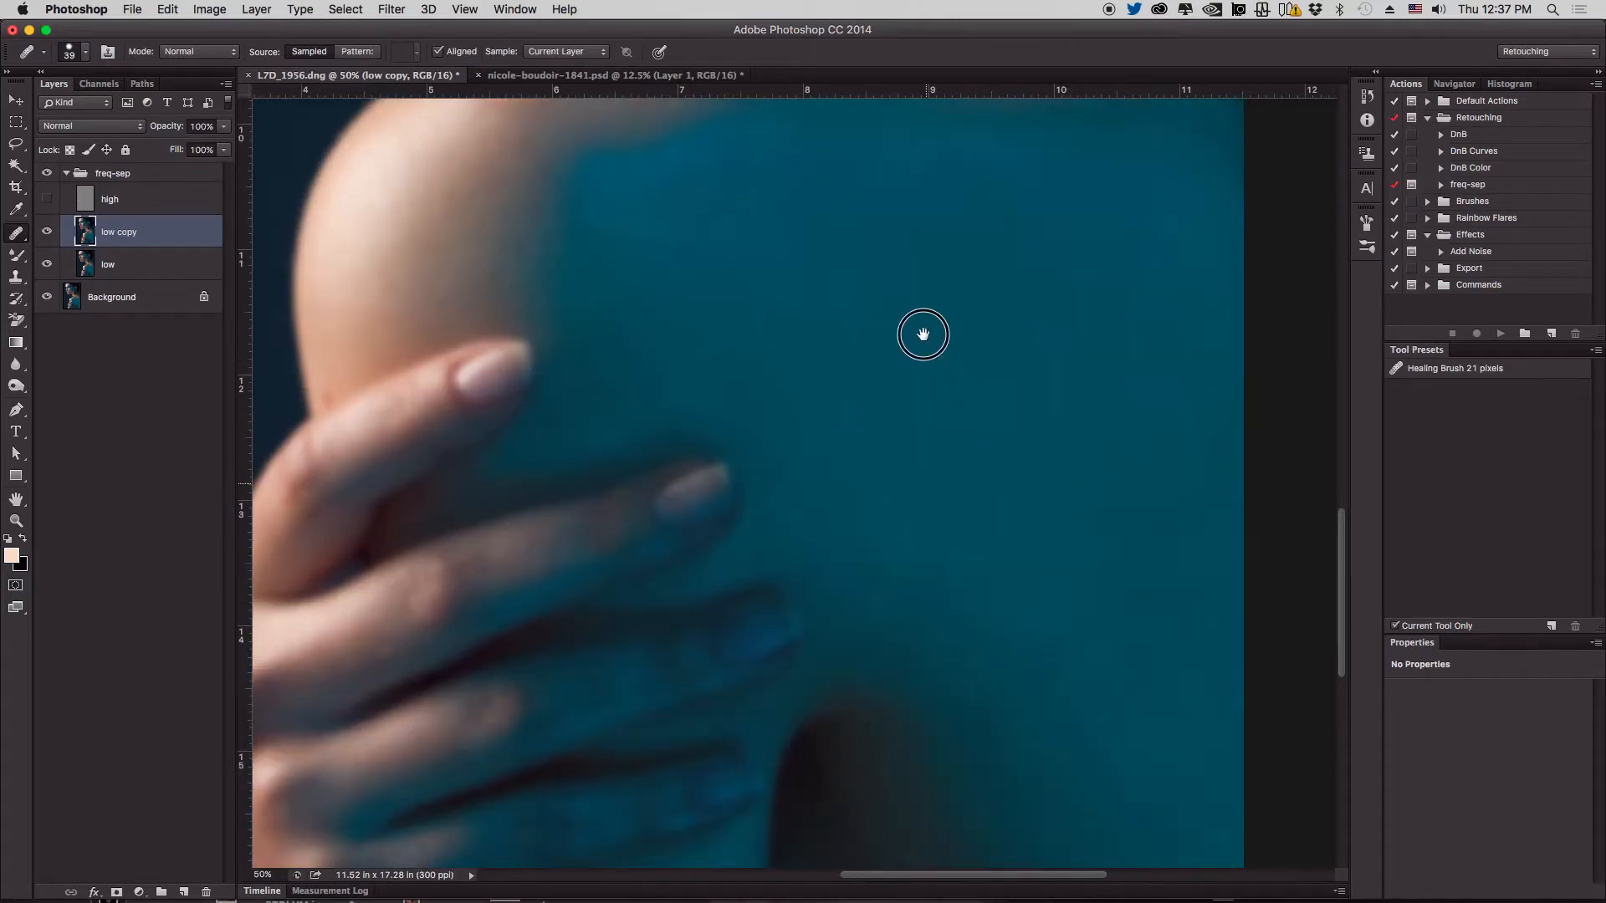
drag(876, 559, 875, 593)
alt+click(959, 457)
drag(983, 562, 1006, 509)
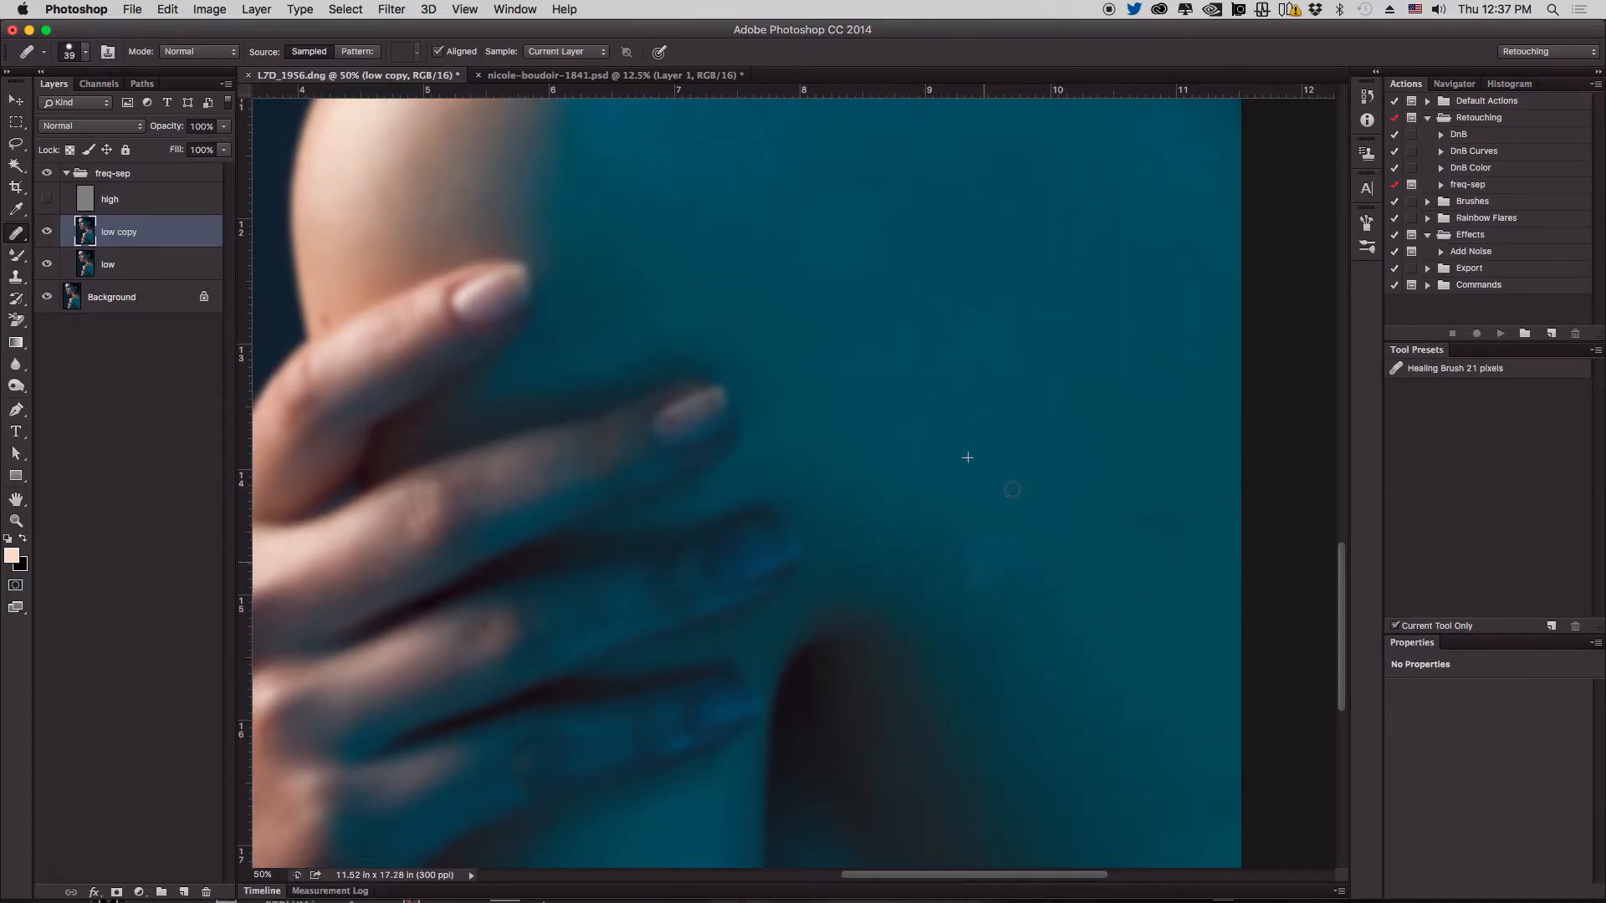
scroll(1028, 558, down, 3)
scroll(1028, 558, left, 3)
drag(1032, 222, 724, 376)
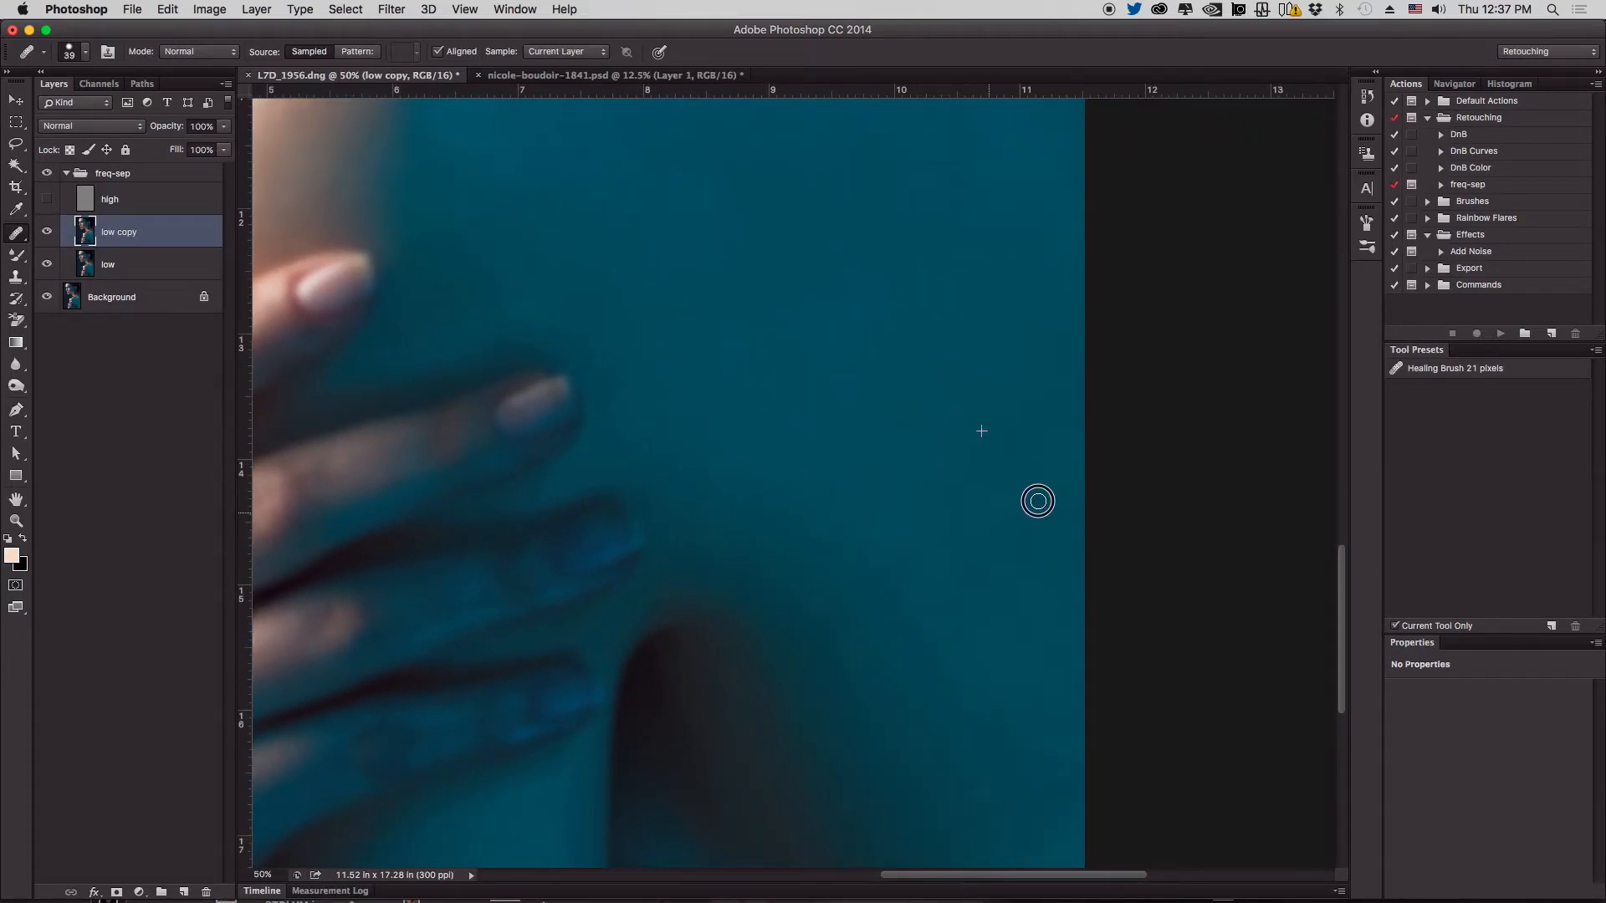
Even out the tones on the forehead between the eyebrow and the hairline on the low copy
scroll(887, 337, up, 15)
scroll(887, 337, left, 6)
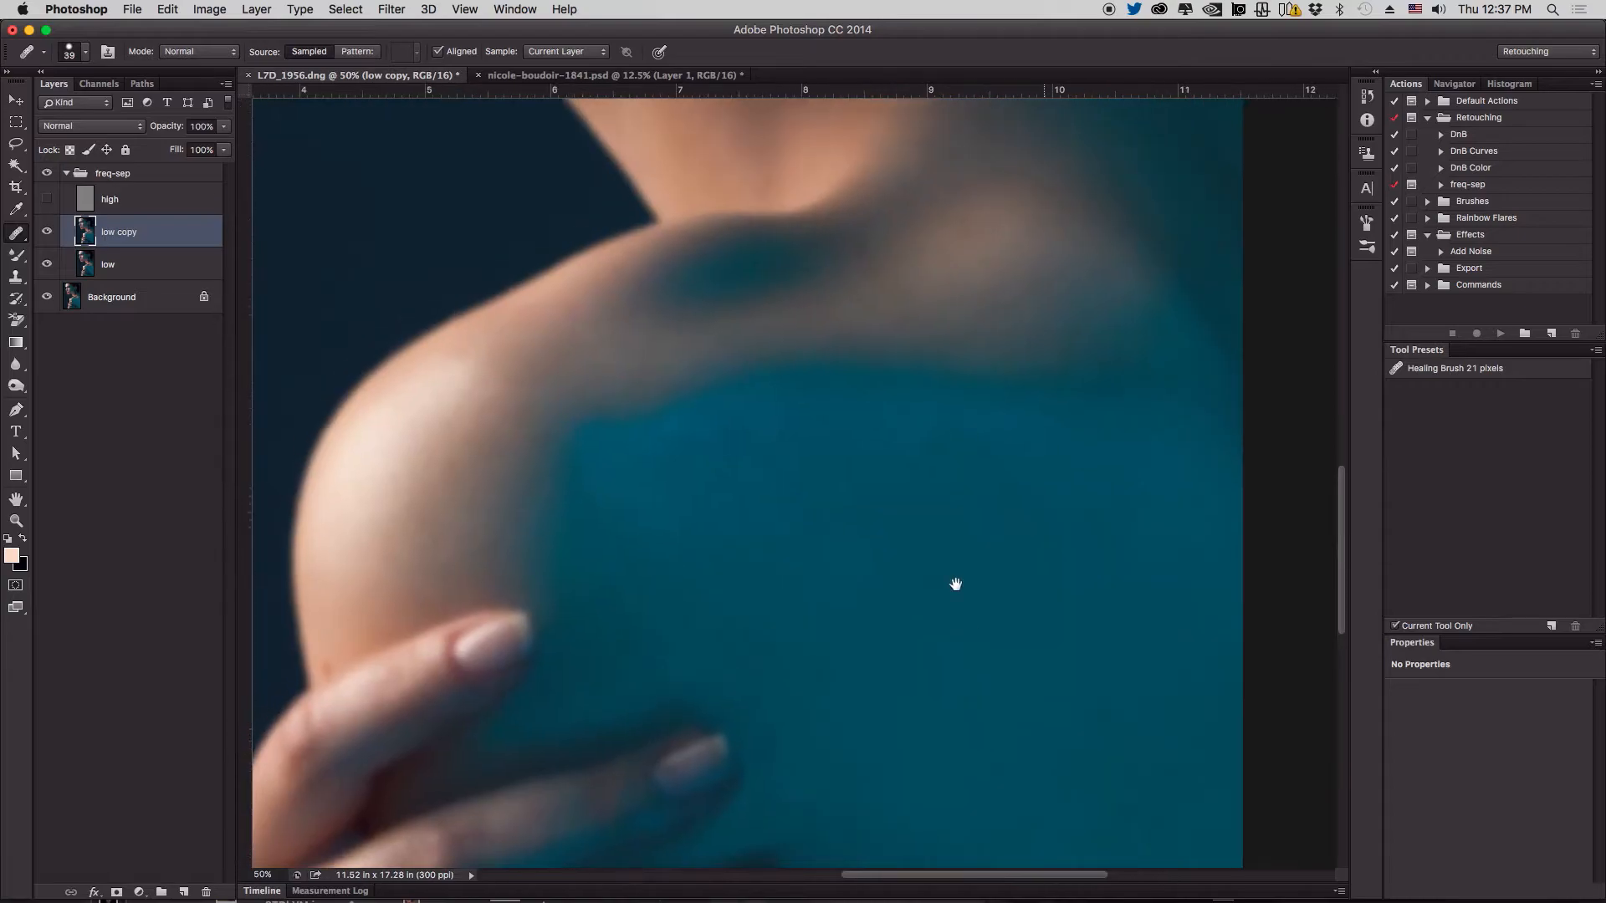
scroll(896, 631, up, 8)
scroll(896, 631, left, 2)
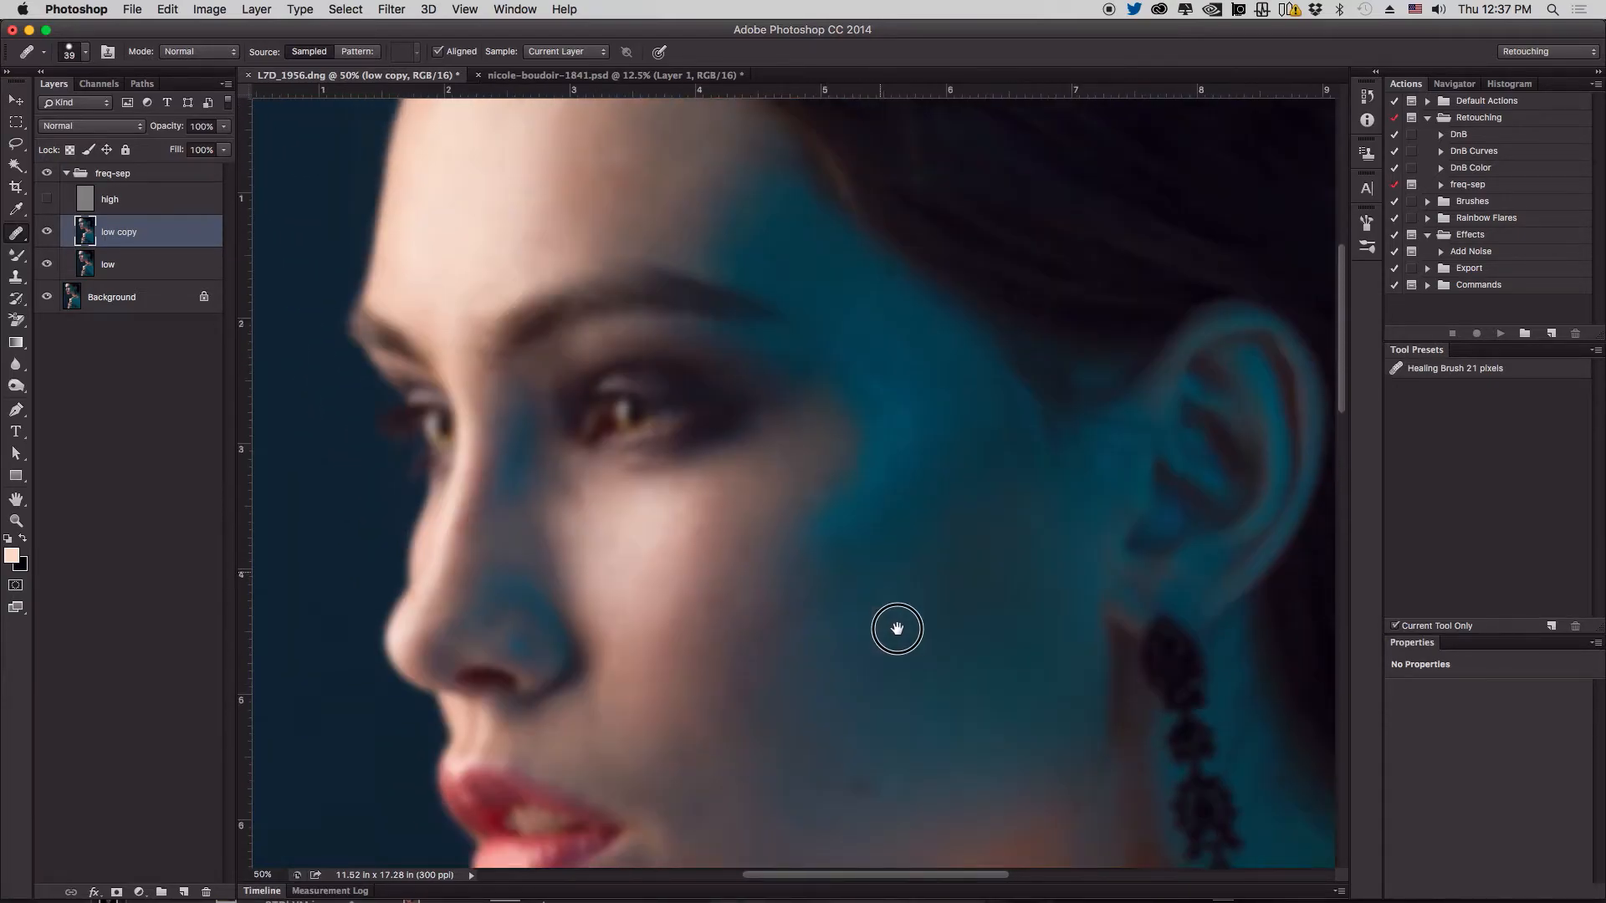
scroll(706, 311, up, 3)
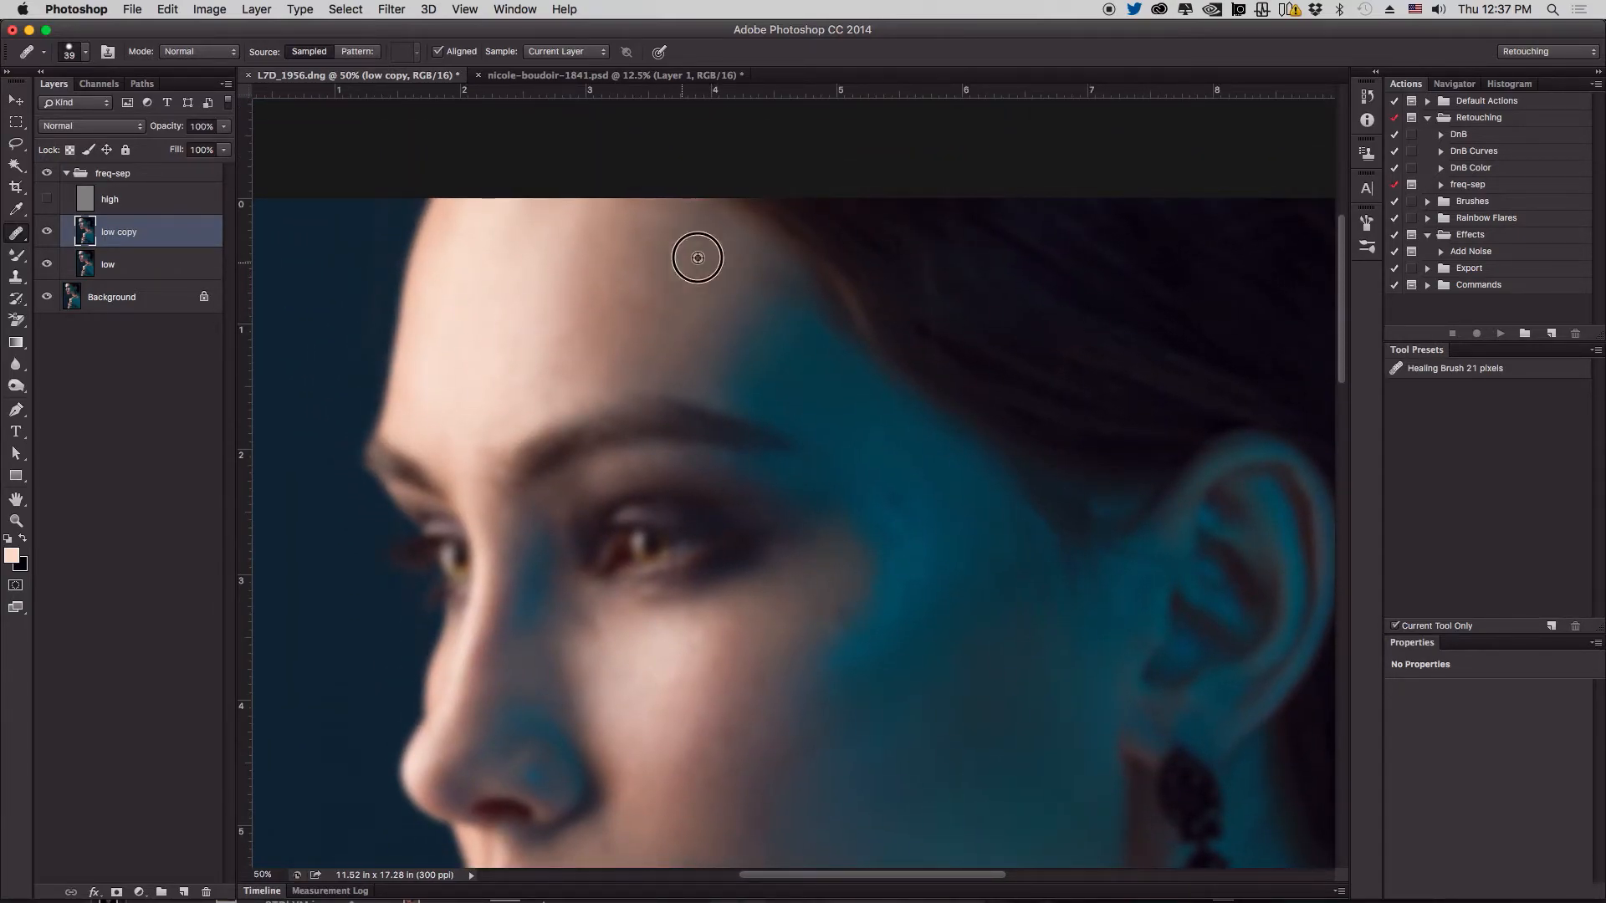
drag(654, 318, 681, 304)
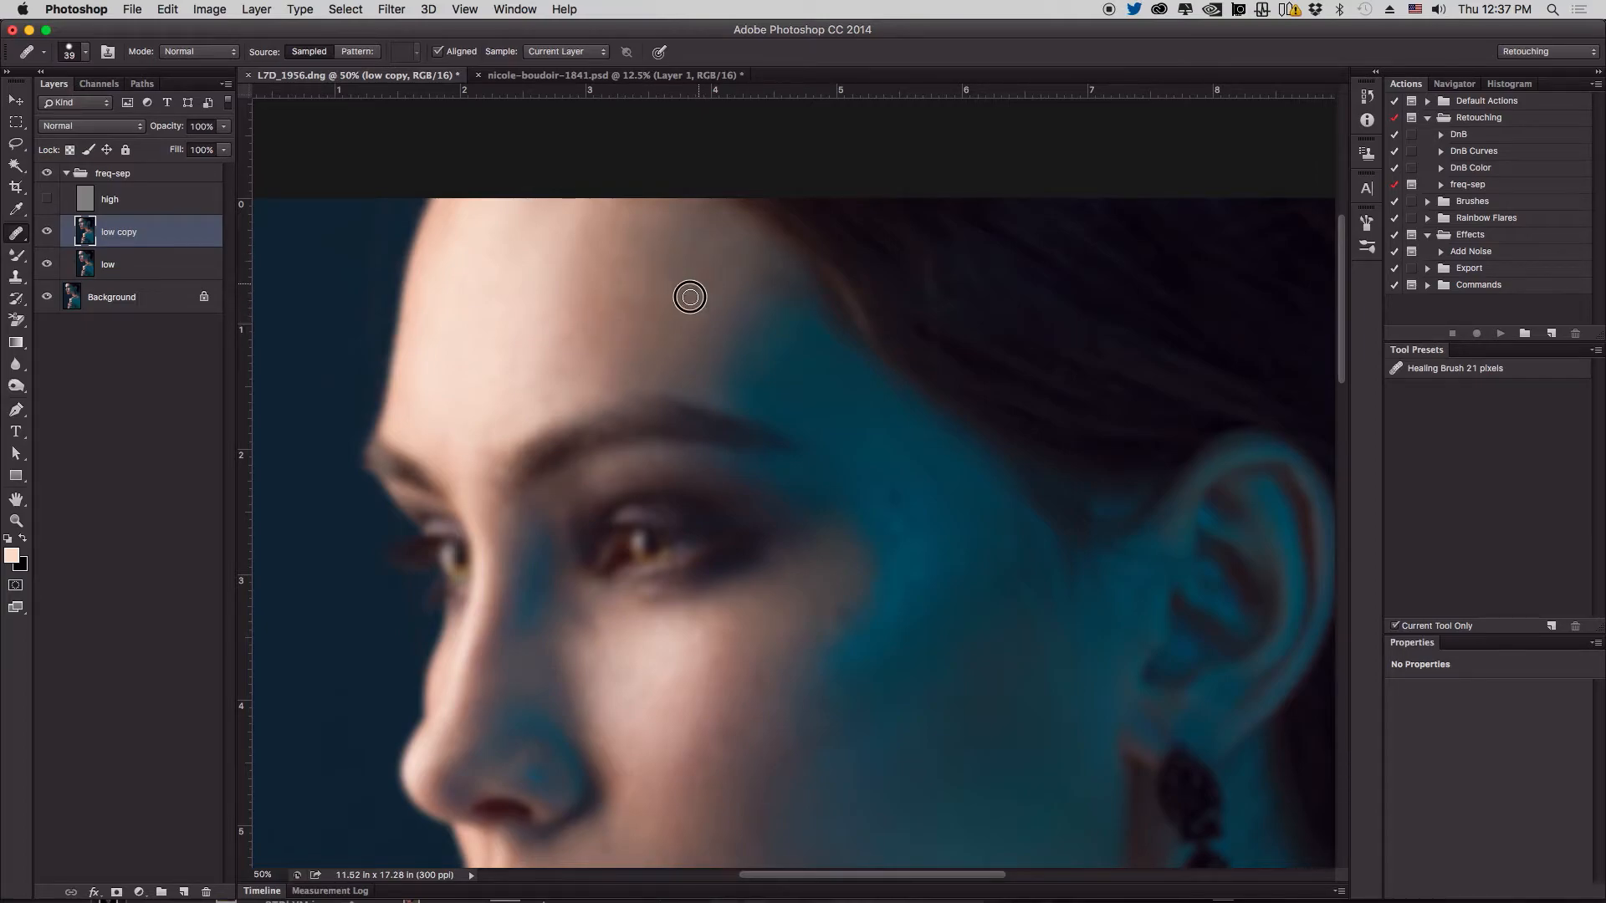
drag(715, 252, 717, 258)
drag(617, 311, 645, 279)
Heal the tonal transitions on the cheek beneath the nearer eye, from beside the nose to the outer cheek
scroll(656, 666, down, 3)
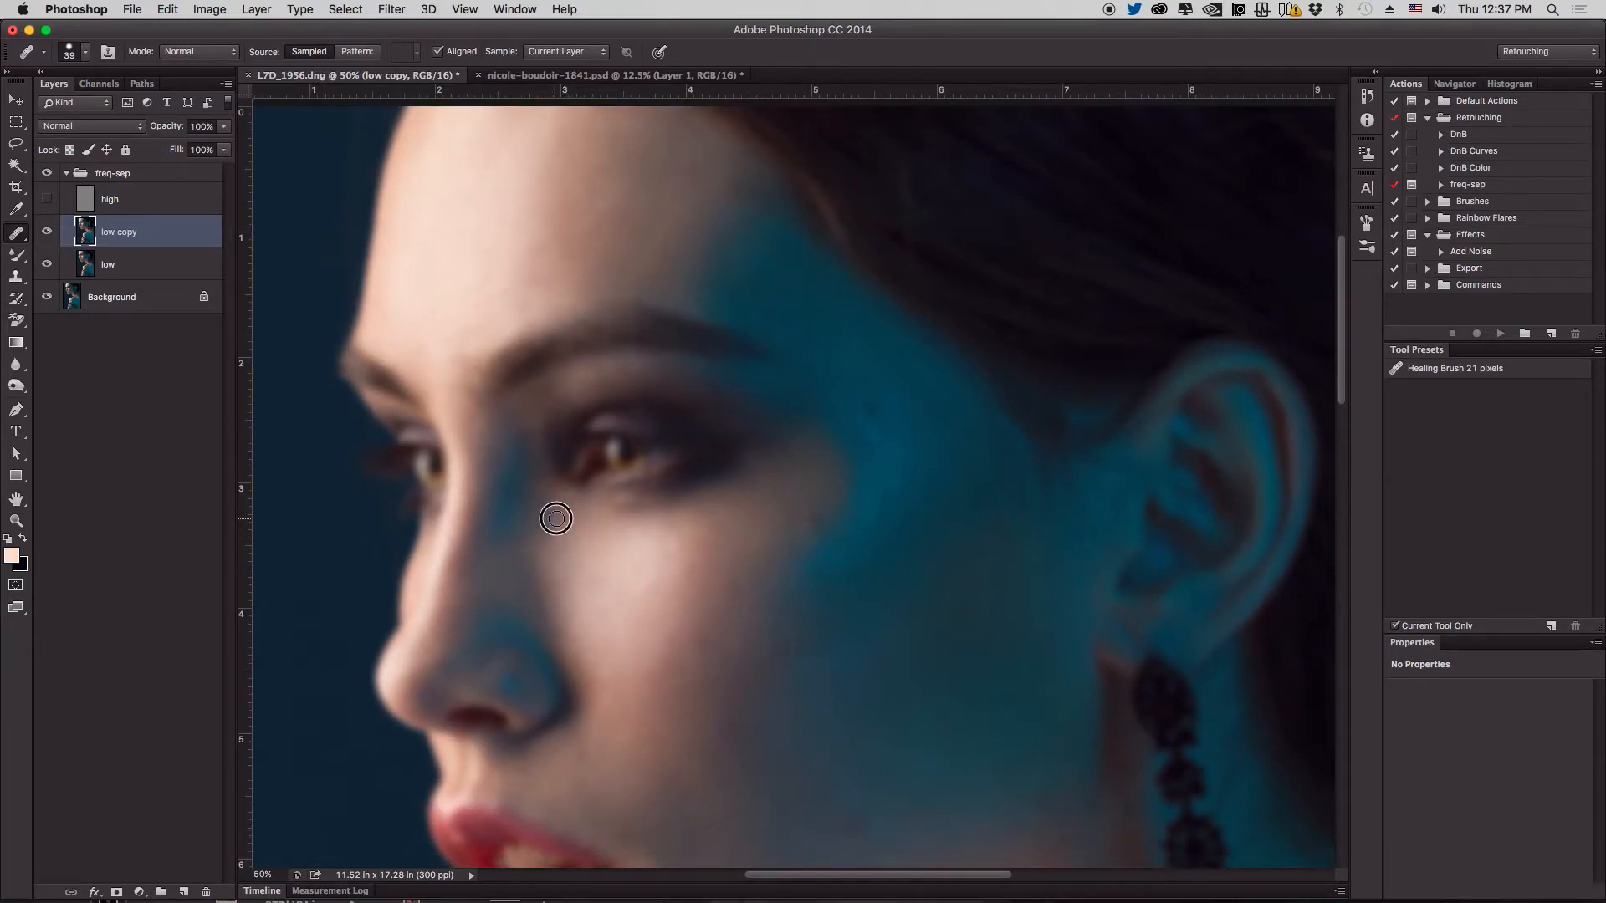
click(556, 556)
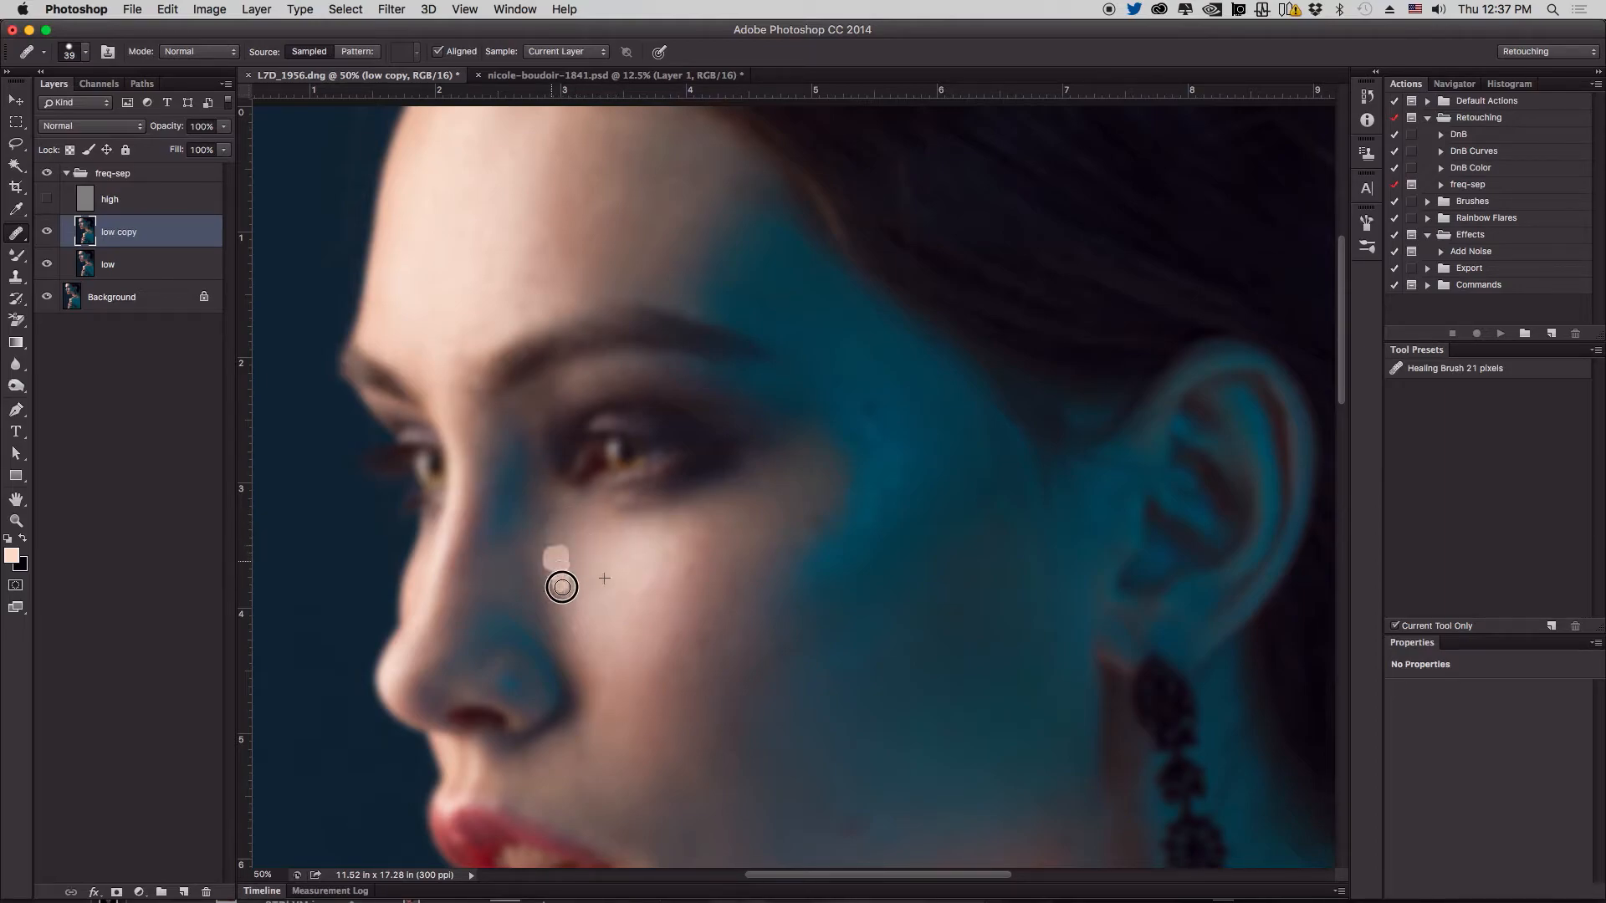
click(679, 569)
alt+click(718, 558)
drag(729, 575, 724, 613)
click(761, 504)
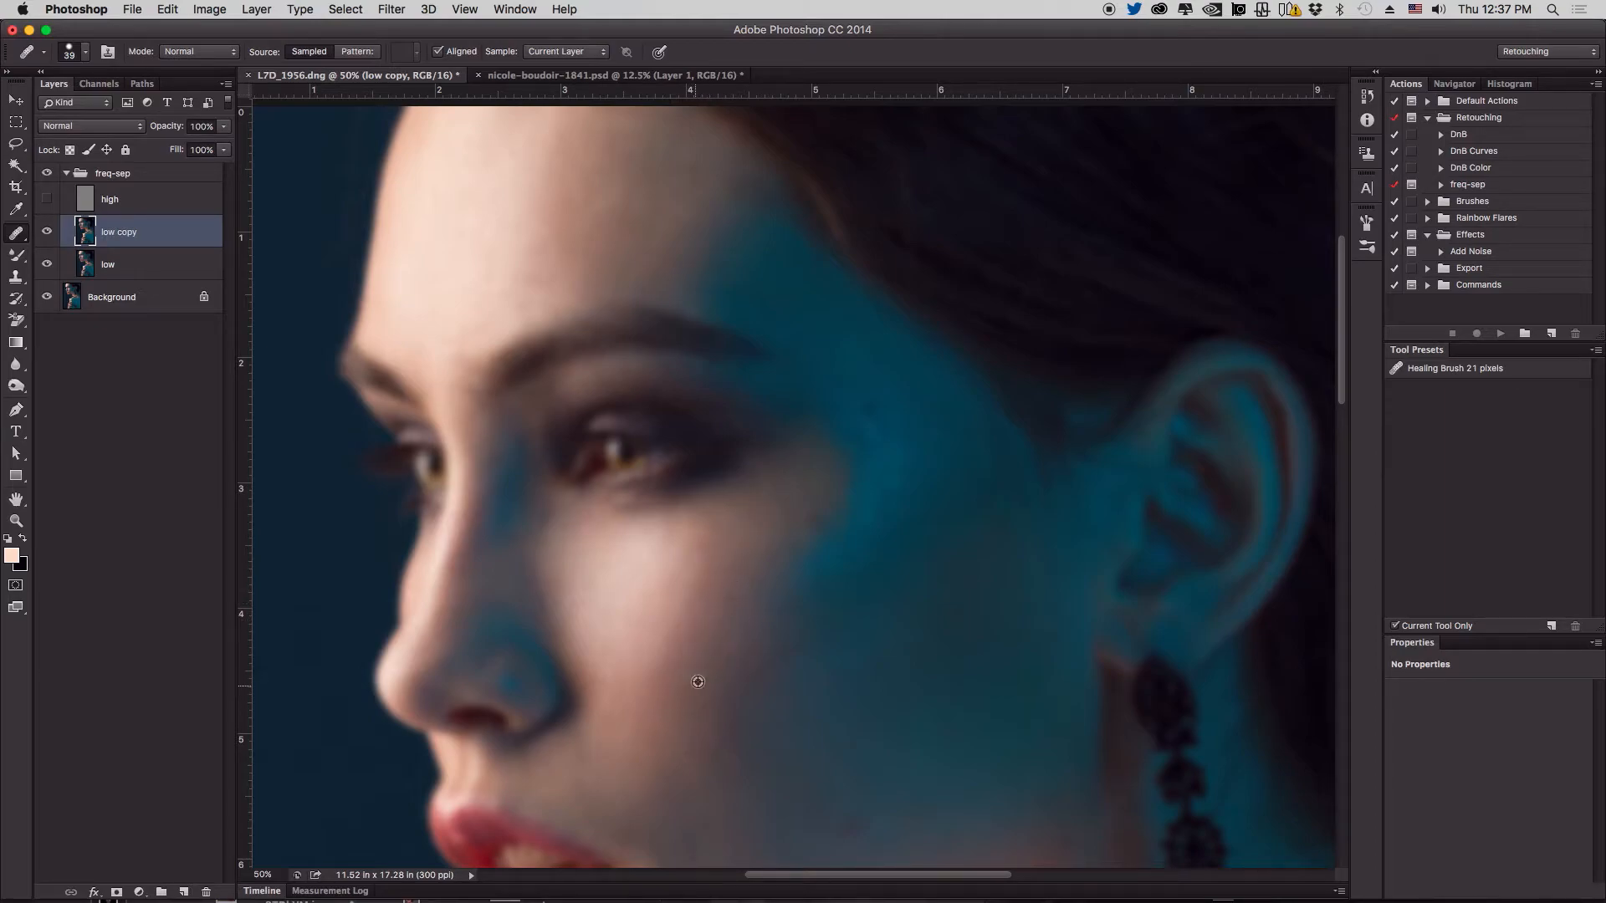
Show the high layer and toggle the low copy's visibility to compare the retouched skin tones across the portrait
drag(738, 599, 777, 420)
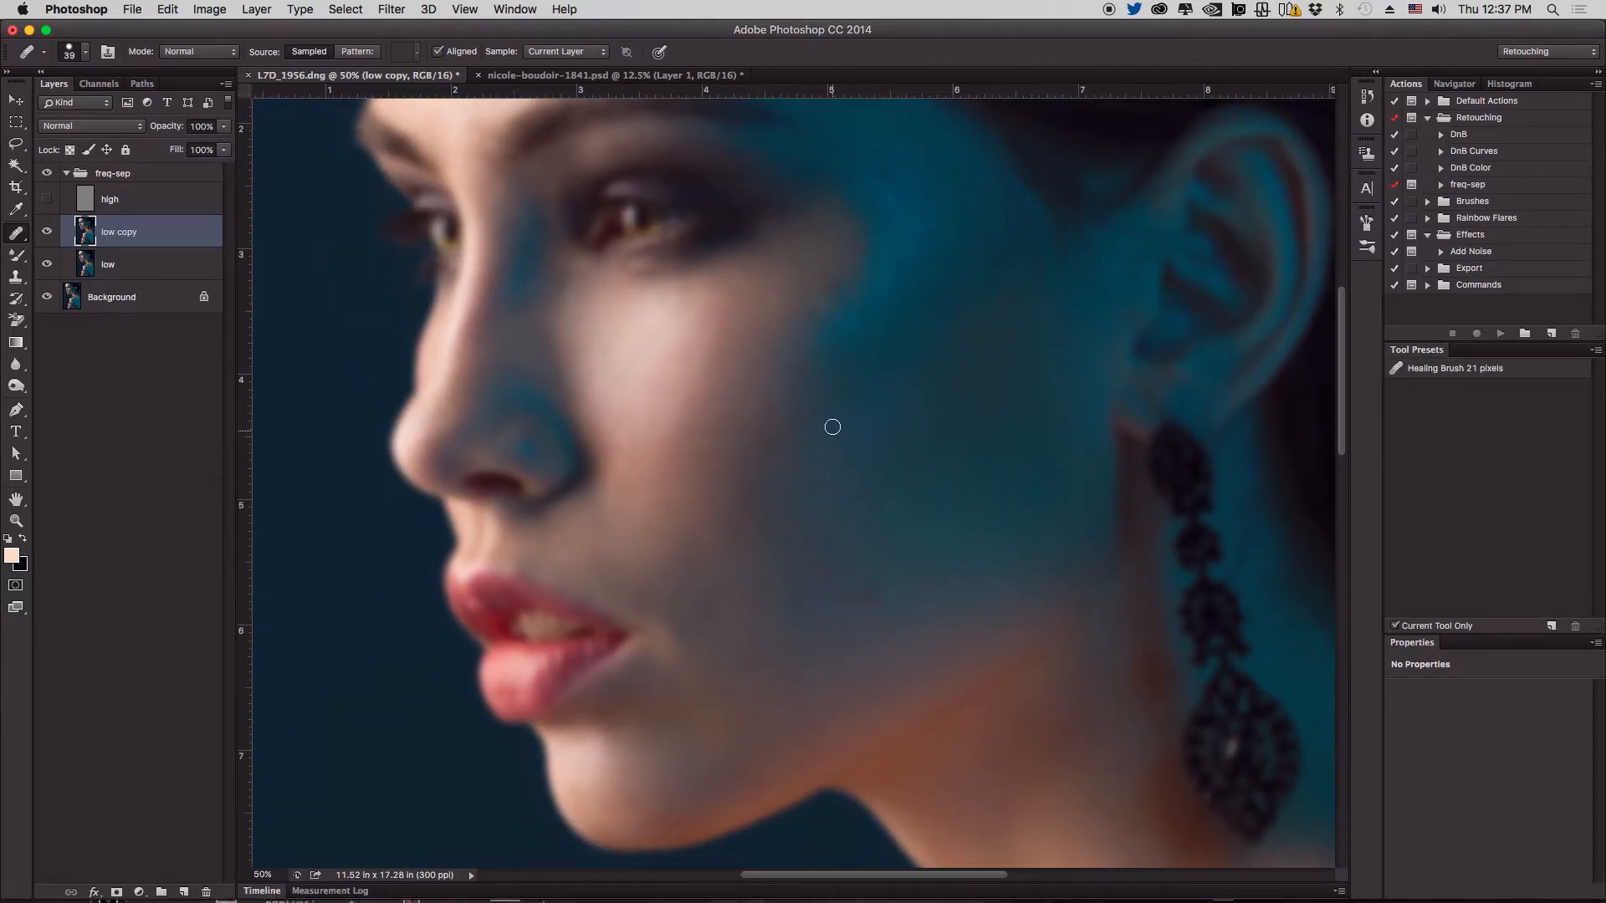
key(super+minus)
key(super+minus)
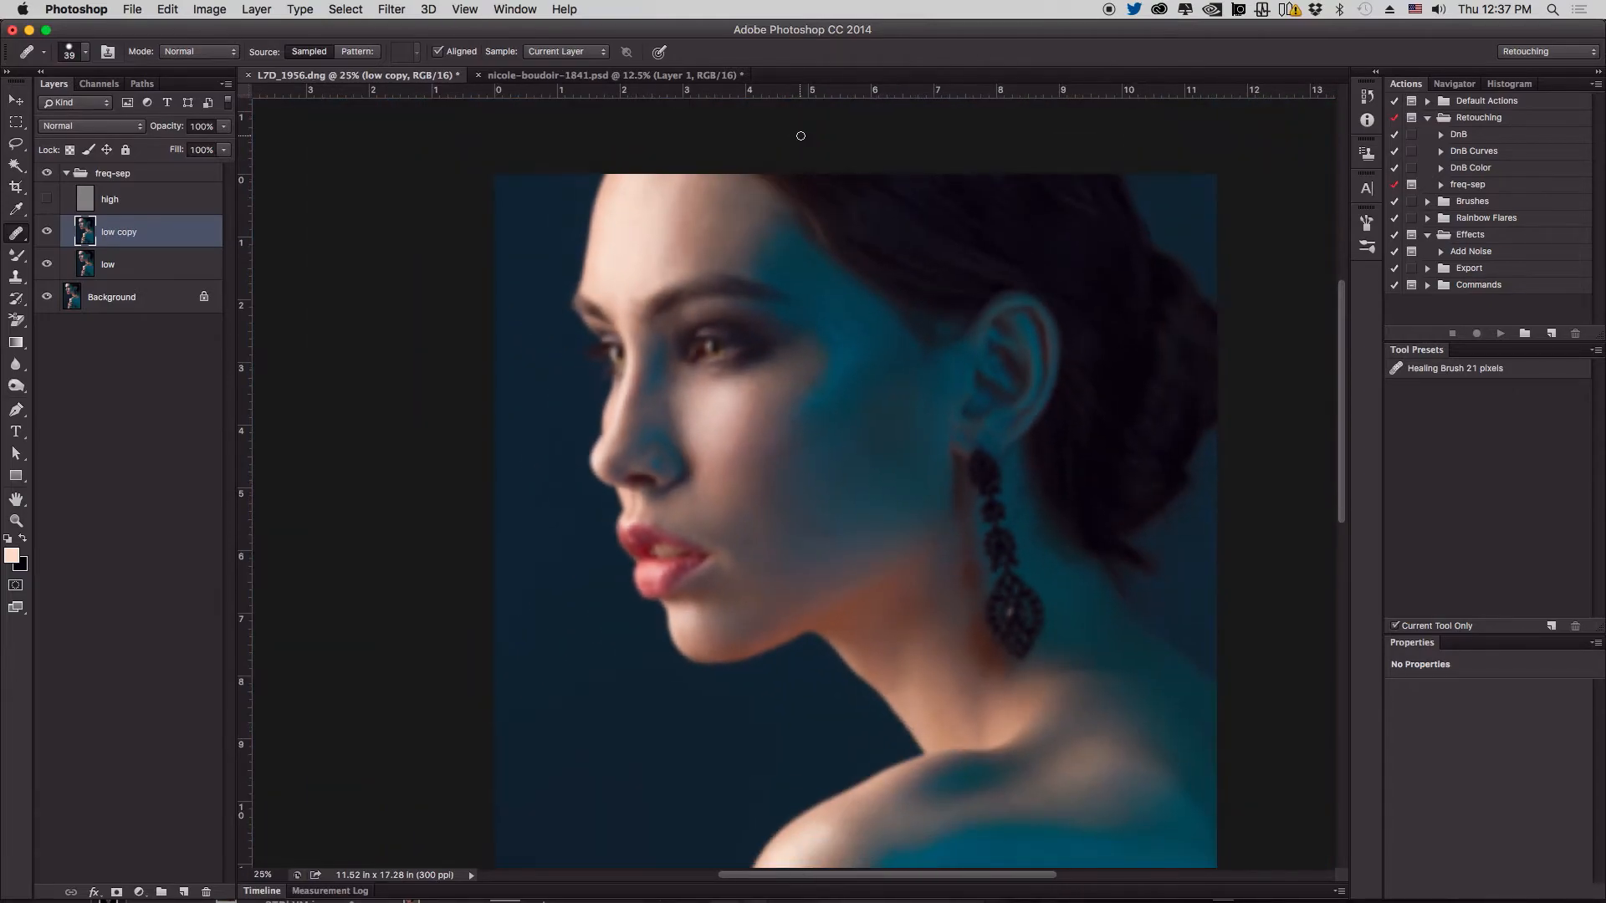
click(46, 199)
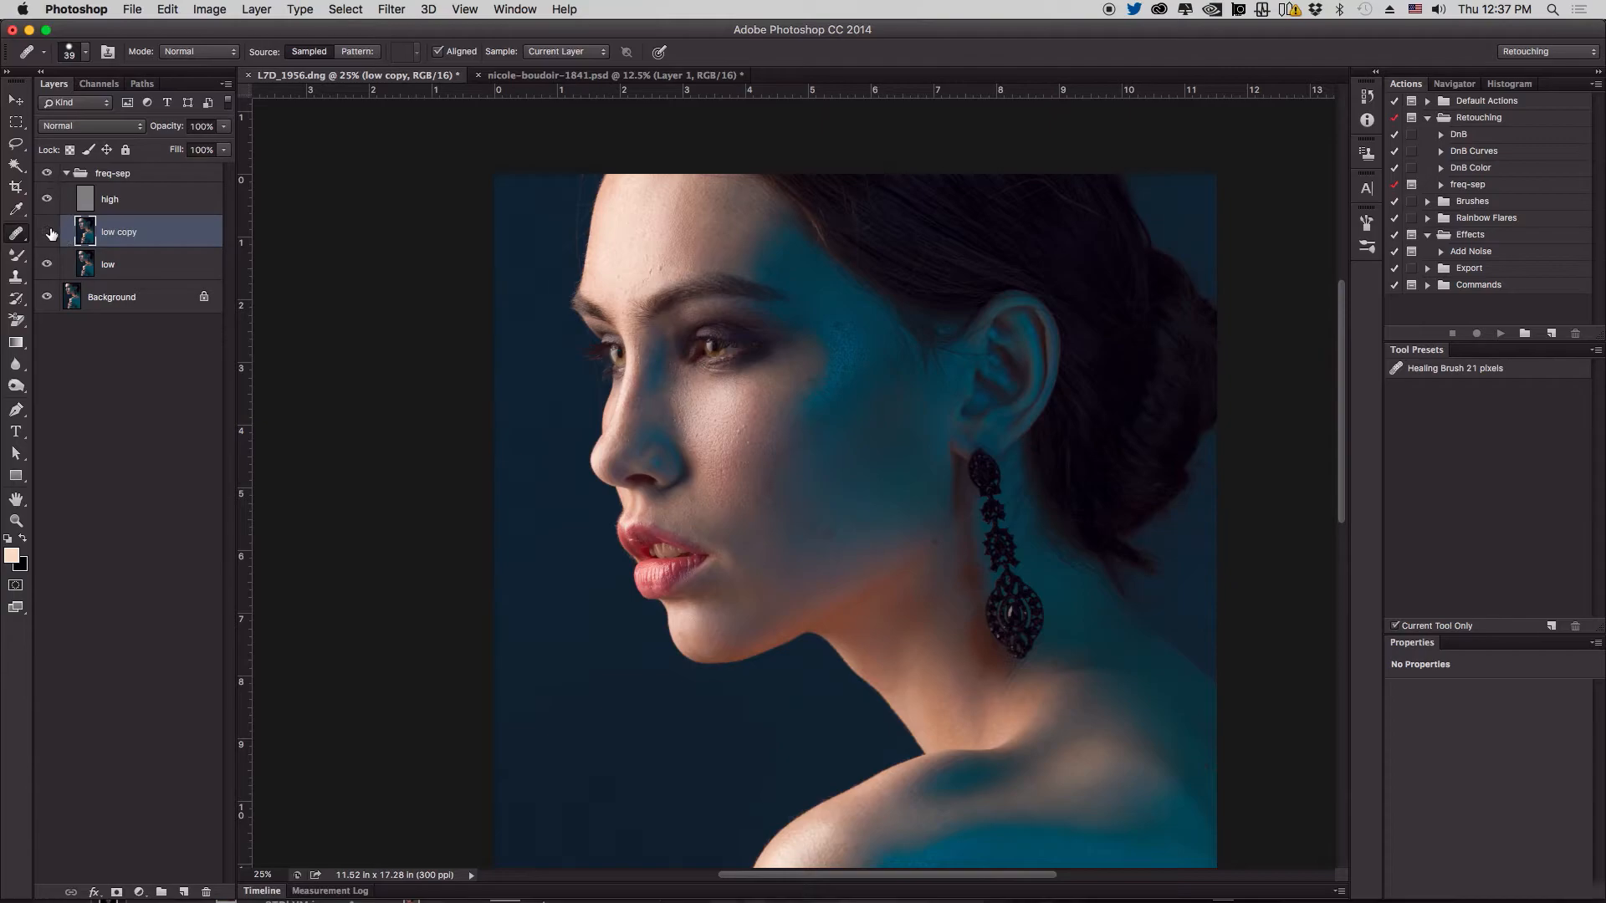
click(49, 232)
drag(846, 582, 644, 652)
click(50, 228)
click(49, 229)
click(51, 235)
click(49, 233)
click(49, 230)
click(50, 232)
click(50, 230)
click(50, 234)
click(46, 239)
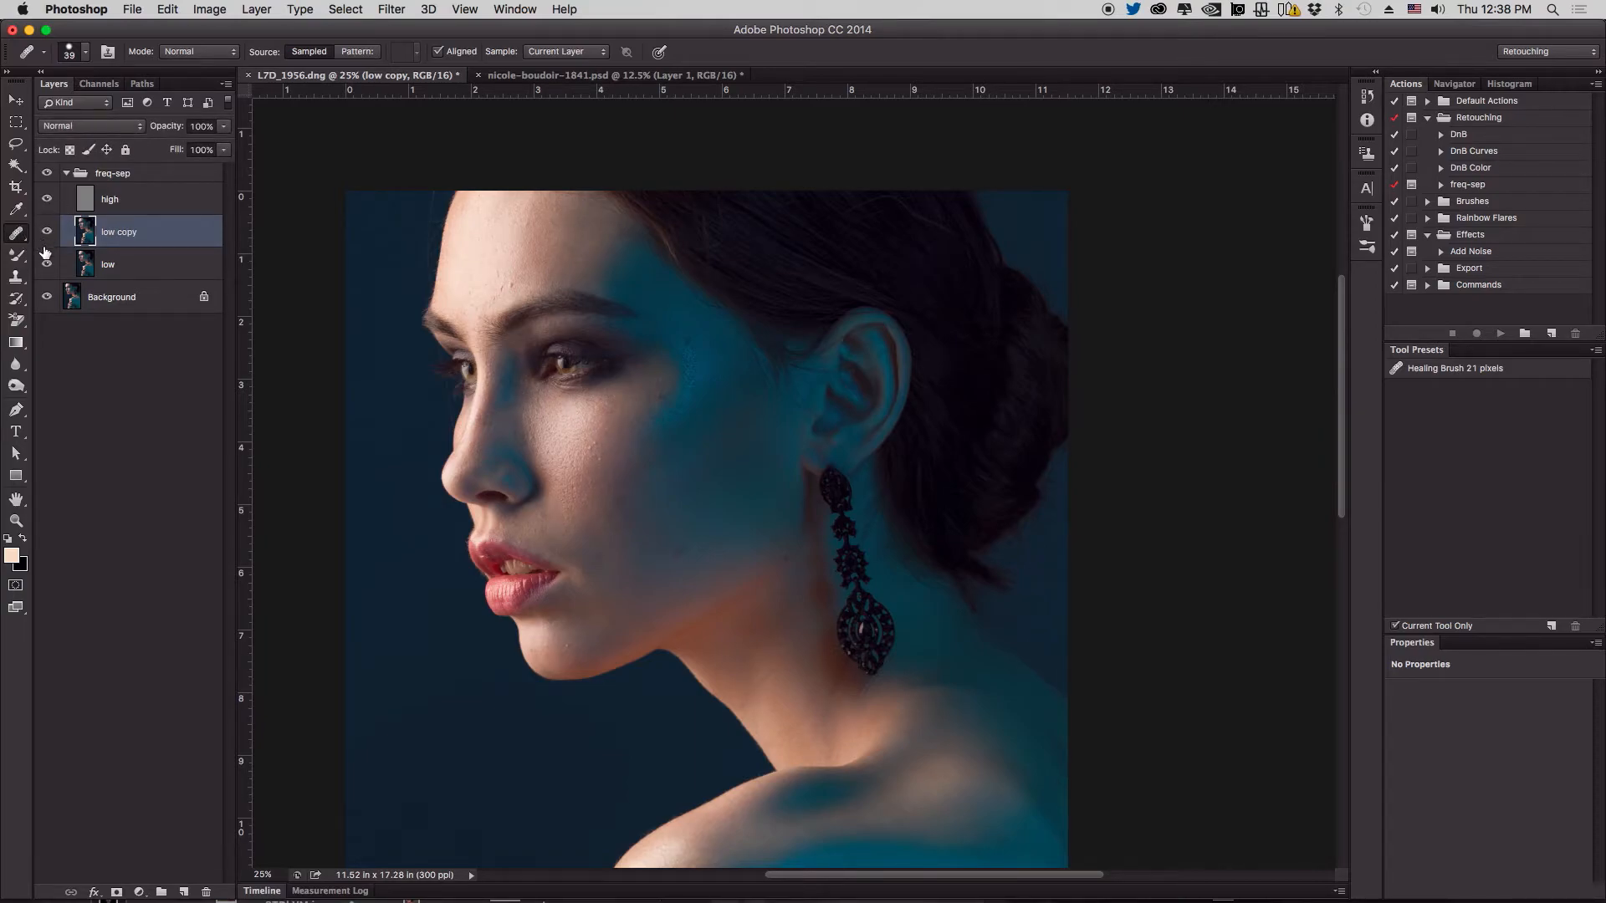
click(51, 237)
click(47, 239)
click(48, 234)
click(51, 235)
Hide the high layer to check the low copy against the low layer without texture, and show both again
click(52, 199)
click(50, 236)
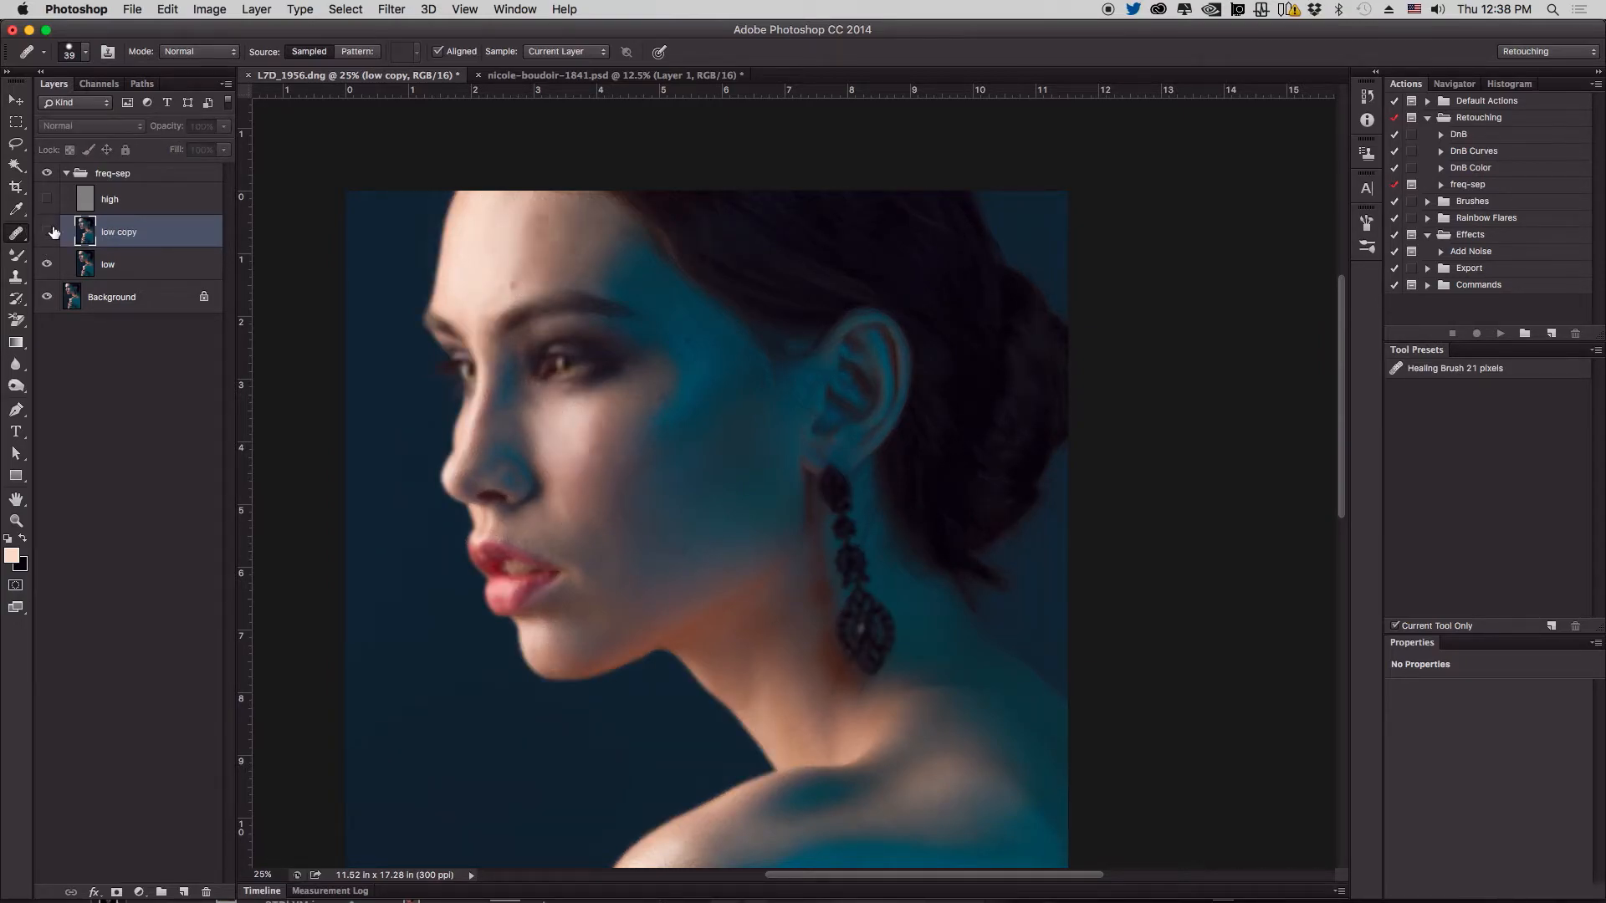
click(58, 213)
click(47, 200)
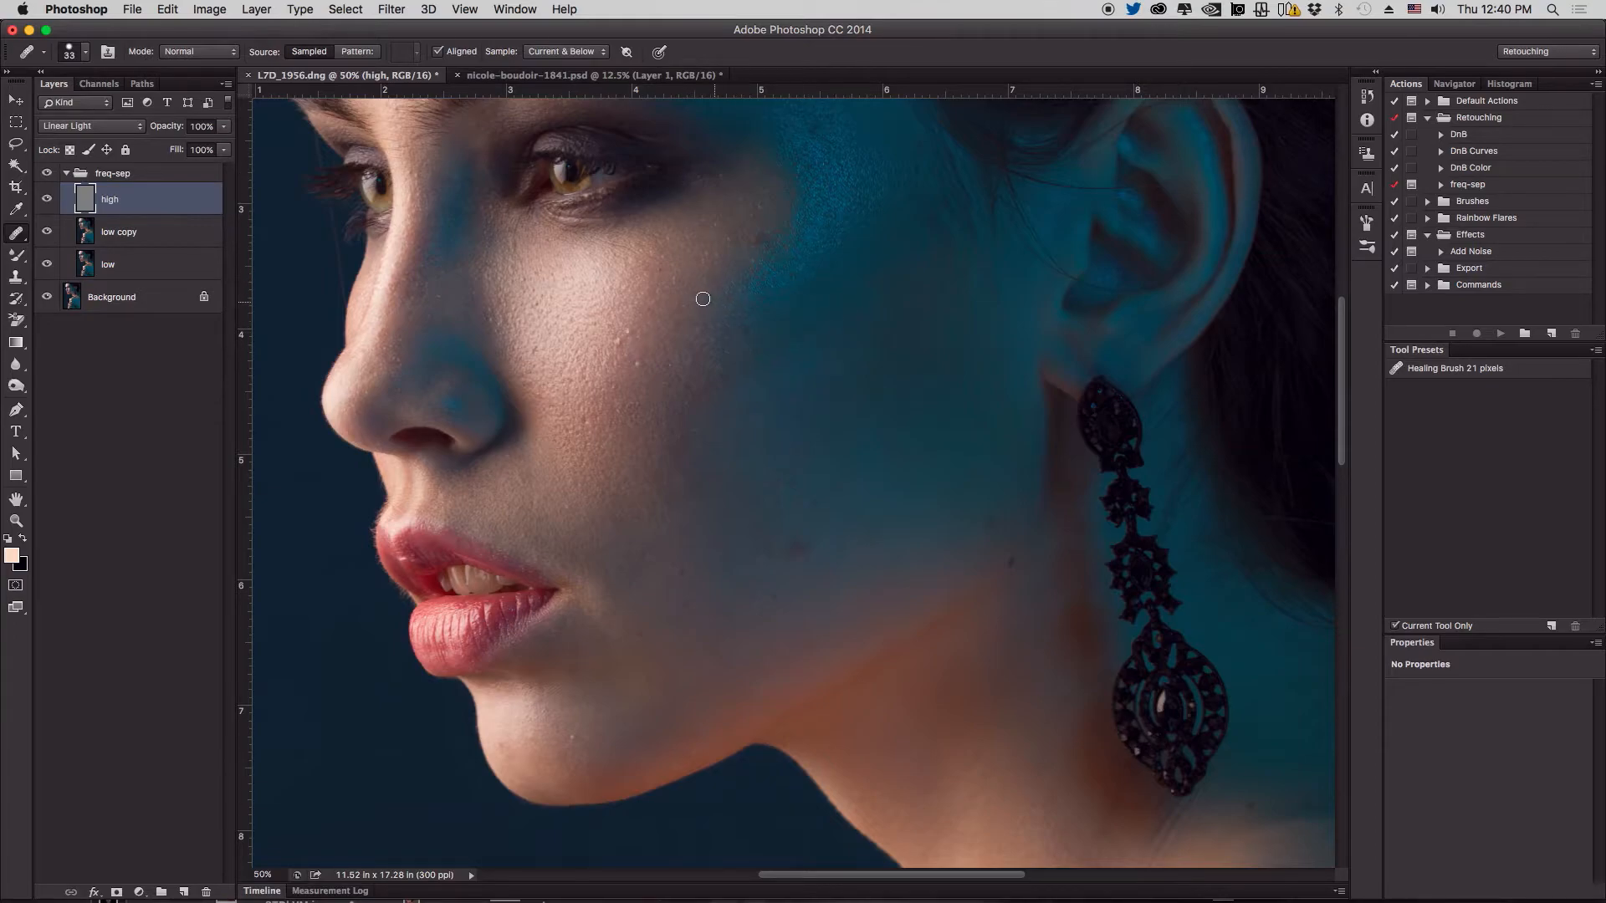
Duplicate the high layer, clip the copy to the high layer and set its blend mode to Normal
drag(671, 218, 730, 385)
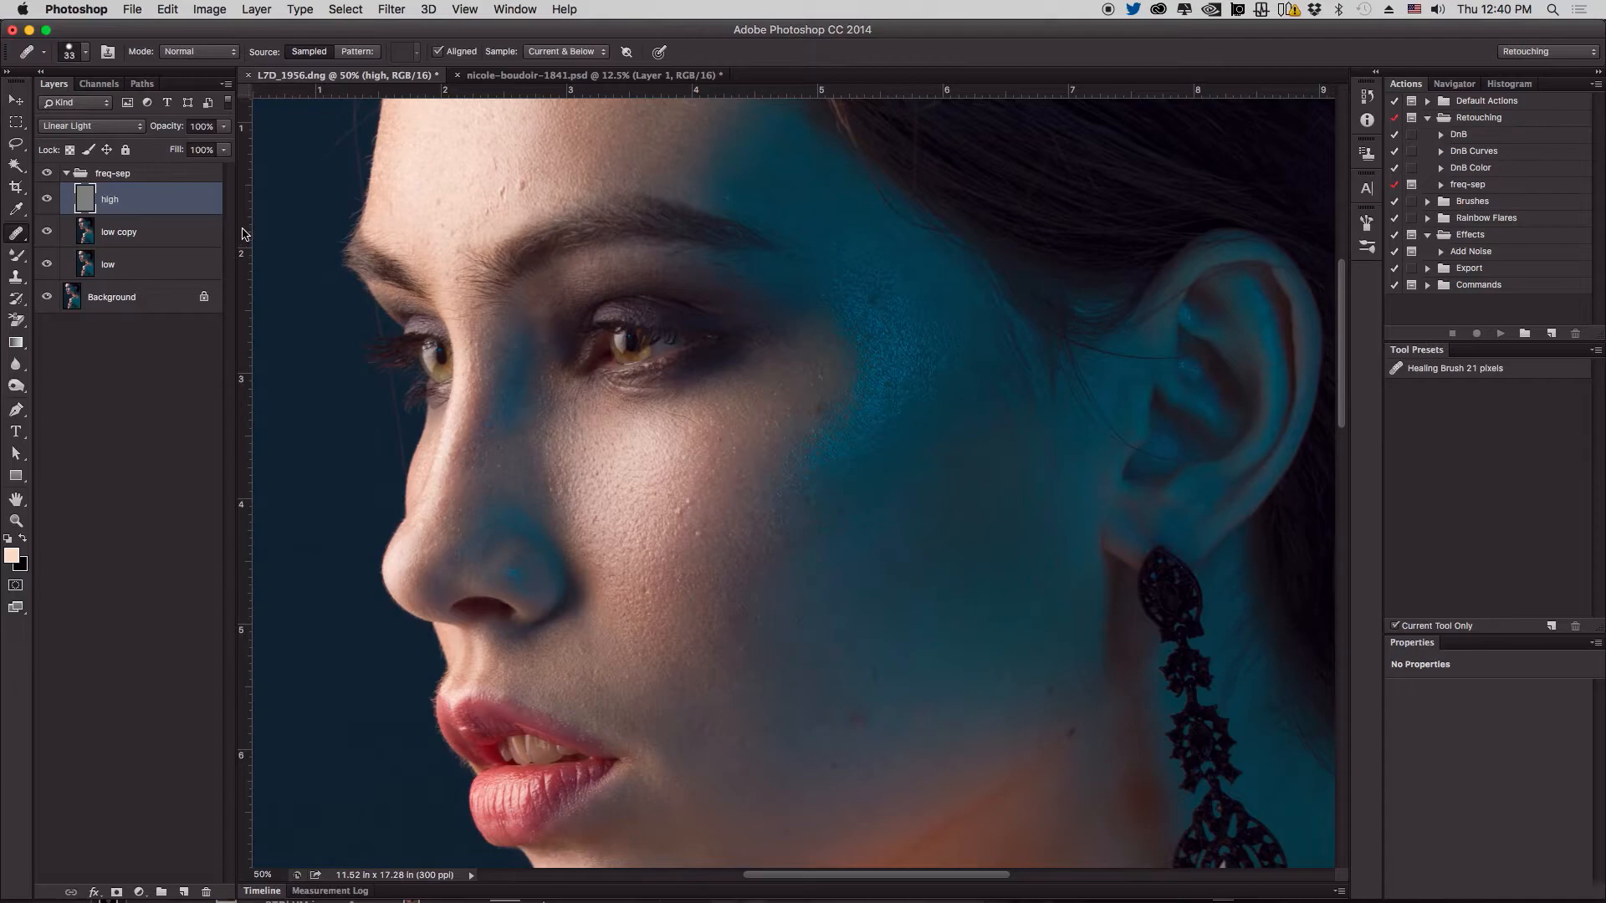
key(ctrl+j)
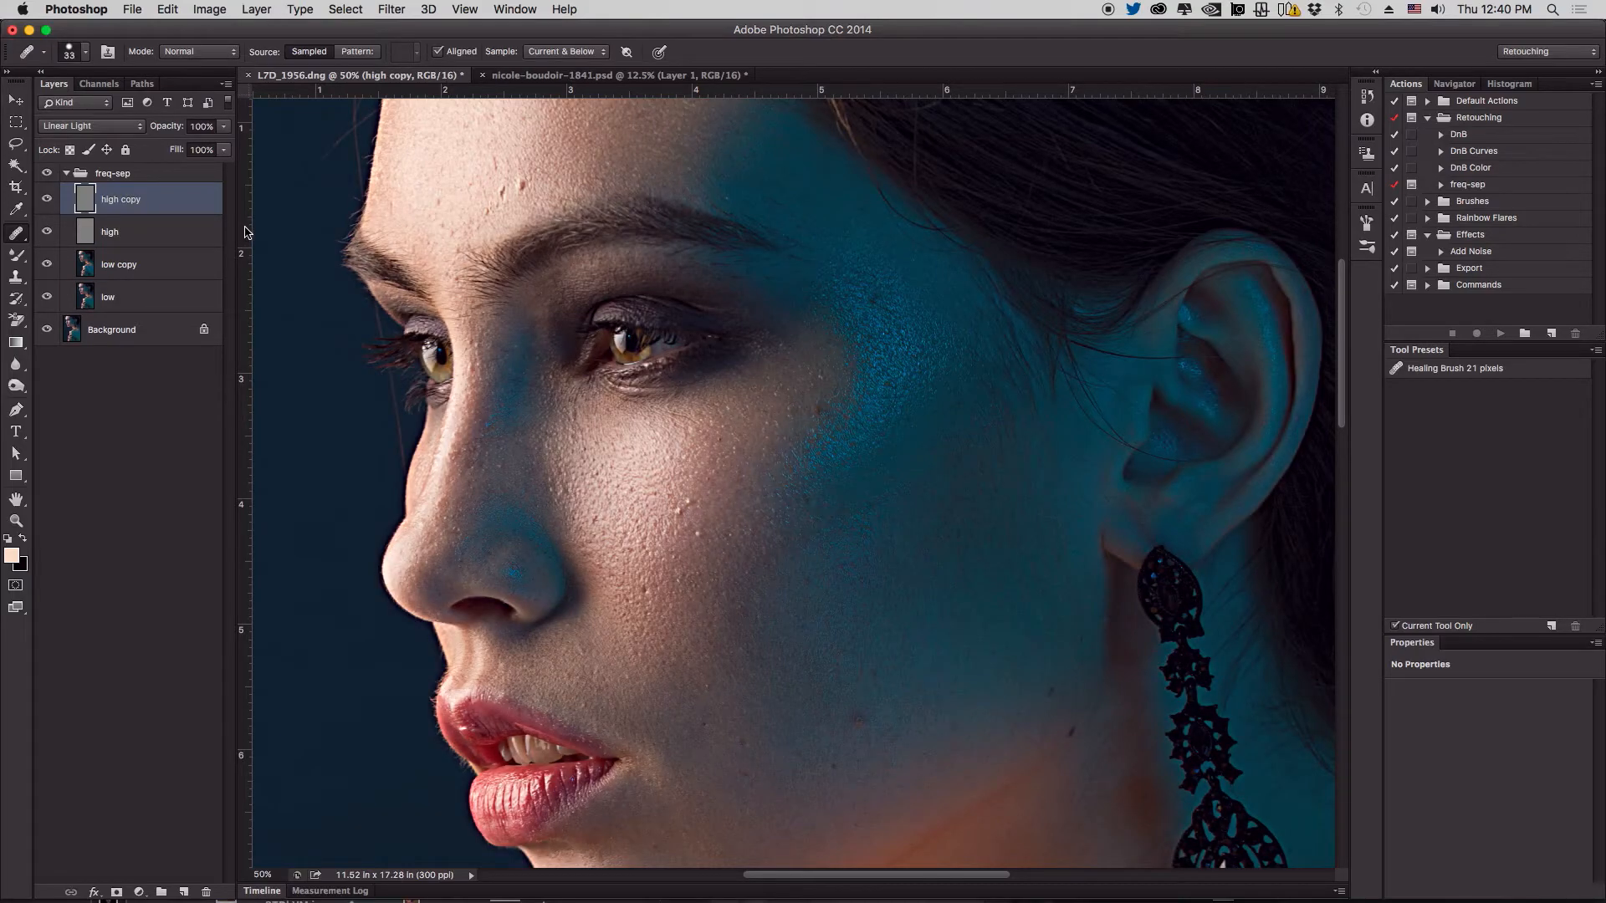
alt+click(171, 209)
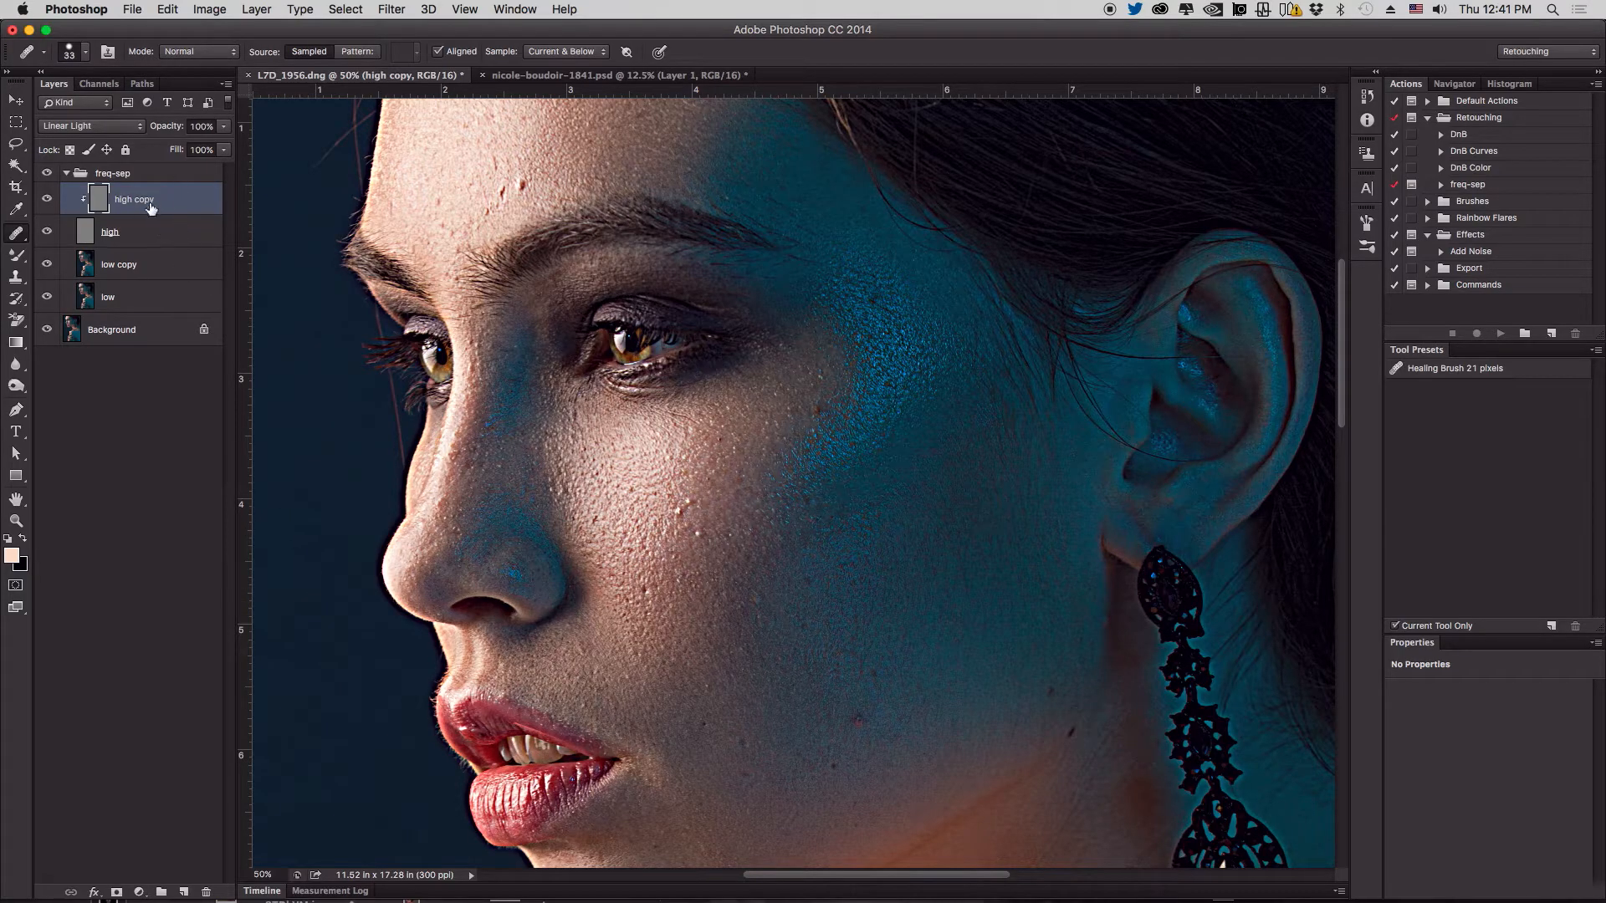
click(130, 127)
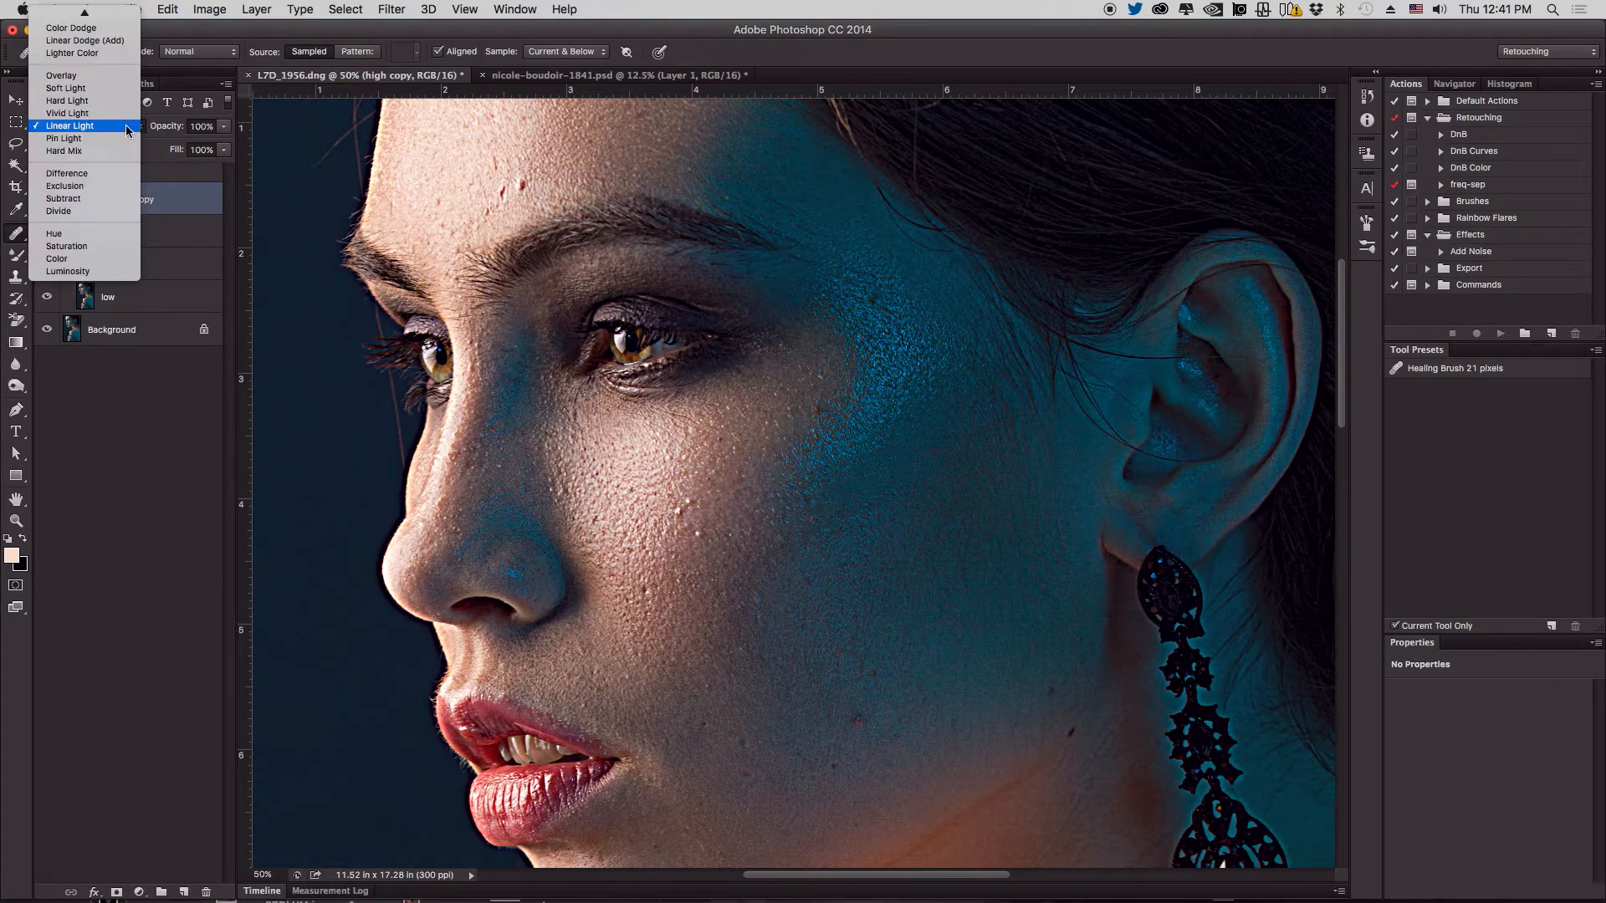
mouse_move(117, 5)
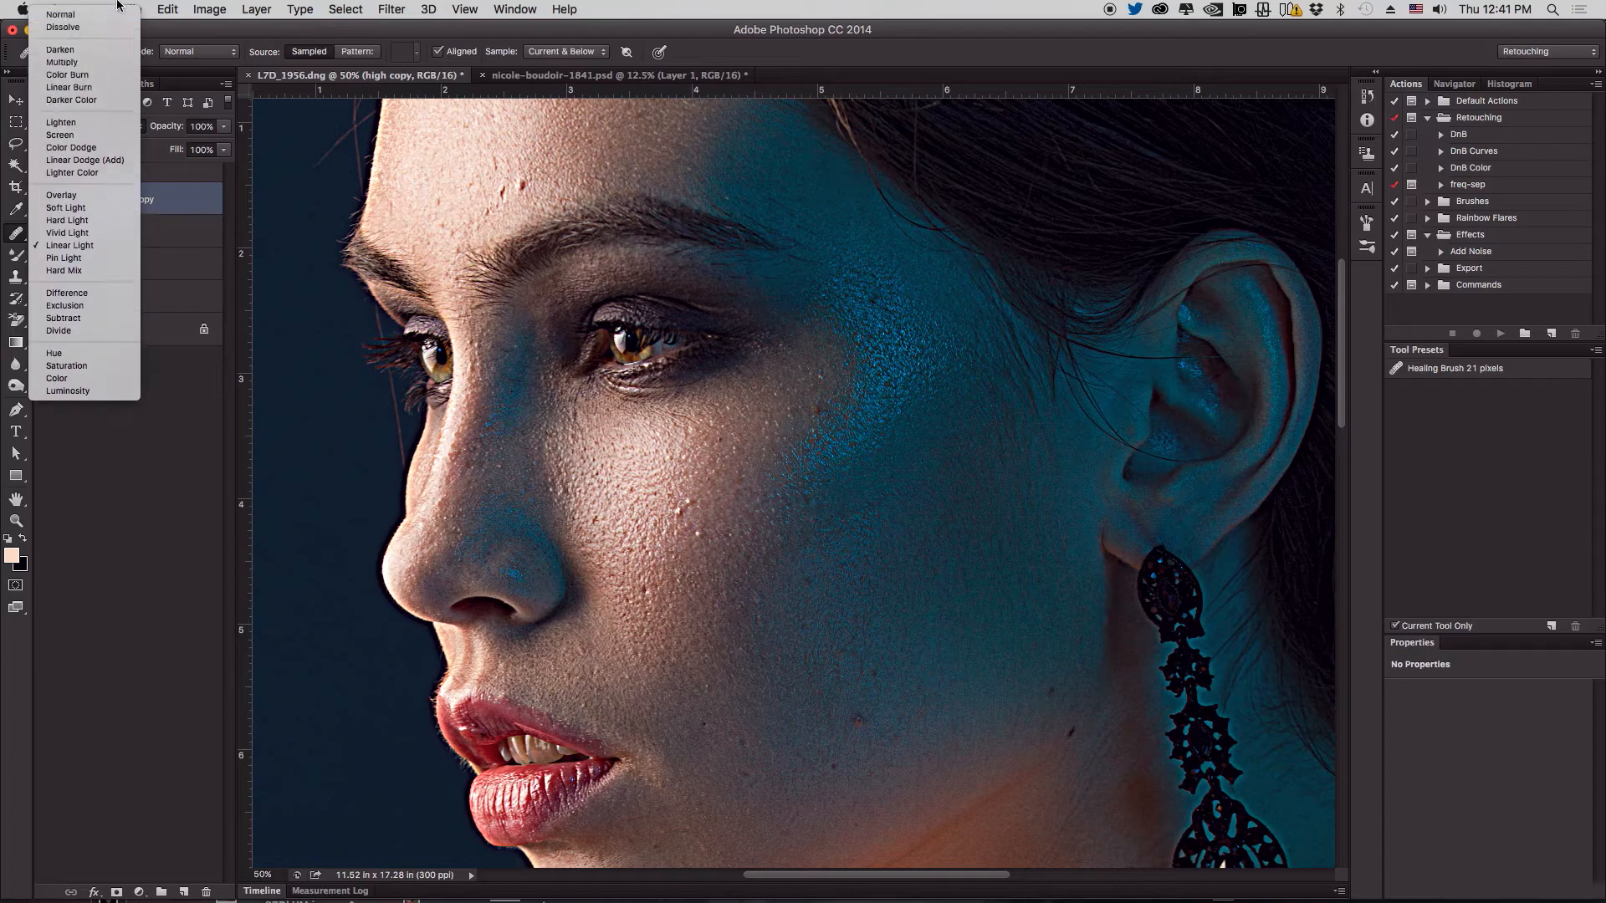
click(119, 15)
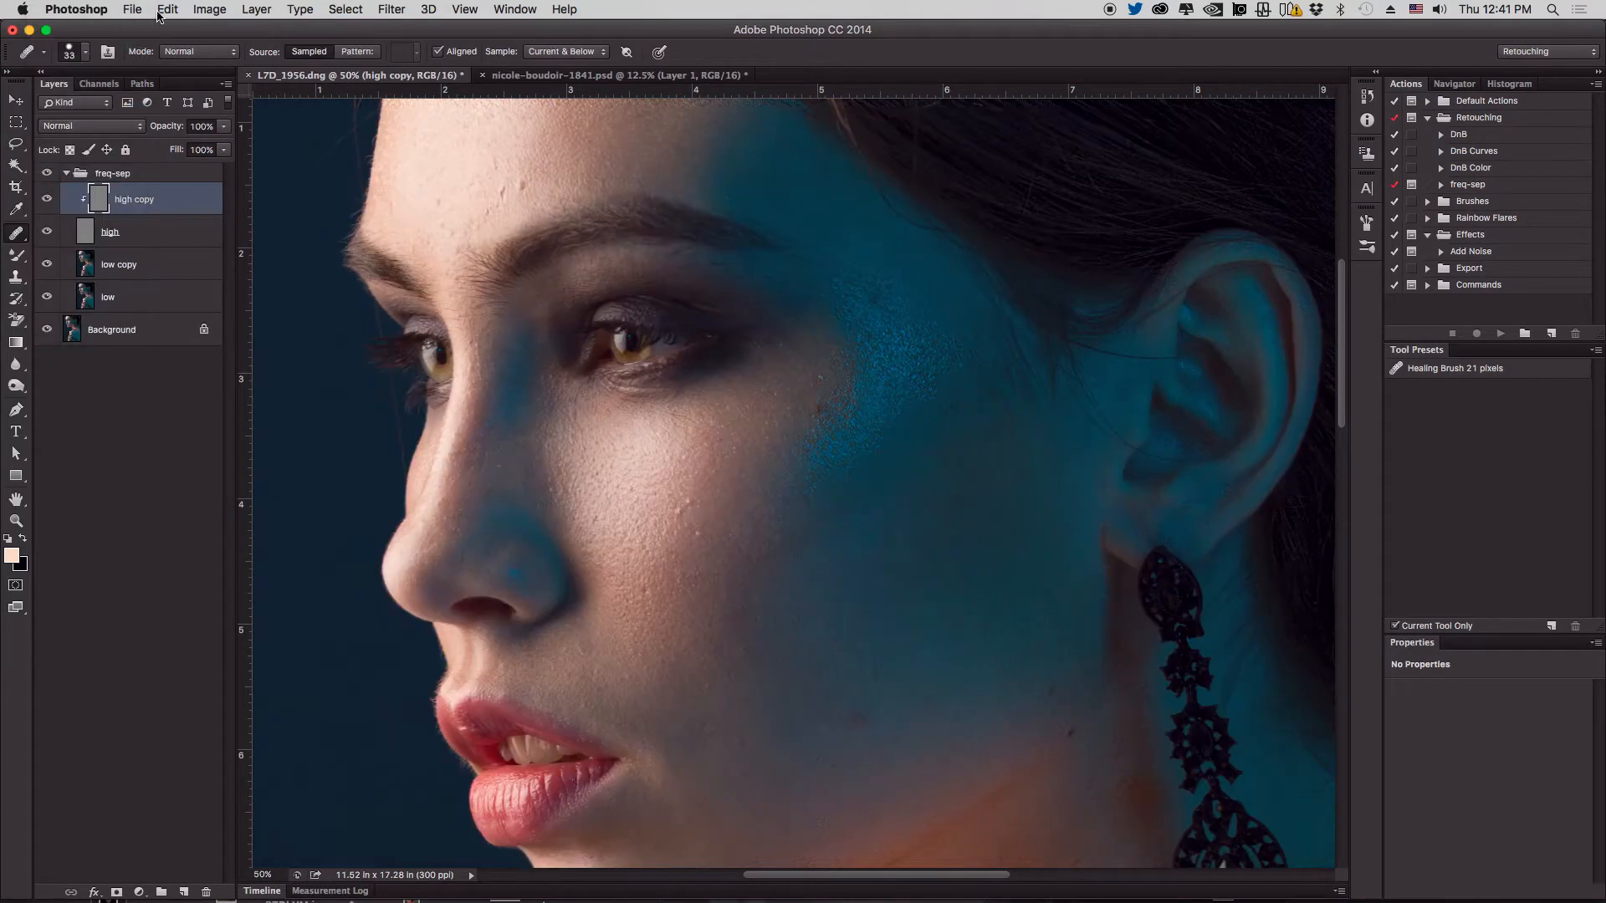
Set the Healing Brush to sample the Current Layer, keeping the high copy as the active layer
click(590, 53)
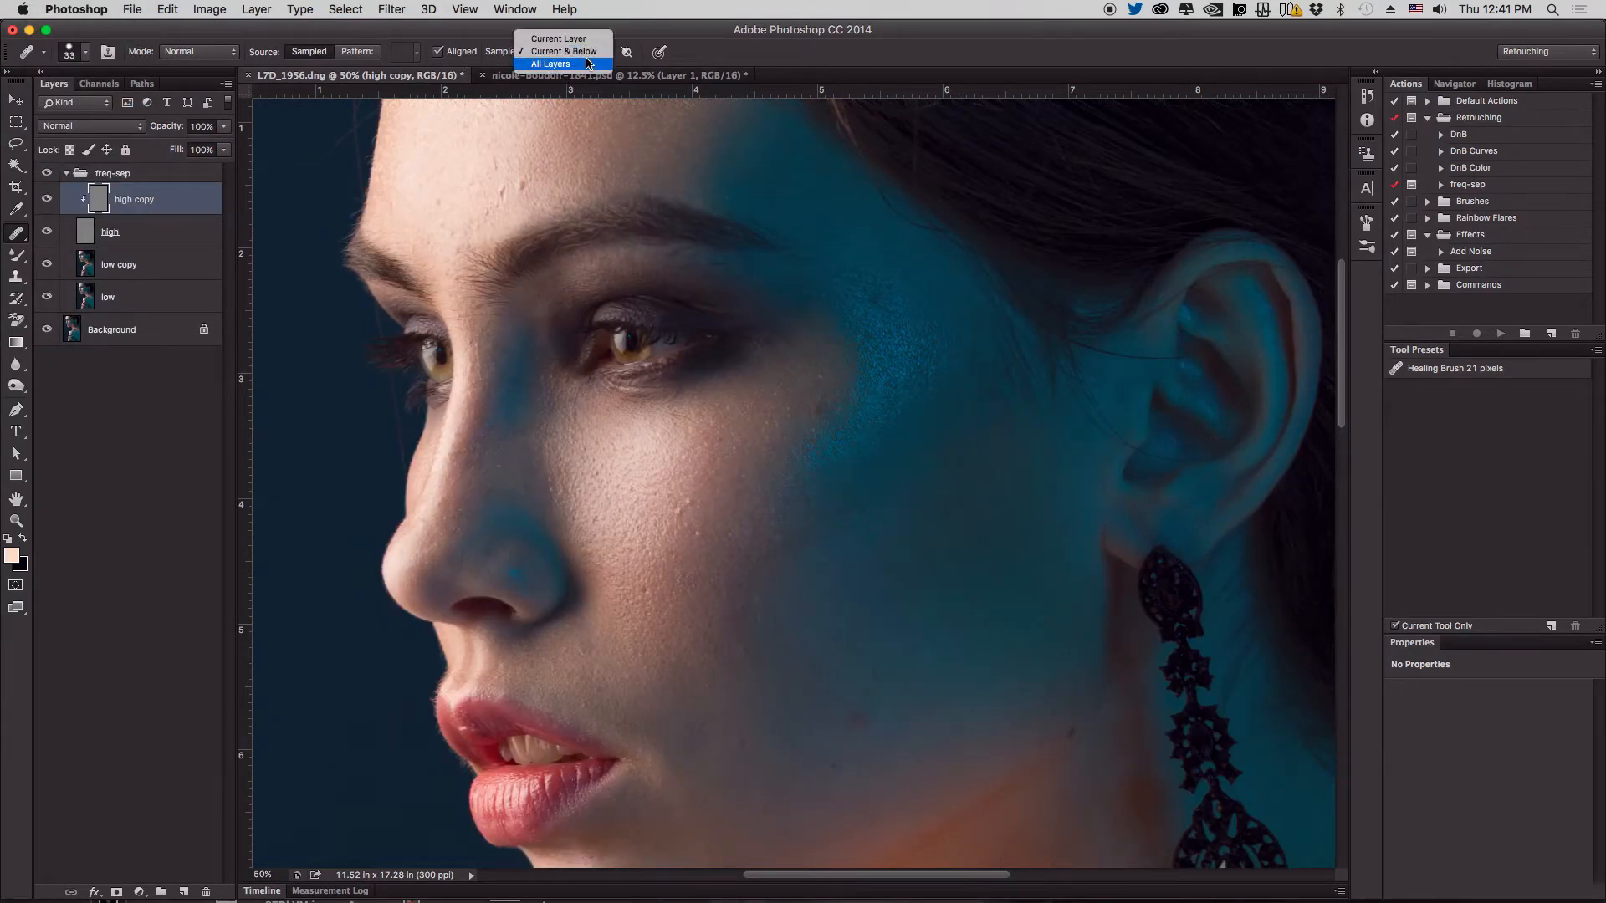
click(590, 38)
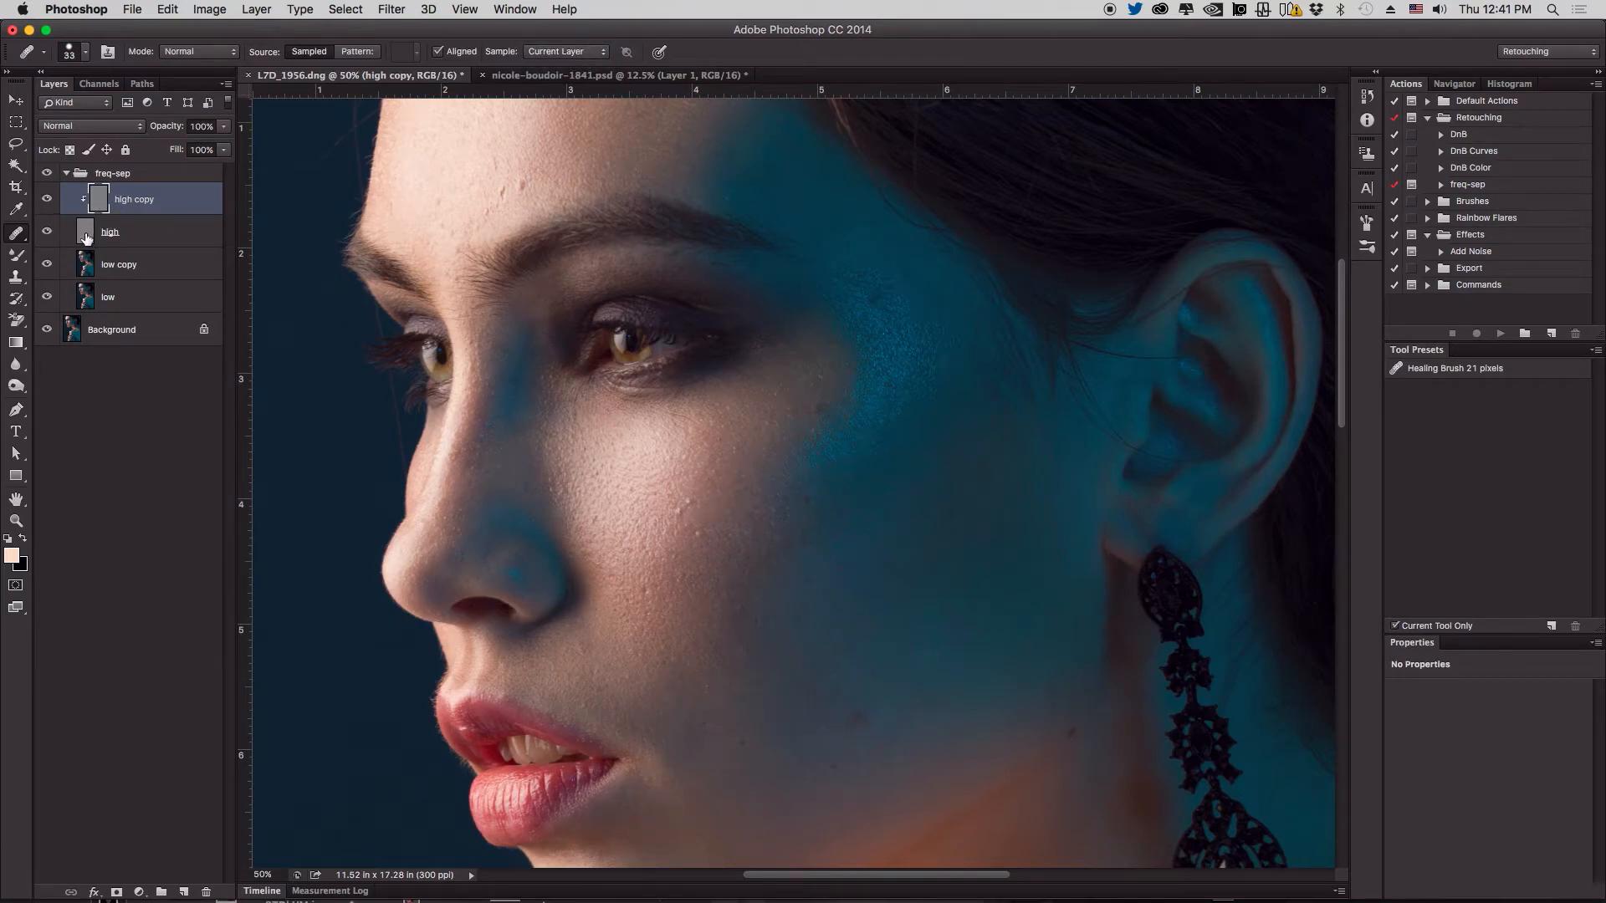
key(alt+bracketleft)
key(alt+bracketright)
Heal the small bumps on the forehead above the nearer eyebrow on the high copy, sampling clean texture nearby
scroll(574, 347, up, 4)
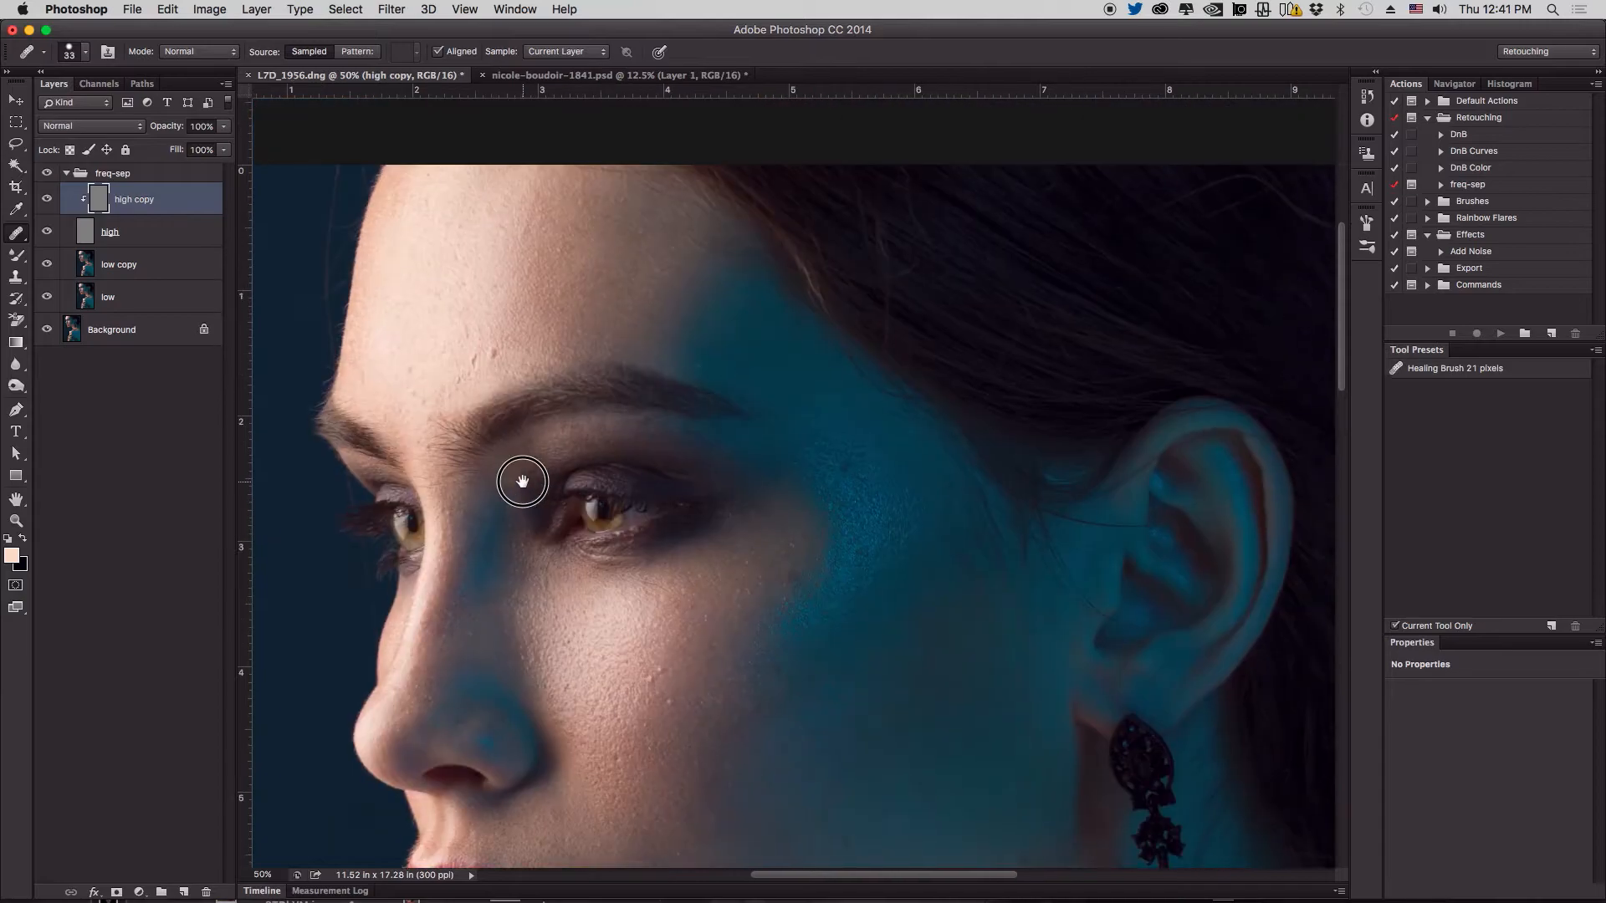
click(465, 323)
drag(491, 353, 512, 344)
alt+click(476, 304)
click(507, 340)
alt+click(514, 300)
click(530, 354)
alt+click(474, 305)
click(478, 359)
alt+click(474, 309)
click(456, 384)
click(445, 348)
alt+click(474, 312)
click(453, 357)
Heal the texture blemishes along the front of the forehead, from above the far eyebrow up toward the hairline
alt+click(418, 316)
click(412, 377)
click(411, 387)
alt+click(407, 363)
click(362, 370)
click(392, 342)
click(411, 339)
alt+click(407, 305)
click(434, 293)
alt+click(434, 366)
click(435, 319)
alt+click(412, 341)
click(396, 298)
click(424, 266)
alt+click(414, 279)
click(416, 240)
Clean up the remaining texture spots on the upper forehead just below the hairline with the Healing Brush
alt+click(481, 232)
click(462, 229)
alt+click(481, 243)
click(455, 257)
alt+click(503, 285)
click(517, 251)
alt+click(499, 229)
click(513, 236)
alt+click(449, 299)
click(480, 290)
alt+click(467, 219)
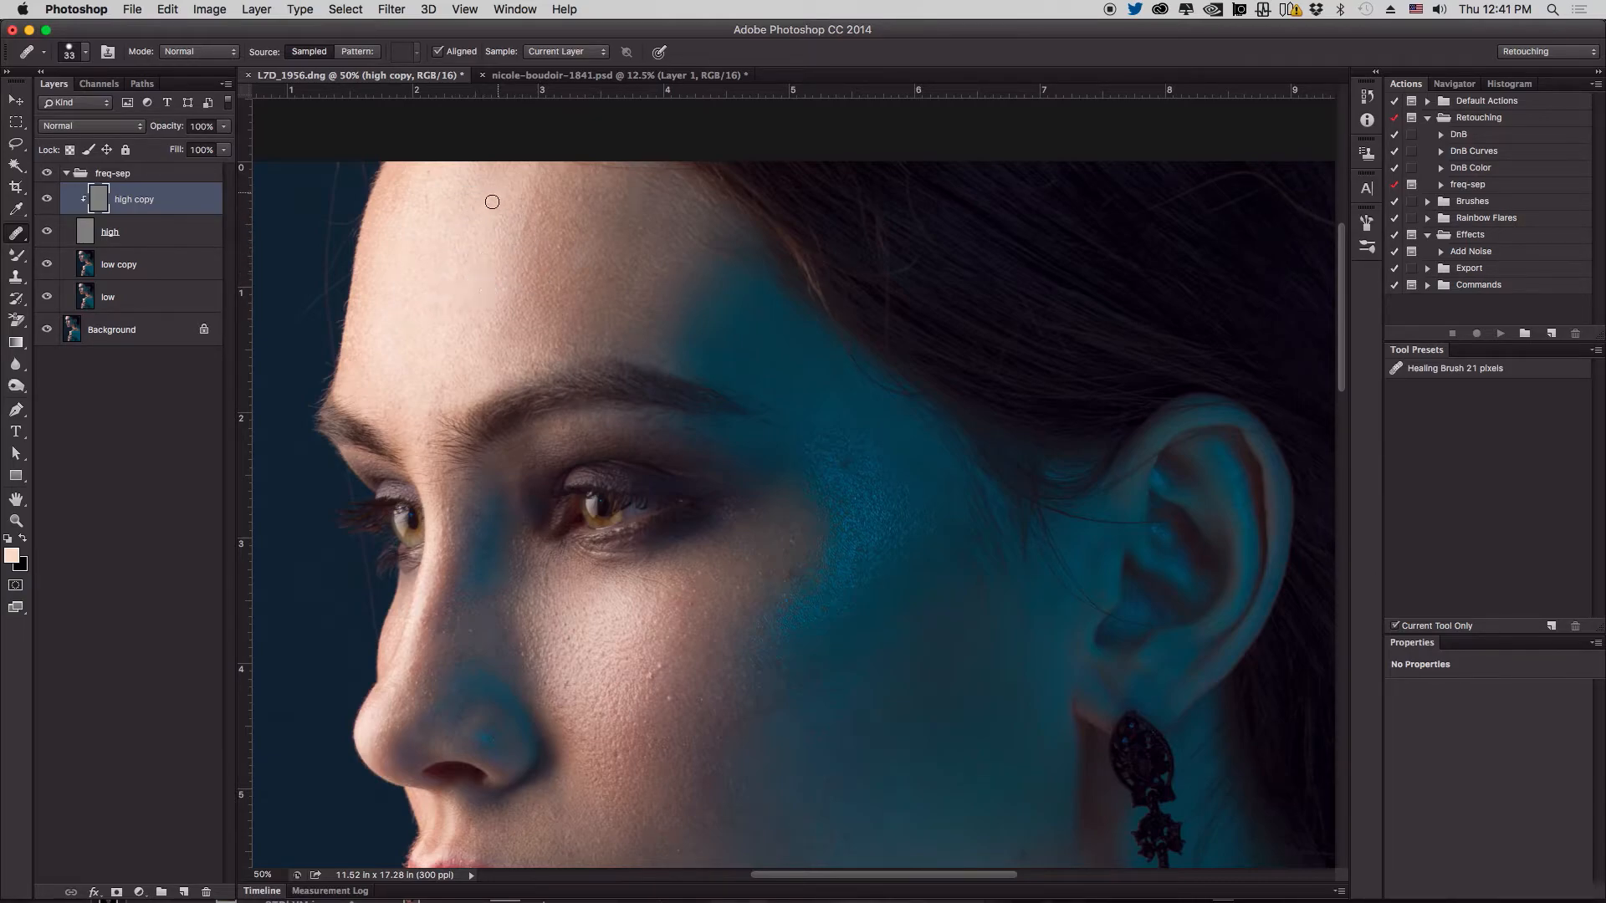
click(431, 206)
Heal the raised bumps on the cheek below the nearer eye on the high copy
drag(723, 414, 670, 278)
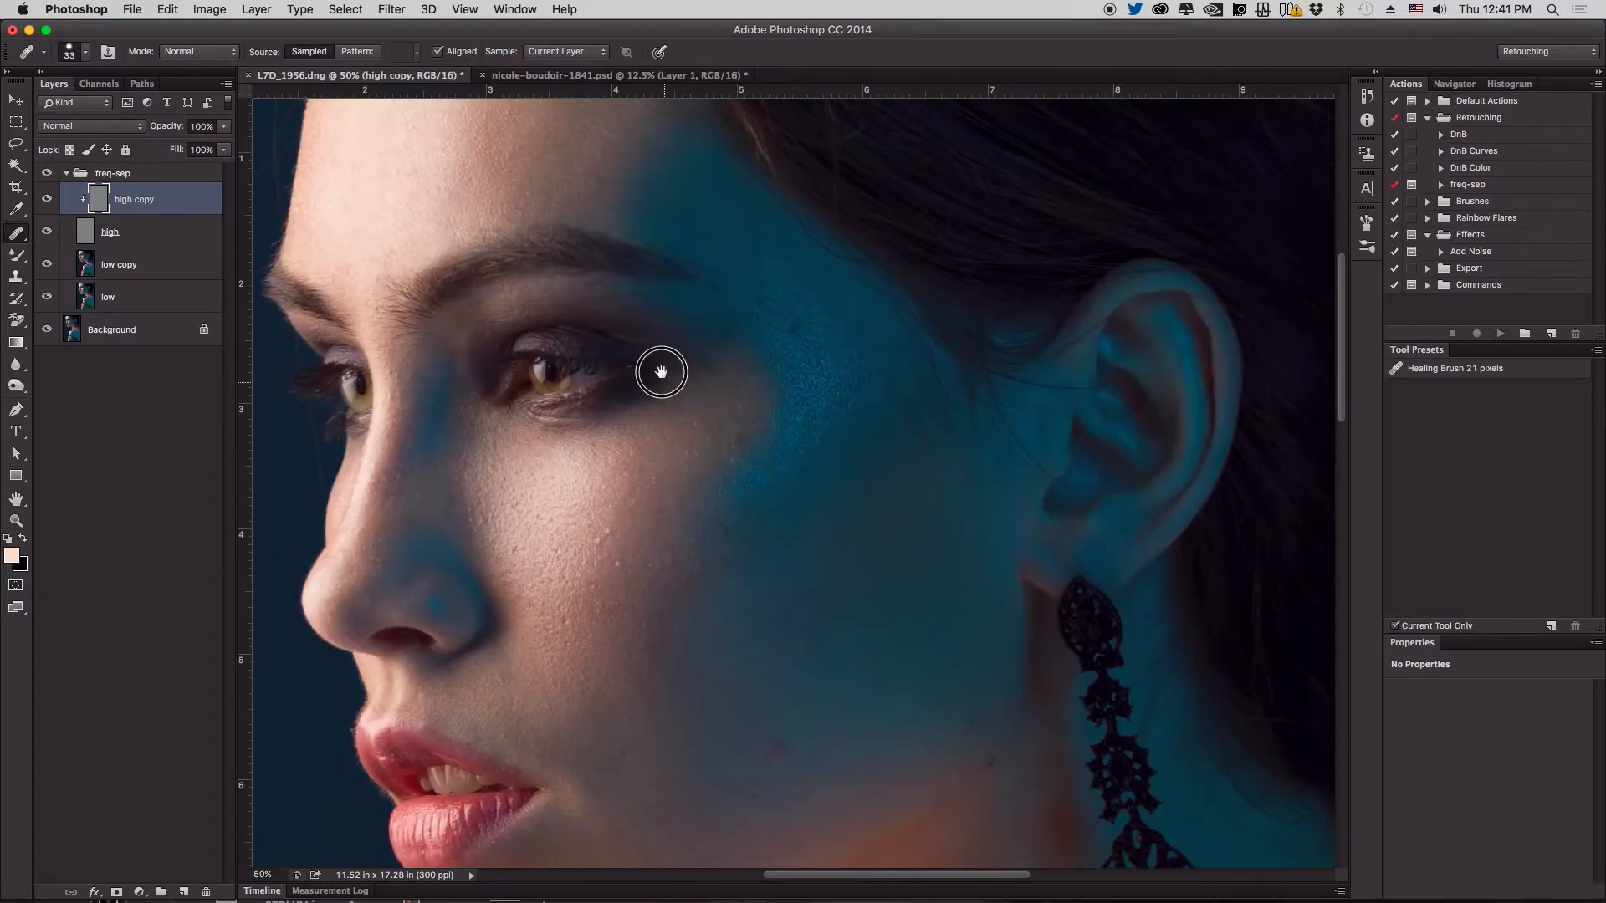
drag(661, 382, 617, 254)
alt+click(550, 359)
click(552, 402)
click(558, 393)
alt+click(563, 441)
click(572, 425)
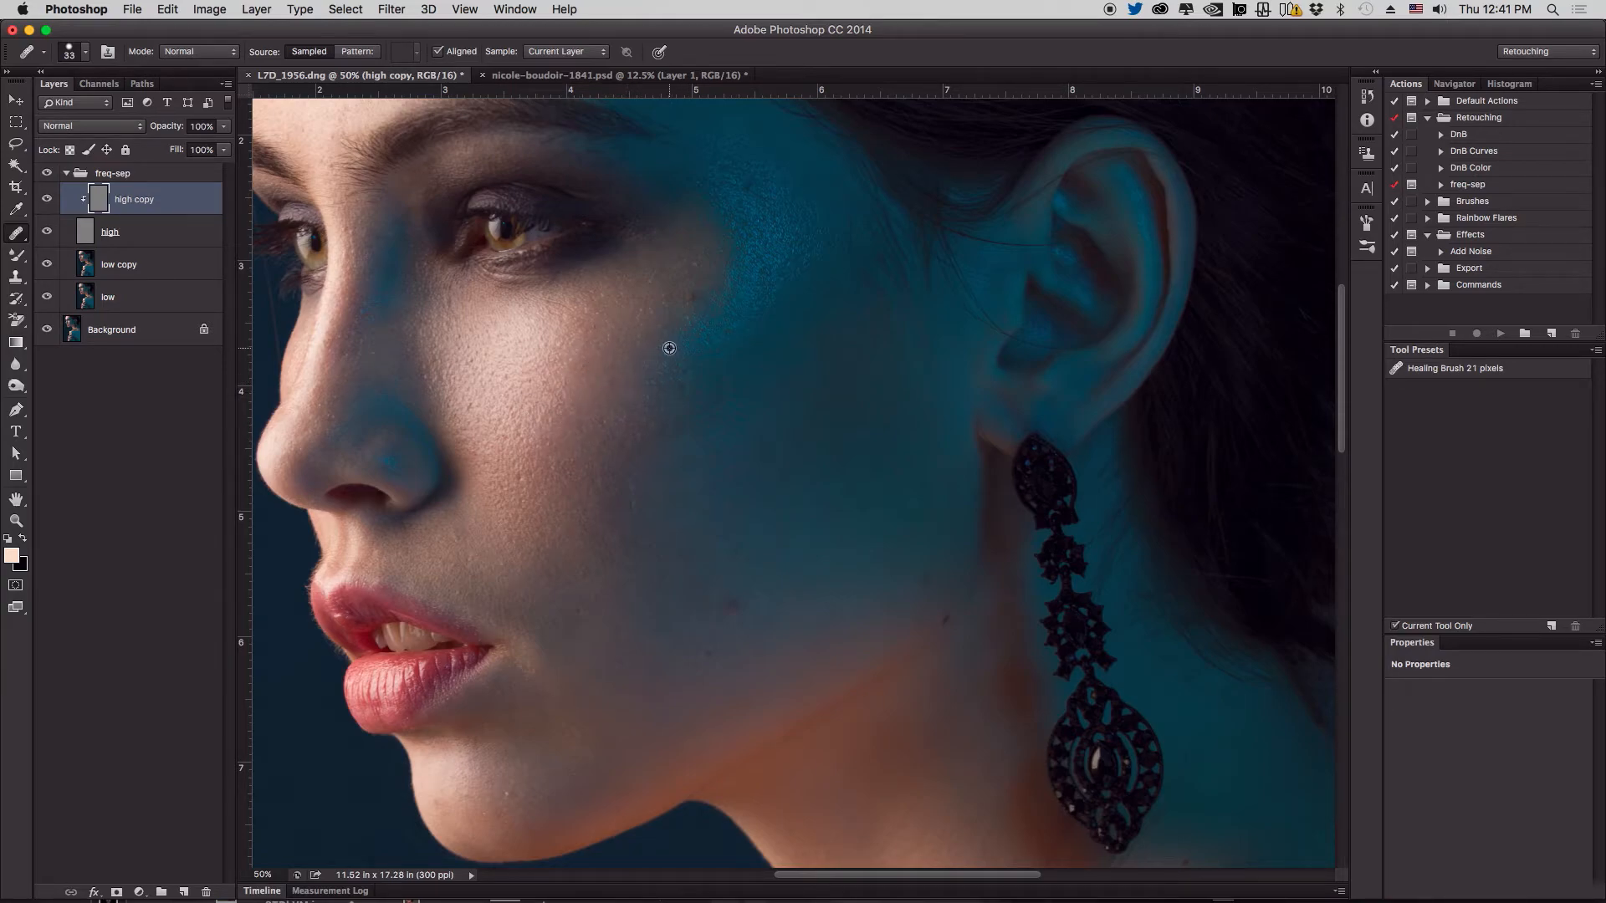
Heal the texture blemishes on the neck below the jaw and beside the earring on the high copy
scroll(610, 359, down, 5)
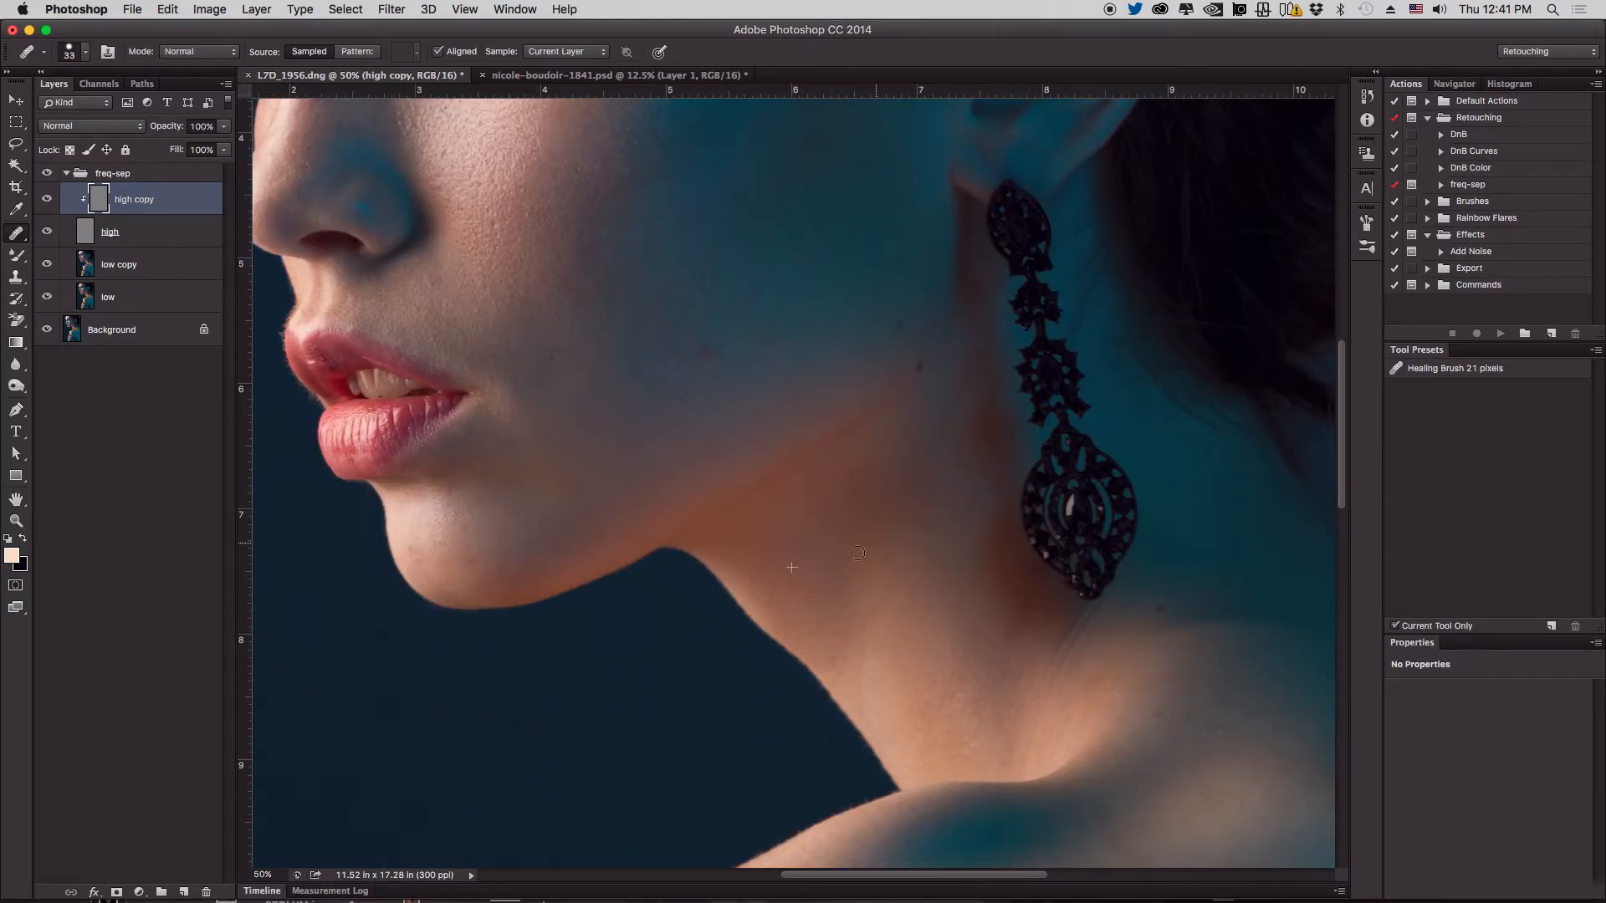
drag(847, 604, 893, 543)
alt+click(1019, 432)
mouse_move(1013, 474)
mouse_down()
mouse_move(889, 612)
mouse_move(724, 491)
mouse_up()
Heal the fine lines and texture marks on the lower neck down to the collarbone hollow
alt+click(911, 509)
drag(894, 504, 853, 599)
drag(881, 502, 846, 594)
alt+click(880, 557)
drag(835, 656, 836, 626)
alt+click(875, 562)
click(821, 622)
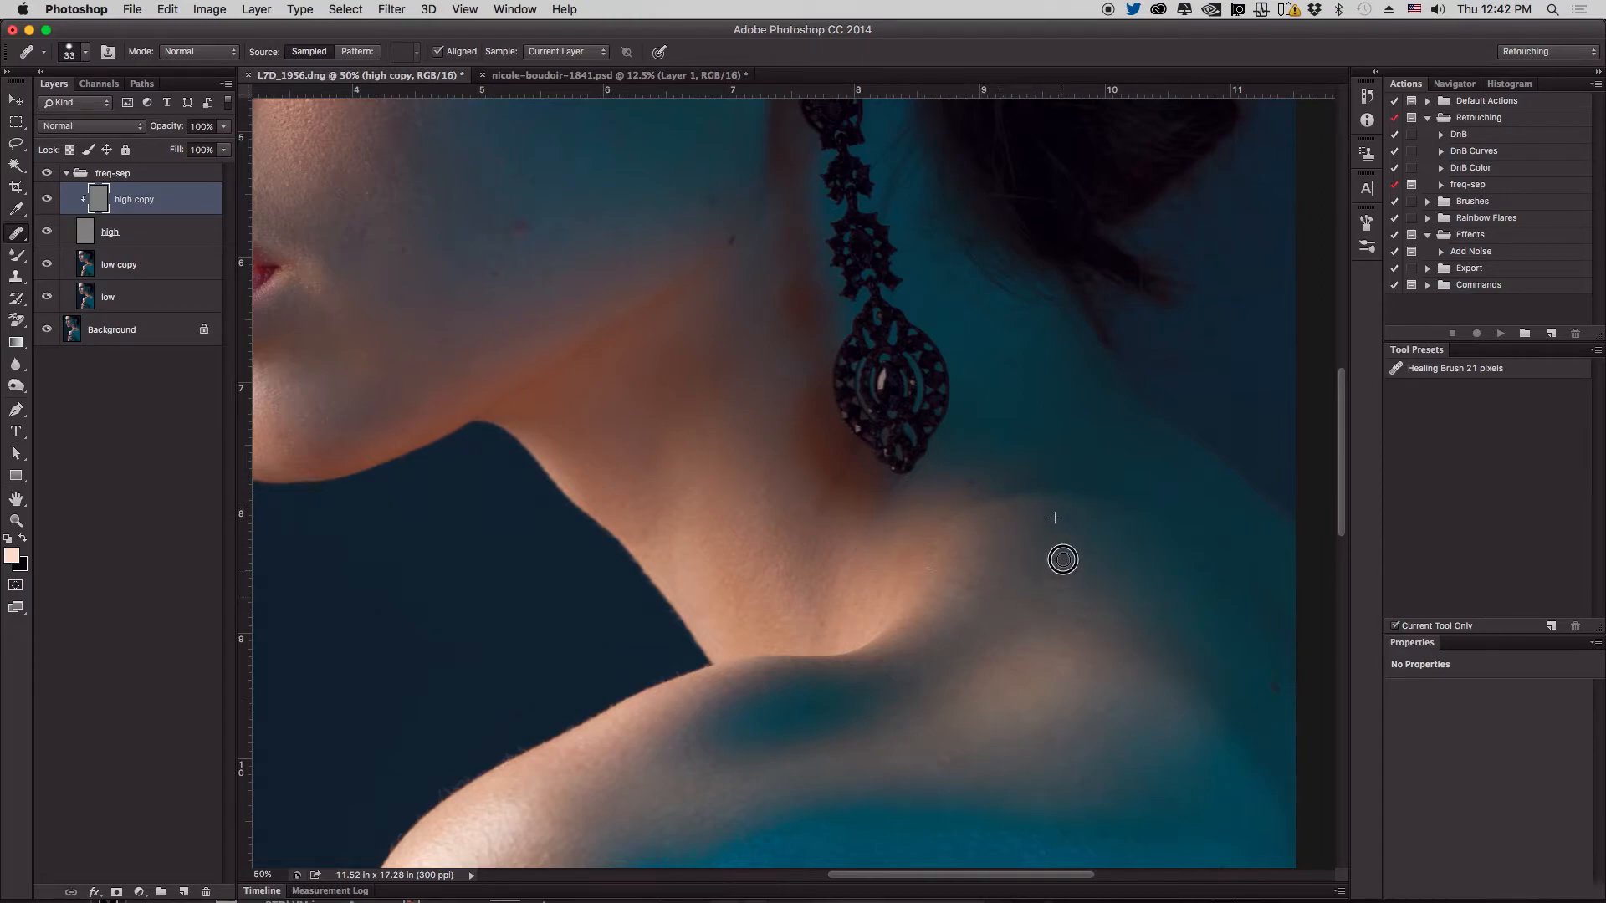
Heal the texture spots on the shoulder area behind the neck, below the earring
alt+click(1060, 568)
drag(1058, 611, 989, 580)
alt+click(1047, 605)
alt+click(1011, 574)
alt+click(1067, 550)
mouse_move(989, 669)
mouse_down()
mouse_move(973, 424)
mouse_move(1005, 425)
mouse_up()
Heal the texture spots on the upper shoulder behind the neck and around the area below the earring
alt+click(1037, 469)
alt+click(1066, 464)
drag(1053, 434, 1057, 438)
alt+click(1072, 438)
click(1033, 401)
alt+click(923, 365)
drag(917, 383, 913, 378)
alt+click(953, 369)
mouse_move(925, 352)
mouse_down()
mouse_move(923, 320)
mouse_move(977, 303)
mouse_up()
alt+click(941, 349)
alt+click(1034, 324)
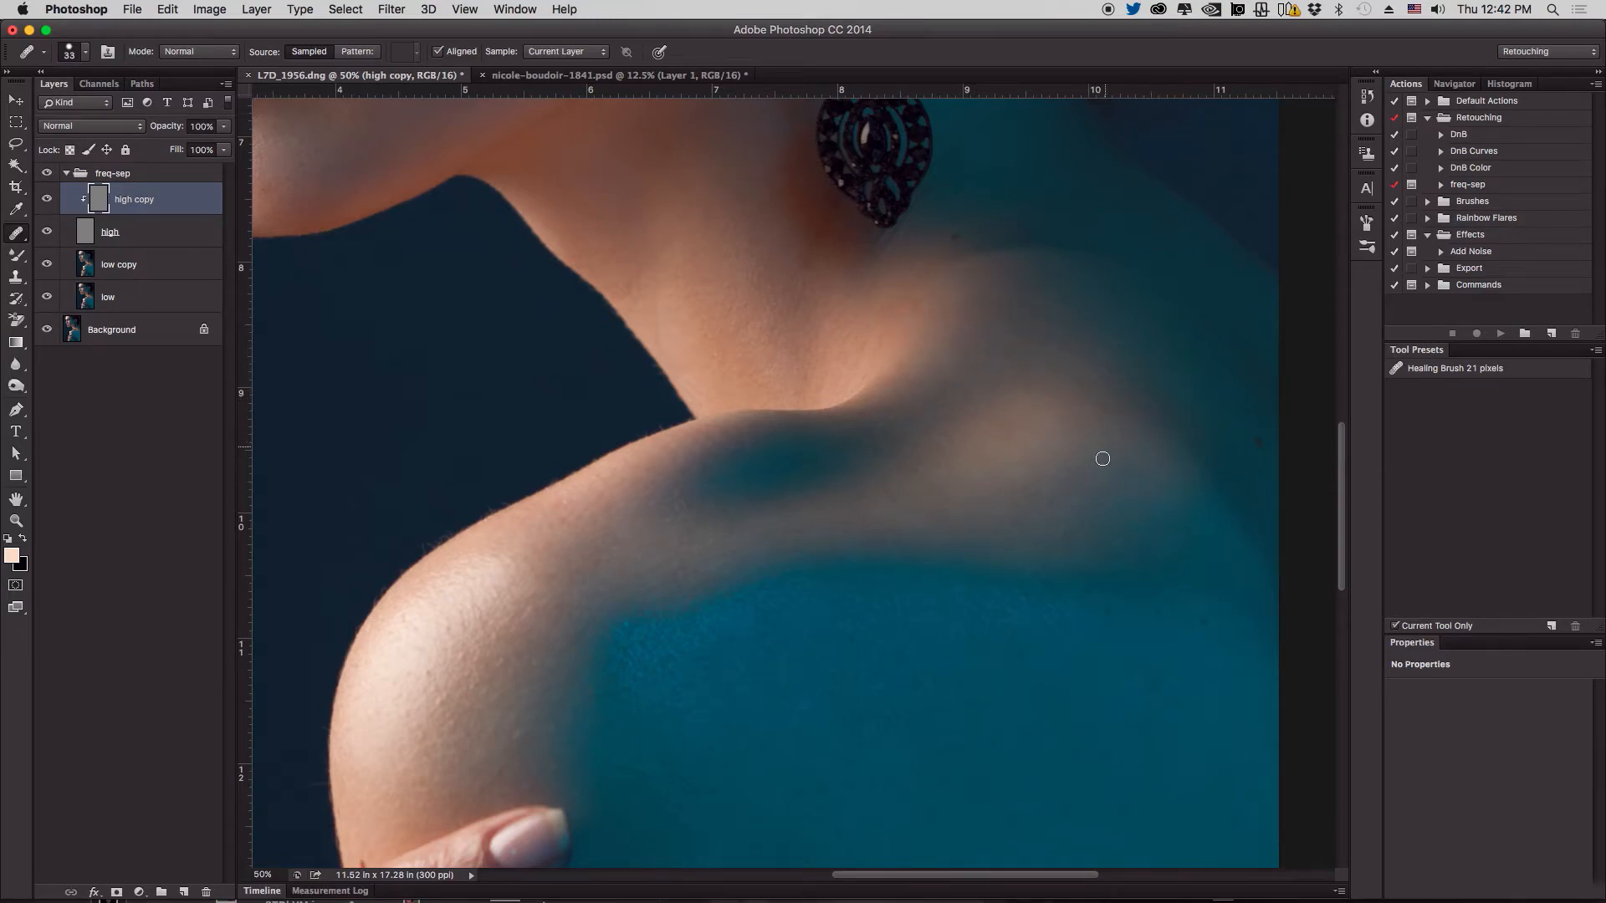
Heal the small spots on the shoulder blade toward the outer edge of the back
drag(1053, 431, 978, 251)
drag(1051, 431, 1050, 431)
alt+click(1144, 494)
click(1092, 490)
alt+click(1148, 544)
drag(1129, 530, 1127, 522)
alt+click(1144, 488)
click(1126, 463)
click(1143, 472)
alt+click(1153, 457)
click(1055, 460)
Heal the texture spots along the lower edge of the shoulder blade and the teal-lit upper back
alt+click(1022, 535)
alt+click(1090, 484)
click(1043, 491)
alt+click(1097, 513)
click(1101, 582)
alt+click(1112, 596)
click(1058, 599)
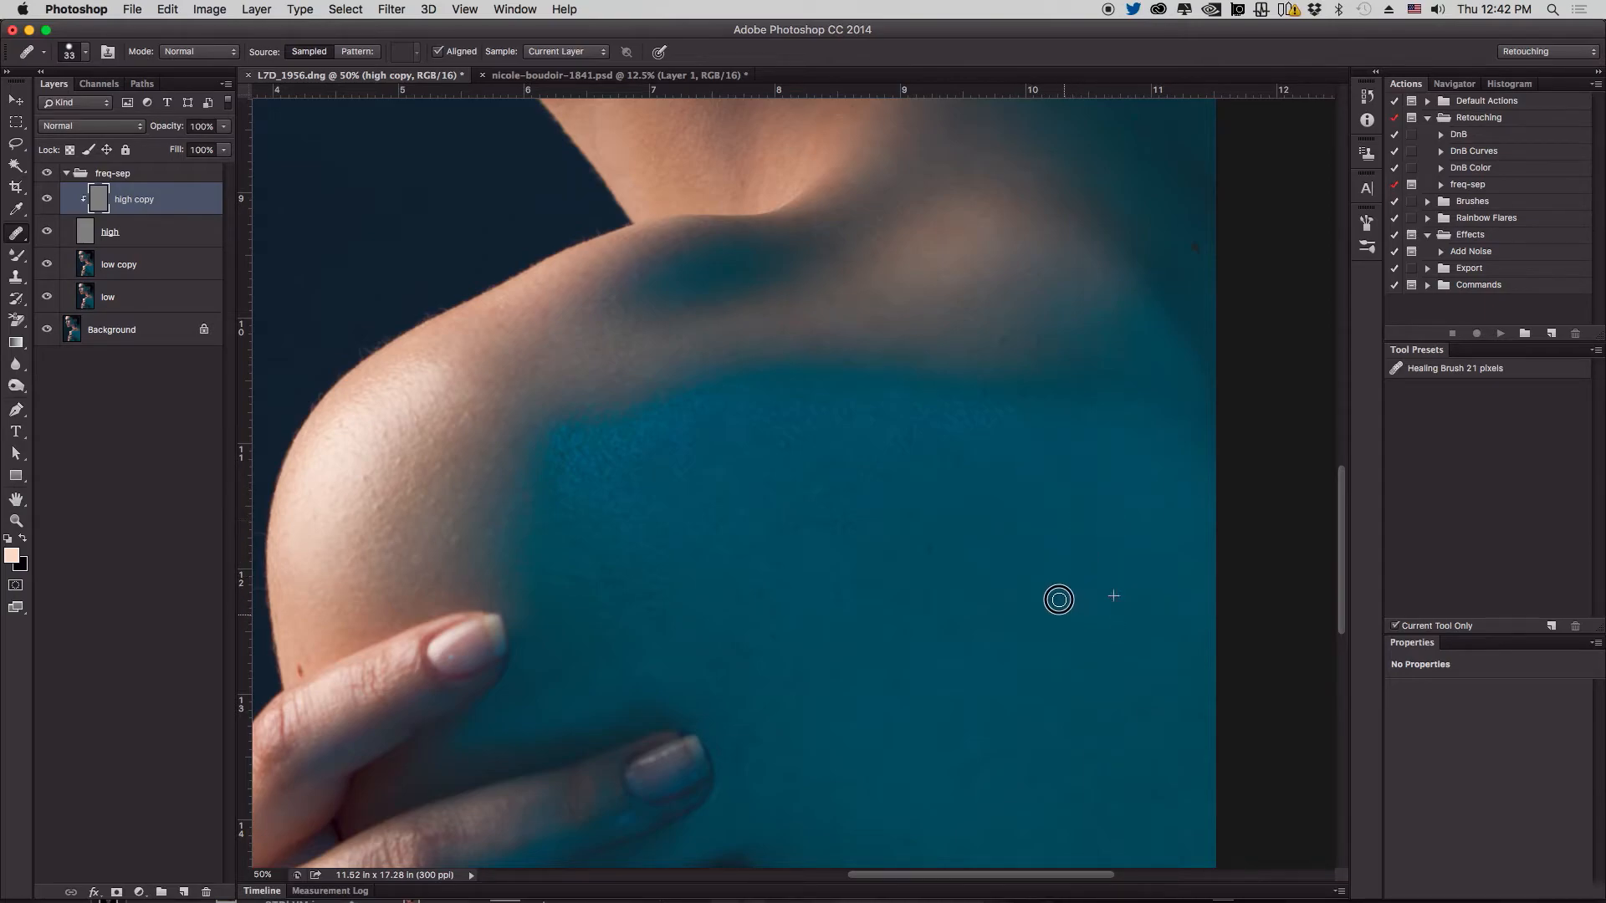
Heal the texture blemishes across the teal-lit middle of the back, between the shoulder and the fingertips
alt+click(981, 479)
click(991, 505)
alt+click(1021, 475)
click(981, 574)
alt+click(1025, 672)
drag(927, 622, 1011, 649)
alt+click(959, 636)
drag(925, 543, 940, 572)
alt+click(881, 650)
drag(842, 577, 851, 575)
alt+click(771, 637)
mouse_move(741, 598)
mouse_down()
mouse_move(778, 610)
mouse_move(775, 539)
mouse_up()
alt+click(741, 481)
drag(780, 439, 798, 442)
Heal the marks on the teal-lit back beyond the fingertips on the high copy
alt+click(835, 473)
click(795, 538)
mouse_move(795, 539)
mouse_down()
mouse_move(832, 504)
mouse_move(896, 523)
mouse_up()
alt+click(900, 547)
click(907, 498)
click(848, 473)
alt+click(1029, 509)
mouse_move(848, 473)
mouse_down()
mouse_move(953, 486)
mouse_move(904, 414)
mouse_up()
alt+click(1016, 479)
click(974, 467)
click(929, 412)
click(914, 444)
Heal the remaining texture spots from beside the fingertips across to the outer part of the back
mouse_move(753, 588)
mouse_down()
mouse_move(686, 355)
mouse_move(791, 527)
mouse_move(793, 490)
mouse_up()
alt+click(784, 467)
click(775, 510)
alt+click(811, 444)
click(751, 489)
drag(756, 439, 769, 444)
alt+click(817, 326)
click(830, 440)
alt+click(866, 343)
click(899, 370)
alt+click(956, 539)
mouse_move(955, 413)
mouse_down()
mouse_move(940, 402)
mouse_move(956, 393)
mouse_move(1045, 451)
mouse_up()
alt+click(990, 479)
click(991, 437)
alt+click(1023, 470)
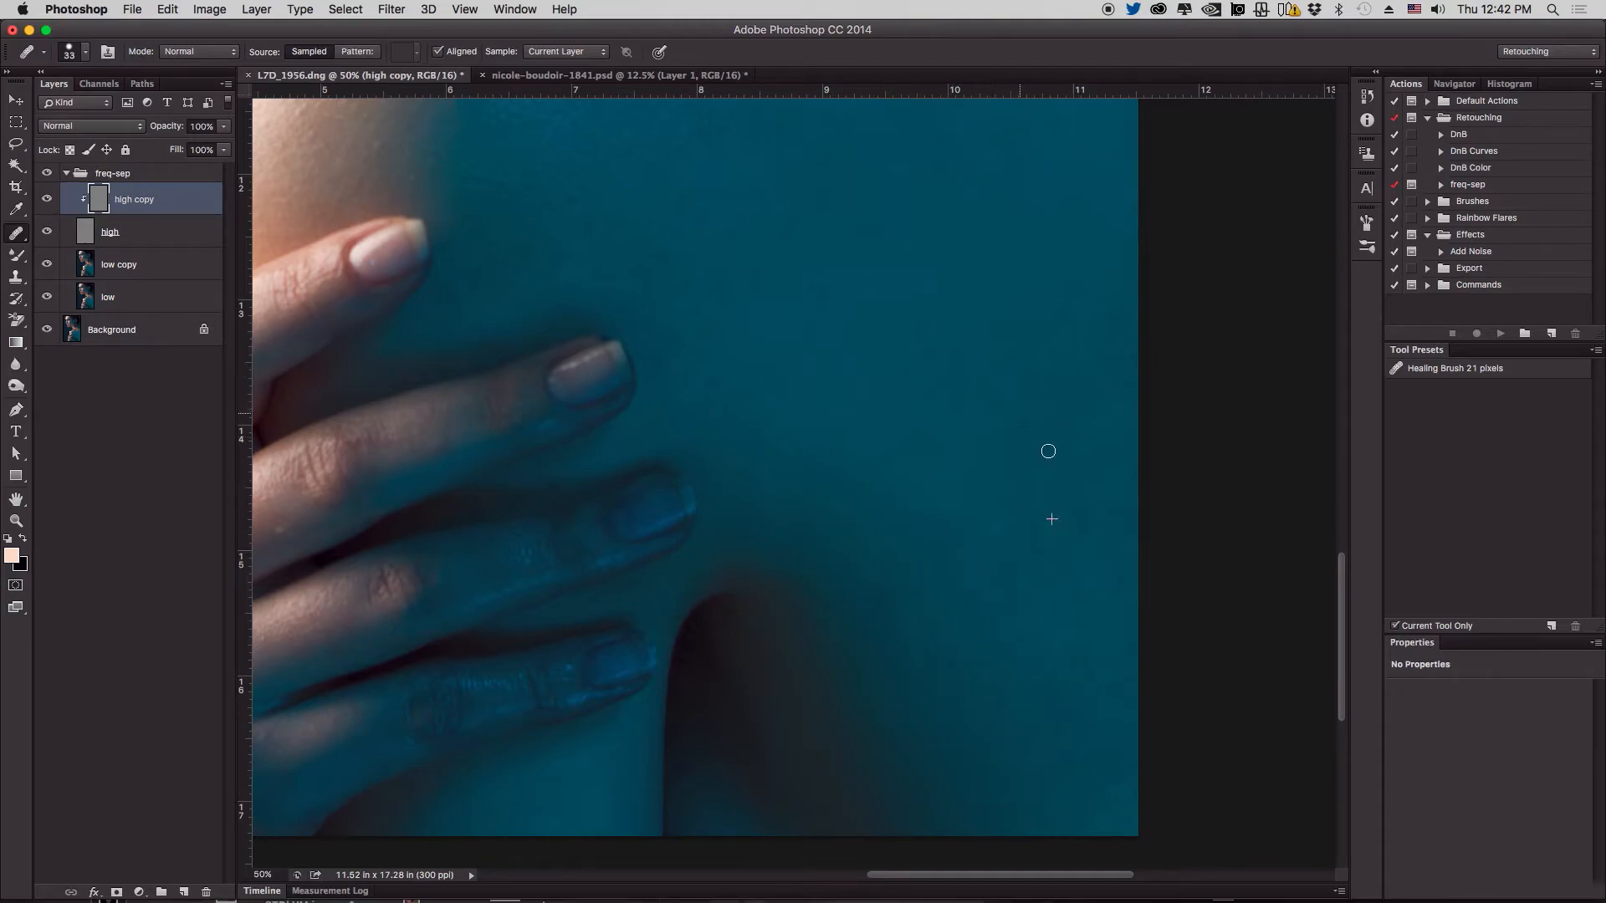
Heal the texture spots on the lowest part of the back, near the image's bottom edge
drag(923, 440, 920, 271)
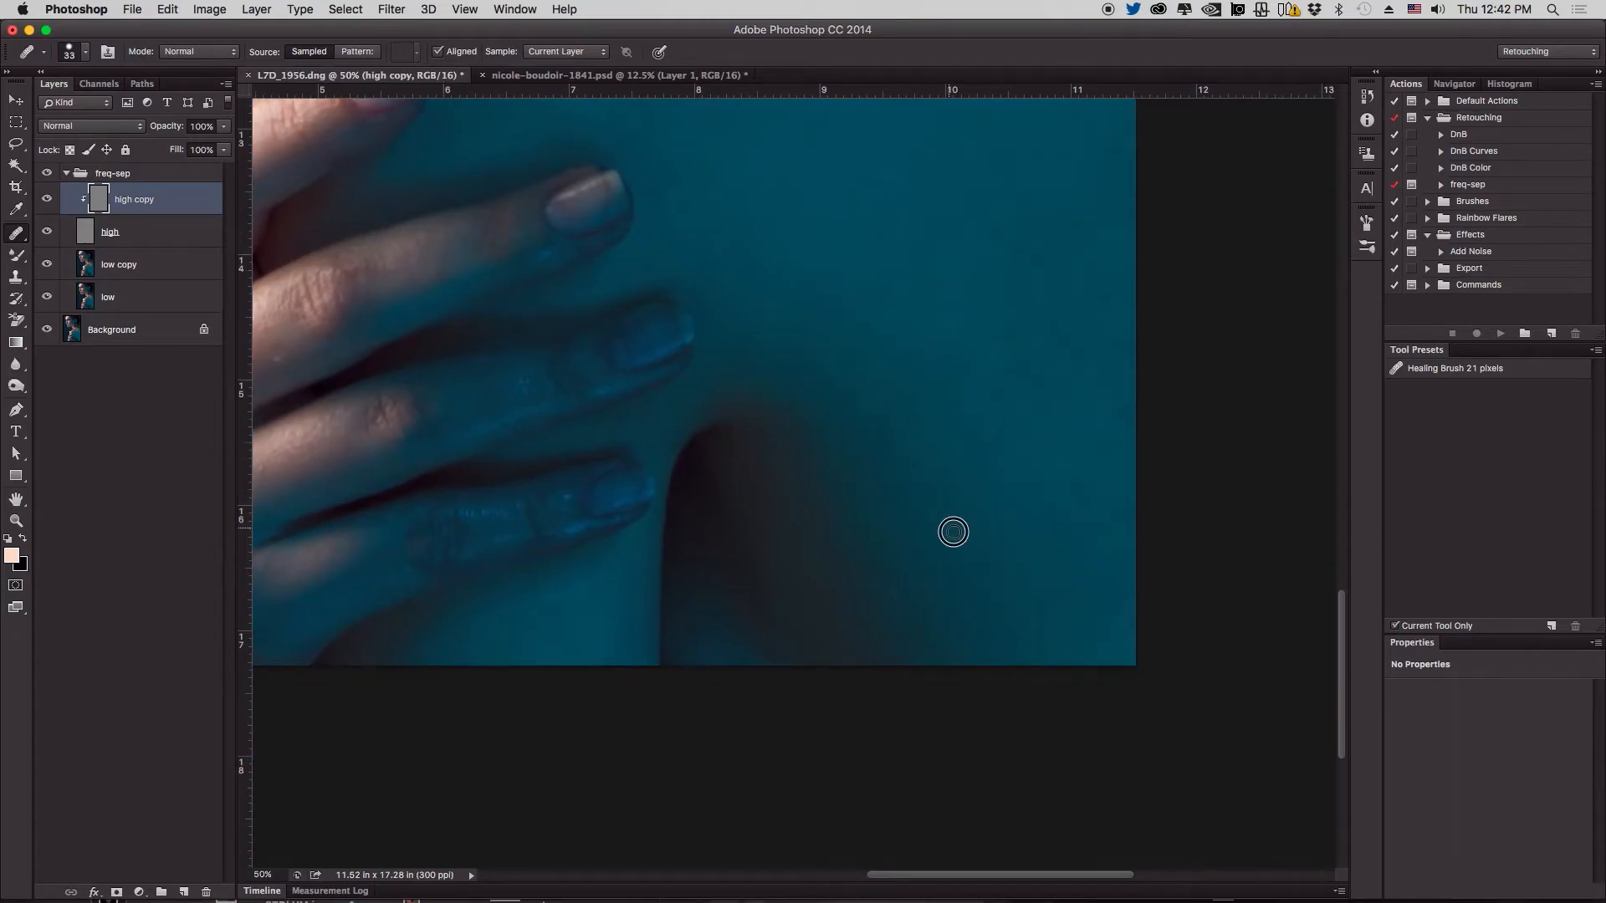
alt+click(946, 534)
click(973, 443)
alt+click(1011, 542)
Heal the dark spots on the lower cheek just above the jawline
drag(848, 379, 995, 379)
drag(912, 304, 981, 378)
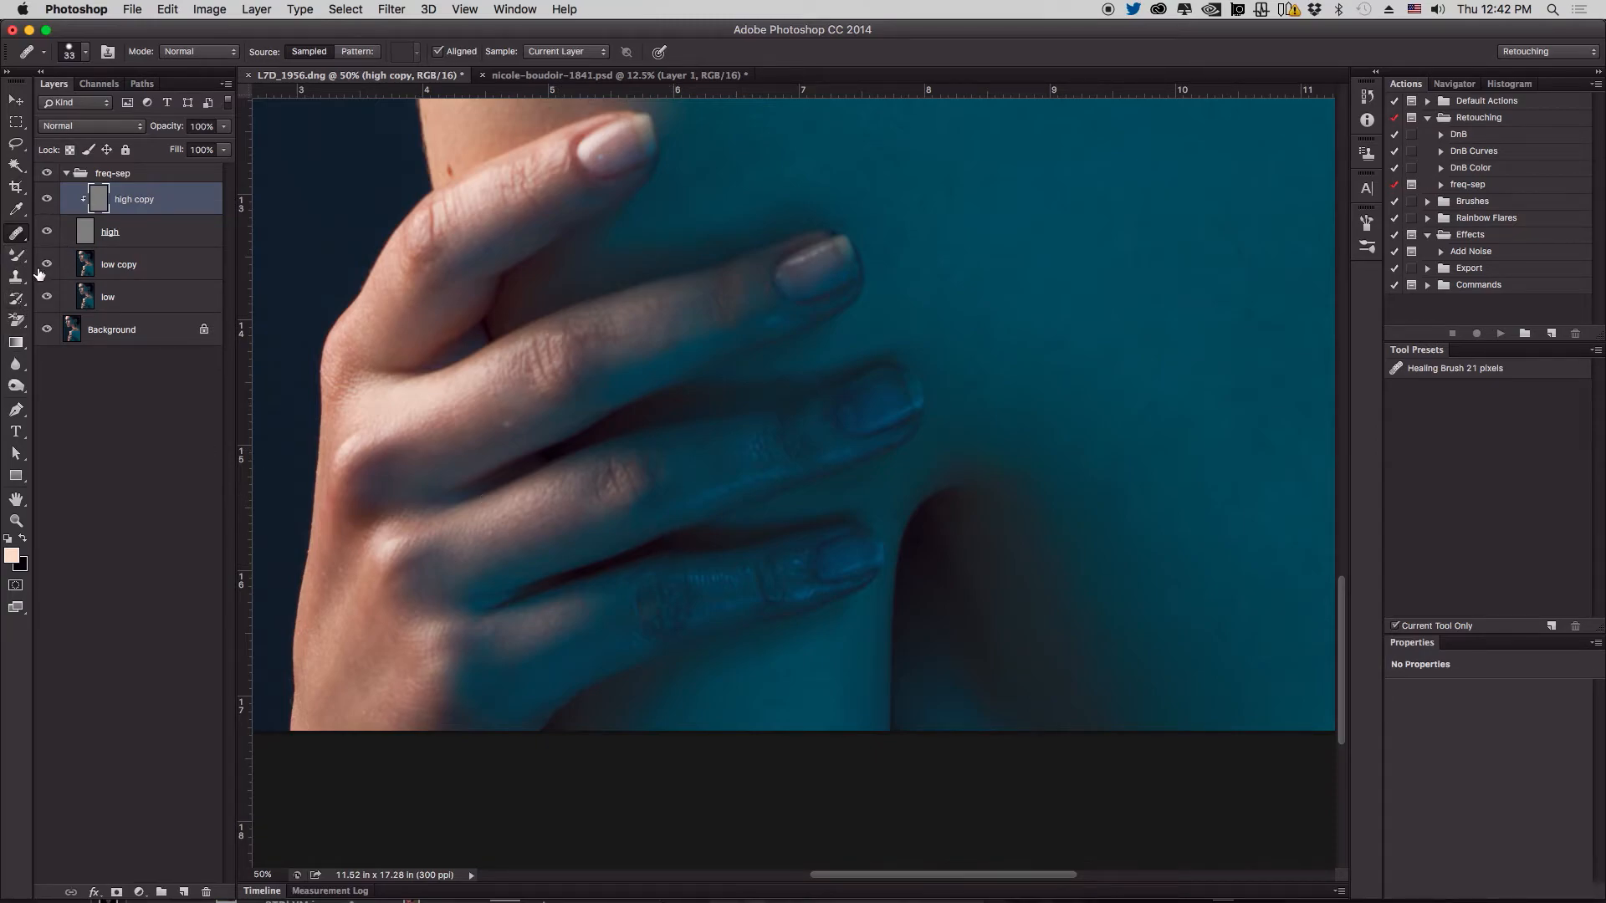
scroll(691, 423, up, 5)
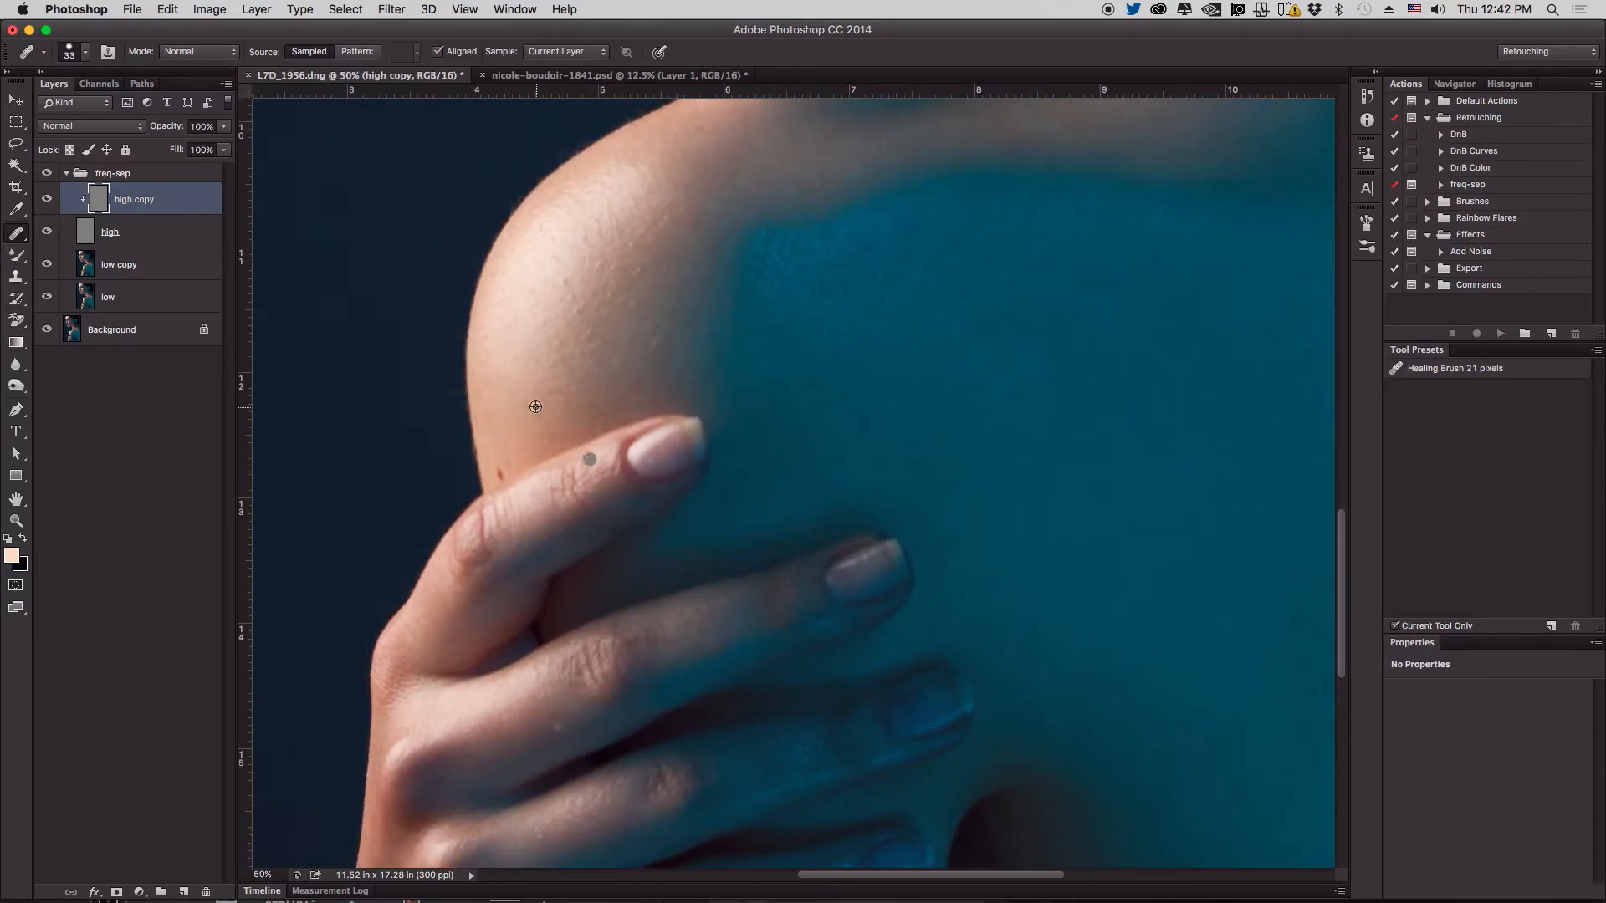
drag(816, 296, 738, 577)
drag(711, 335, 717, 644)
drag(635, 334, 759, 646)
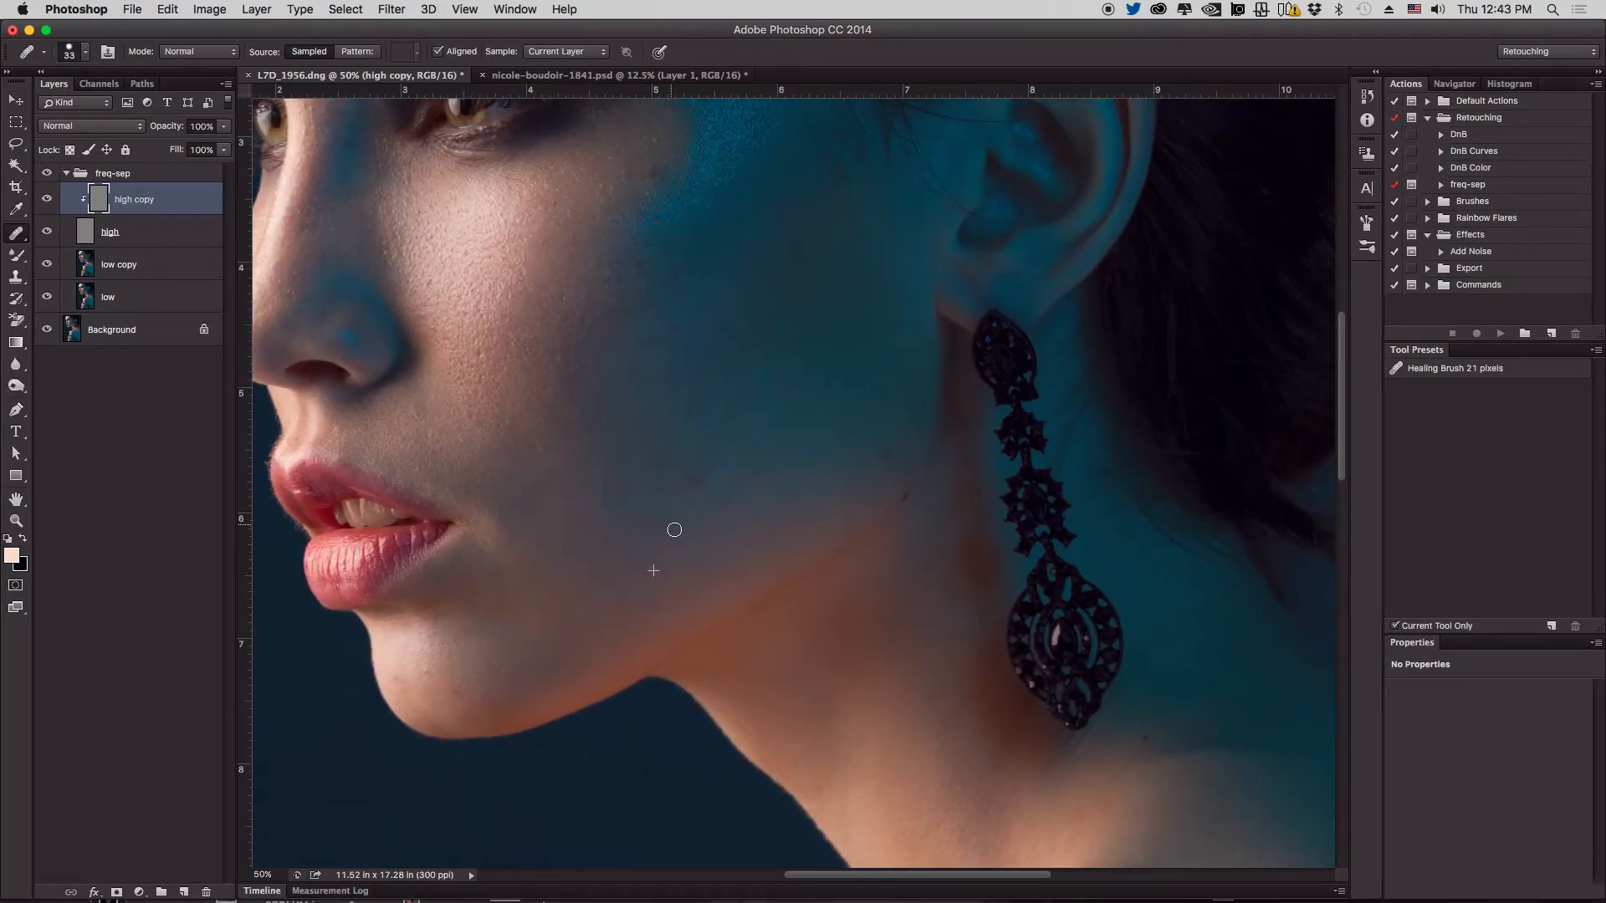
click(691, 482)
alt+click(738, 526)
click(725, 483)
Reduce the Healing Brush to 9 px and heal the fine marks beneath the outer part of the nearer eyebrow
drag(740, 334, 756, 478)
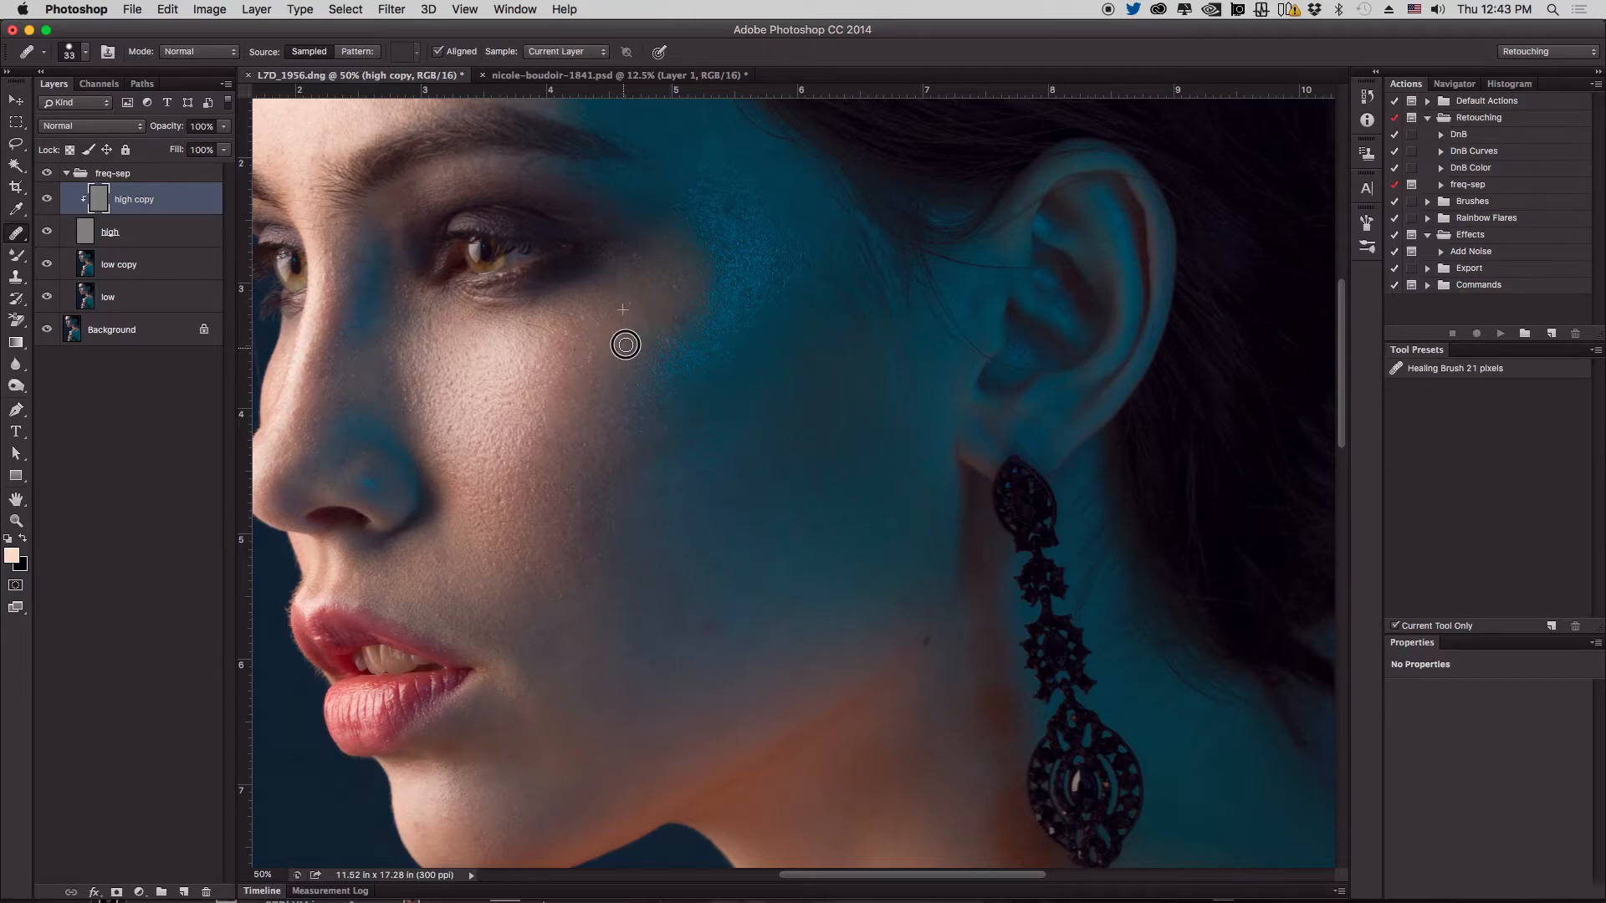
key(super+plus)
key(super+plus)
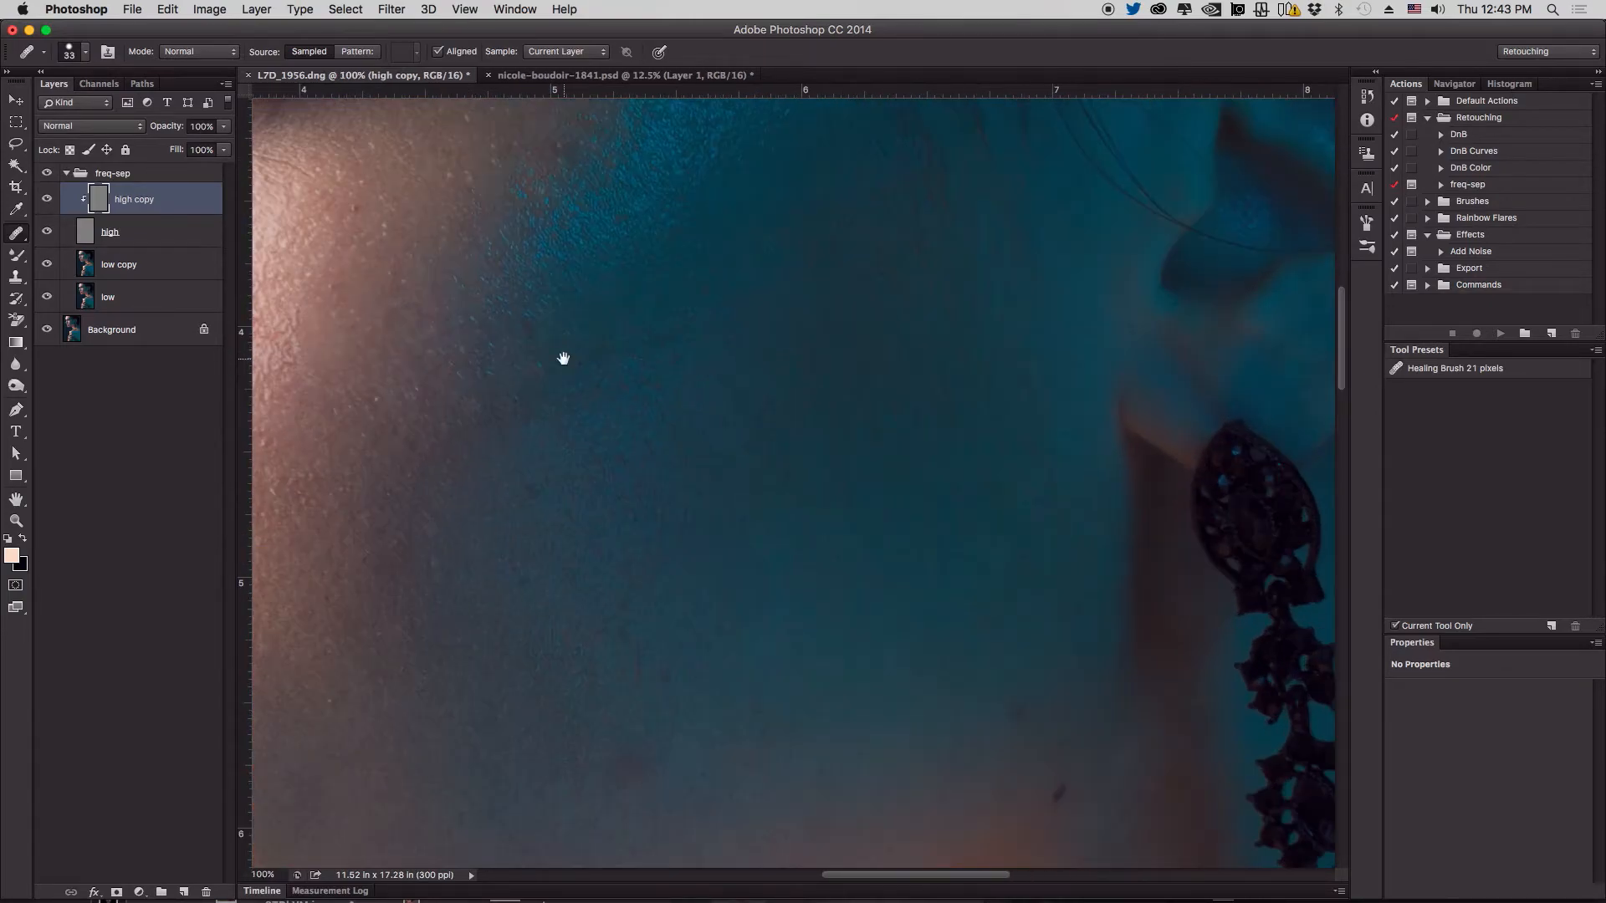
drag(650, 383, 914, 680)
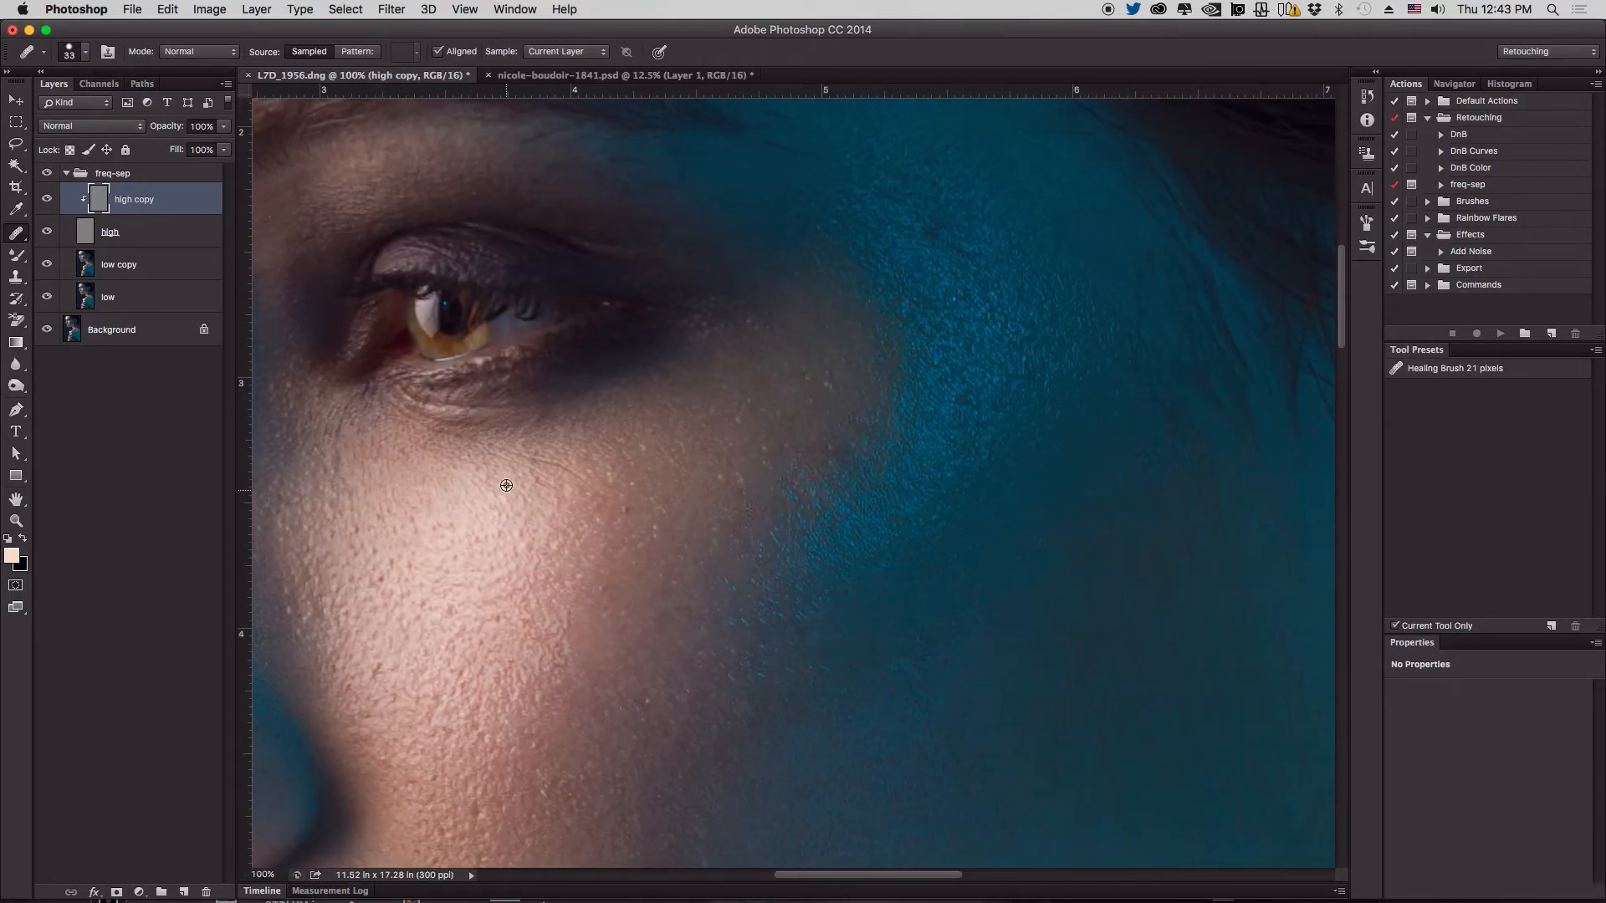
drag(549, 513, 535, 516)
drag(789, 476, 972, 641)
drag(755, 283, 725, 223)
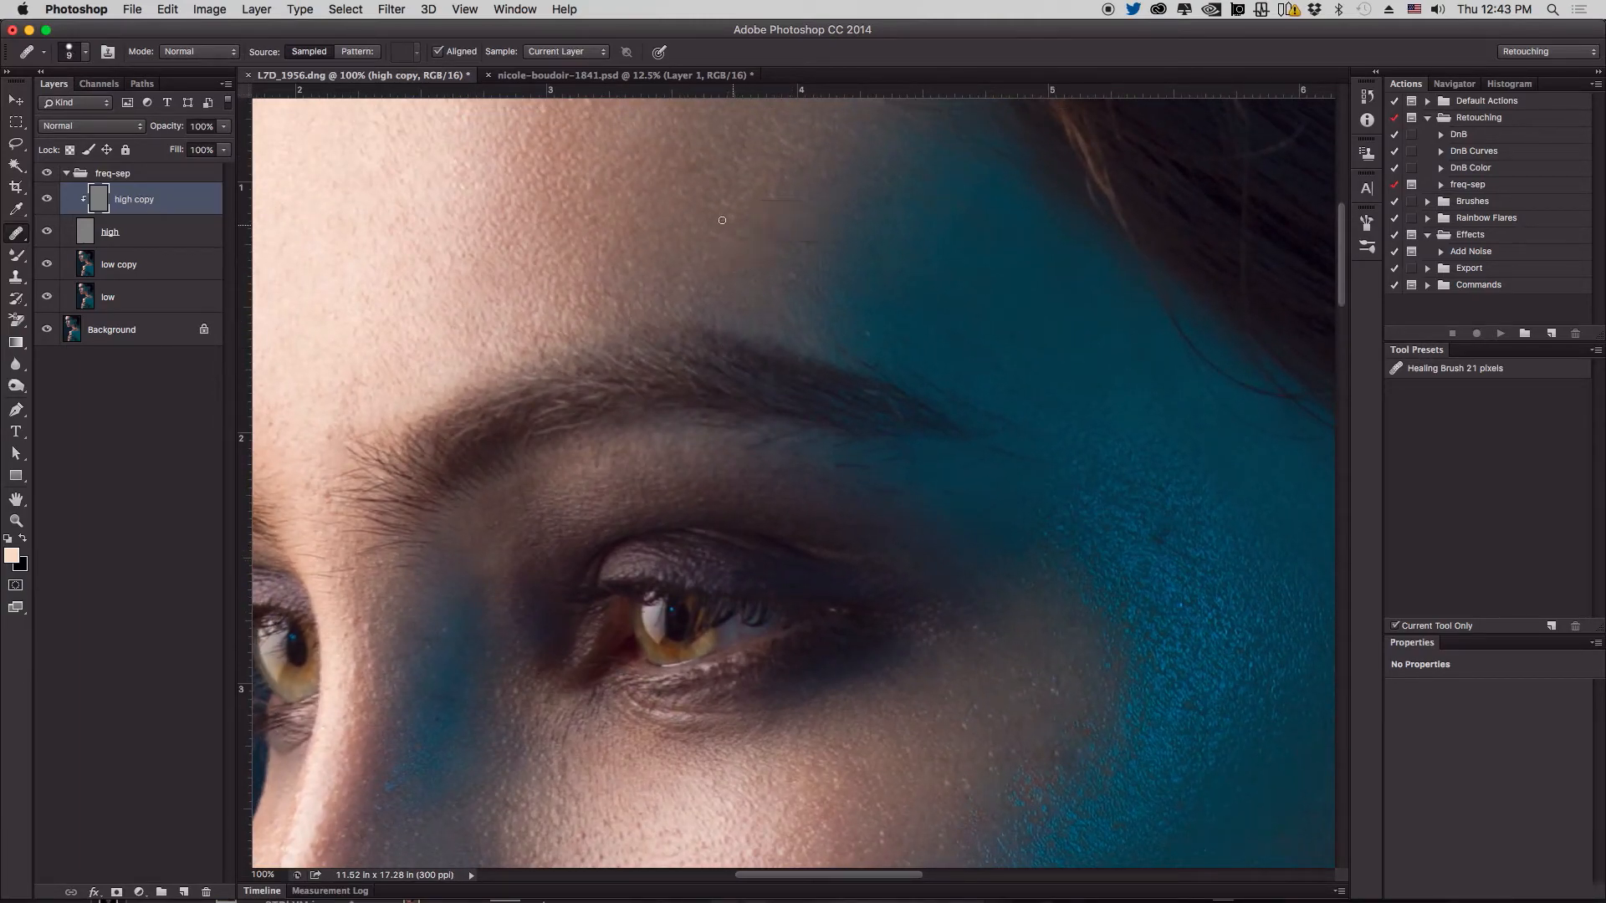
drag(885, 492, 1014, 513)
alt+click(885, 503)
mouse_move(835, 464)
mouse_down()
mouse_move(1011, 502)
mouse_move(999, 513)
mouse_up()
alt+click(931, 496)
mouse_move(776, 478)
mouse_down()
mouse_move(858, 485)
mouse_move(809, 481)
mouse_move(823, 480)
mouse_move(795, 453)
mouse_move(871, 482)
mouse_move(759, 444)
mouse_move(817, 460)
mouse_move(793, 437)
mouse_up()
alt+click(808, 460)
alt+click(932, 483)
mouse_move(906, 461)
mouse_down()
mouse_move(947, 485)
mouse_move(922, 454)
mouse_move(984, 492)
mouse_move(982, 463)
mouse_move(968, 473)
mouse_move(1046, 504)
mouse_move(1023, 511)
mouse_move(1023, 457)
mouse_move(1069, 462)
mouse_up()
alt+click(1130, 452)
Heal the rough texture spots on the blue-lit temple beside the nearer eye
mouse_move(1122, 504)
mouse_down()
mouse_move(1183, 567)
mouse_move(1164, 523)
mouse_move(1189, 562)
mouse_up()
alt+click(1147, 475)
alt+click(1151, 467)
click(1171, 542)
alt+click(1199, 561)
click(1211, 620)
click(1186, 588)
click(1187, 569)
alt+click(1214, 620)
click(1177, 572)
click(1194, 584)
click(1194, 562)
alt+click(1173, 629)
click(1192, 585)
click(1194, 561)
alt+click(1157, 472)
click(1155, 533)
click(1174, 525)
Heal the small spots on the forehead just above the outer end of the nearer eyebrow
alt+click(1020, 350)
click(958, 334)
alt+click(862, 290)
click(870, 330)
alt+click(1018, 350)
click(892, 342)
Heal the tiny marks between the eyebrows and at the top of the nose bridge
scroll(1007, 477, left, 6)
scroll(1007, 477, up, 1)
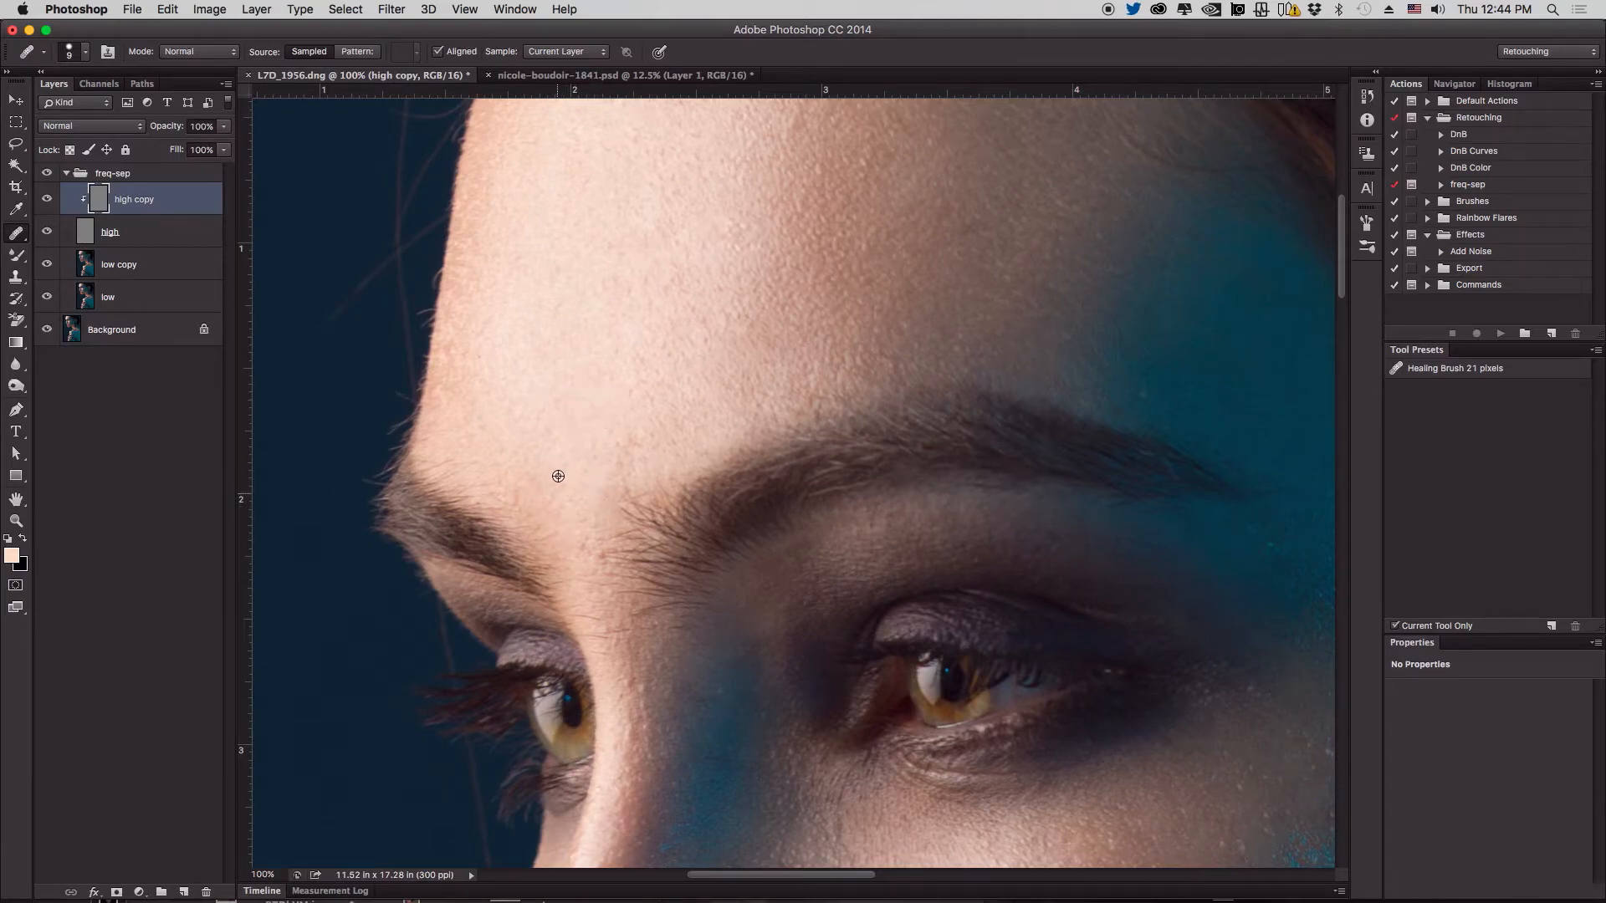
alt+click(577, 523)
click(580, 549)
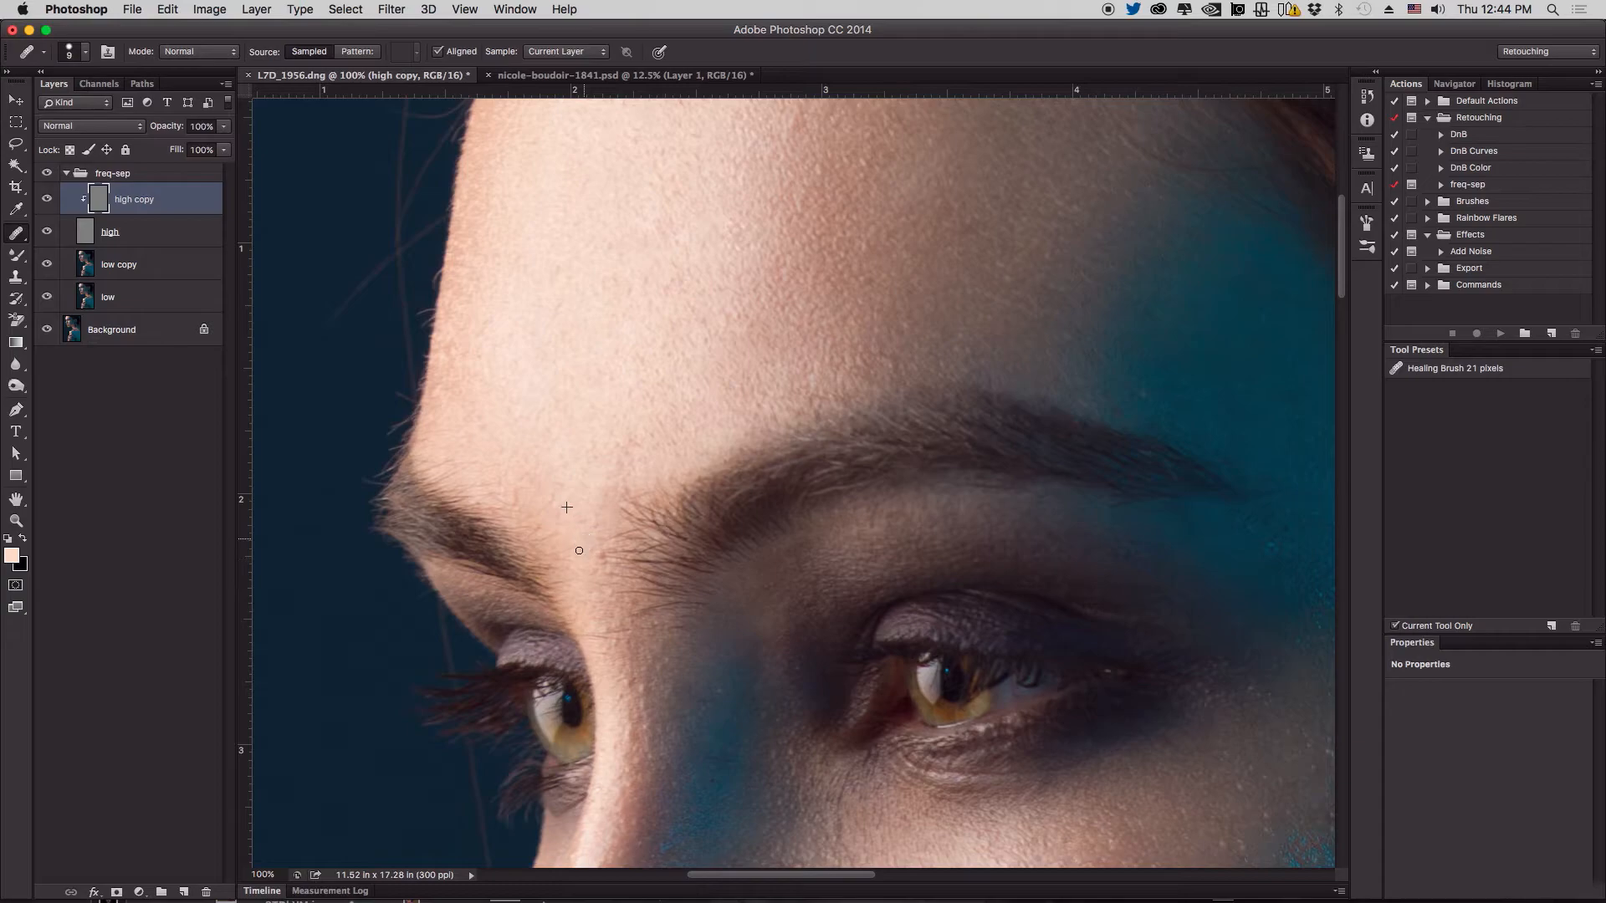
alt+click(628, 638)
click(640, 649)
Heal the specks on the blue-lit side of the nose and near the inner corner of the nearer eye
scroll(645, 781, down, 5)
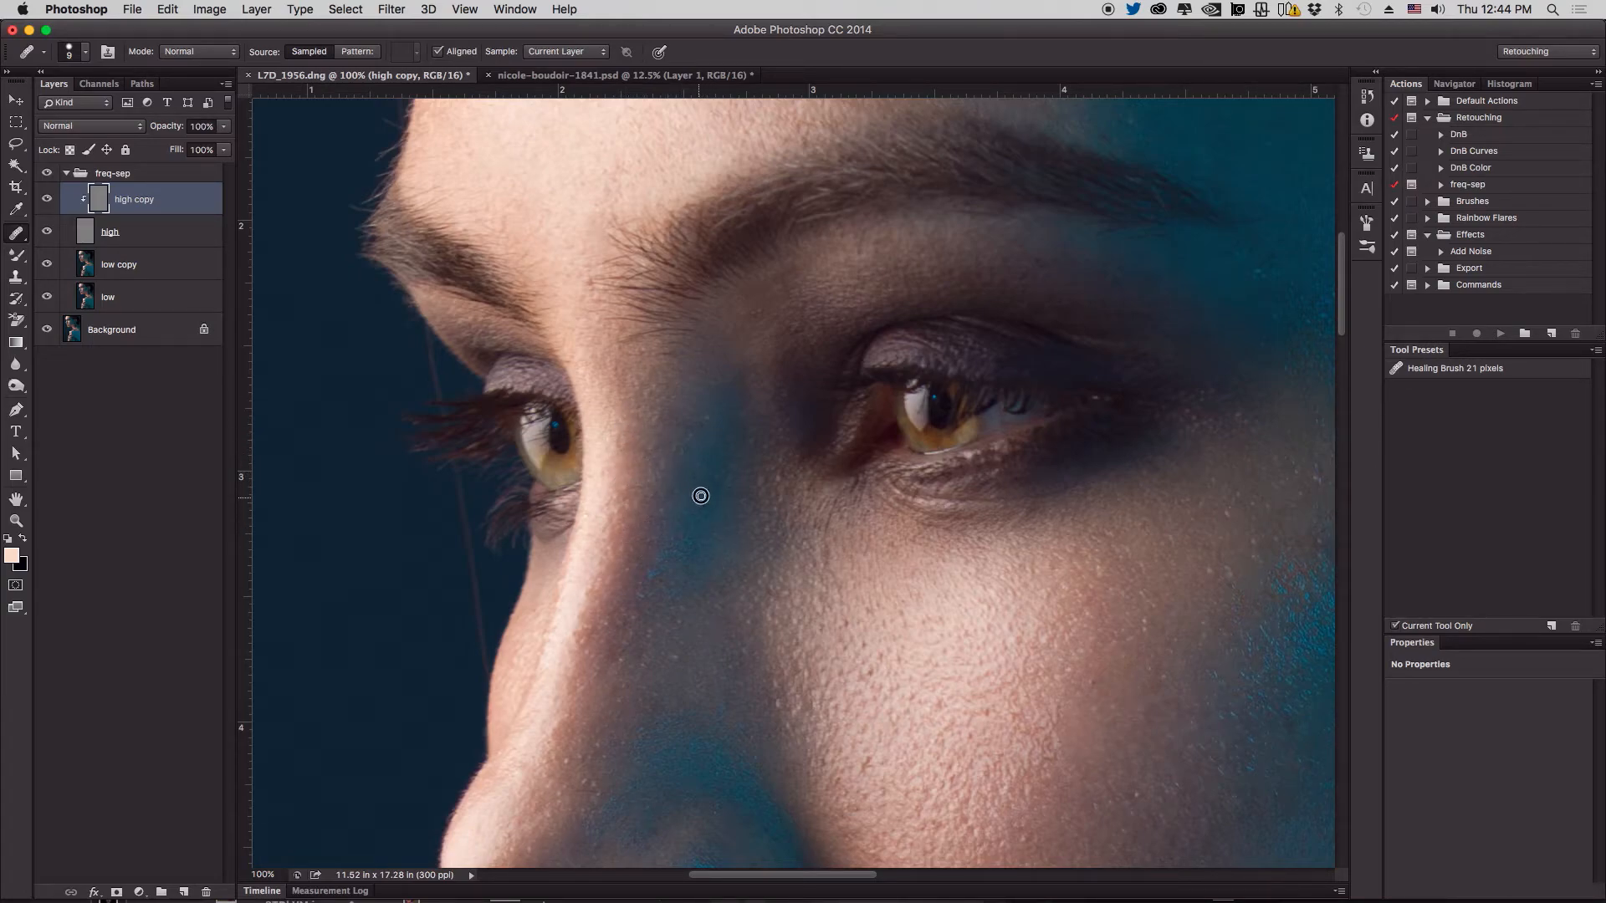
alt+click(717, 524)
click(724, 483)
click(702, 491)
click(798, 328)
click(829, 329)
alt+click(707, 413)
click(711, 385)
Heal the raised bumps on the highlighted inner cheek beside the nose
drag(758, 534, 735, 334)
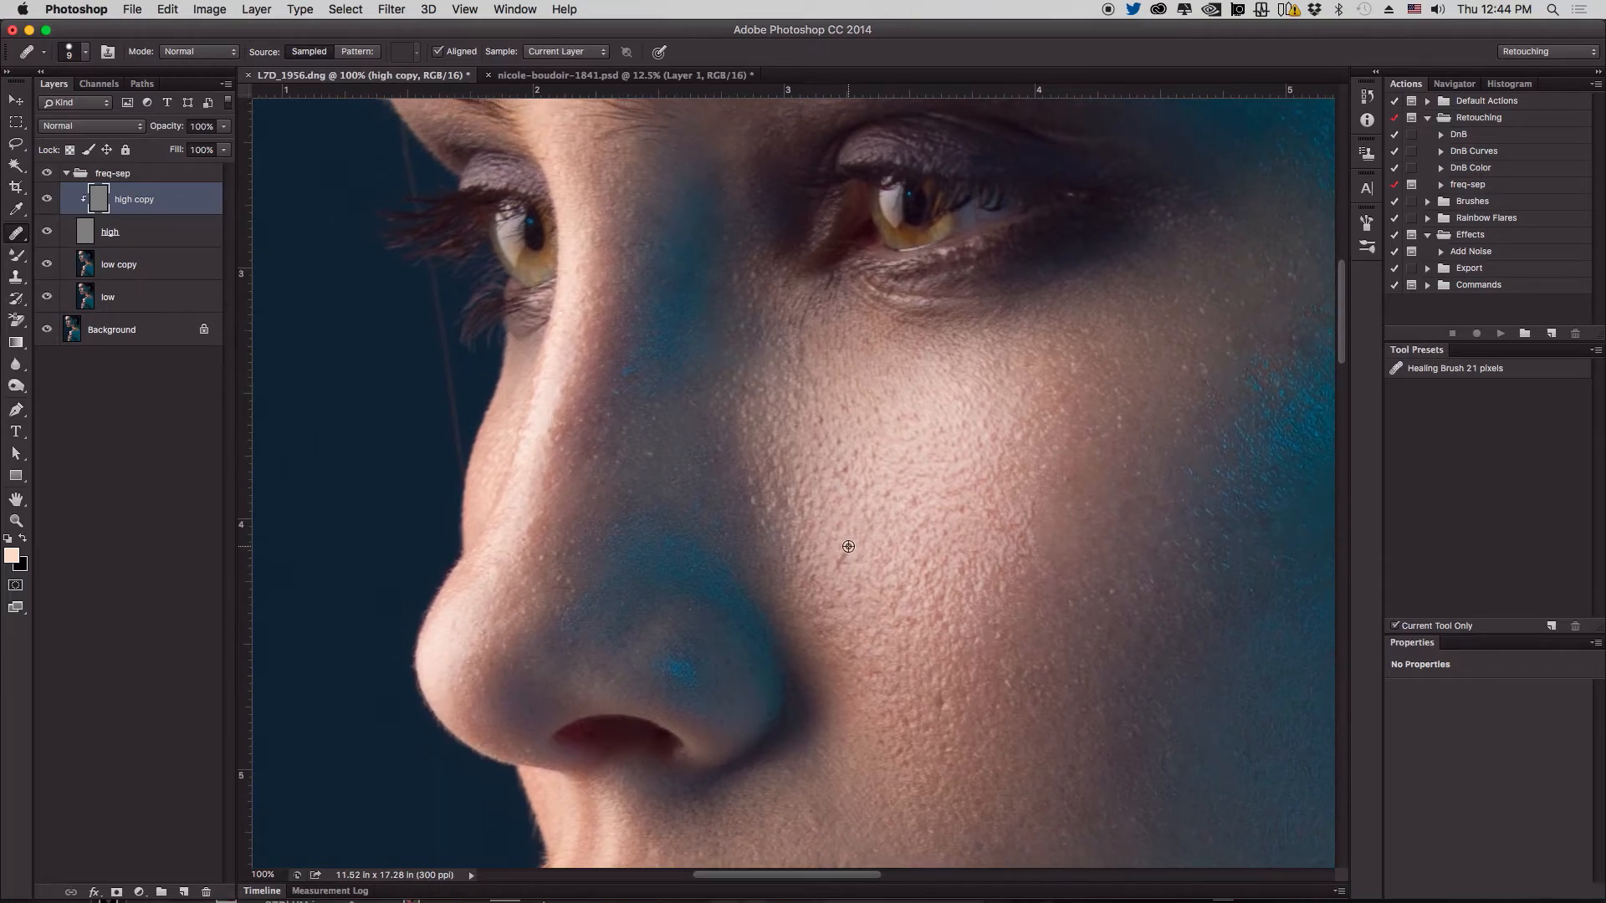
alt+click(875, 431)
click(847, 469)
click(845, 481)
click(889, 498)
click(895, 498)
click(910, 500)
Heal the bumps on the middle of the cheek, where the highlight fades toward the shadow
scroll(995, 550, down, 5)
scroll(995, 549, right, 5)
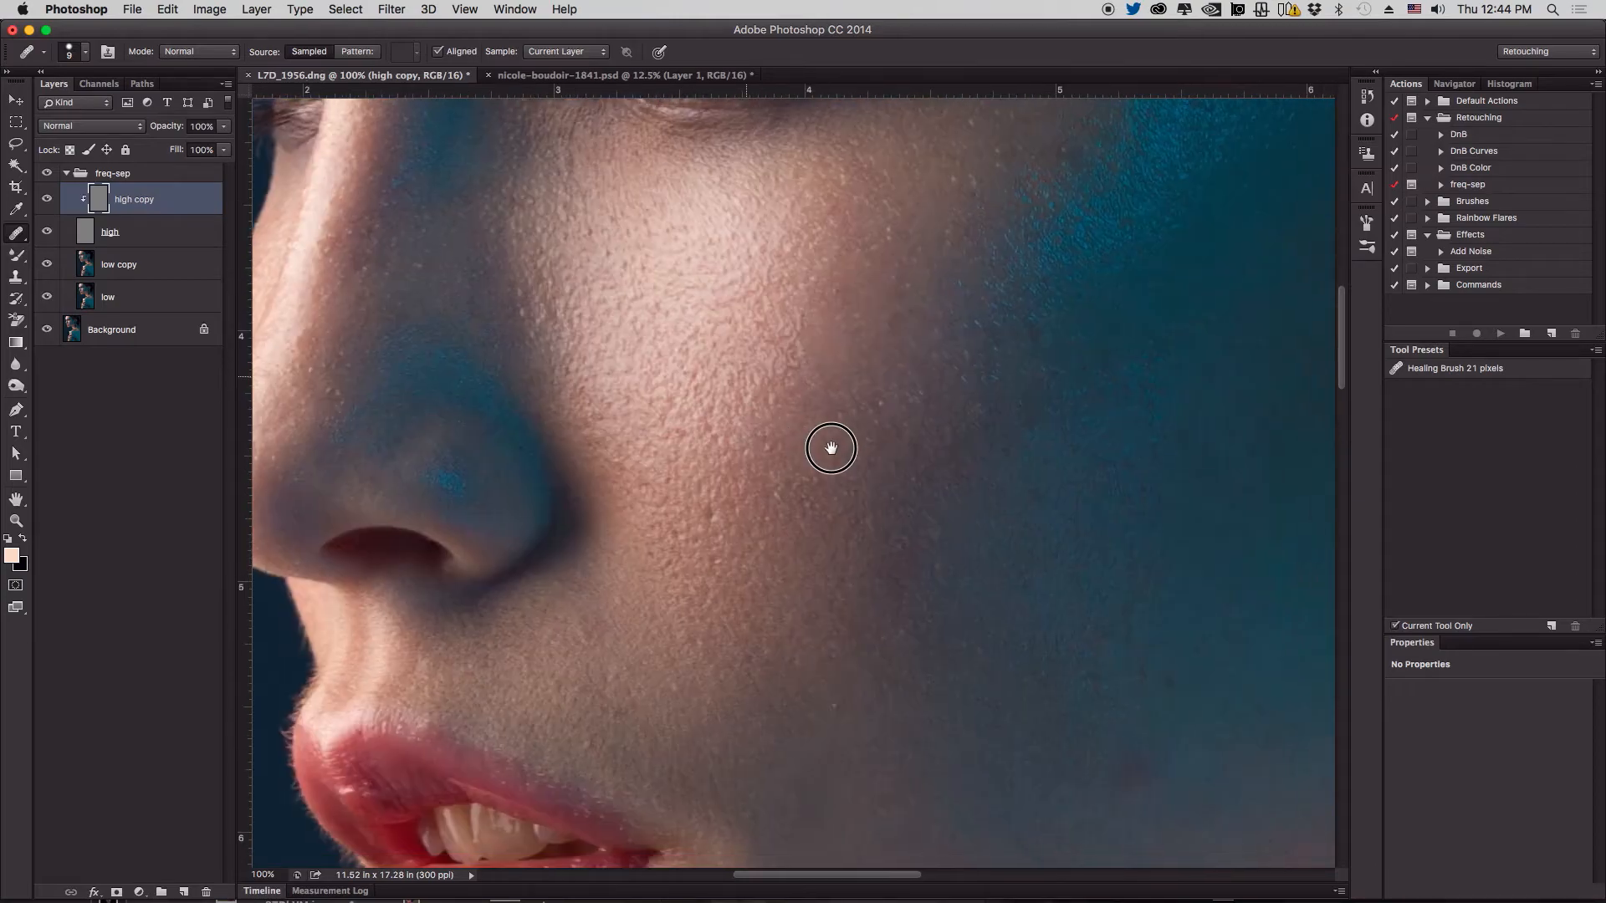
alt+click(711, 514)
click(752, 530)
alt+click(750, 485)
click(784, 519)
alt+click(804, 482)
click(780, 471)
click(775, 446)
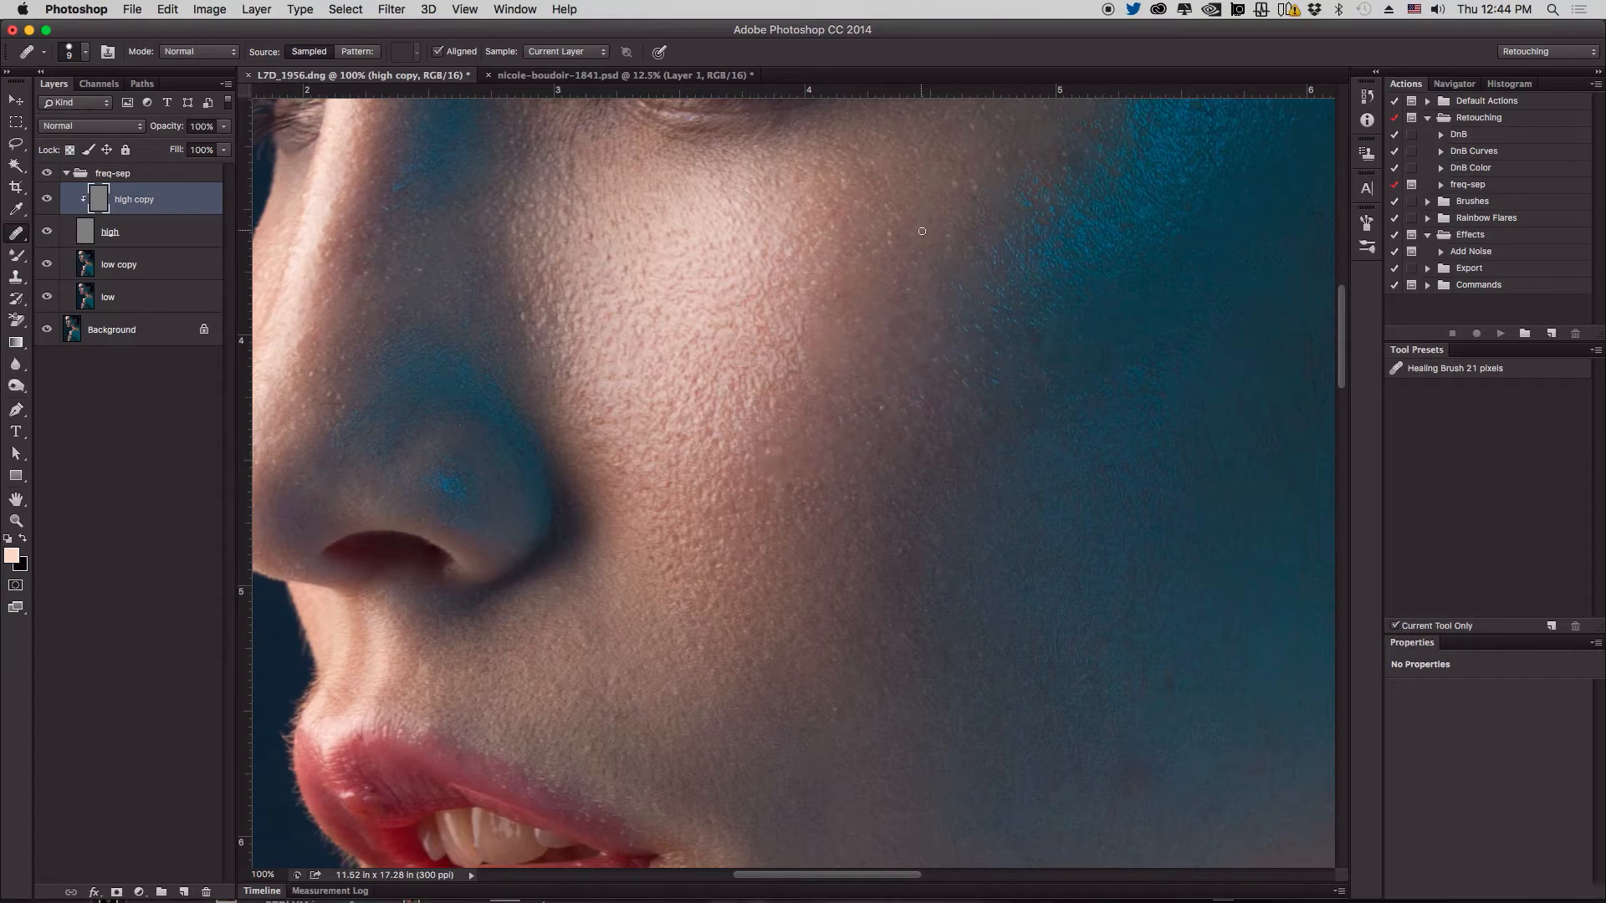
Heal the remaining texture blemishes on the temple beside the nearer eye and on the forehead above the nearer eyebrow
key(super+minus)
key(super+minus)
key(super+minus)
key(super+minus)
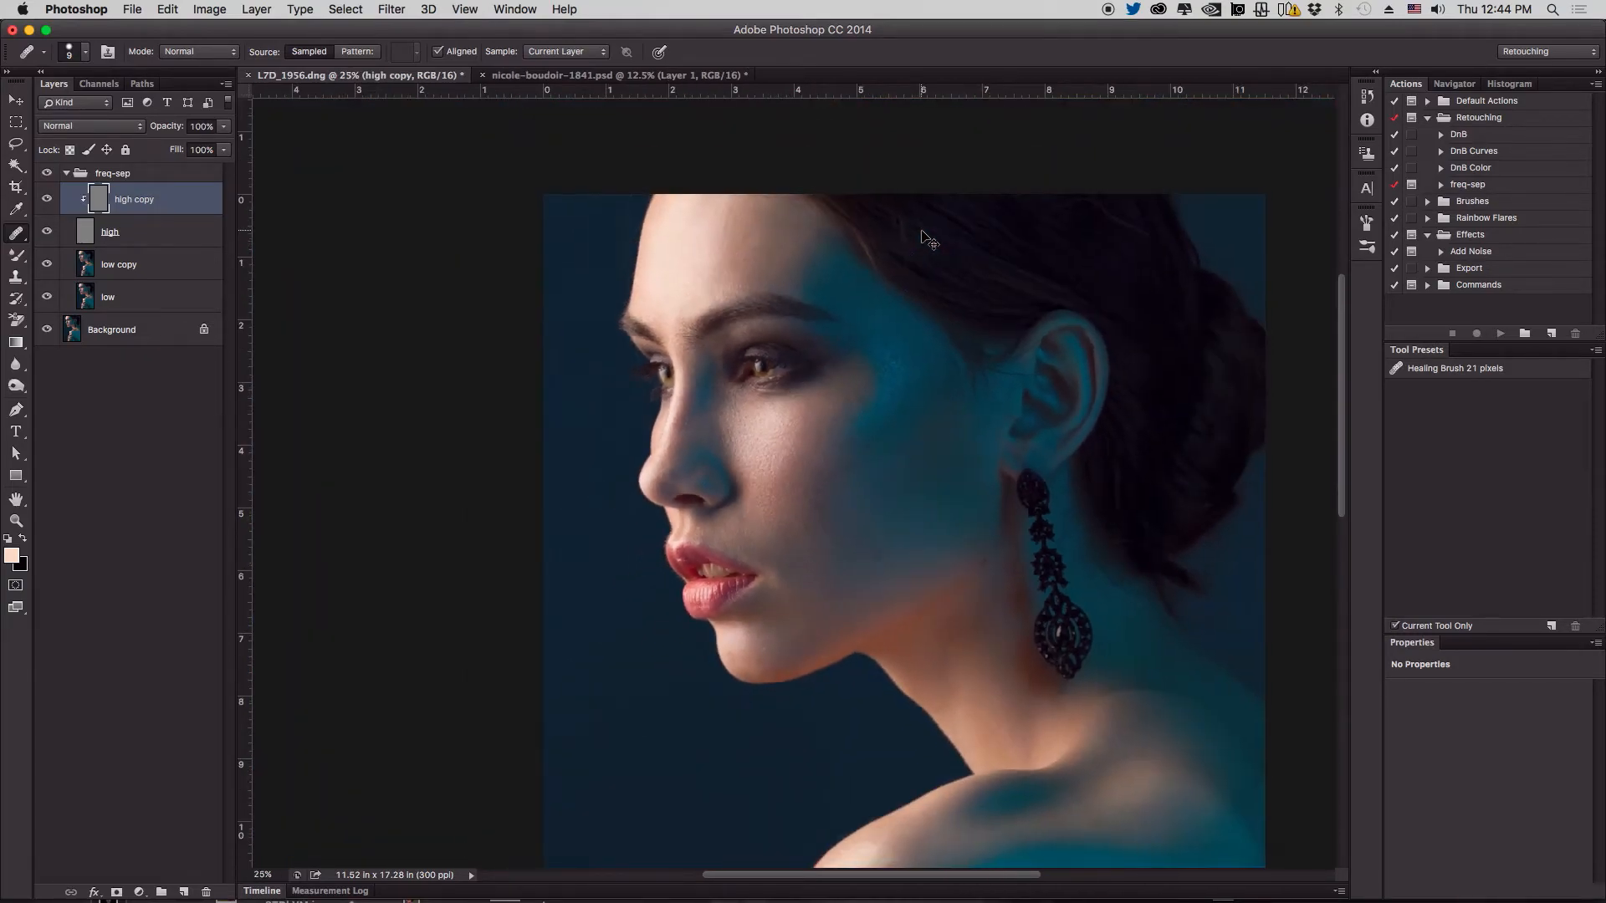
key(super+equal)
key(super+equal)
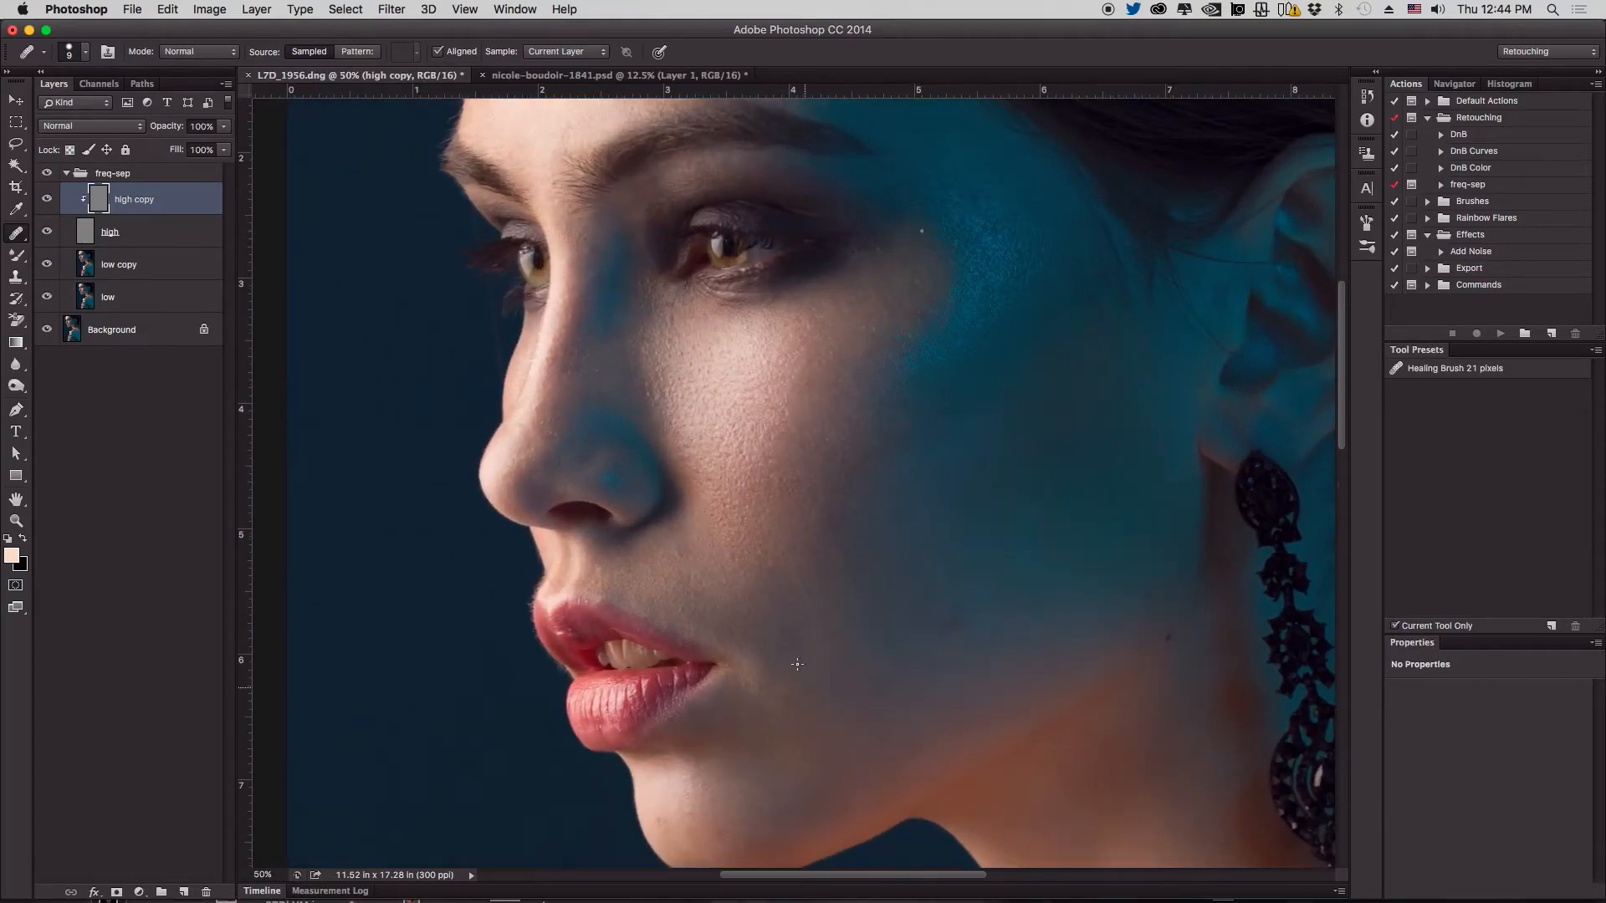
drag(863, 290, 820, 465)
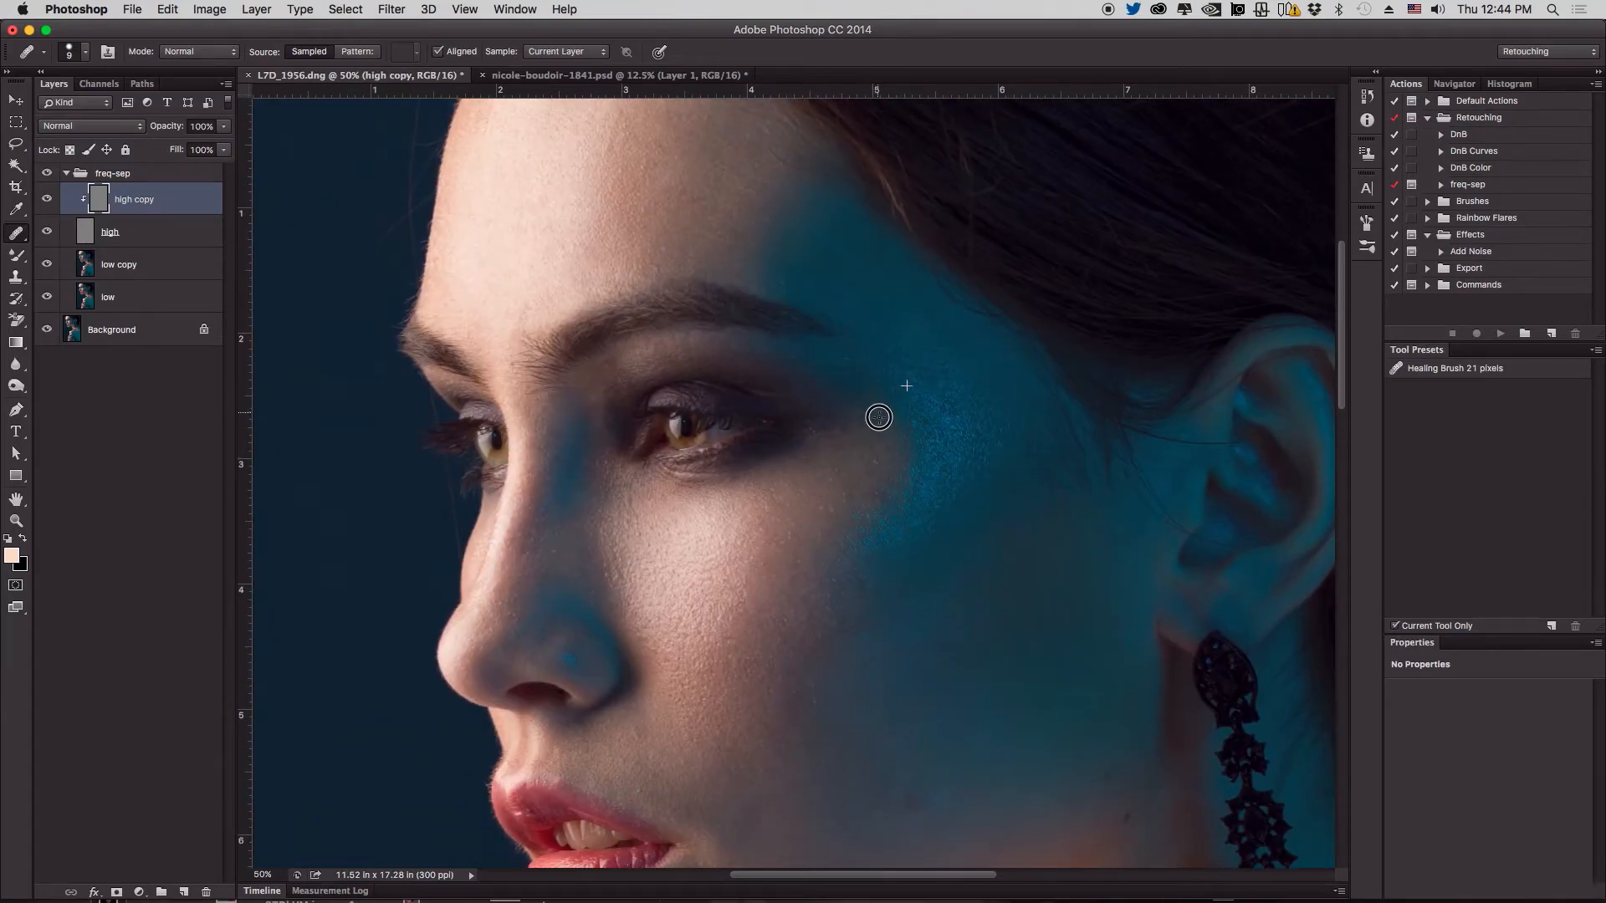
drag(762, 255, 836, 430)
mouse_move(684, 348)
mouse_down()
mouse_move(644, 344)
mouse_move(660, 352)
mouse_up()
alt+click(645, 325)
click(679, 336)
alt+click(684, 381)
click(675, 336)
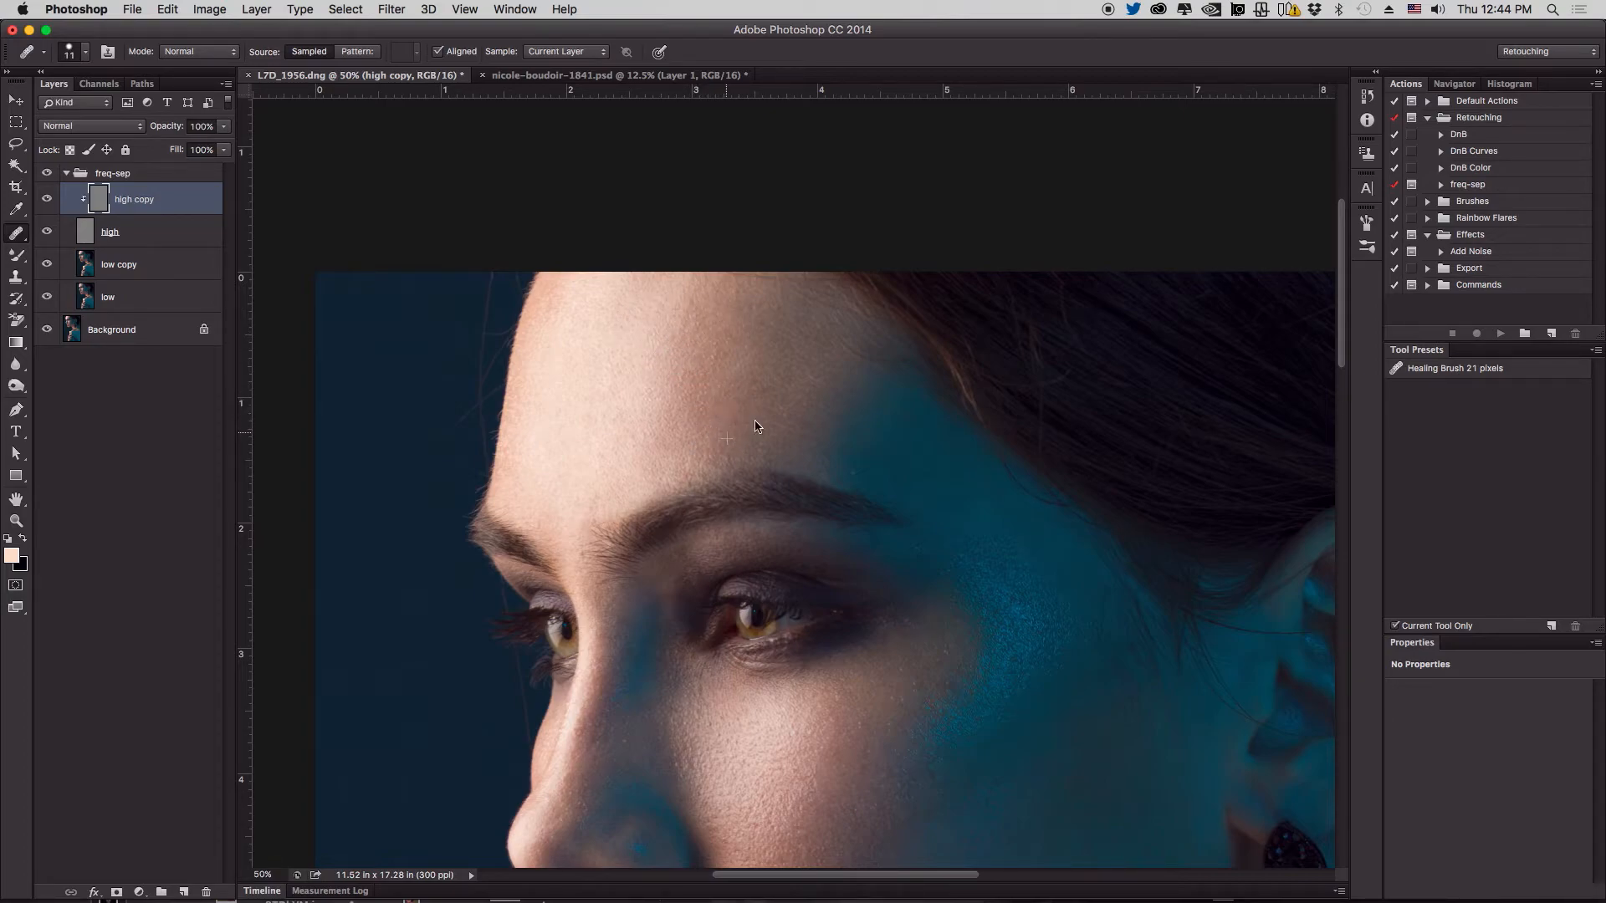
Compare the whole portrait before and after retouching by switching the freq-sep group's visibility off and on
key(super+minus)
key(super+minus)
key(super+minus)
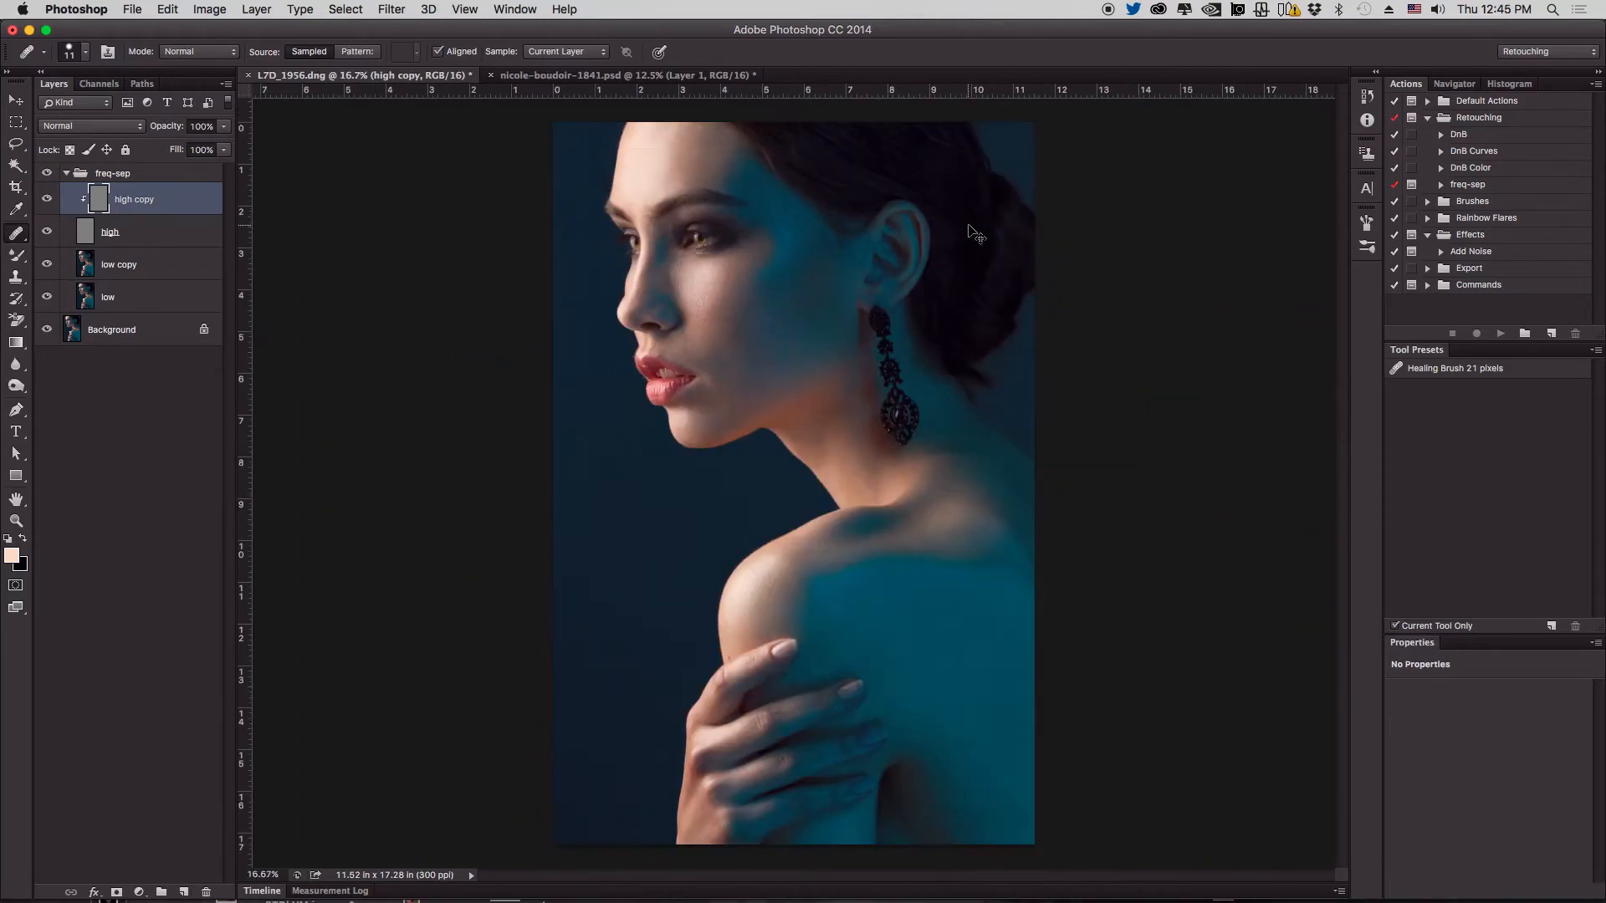
click(50, 174)
click(50, 174)
click(49, 174)
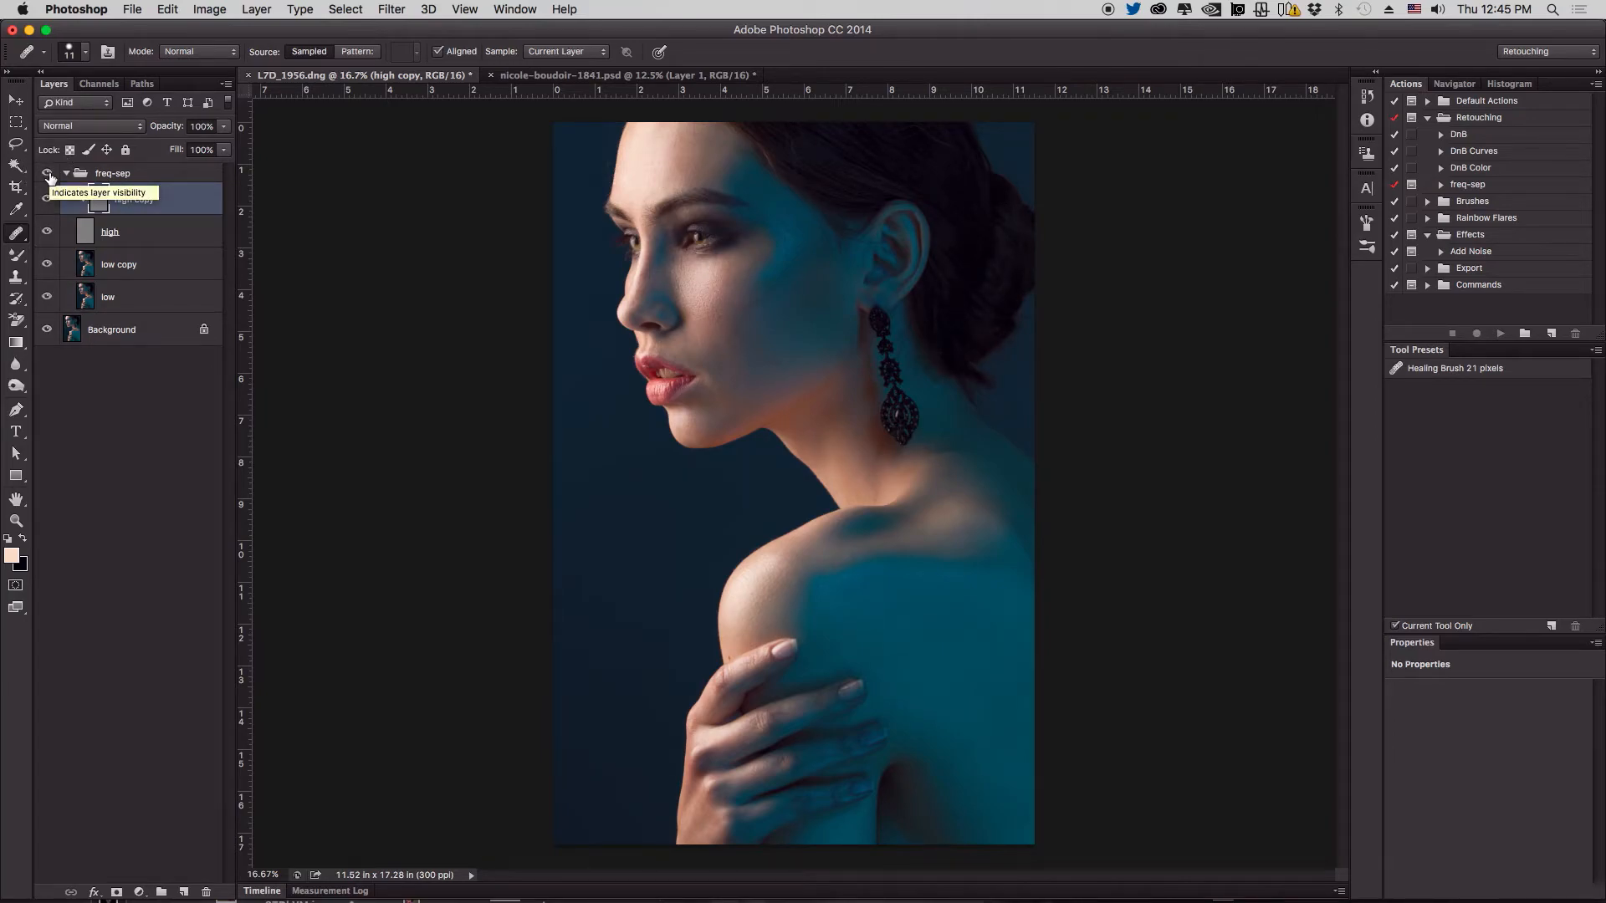
click(49, 174)
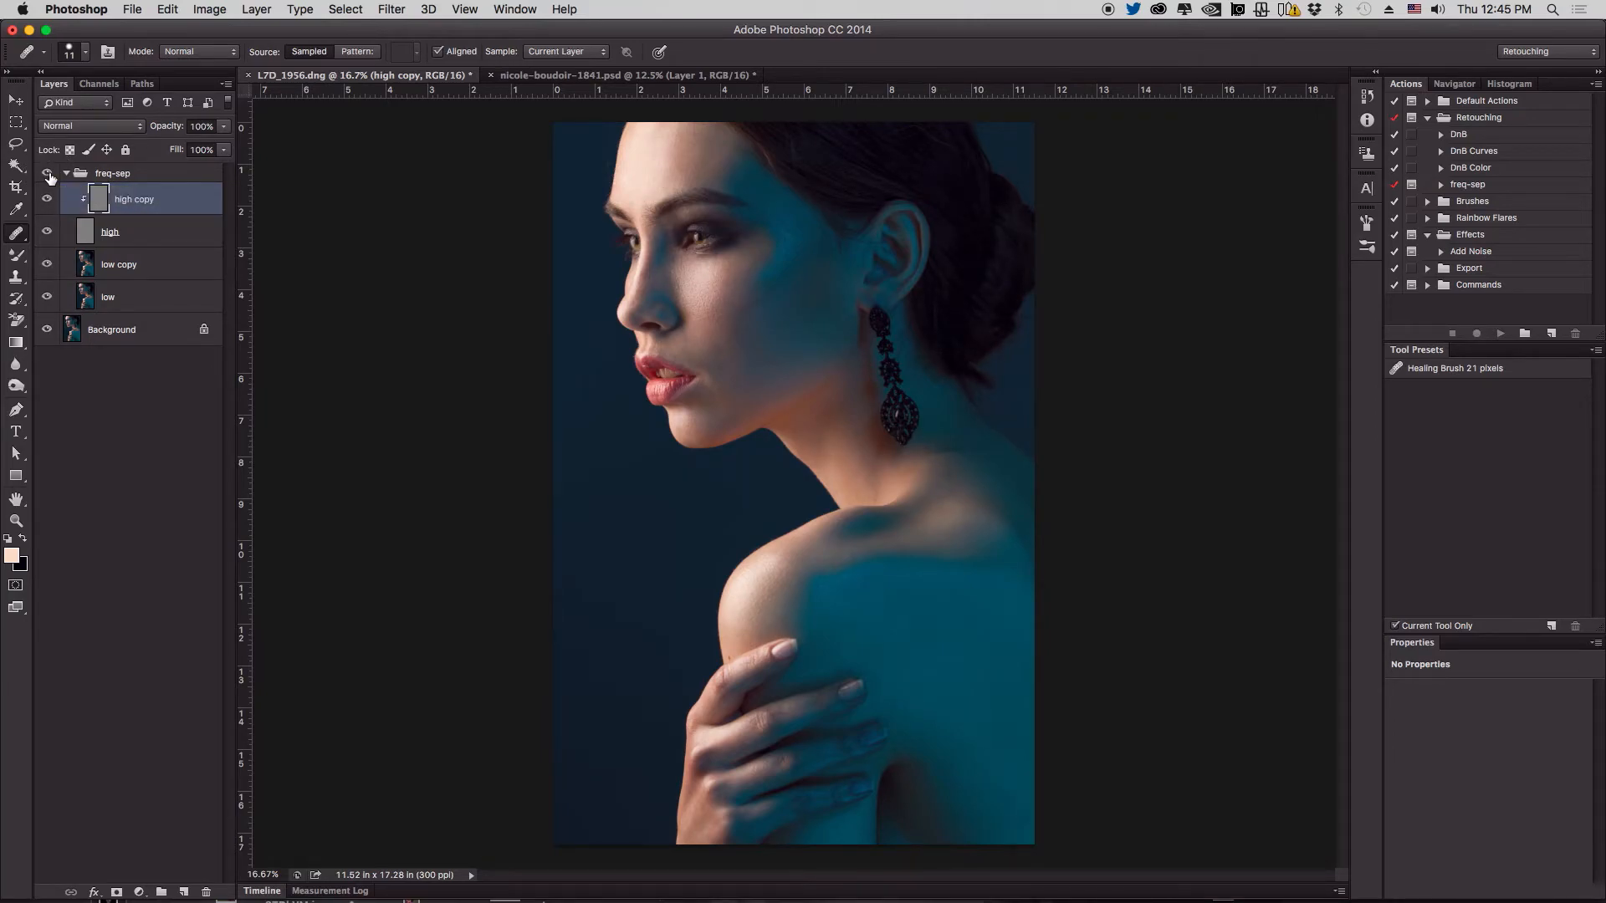
click(49, 174)
Select the low copy layer and compare its tonal corrections by switching its visibility off and on
click(131, 268)
click(47, 271)
click(47, 270)
click(47, 271)
click(48, 270)
click(47, 270)
click(47, 270)
click(48, 270)
click(48, 270)
click(48, 270)
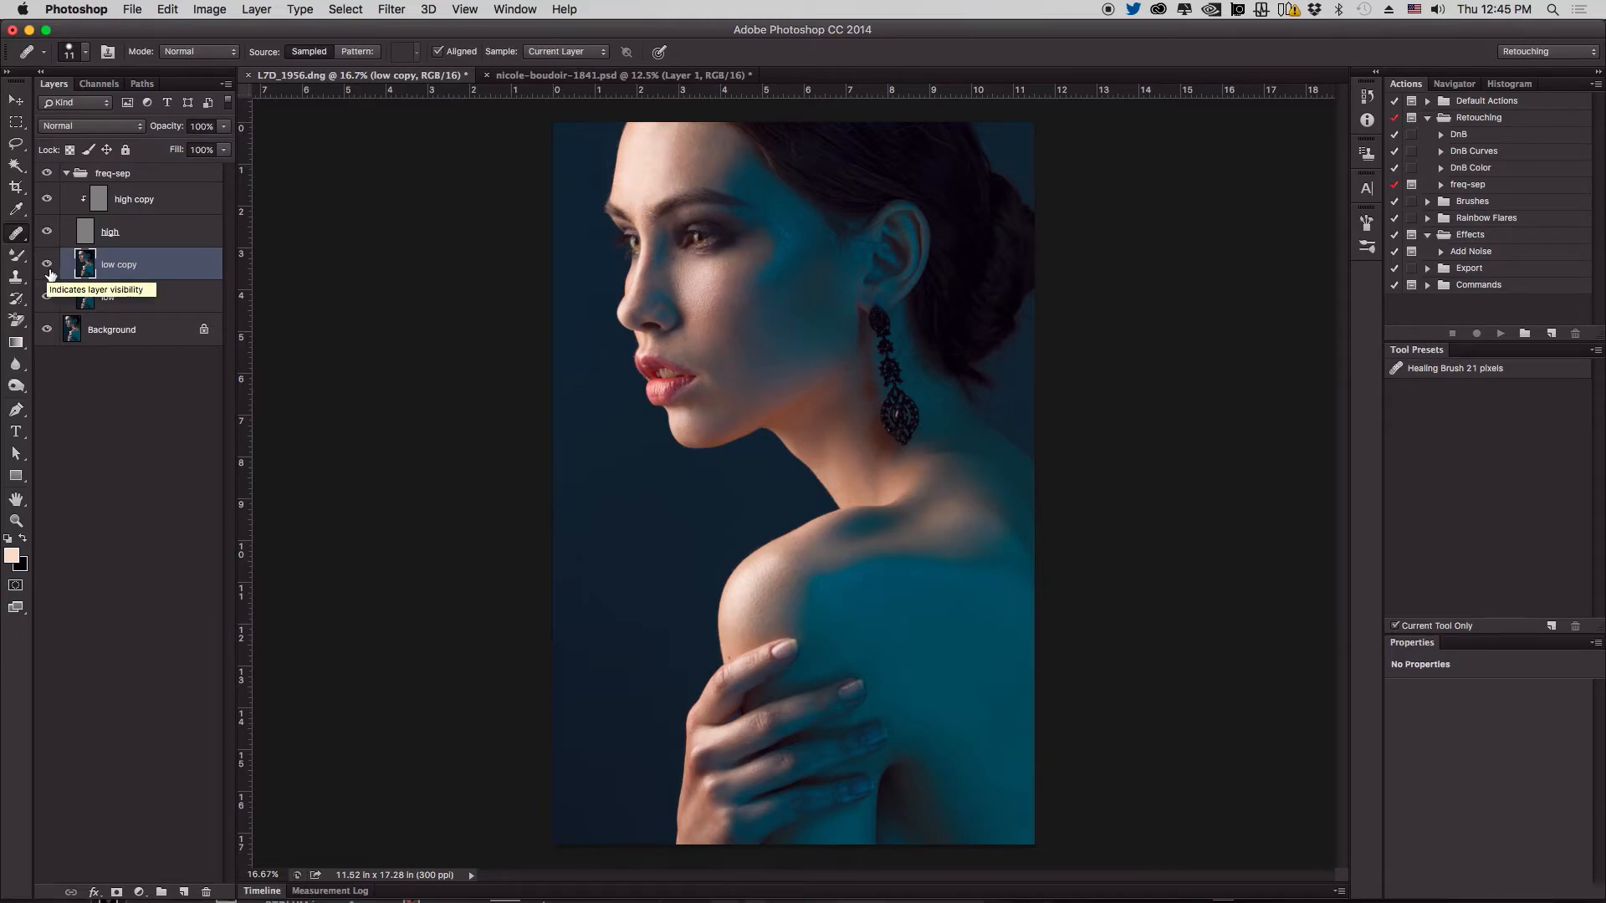
Duplicate the low copy layer and choose the Mixer Brush tool for blending on the duplicate
key(super+j)
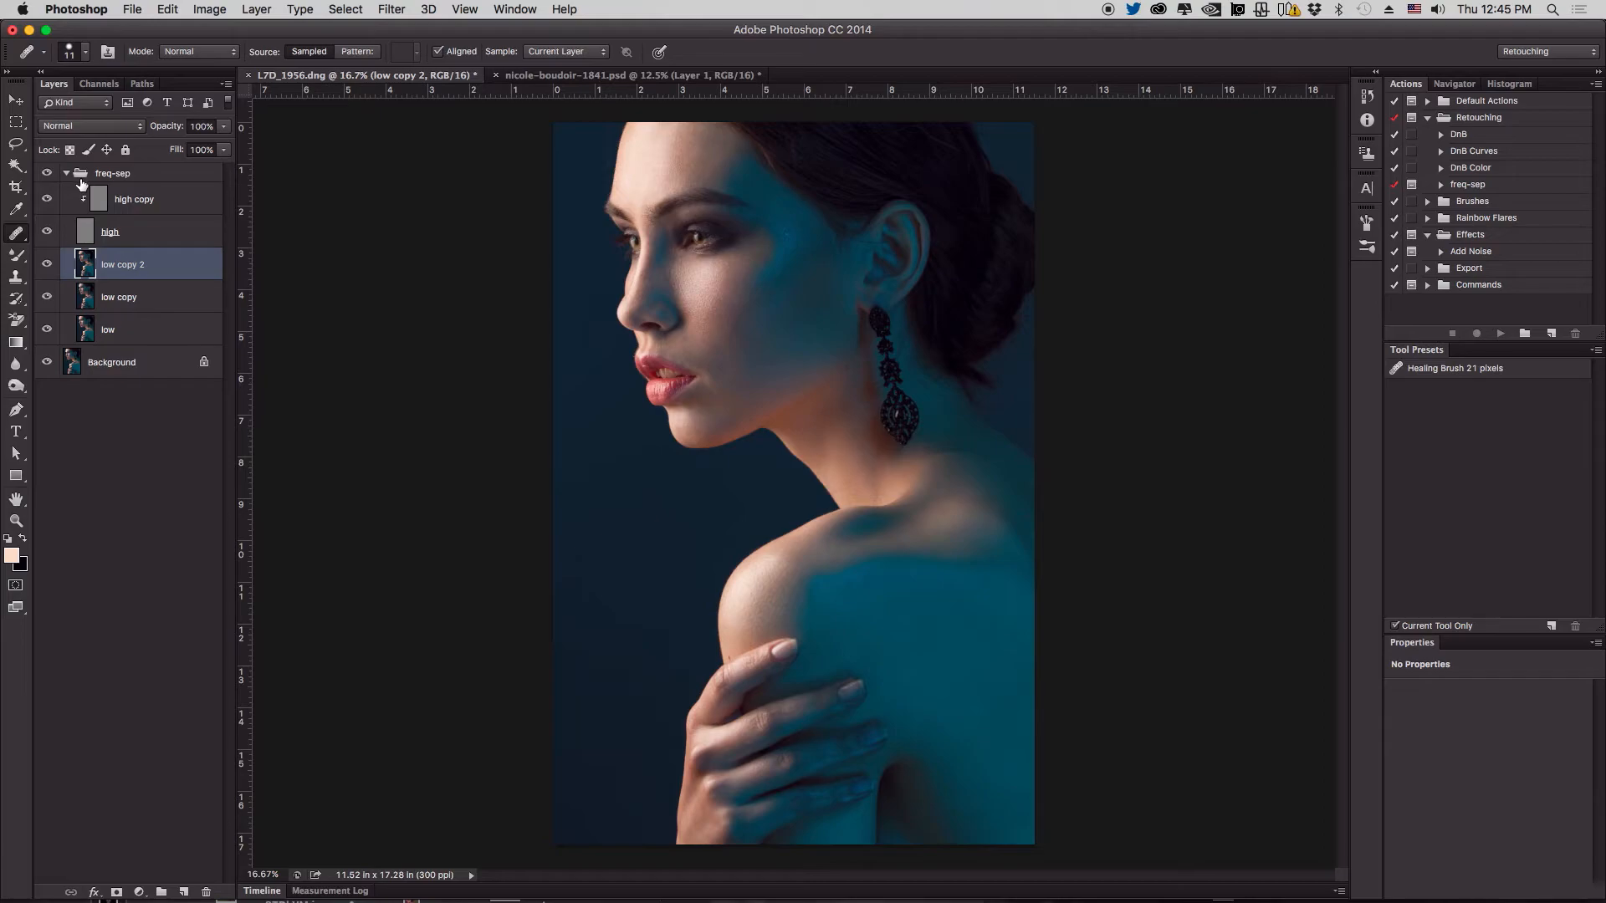
click(17, 255)
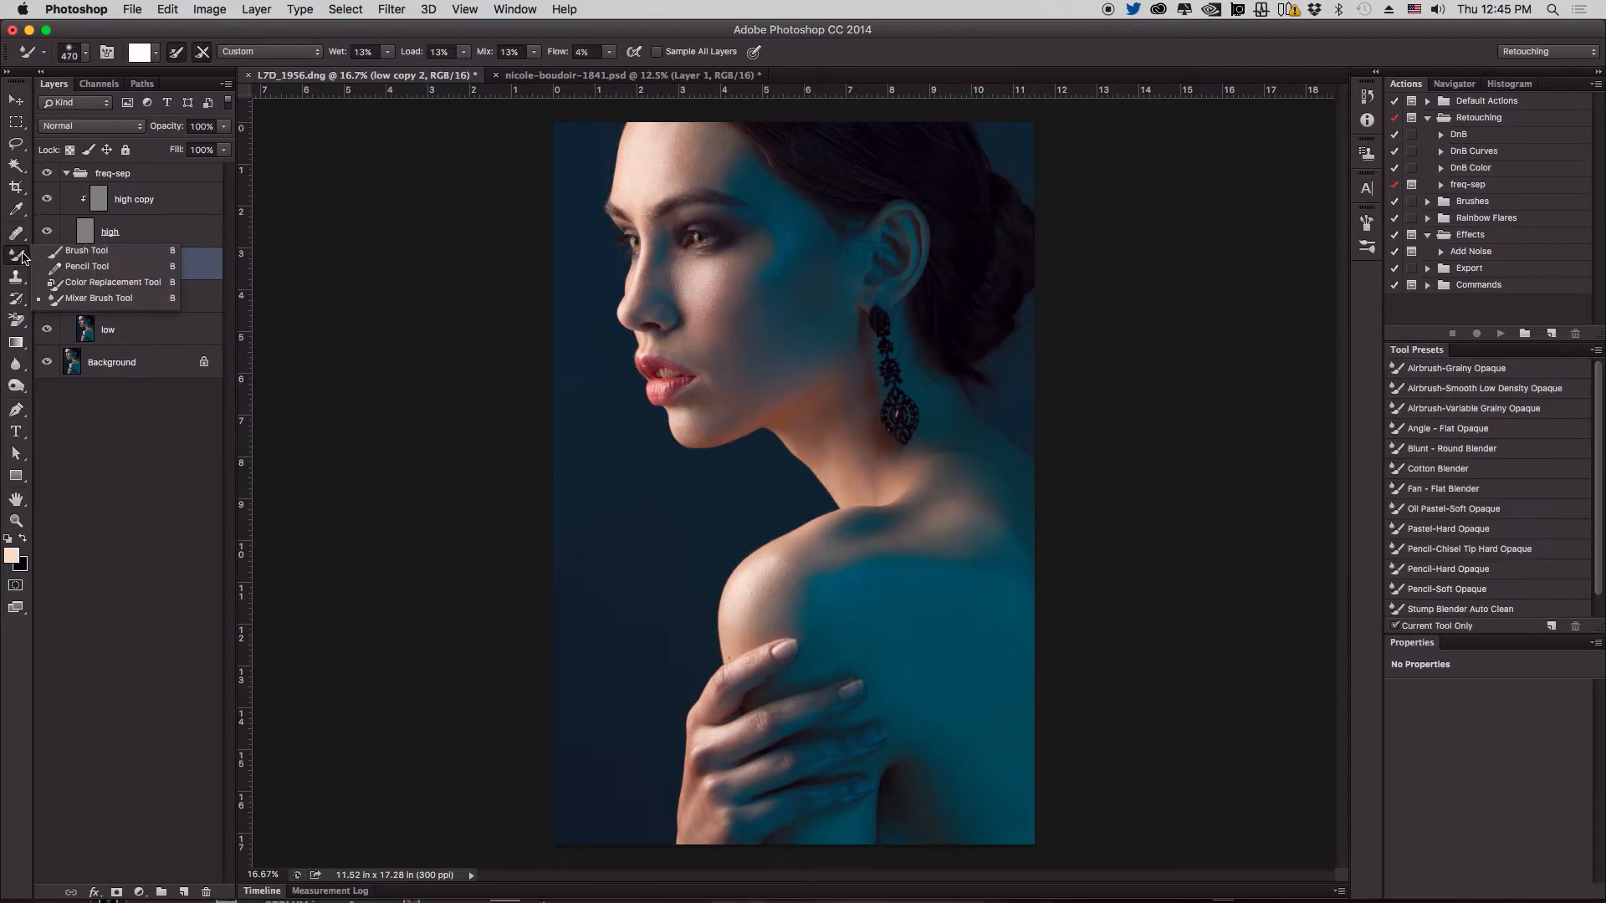
click(66, 297)
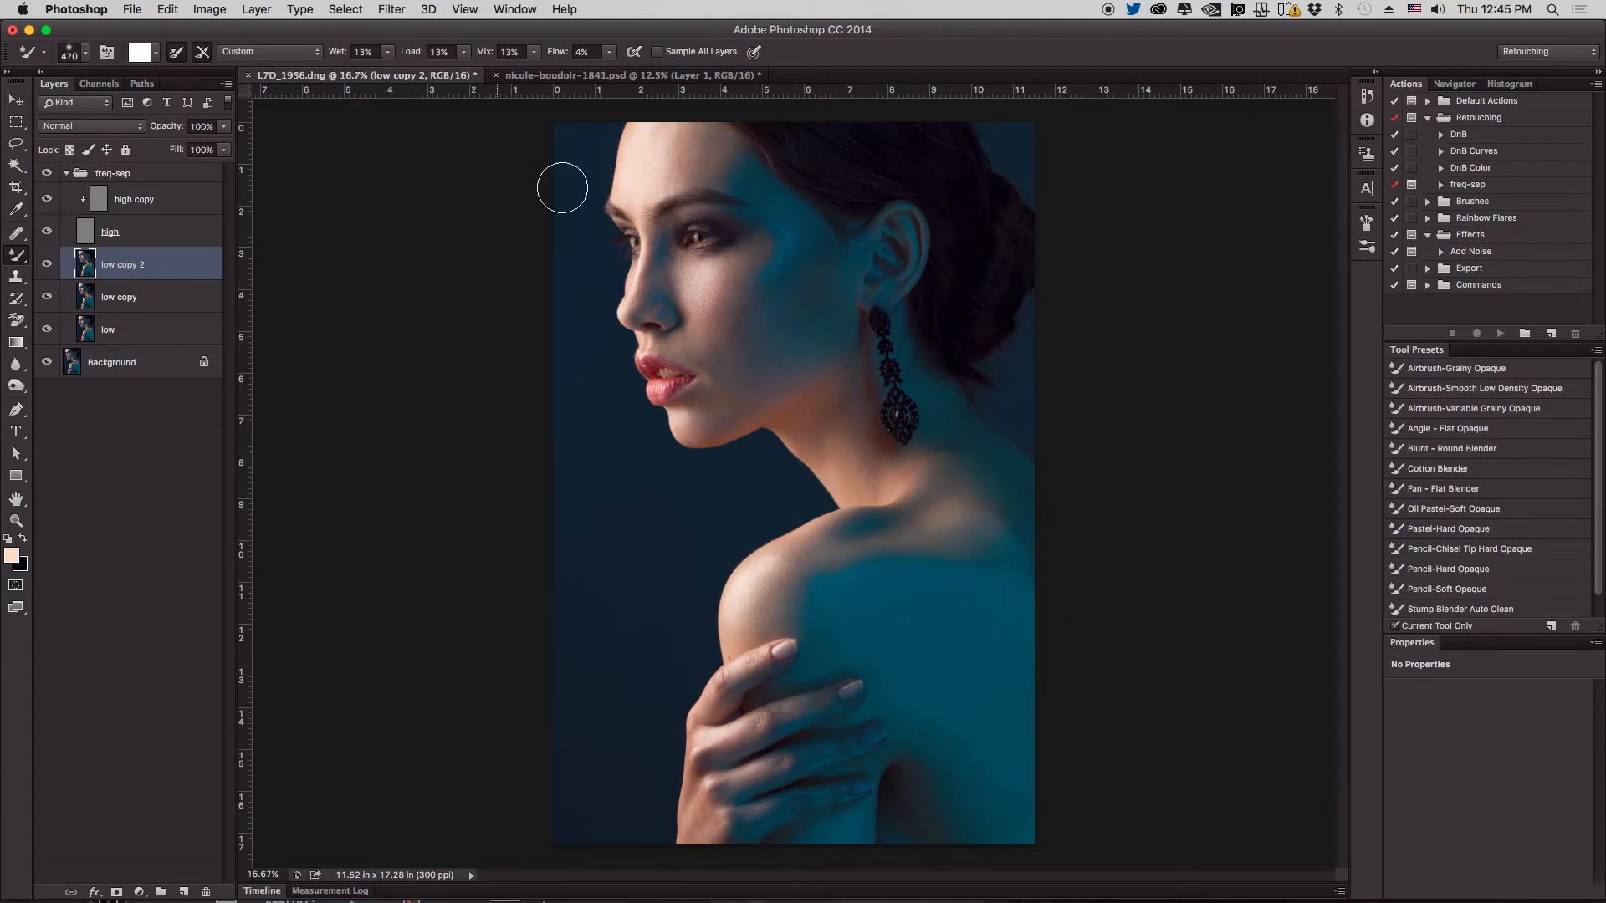
Hide the high layer and its clipped copy, leaving only the face's low-frequency tones on view
key(super+plus)
key(super+plus)
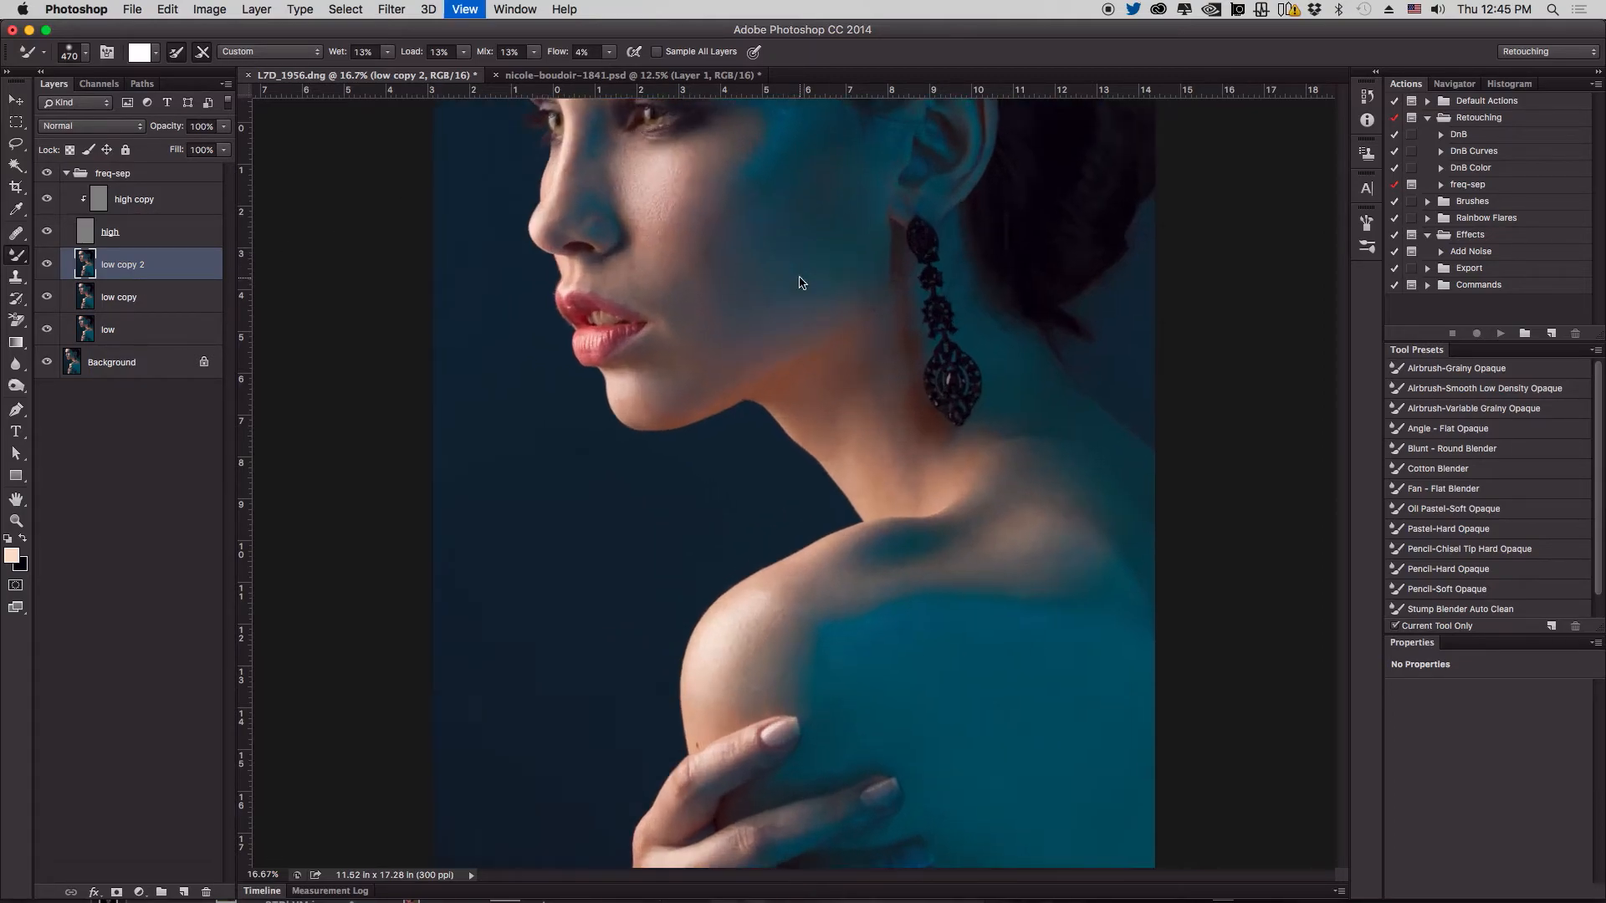
drag(698, 233, 682, 400)
drag(758, 274, 700, 378)
drag(679, 289, 695, 398)
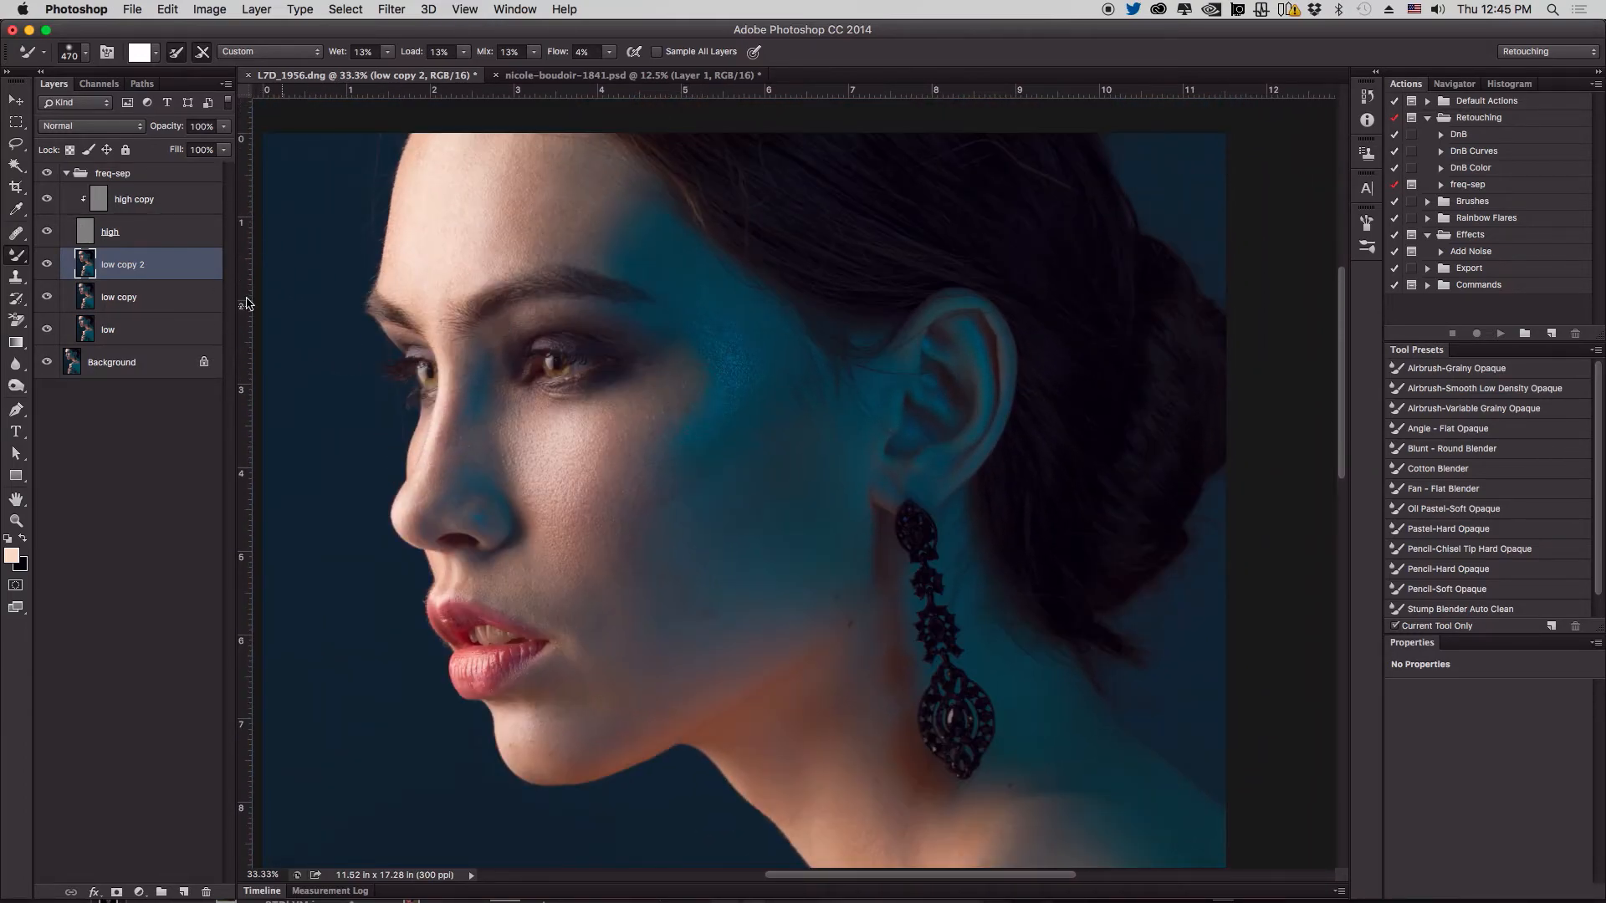
click(47, 232)
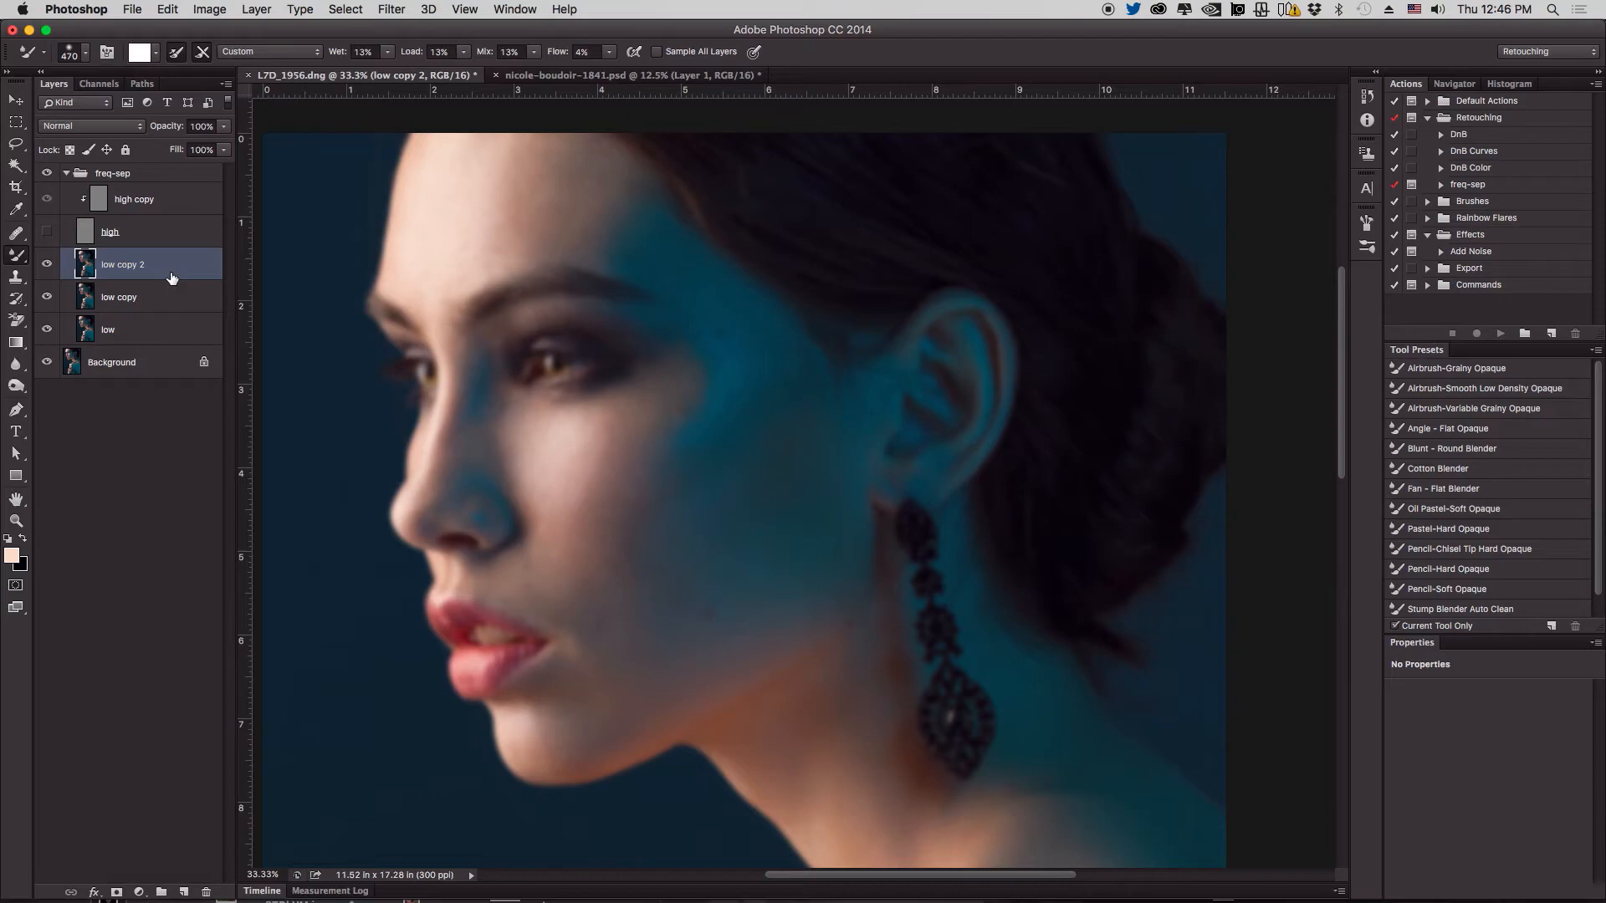
Set the Mixer Brush size to 258, sample the forehead skin and blend the forehead tones above the nearer eyebrow
mouse_move(501, 198)
mouse_down()
mouse_move(478, 194)
mouse_move(520, 185)
mouse_move(507, 199)
mouse_up()
alt+click(524, 182)
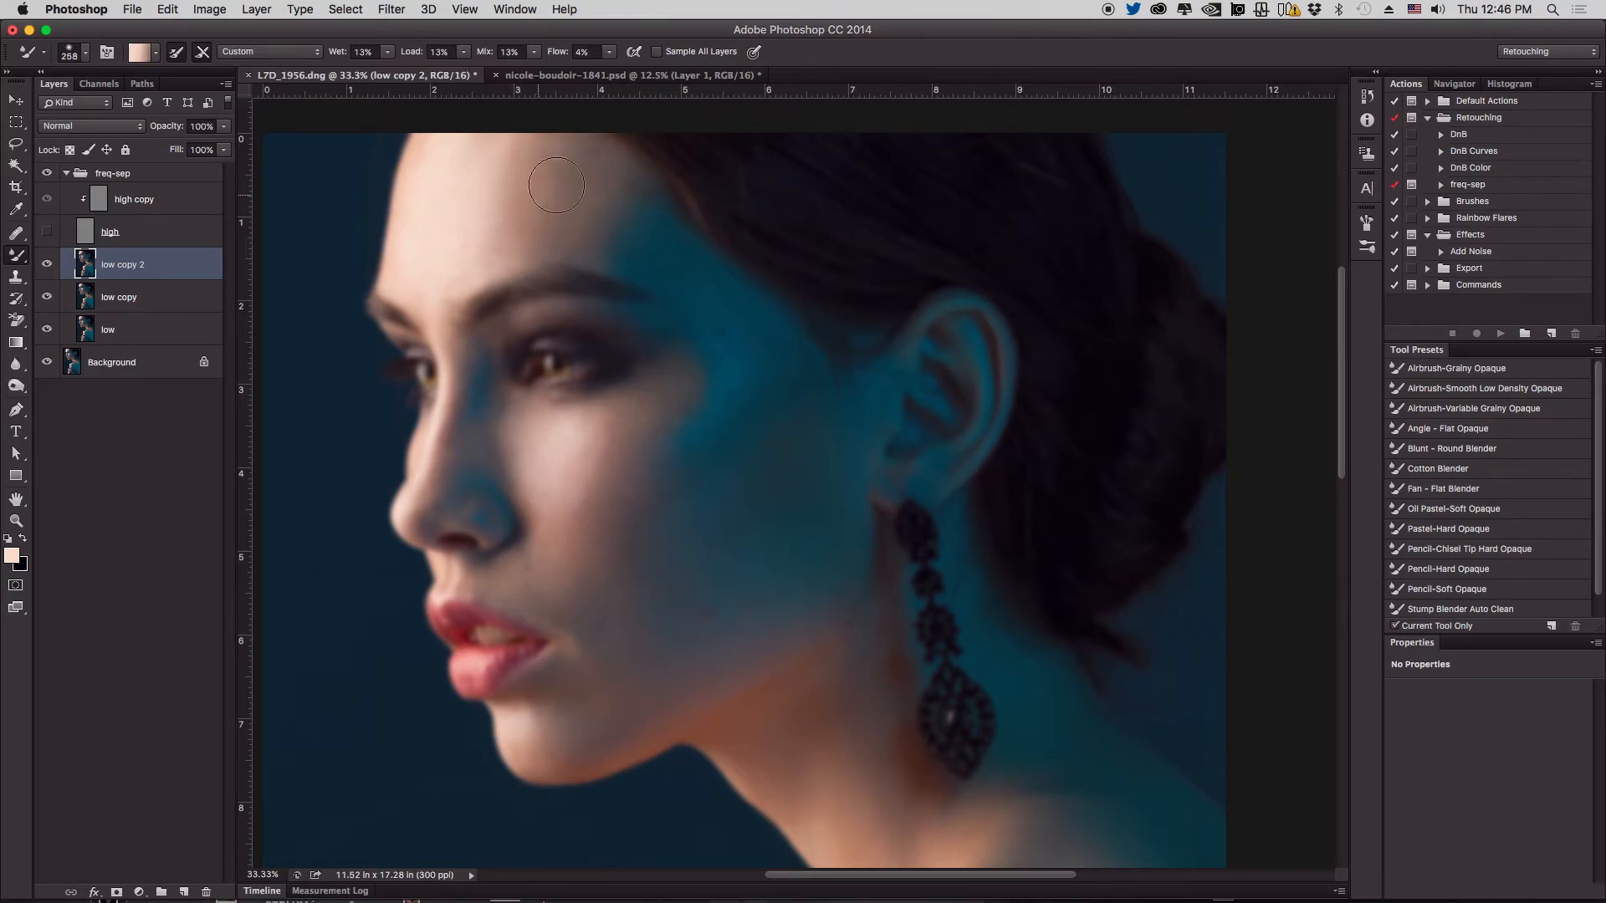
alt+click(475, 190)
mouse_move(473, 193)
mouse_down()
mouse_move(528, 151)
mouse_move(503, 185)
mouse_move(501, 252)
mouse_move(543, 159)
mouse_move(505, 250)
mouse_move(504, 157)
mouse_move(483, 196)
mouse_move(468, 257)
mouse_move(506, 214)
mouse_move(517, 255)
mouse_up()
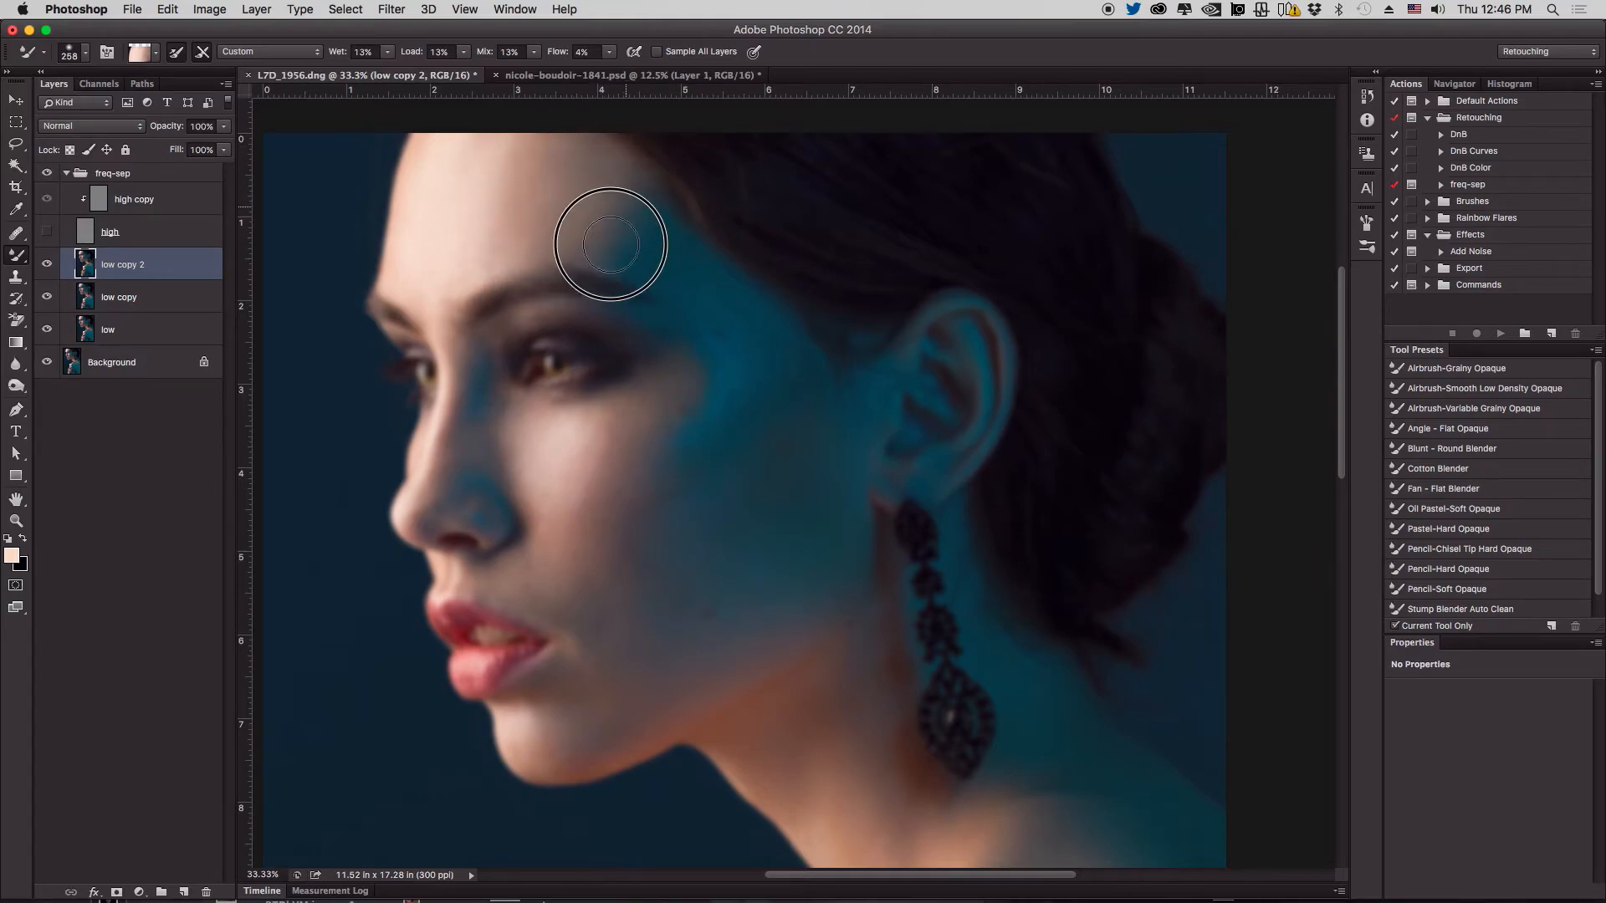
Blend the cheek highlight into the blue-lit temple and smooth the lower cheek and forehead with sampled skin tones
alt+click(589, 468)
mouse_move(589, 469)
mouse_down()
mouse_move(567, 514)
mouse_move(633, 424)
mouse_move(598, 493)
mouse_move(613, 524)
mouse_move(688, 371)
mouse_move(670, 412)
mouse_move(688, 372)
mouse_move(677, 472)
mouse_move(736, 378)
mouse_move(694, 386)
mouse_move(685, 438)
mouse_up()
alt+click(735, 373)
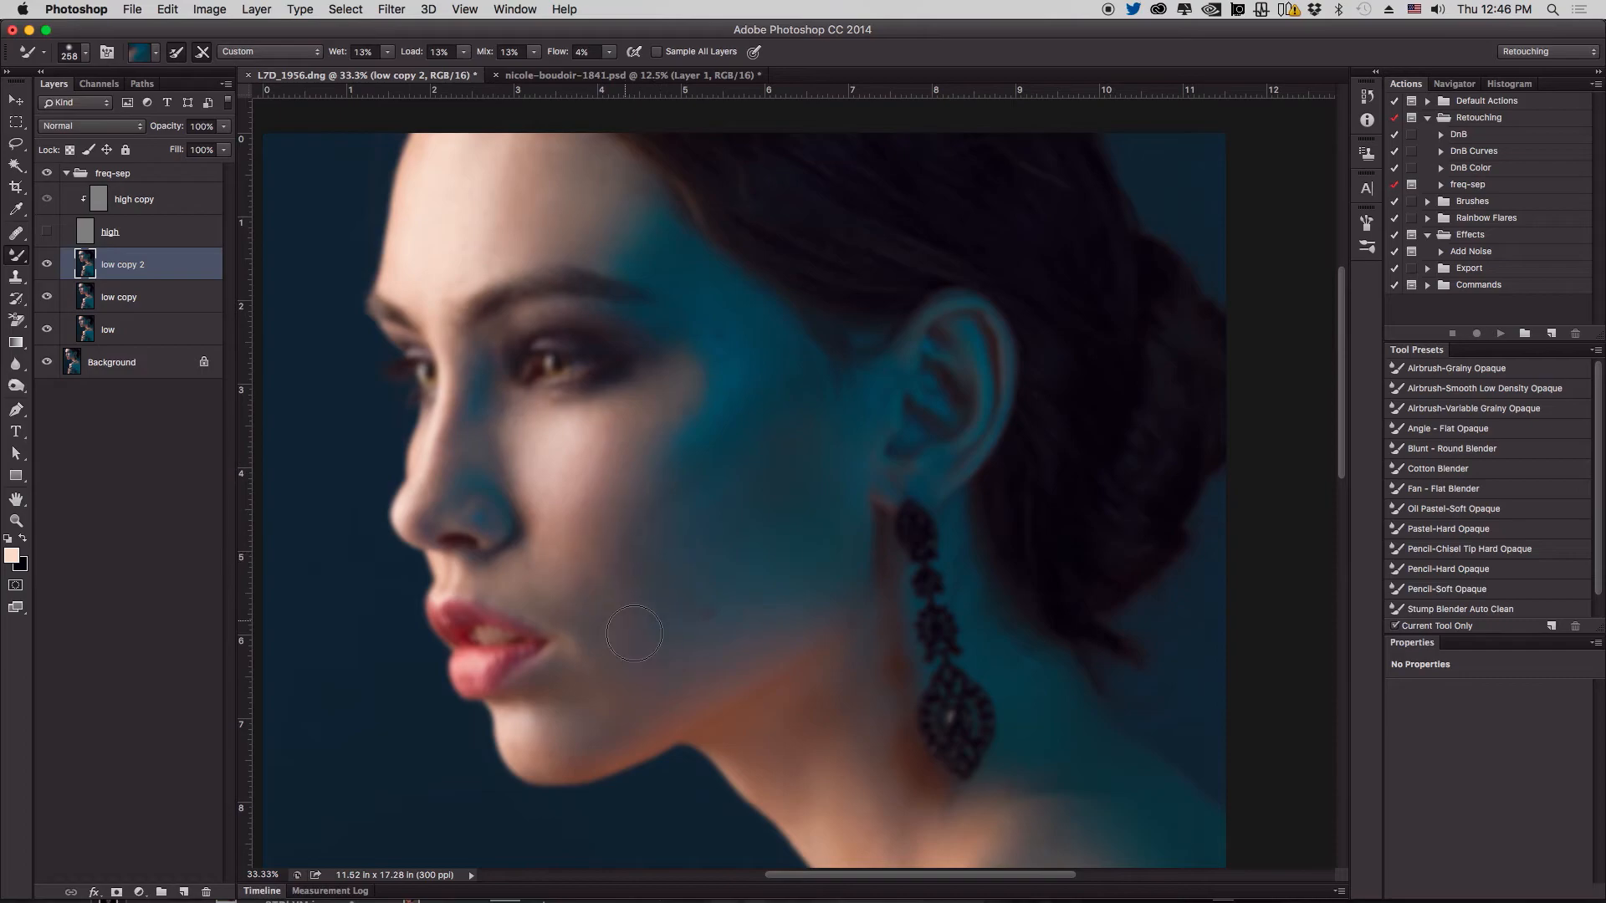
mouse_move(604, 631)
mouse_down()
mouse_move(566, 577)
mouse_move(513, 566)
mouse_move(541, 551)
mouse_move(531, 566)
mouse_move(517, 405)
mouse_move(500, 467)
mouse_move(493, 455)
mouse_move(505, 476)
mouse_move(527, 455)
mouse_move(518, 477)
mouse_move(532, 435)
mouse_move(521, 446)
mouse_move(552, 510)
mouse_up()
mouse_move(461, 196)
mouse_down()
mouse_move(513, 204)
mouse_move(483, 224)
mouse_move(479, 191)
mouse_move(472, 261)
mouse_move(472, 239)
mouse_move(445, 258)
mouse_move(455, 223)
mouse_move(443, 228)
mouse_move(452, 246)
mouse_move(459, 233)
mouse_move(461, 314)
mouse_up()
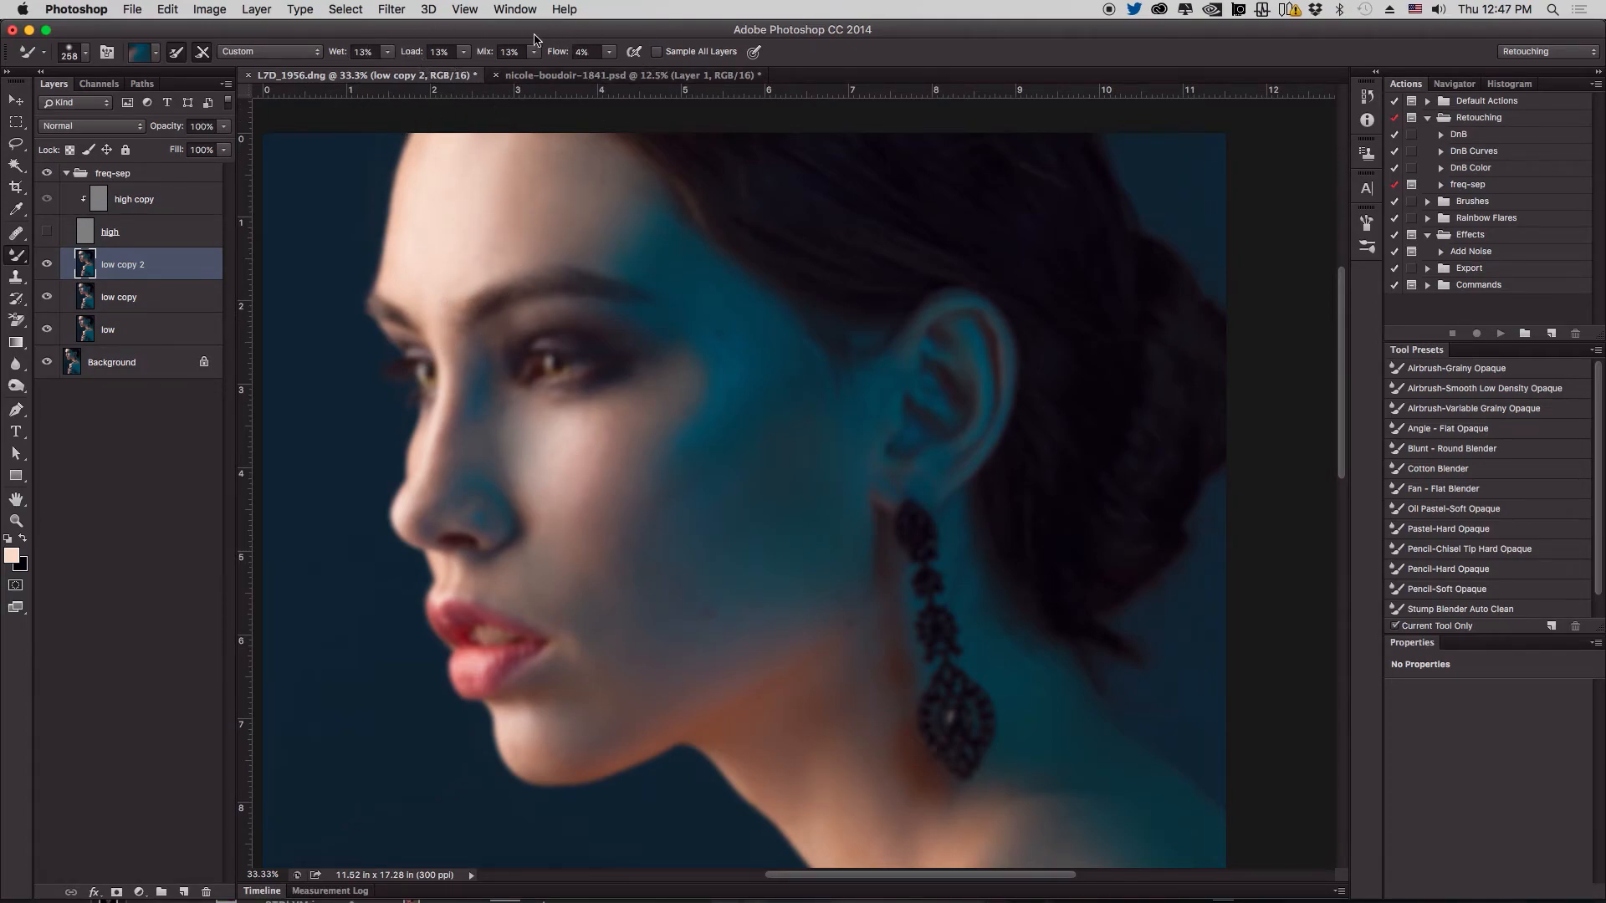
Sample the skin beside the chin and blend the tones of the chin, jawline, temple edge and middle cheek
alt+click(596, 677)
drag(594, 679, 581, 693)
drag(595, 711, 609, 733)
mouse_move(640, 710)
mouse_down()
mouse_move(660, 692)
mouse_move(641, 678)
mouse_up()
mouse_move(667, 620)
mouse_down()
mouse_move(695, 647)
mouse_move(771, 638)
mouse_up()
drag(709, 392, 716, 411)
drag(638, 587, 627, 577)
mouse_move(603, 623)
mouse_down()
mouse_move(601, 646)
mouse_move(576, 536)
mouse_move(605, 405)
mouse_move(600, 421)
mouse_up()
Smooth the nearer eyelid below the brow with the Mixer Brush at 160, and blend the forehead and outer cheek with a larger brush
drag(467, 304, 454, 304)
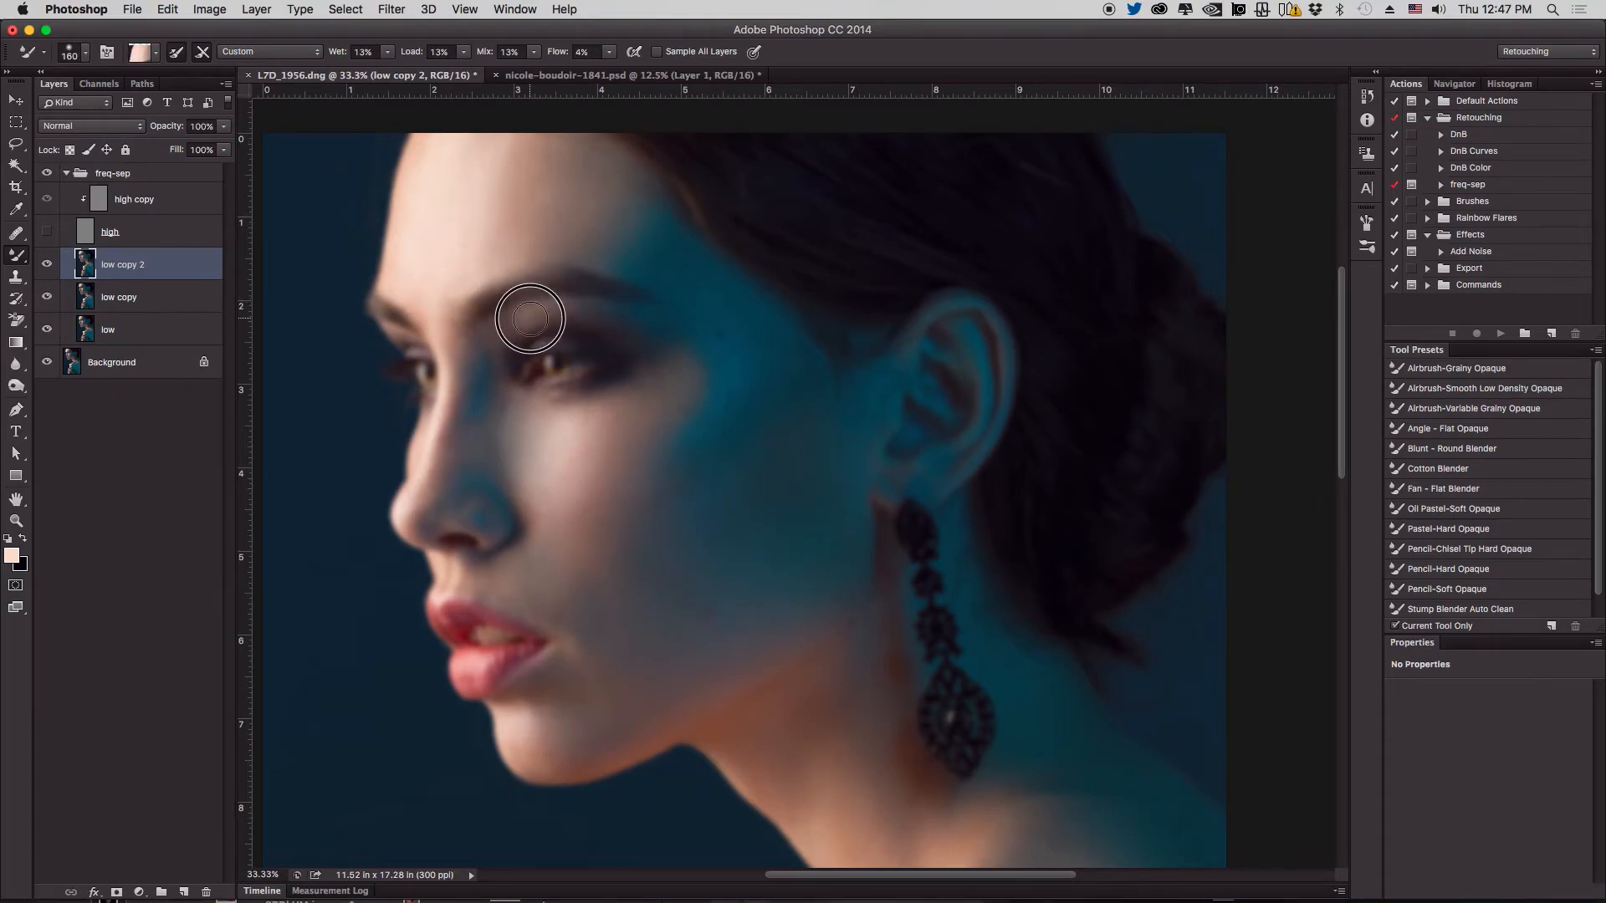
drag(585, 300, 504, 334)
mouse_move(477, 207)
mouse_down()
mouse_move(491, 209)
mouse_move(474, 251)
mouse_move(517, 159)
mouse_up()
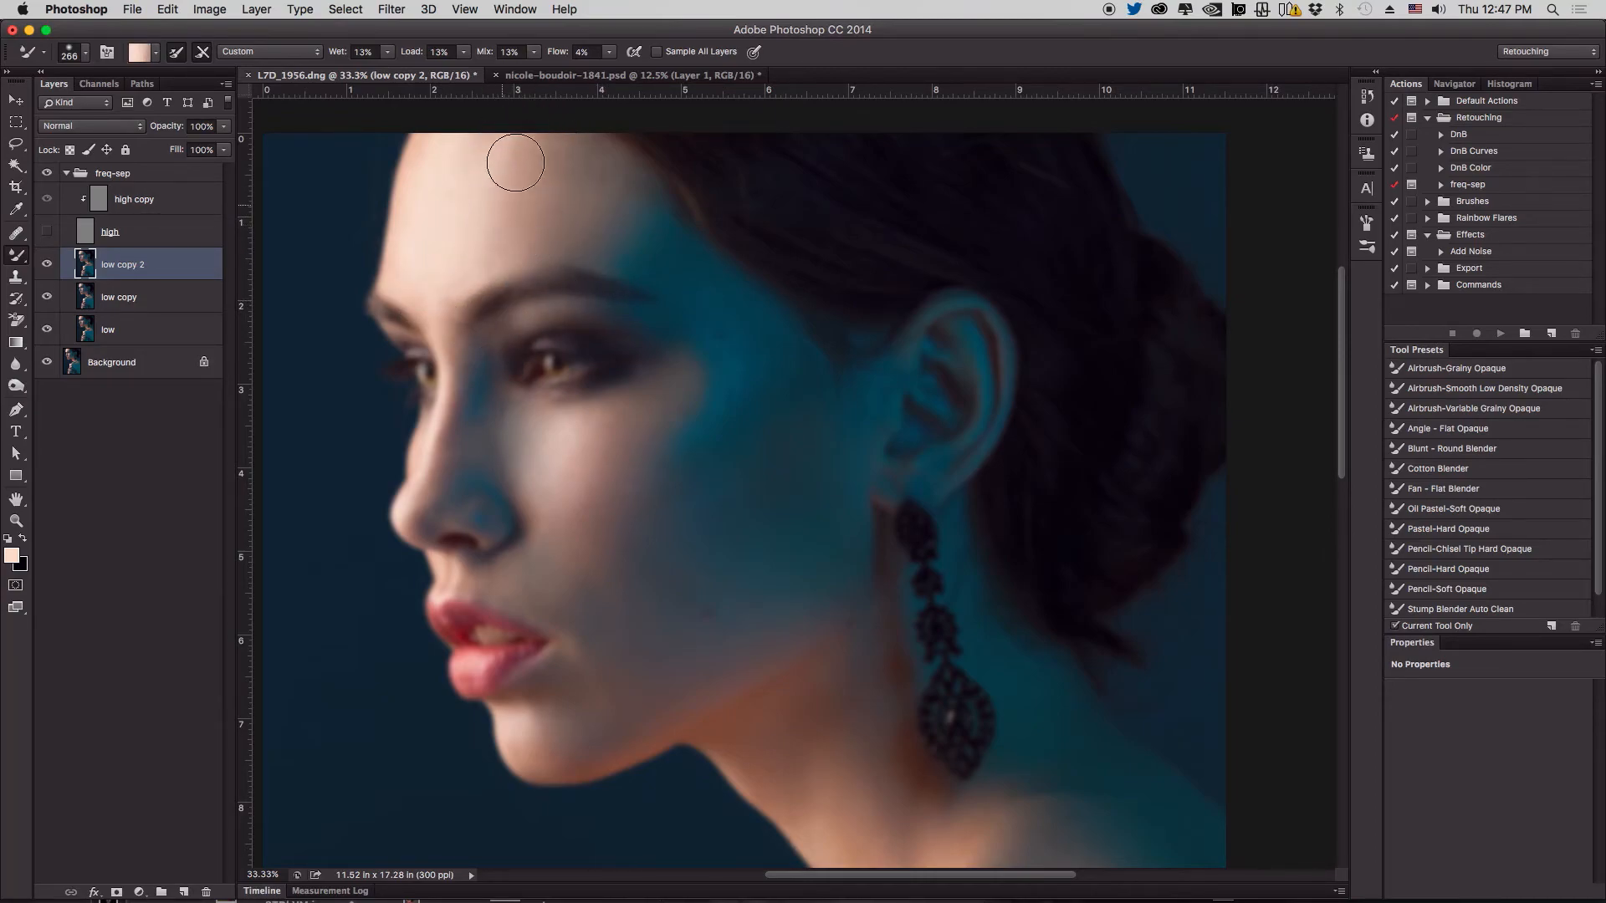
drag(616, 423, 577, 229)
mouse_move(566, 324)
mouse_down()
mouse_move(523, 254)
mouse_move(605, 322)
mouse_move(675, 516)
mouse_up()
Blend the tones around the nearer eye's inner corner and the side of the nose bridge
mouse_move(516, 361)
mouse_down()
mouse_move(495, 355)
mouse_move(493, 398)
mouse_move(501, 348)
mouse_up()
mouse_move(487, 402)
mouse_down()
mouse_move(501, 345)
mouse_move(509, 381)
mouse_move(503, 353)
mouse_move(484, 394)
mouse_up()
mouse_move(477, 363)
mouse_down()
mouse_move(470, 415)
mouse_move(520, 332)
mouse_move(525, 418)
mouse_up()
drag(519, 326, 530, 334)
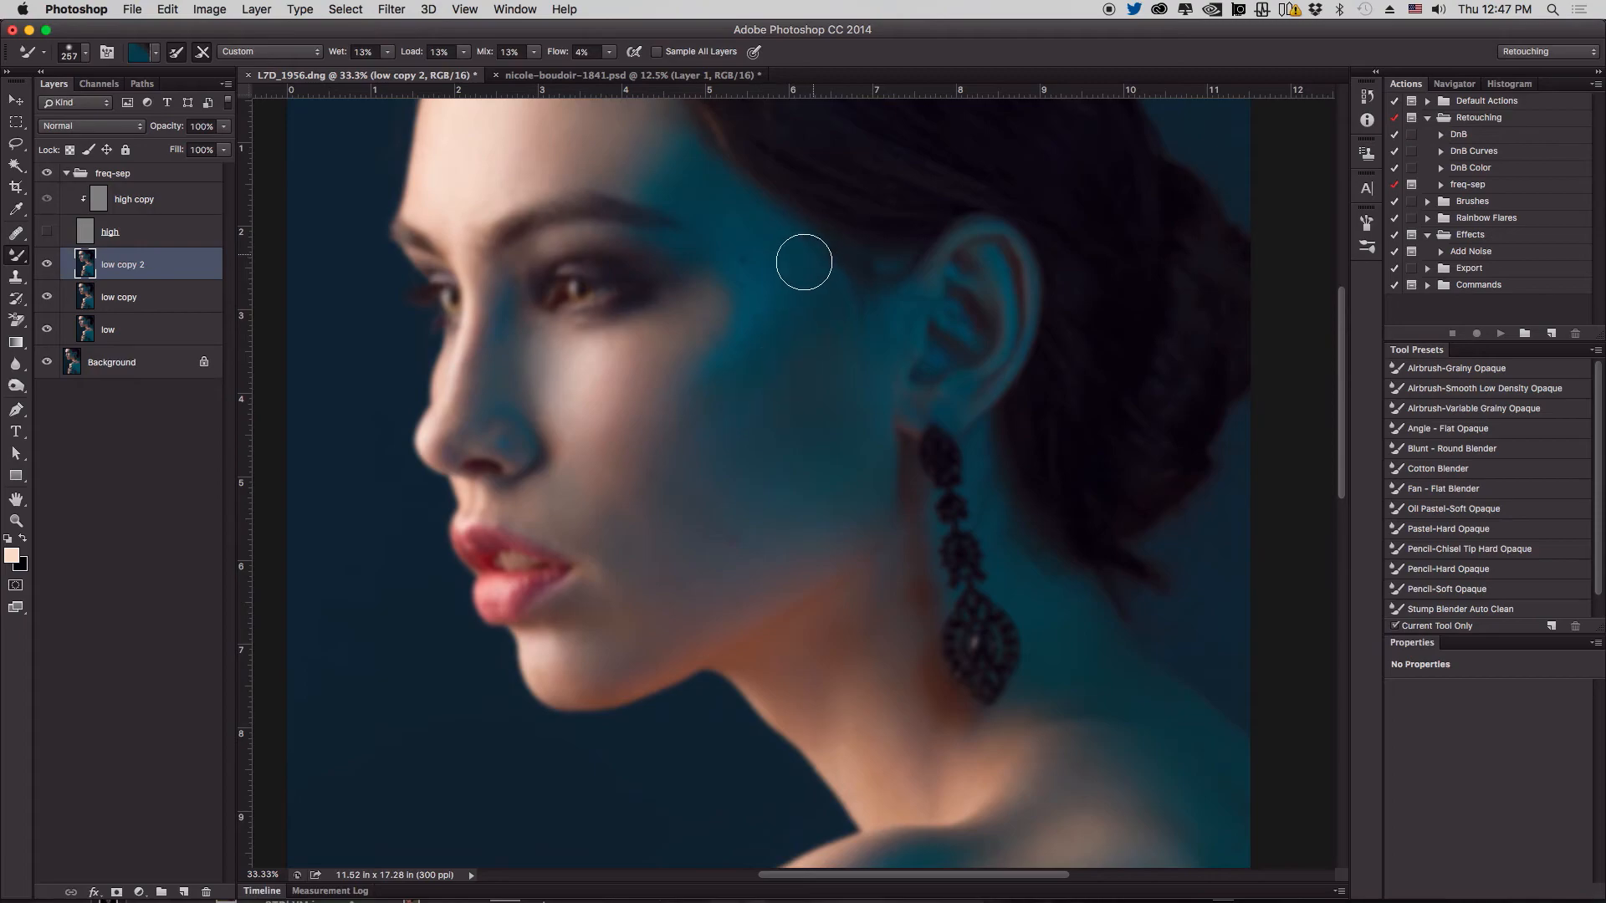
Set the Mixer Brush size to 341 and blend the tones of the upper forehead, shoulder and collarbone
alt+click(515, 149)
drag(495, 165, 531, 165)
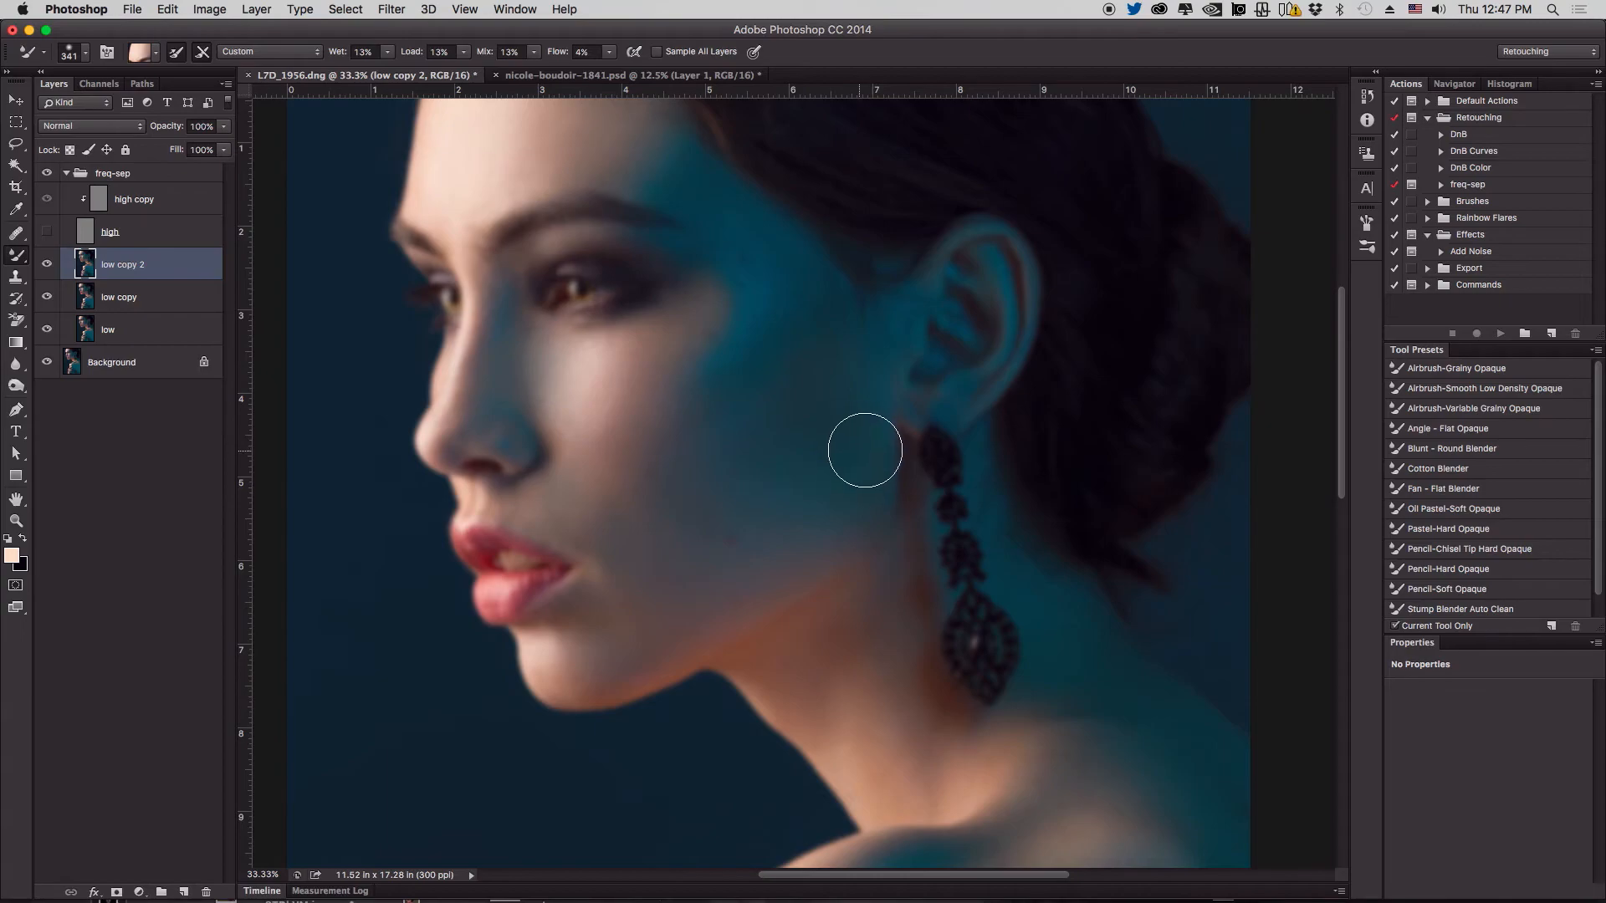
scroll(856, 507, down, 10)
scroll(856, 507, right, 6)
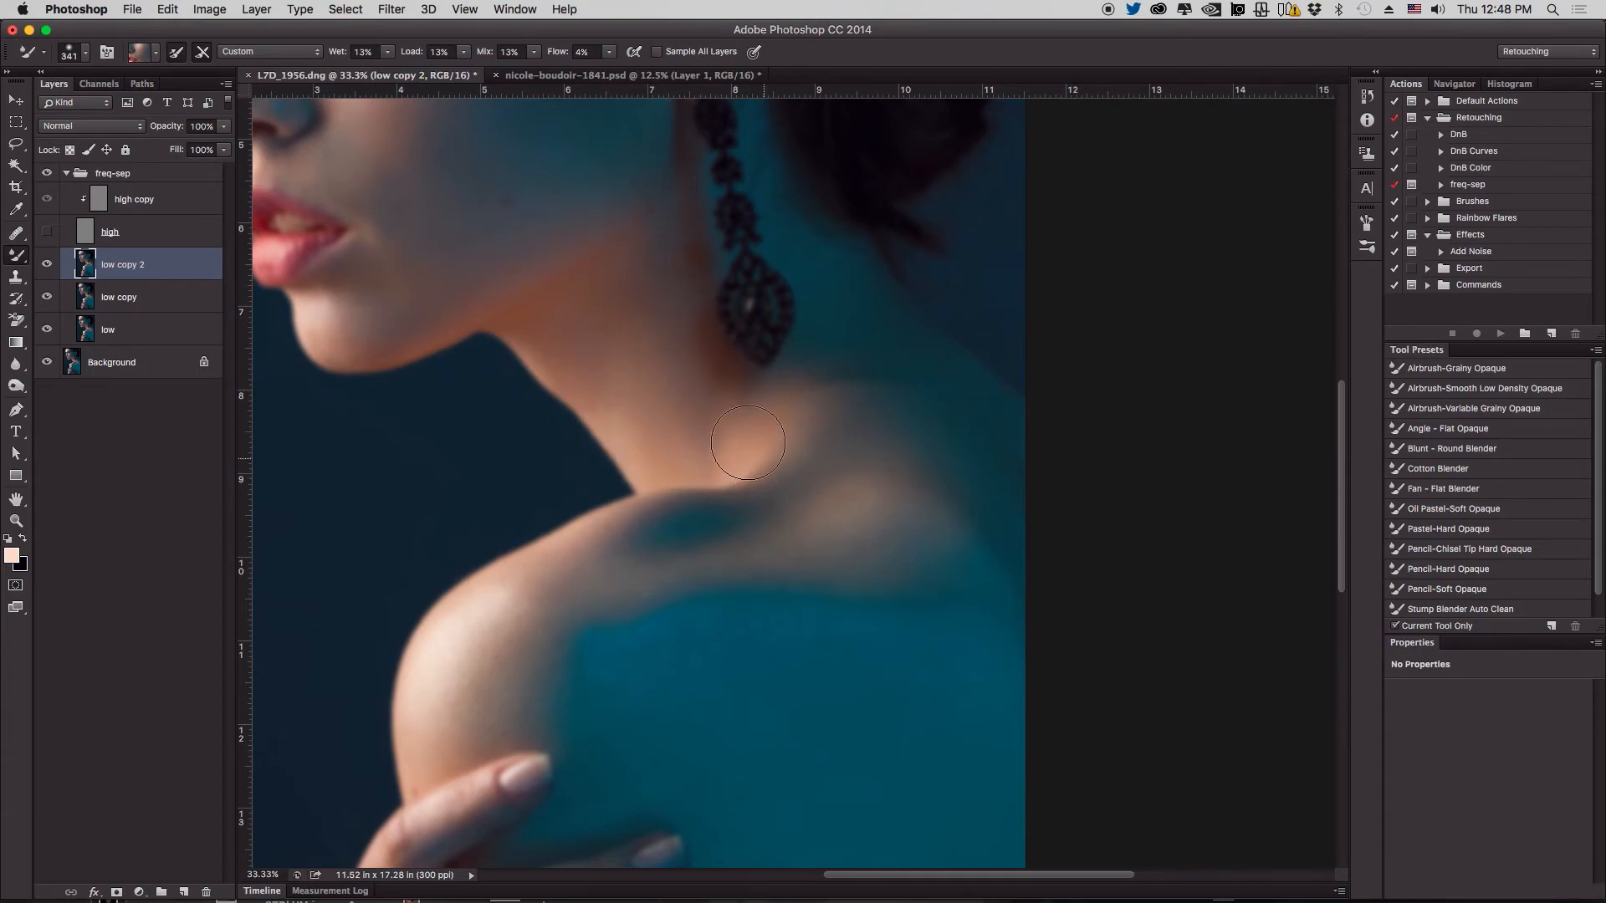
drag(608, 454, 612, 242)
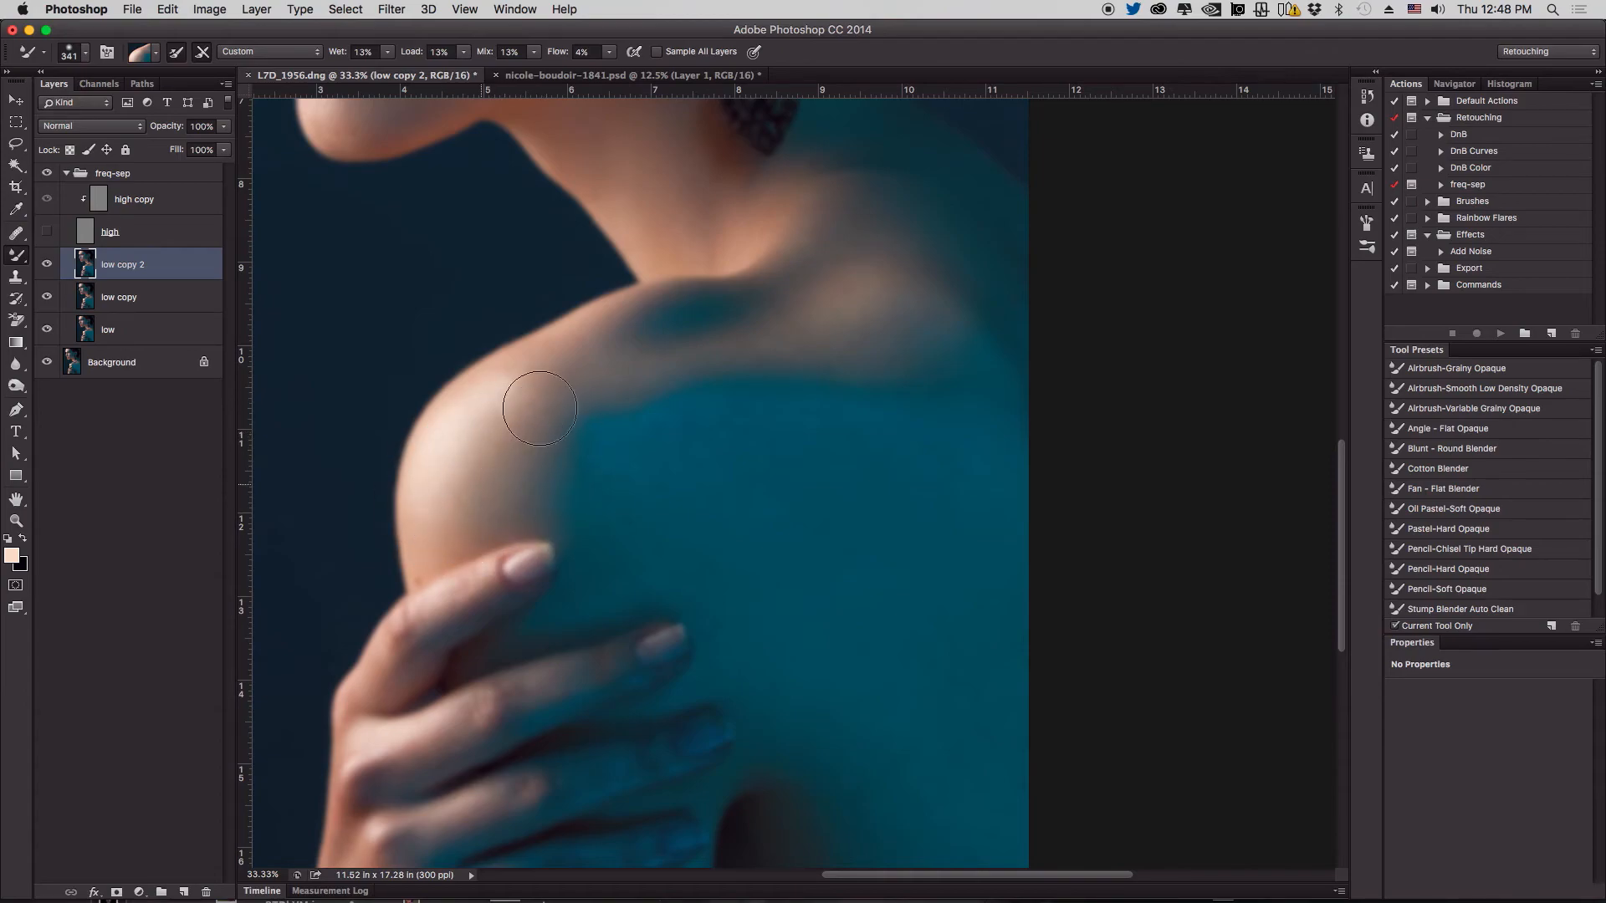
mouse_move(464, 512)
mouse_down()
mouse_move(629, 362)
mouse_move(598, 350)
mouse_move(525, 374)
mouse_move(538, 471)
mouse_move(700, 371)
mouse_move(583, 413)
mouse_move(830, 247)
mouse_move(786, 315)
mouse_move(897, 311)
mouse_move(780, 346)
mouse_move(896, 308)
mouse_move(923, 277)
mouse_move(774, 254)
mouse_up()
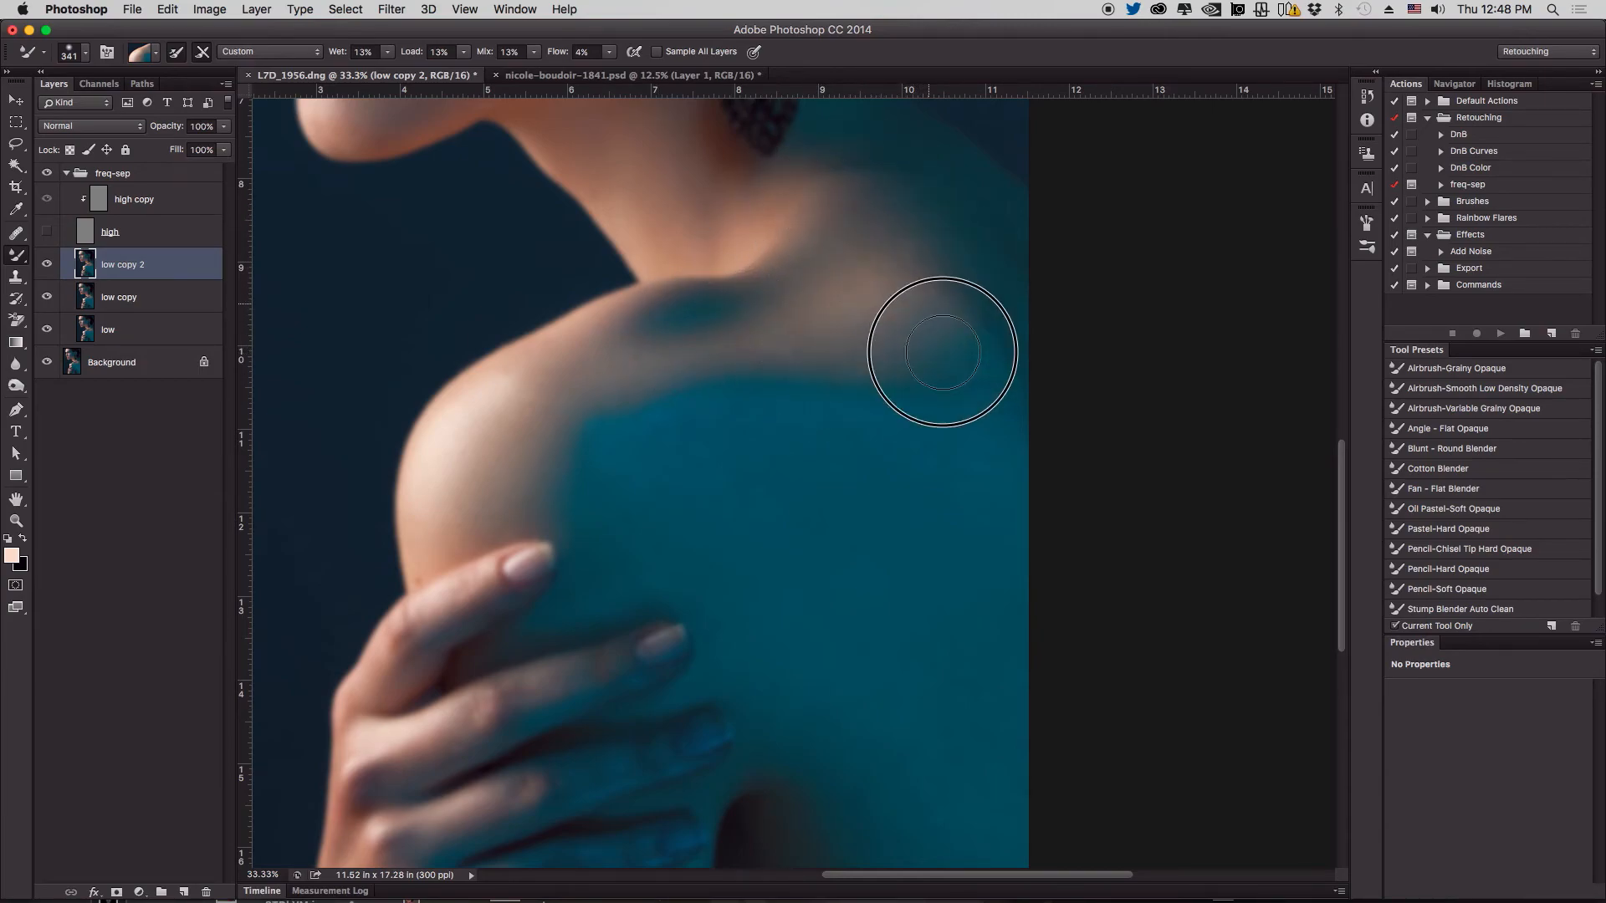
mouse_move(503, 424)
mouse_down()
mouse_move(550, 354)
mouse_move(483, 402)
mouse_move(545, 356)
mouse_move(510, 380)
mouse_move(579, 382)
mouse_up()
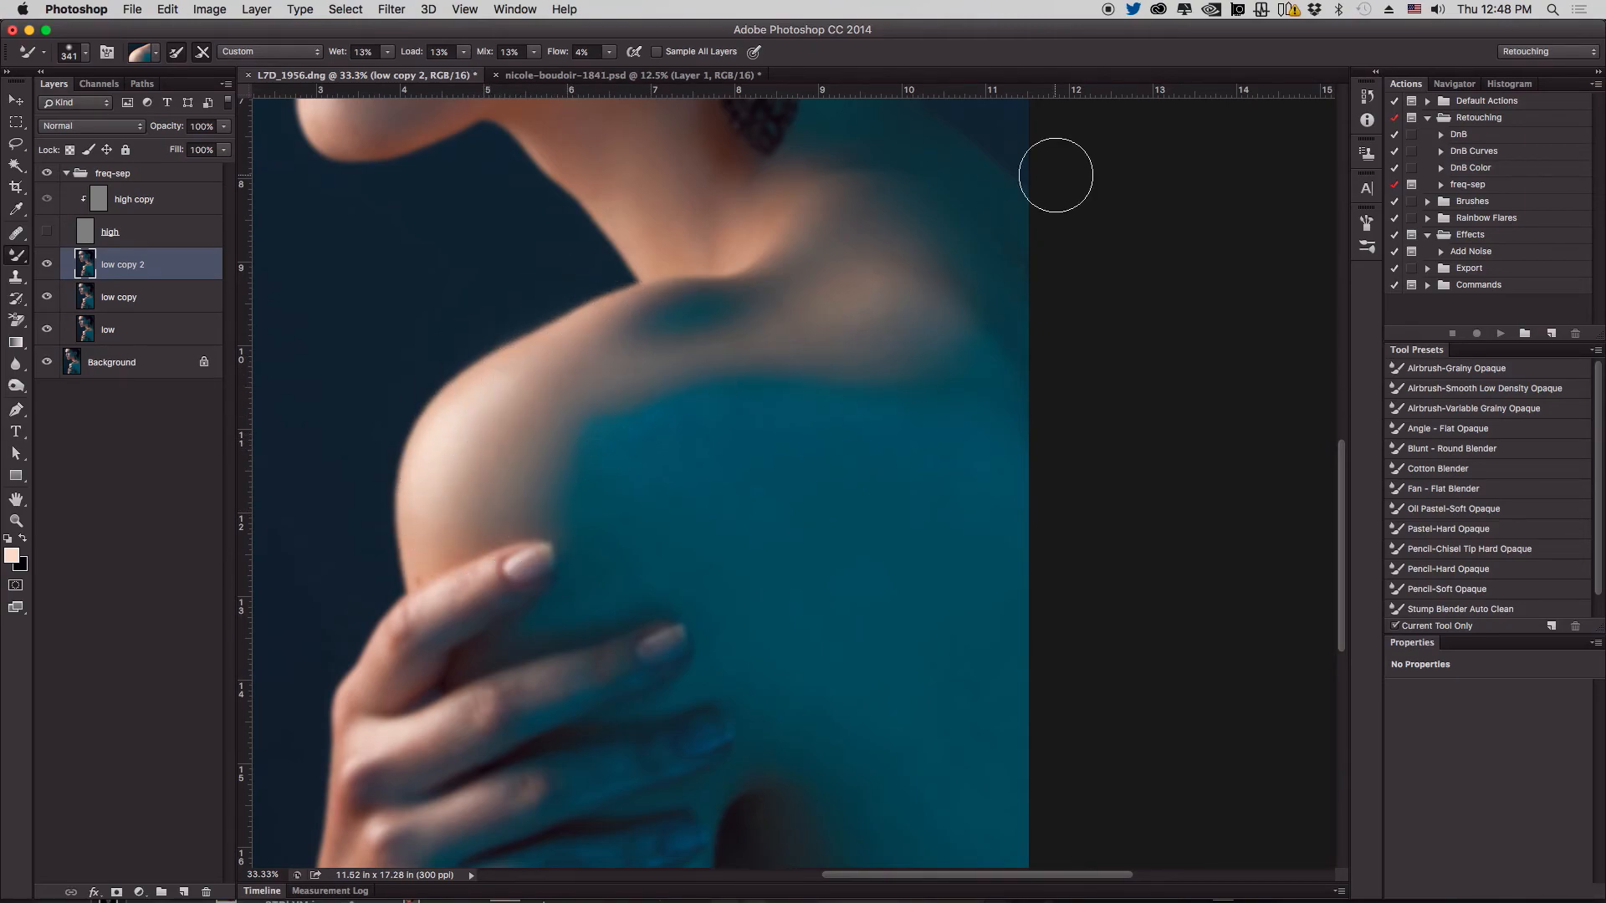
Enlarge the Mixer Brush to 477 and soften the transition between the warm shoulder and the teal back
key(super+minus)
key(super+minus)
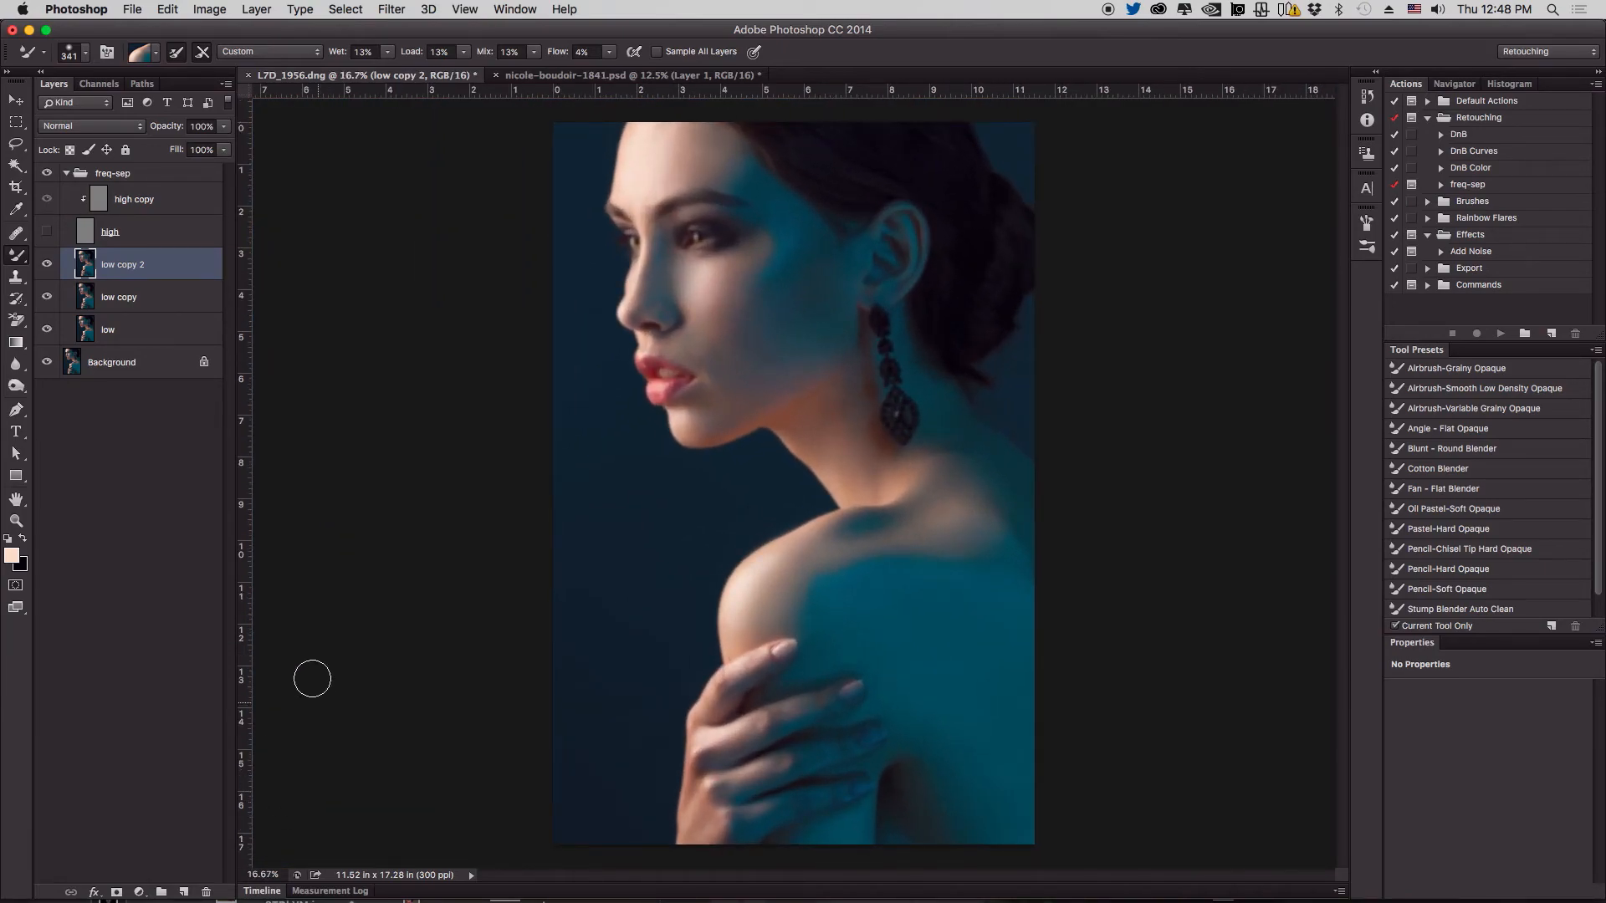
drag(812, 573, 829, 574)
mouse_move(812, 604)
mouse_down()
mouse_move(874, 562)
mouse_move(789, 628)
mouse_move(845, 562)
mouse_move(887, 556)
mouse_up()
mouse_move(784, 617)
mouse_down()
mouse_move(889, 544)
mouse_move(958, 561)
mouse_up()
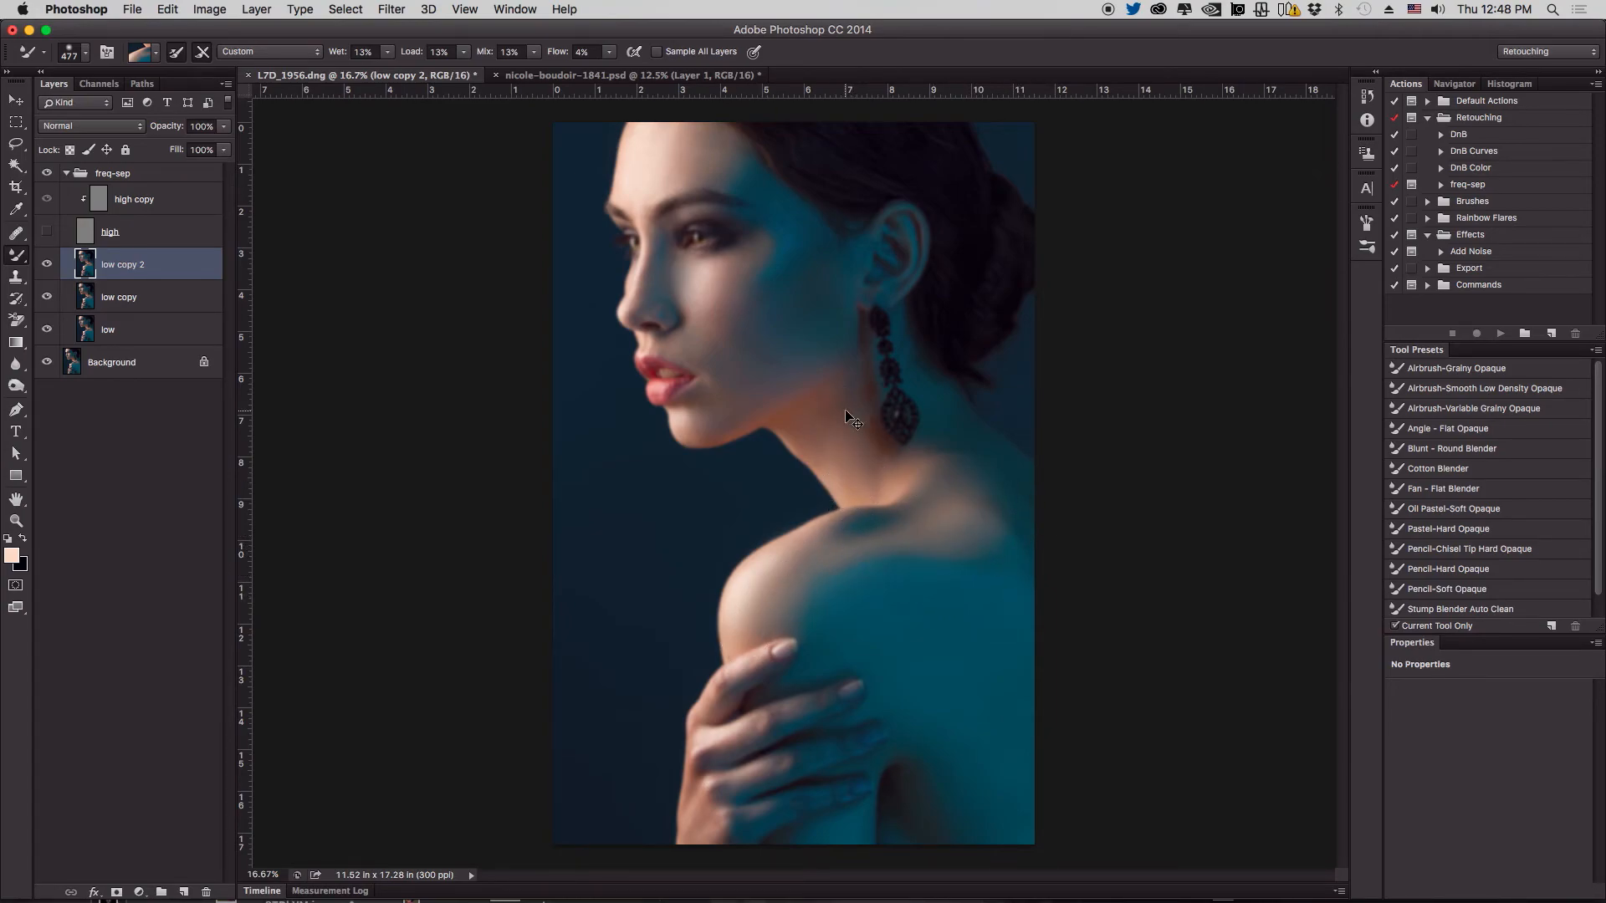
Smooth the upper arm above the hand and blend the blotchy tones along the middle finger
scroll(851, 418, up, 3)
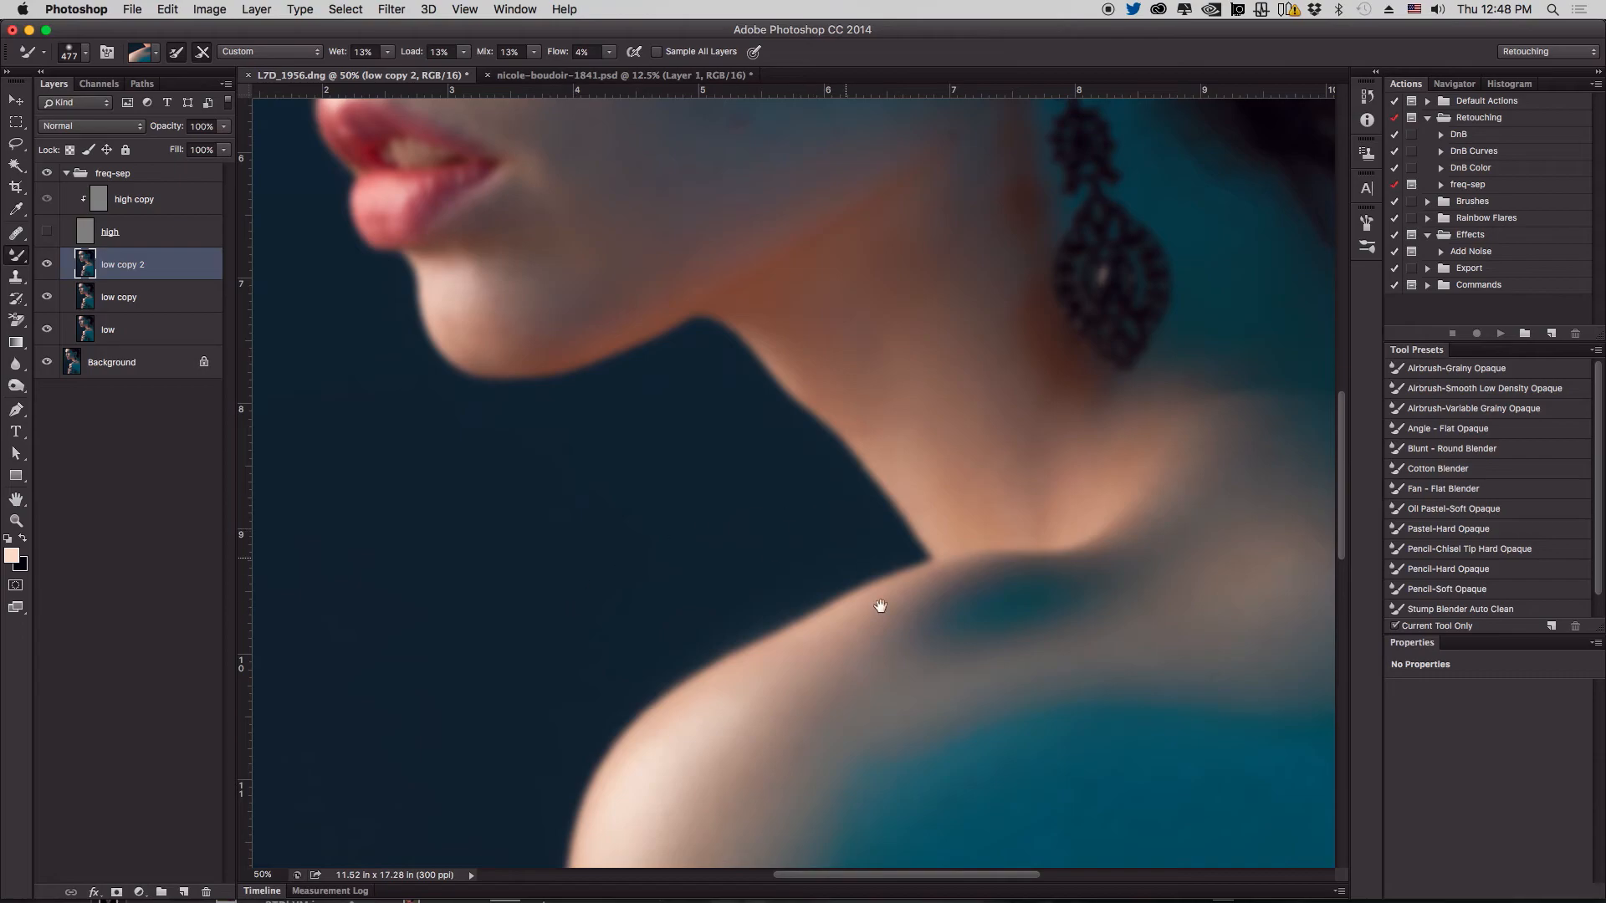
scroll(860, 576, down, 10)
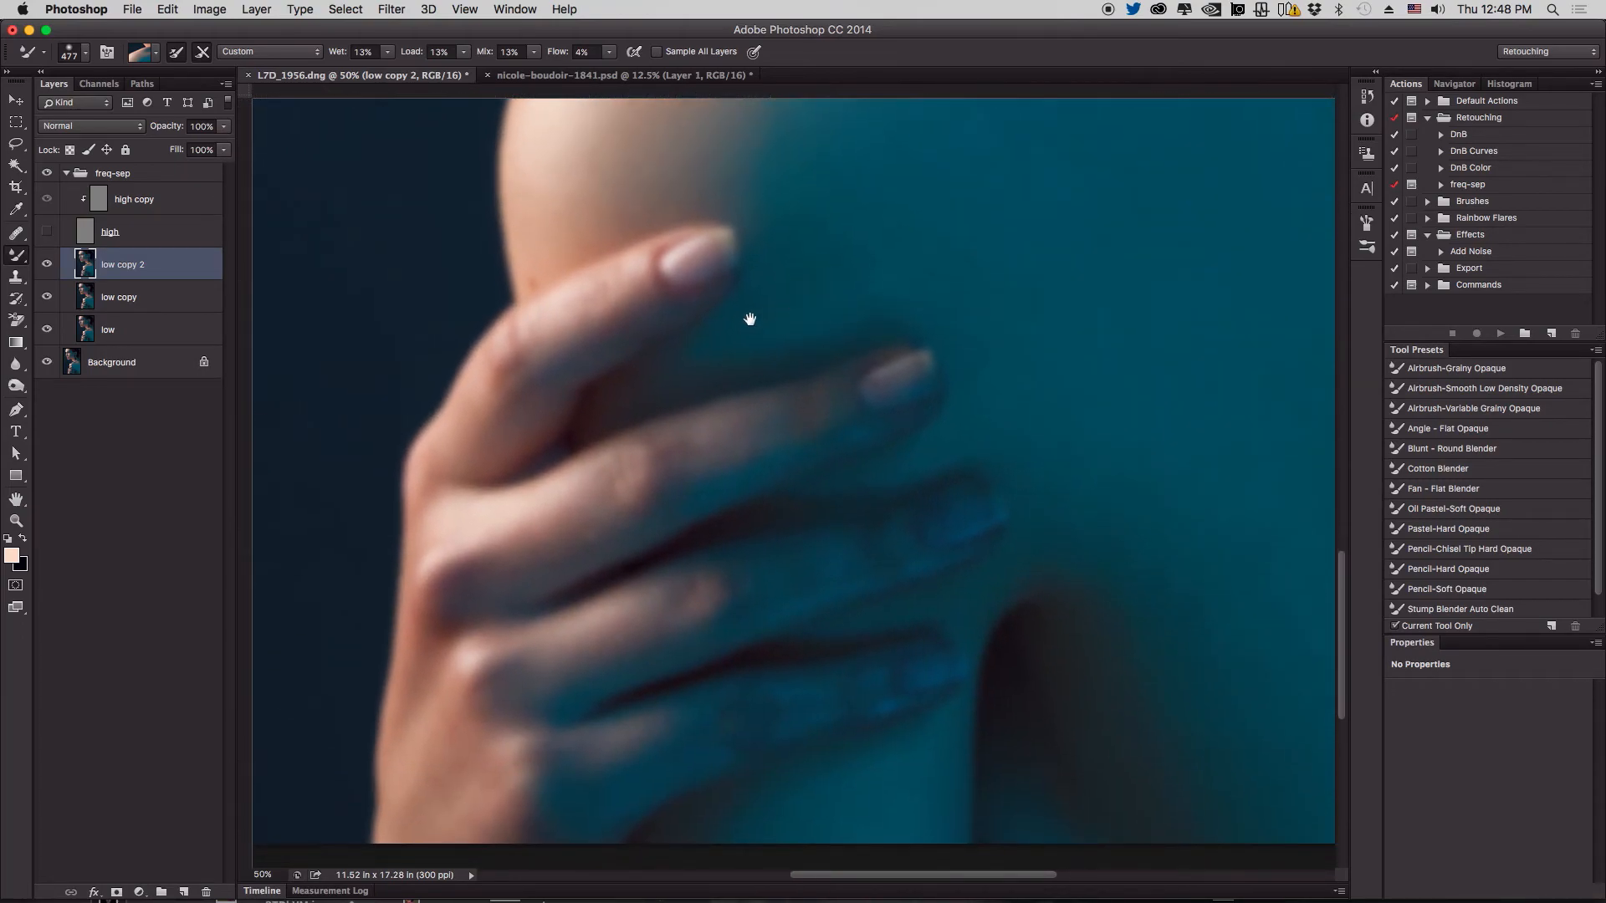
mouse_move(617, 222)
mouse_down()
mouse_move(556, 223)
mouse_move(609, 163)
mouse_move(642, 161)
mouse_up()
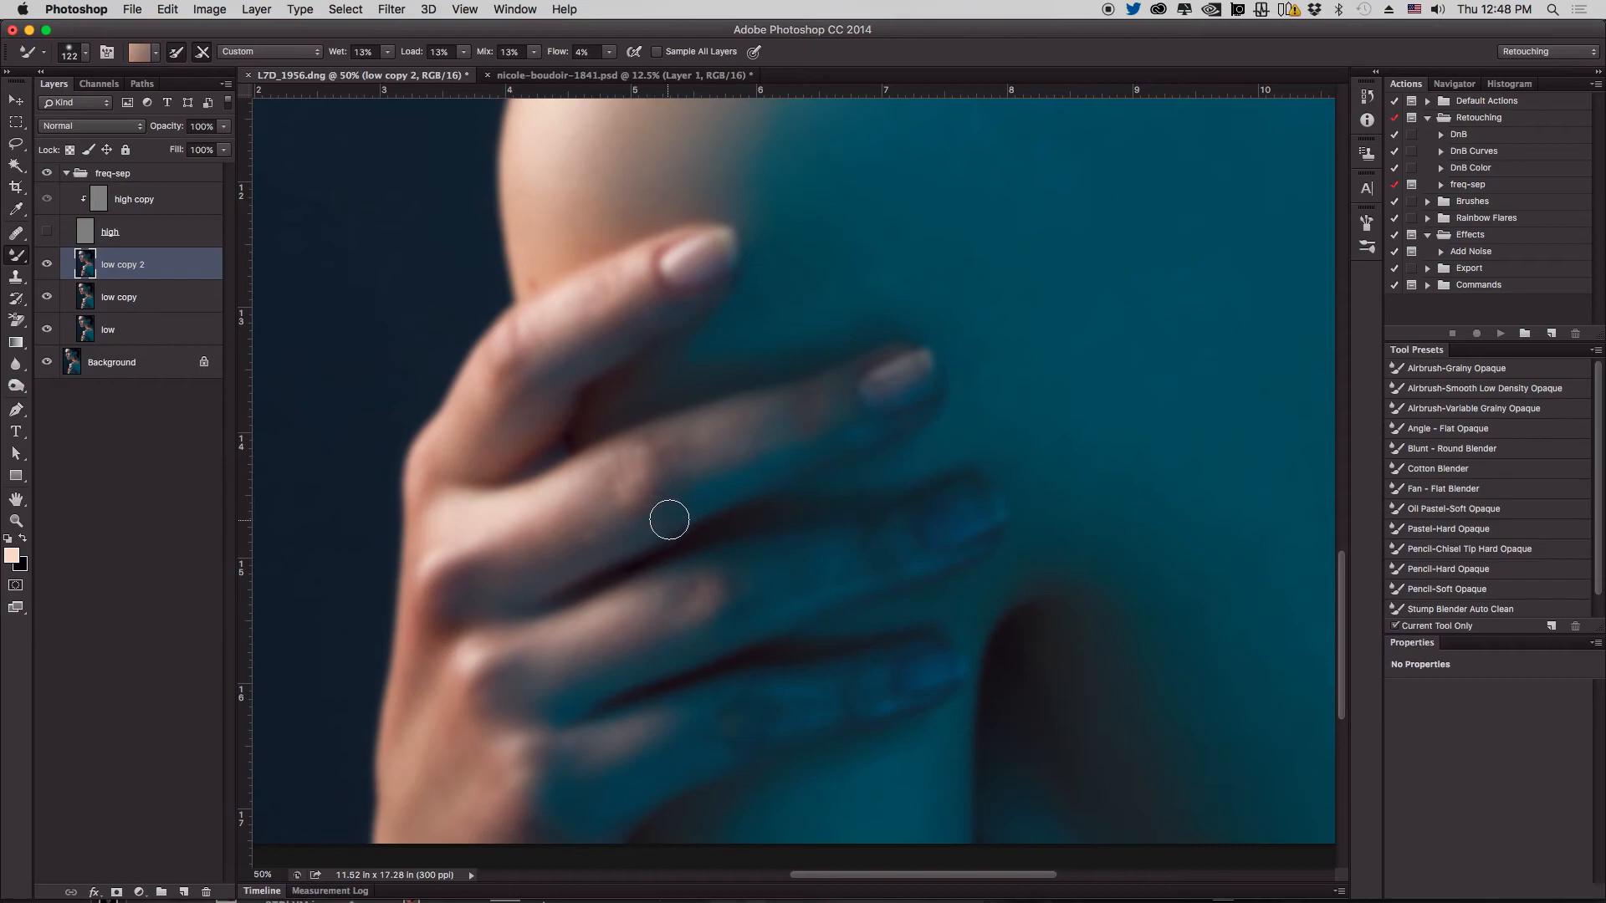
drag(668, 451, 677, 502)
drag(744, 437, 758, 436)
mouse_move(746, 436)
mouse_down()
mouse_move(706, 440)
mouse_move(831, 396)
mouse_up()
drag(735, 432, 830, 421)
Blend the middle finger from its knuckle toward the tip and even the index finger with the Mixer Brush at 200
mouse_move(620, 503)
mouse_down()
mouse_move(502, 544)
mouse_move(569, 500)
mouse_up()
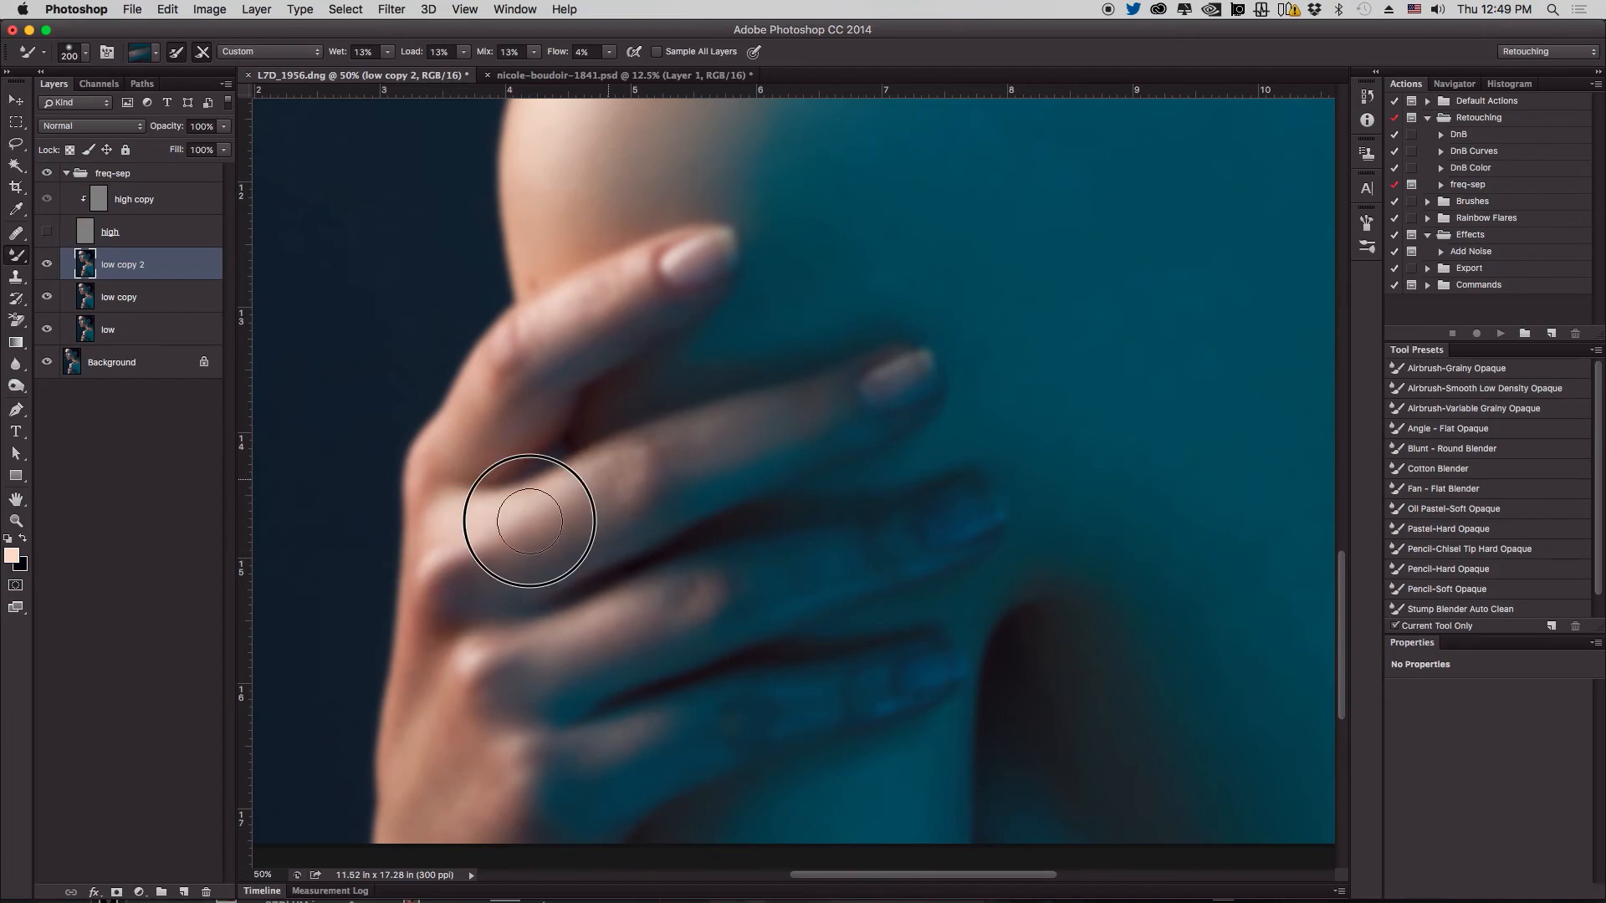
drag(481, 569, 568, 502)
drag(652, 460, 731, 418)
drag(718, 478, 817, 436)
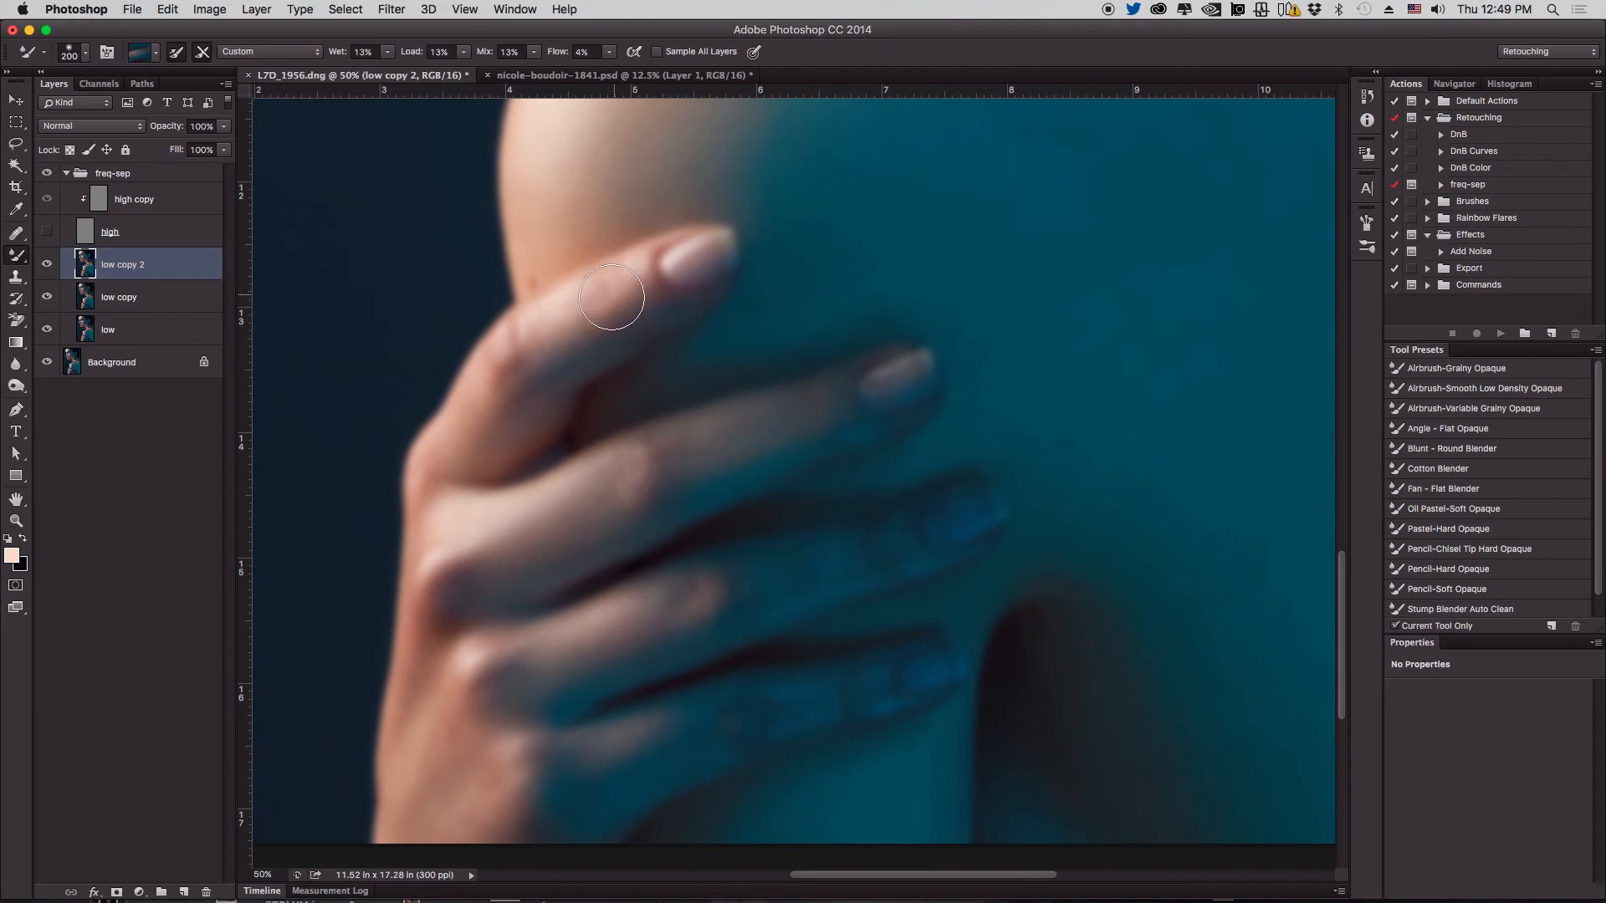
mouse_move(606, 307)
mouse_down()
mouse_move(584, 312)
mouse_move(636, 282)
mouse_up()
drag(576, 328, 628, 277)
Sample the blue-lit ring finger and blend its tones, then even the skin near the knuckles of the hand
alt+click(859, 592)
mouse_move(823, 571)
mouse_down()
mouse_move(741, 592)
mouse_move(741, 567)
mouse_move(803, 543)
mouse_move(821, 588)
mouse_move(910, 538)
mouse_move(555, 646)
mouse_move(751, 558)
mouse_up()
scroll(884, 562, down, 5)
scroll(885, 563, left, 2)
alt+click(539, 542)
mouse_move(539, 542)
mouse_down()
mouse_move(518, 618)
mouse_move(457, 710)
mouse_move(552, 650)
mouse_move(477, 585)
mouse_up()
Blend the tones along the lower fingers from the warm knuckles toward the blue-lit fingertips
alt+click(705, 599)
drag(635, 619, 660, 599)
drag(703, 647, 620, 670)
mouse_move(794, 593)
mouse_down()
mouse_move(939, 549)
mouse_move(928, 513)
mouse_up()
mouse_move(935, 414)
mouse_down()
mouse_move(979, 413)
mouse_move(899, 395)
mouse_up()
mouse_move(810, 288)
mouse_down()
mouse_move(838, 301)
mouse_move(710, 481)
mouse_up()
Blend the tones around the index and middle fingernails with the Mixer Brush at size 66
key(super+plus)
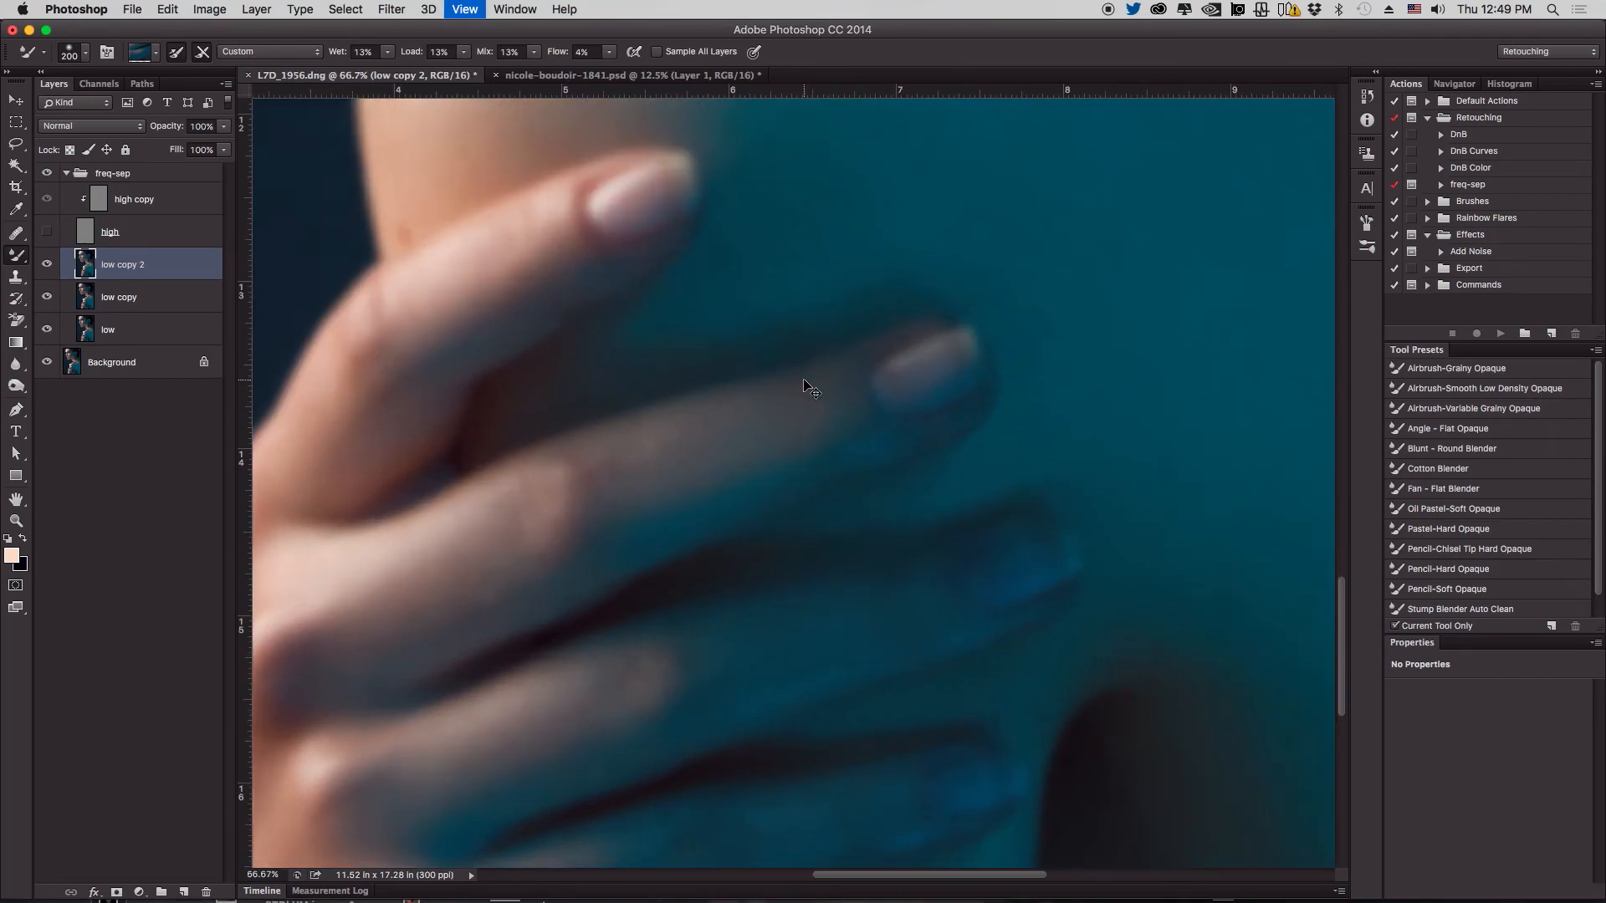
key(super+plus)
mouse_move(865, 376)
mouse_down()
mouse_move(903, 656)
mouse_move(893, 644)
mouse_up()
drag(602, 339, 537, 340)
mouse_move(670, 309)
mouse_down()
mouse_move(539, 370)
mouse_move(609, 375)
mouse_up()
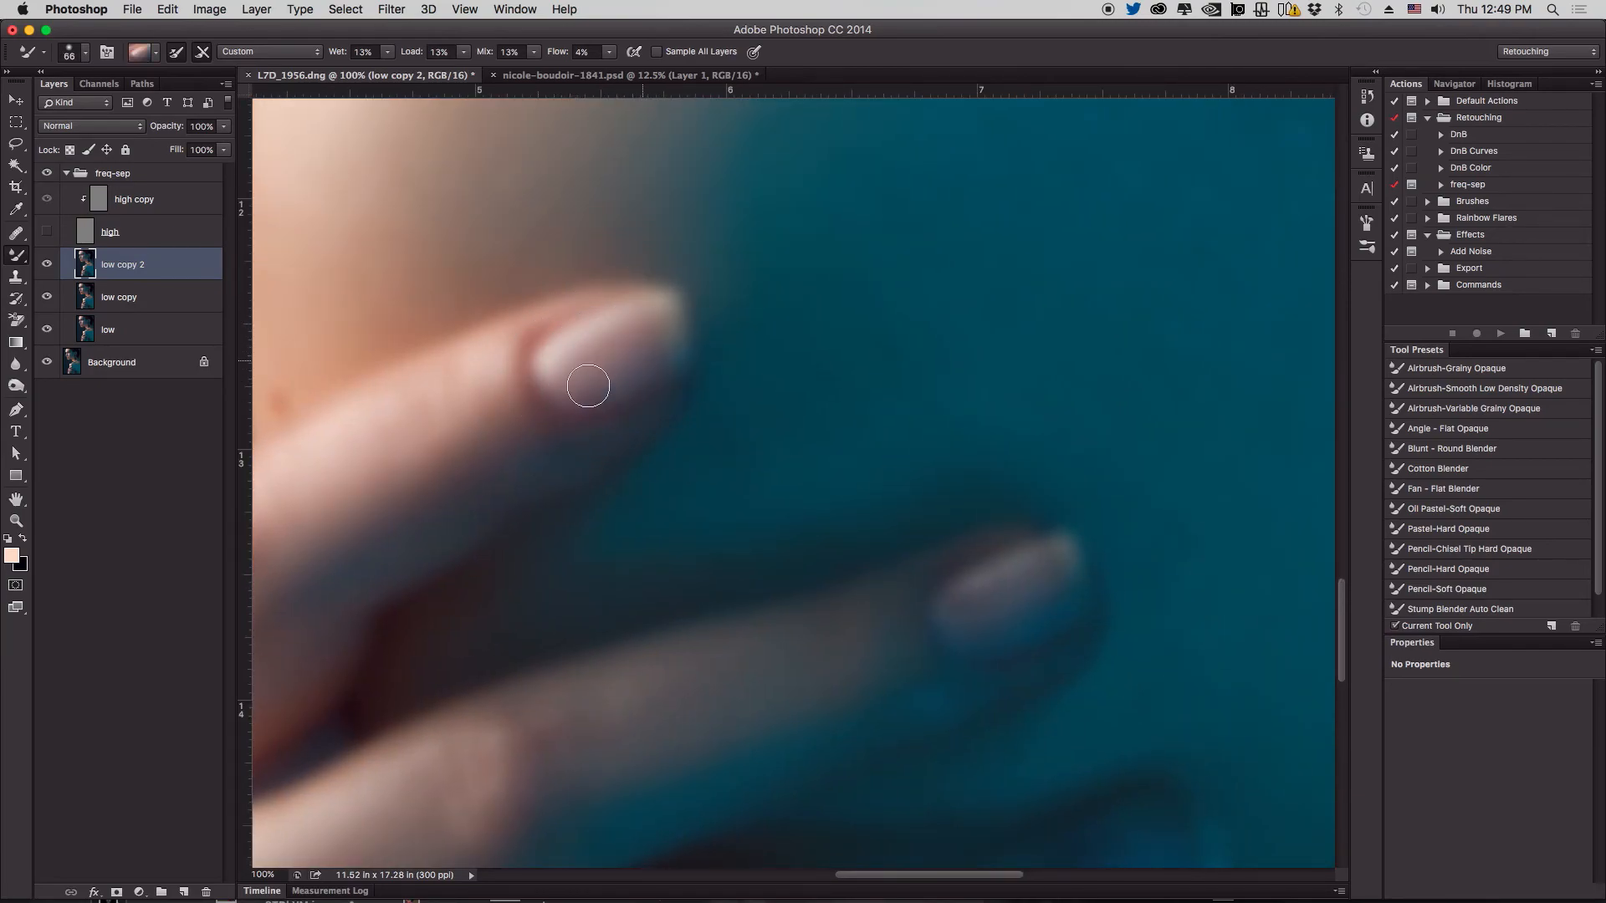
mouse_move(980, 590)
mouse_down()
mouse_move(946, 602)
mouse_move(992, 624)
mouse_move(999, 607)
mouse_move(967, 629)
mouse_up()
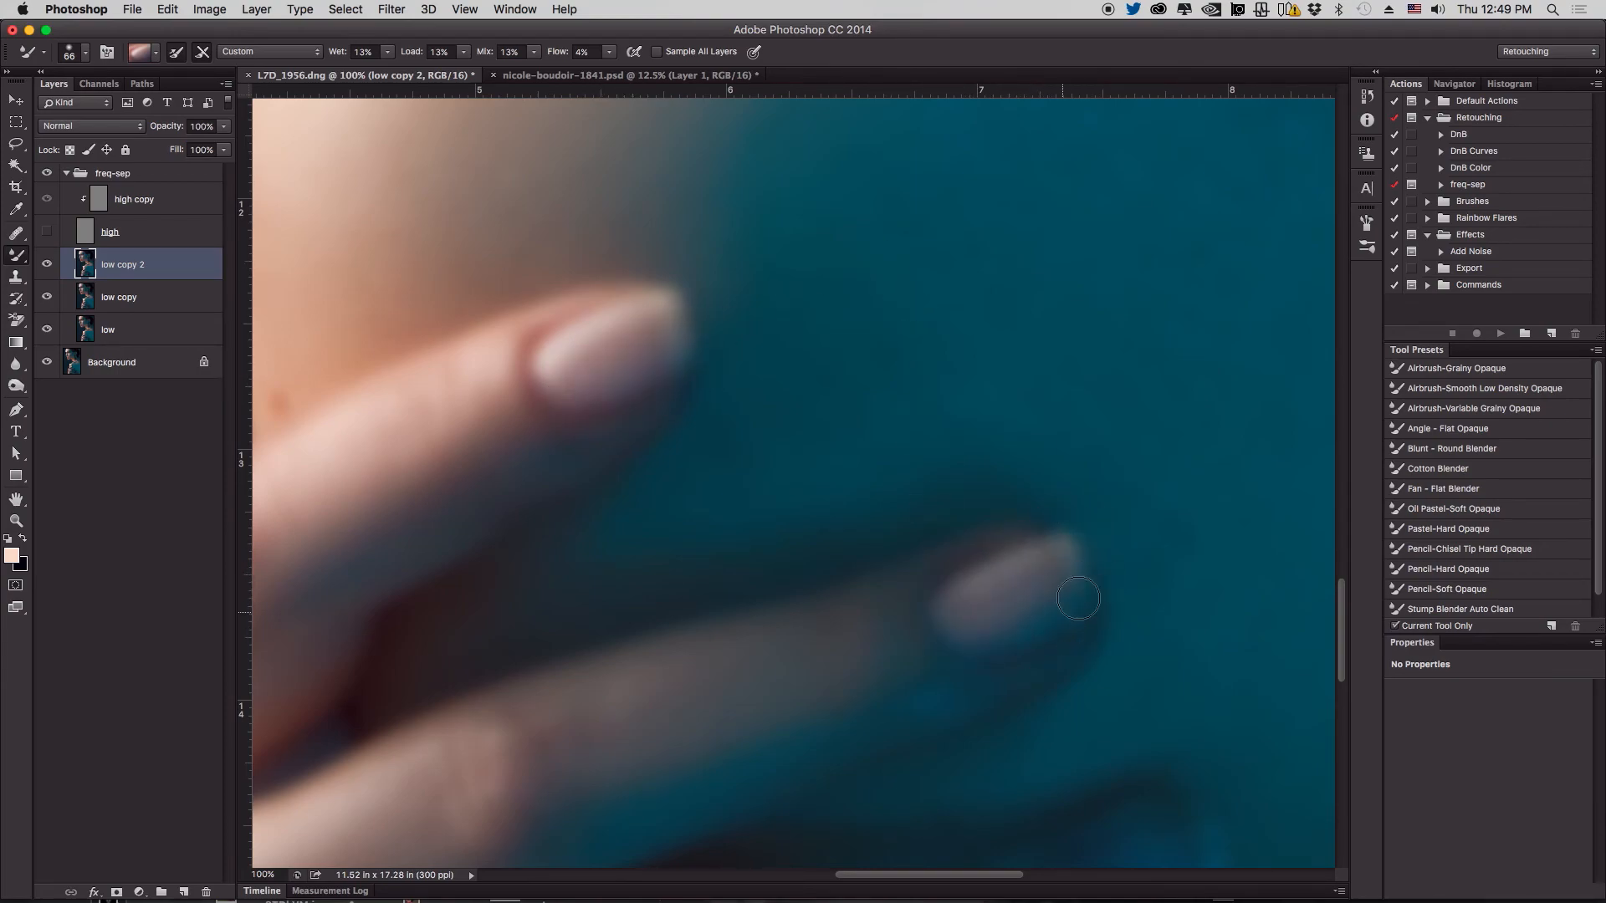
Sample the blue-lit ring fingertip and blend the blotchy blue tones on the lower fingertips
scroll(1040, 635, down, 5)
scroll(1039, 634, right, 3)
alt+click(979, 552)
mouse_move(1010, 523)
mouse_down()
mouse_move(936, 558)
mouse_move(994, 560)
mouse_up()
drag(1034, 539, 1095, 519)
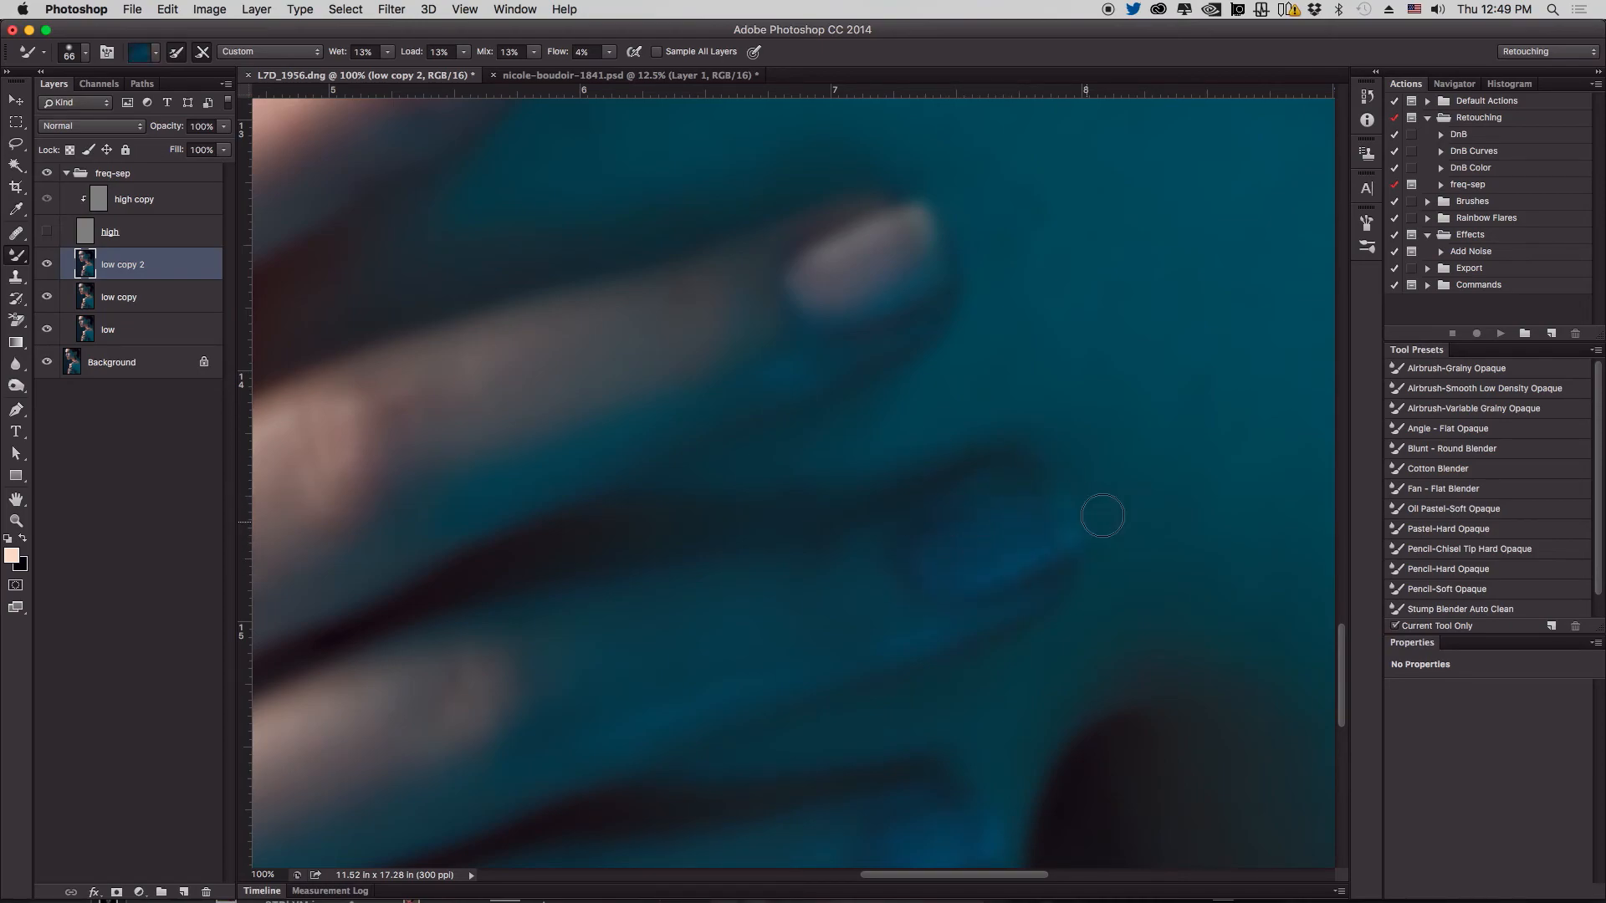
scroll(1020, 485, down, 5)
scroll(1021, 485, left, 2)
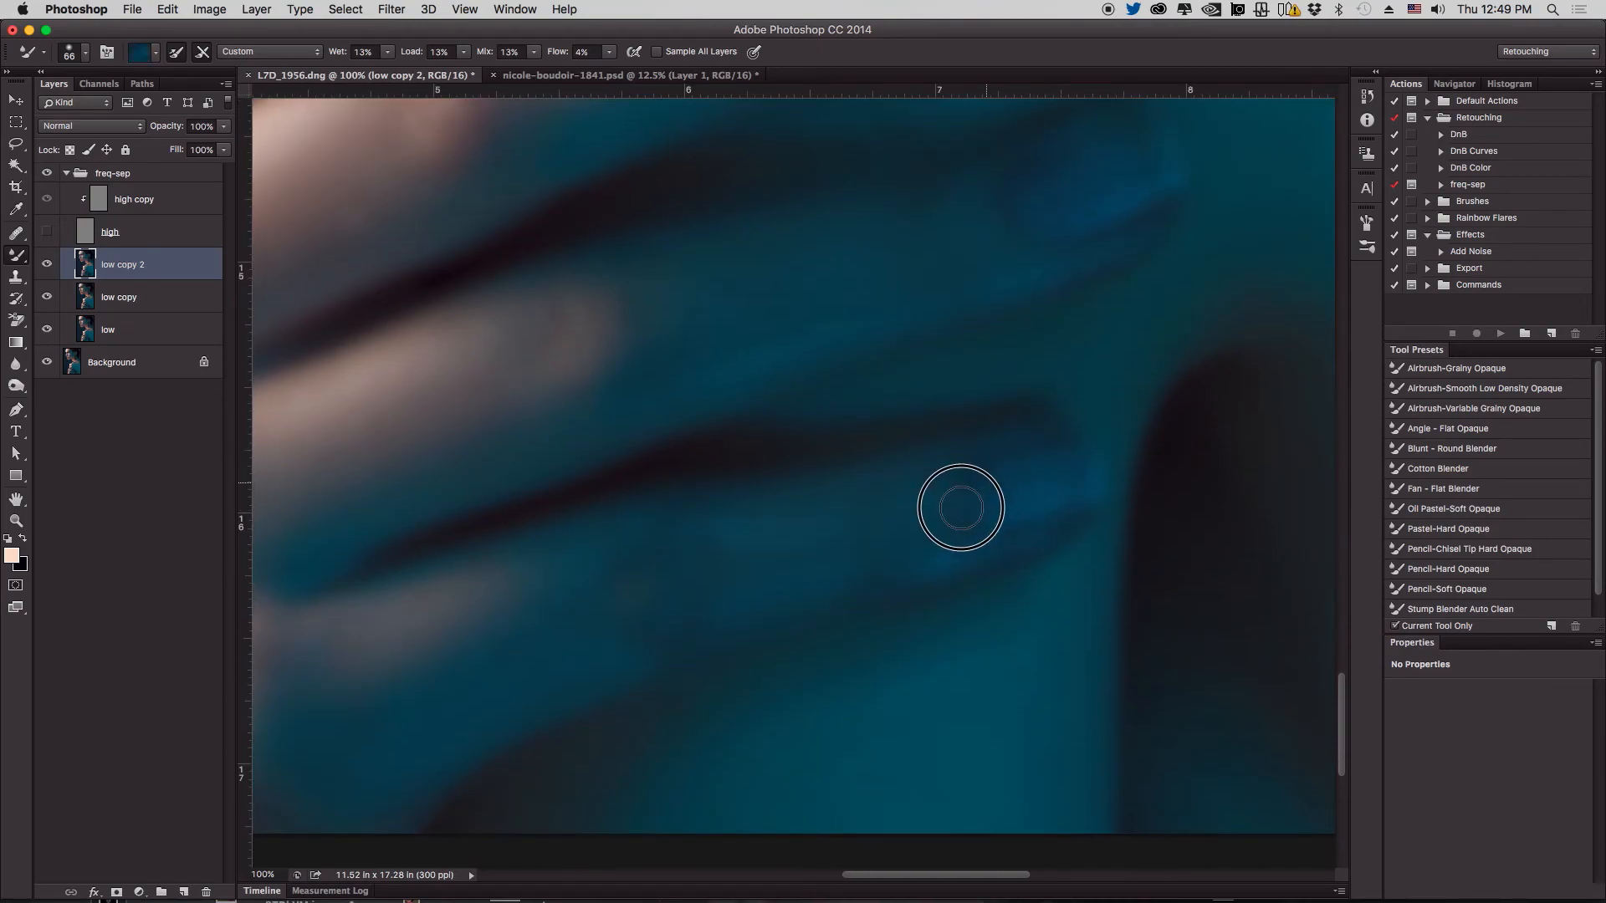
scroll(1211, 319, down, 5)
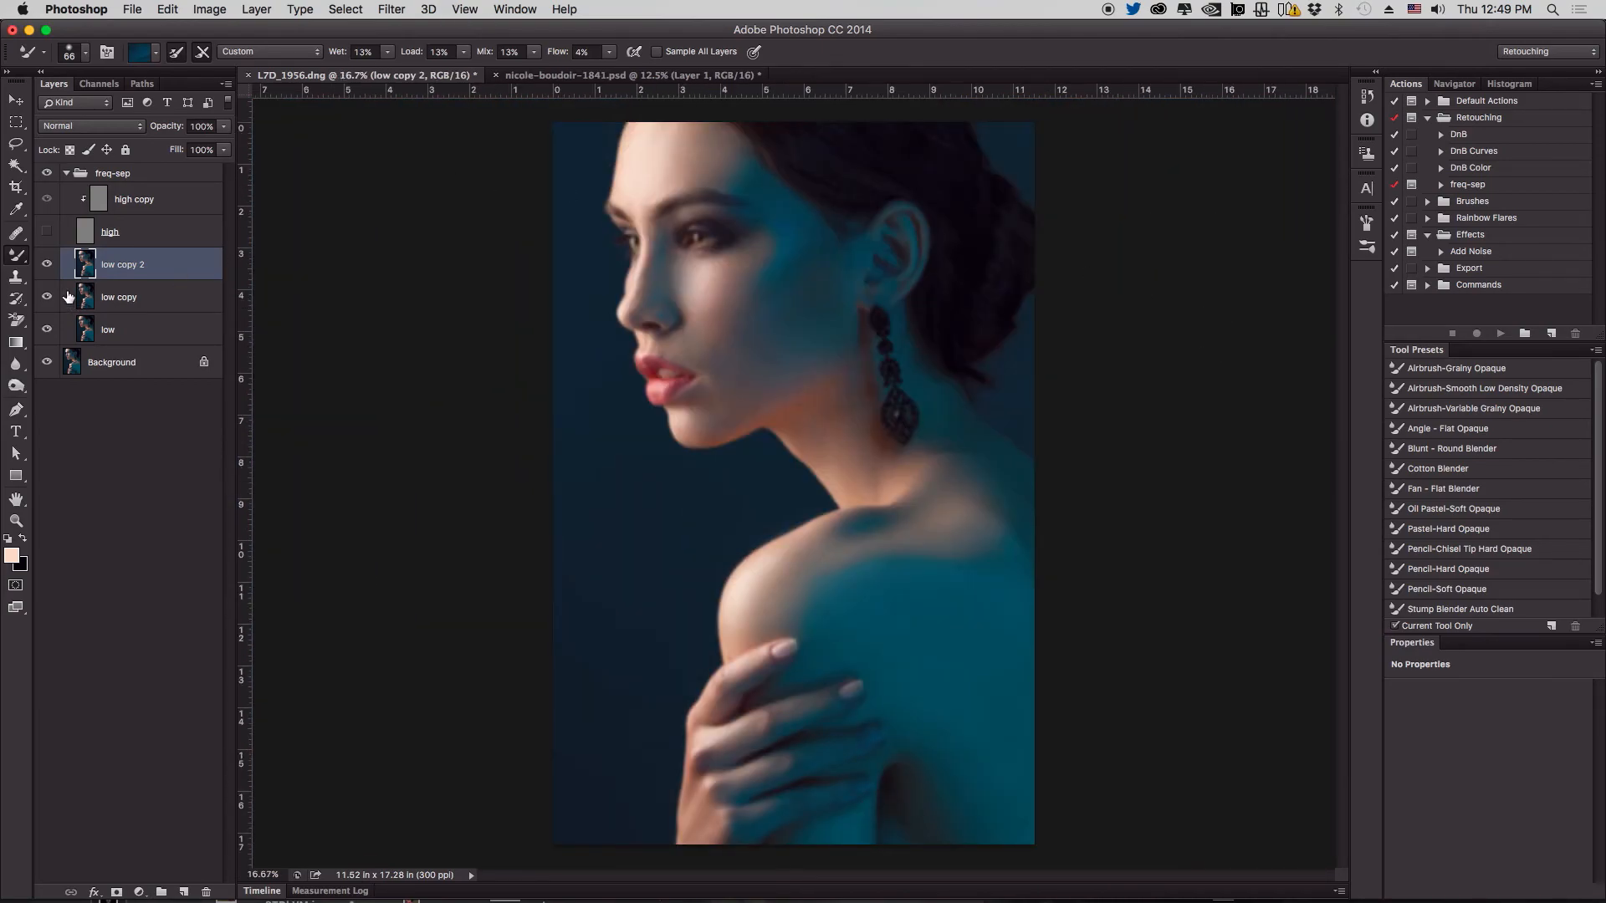
Compare the whole portrait with low copy 2 hidden and shown while the high layer is off
click(51, 271)
click(51, 272)
click(50, 272)
click(50, 271)
click(50, 271)
click(51, 270)
click(51, 271)
click(50, 271)
click(50, 271)
click(50, 271)
Enlarge the Mixer Brush to 625, sample the teal skin of the back, and even the tones across the back
key(super+plus)
drag(1073, 441, 920, 230)
mouse_move(780, 372)
mouse_down()
mouse_move(824, 372)
mouse_move(855, 413)
mouse_up()
alt+click(814, 505)
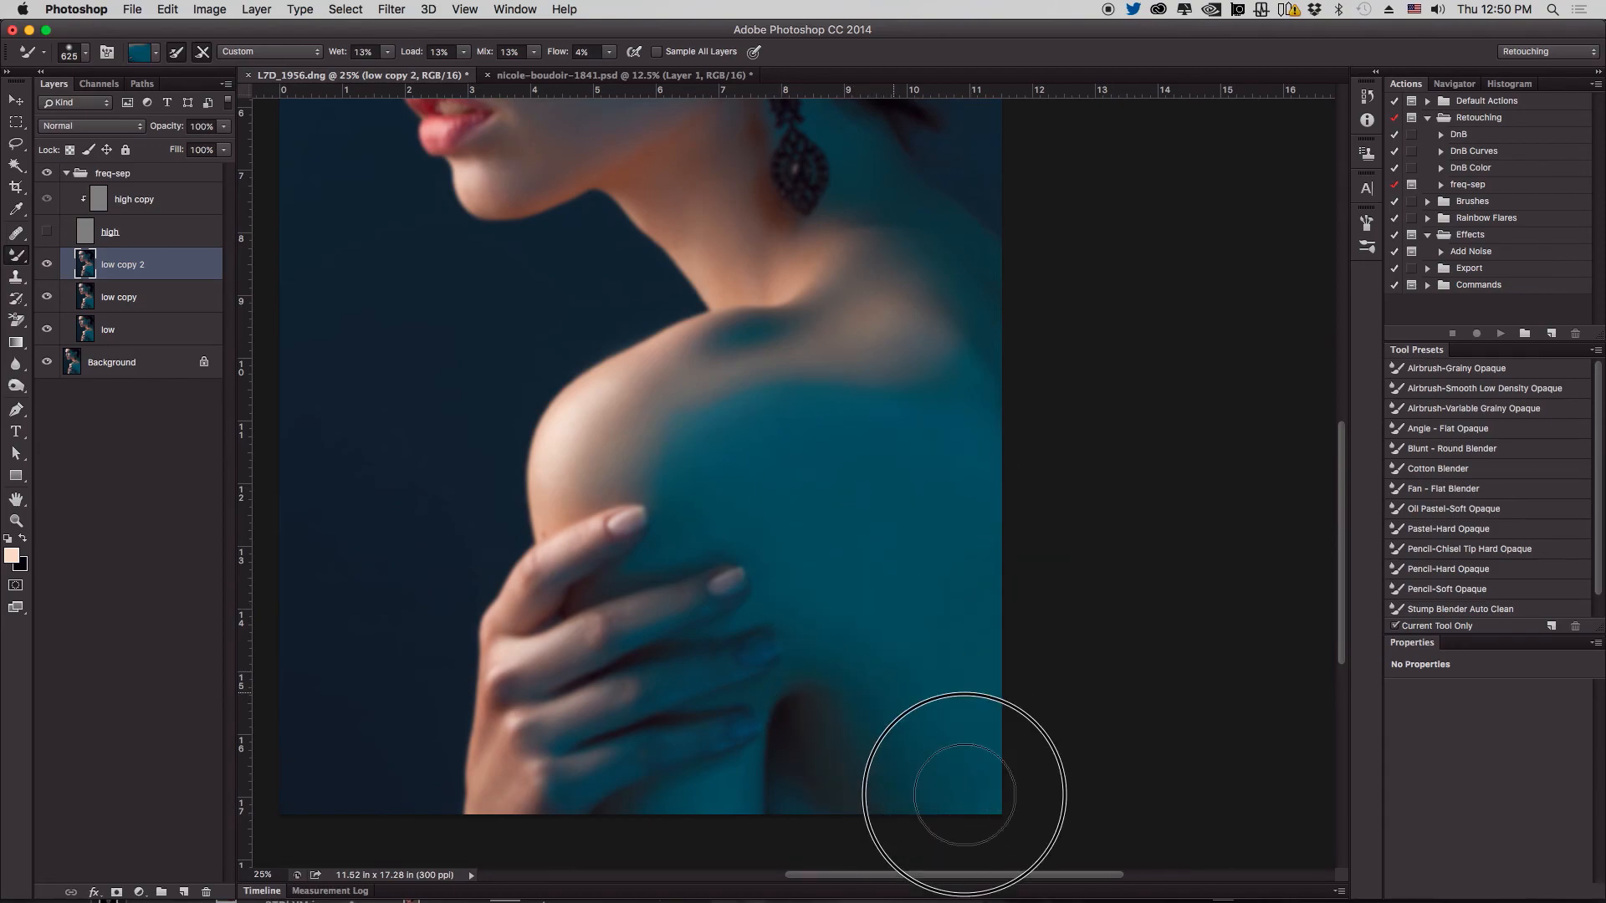
drag(1007, 445, 992, 375)
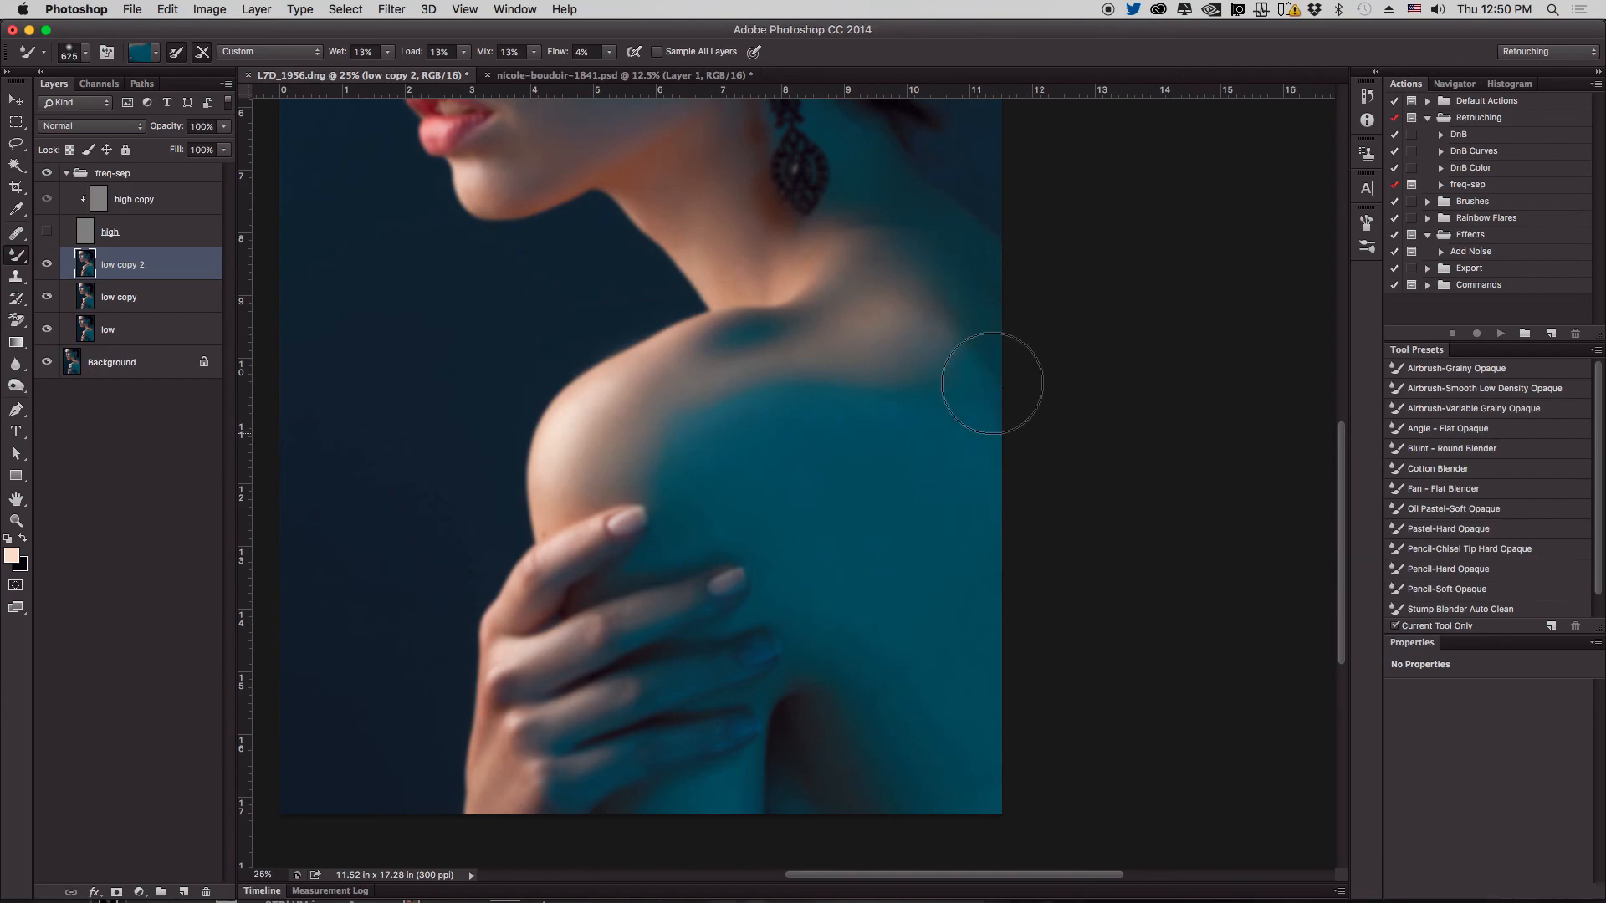
mouse_move(725, 509)
mouse_down()
mouse_move(670, 574)
mouse_move(627, 538)
mouse_up()
drag(795, 427, 1039, 471)
mouse_move(788, 679)
mouse_down()
mouse_move(918, 703)
mouse_move(966, 602)
mouse_up()
Blend the teal tones on the blue-lit side of the face with the 625 Mixer Brush
scroll(1008, 283, up, 6)
scroll(1008, 283, left, 2)
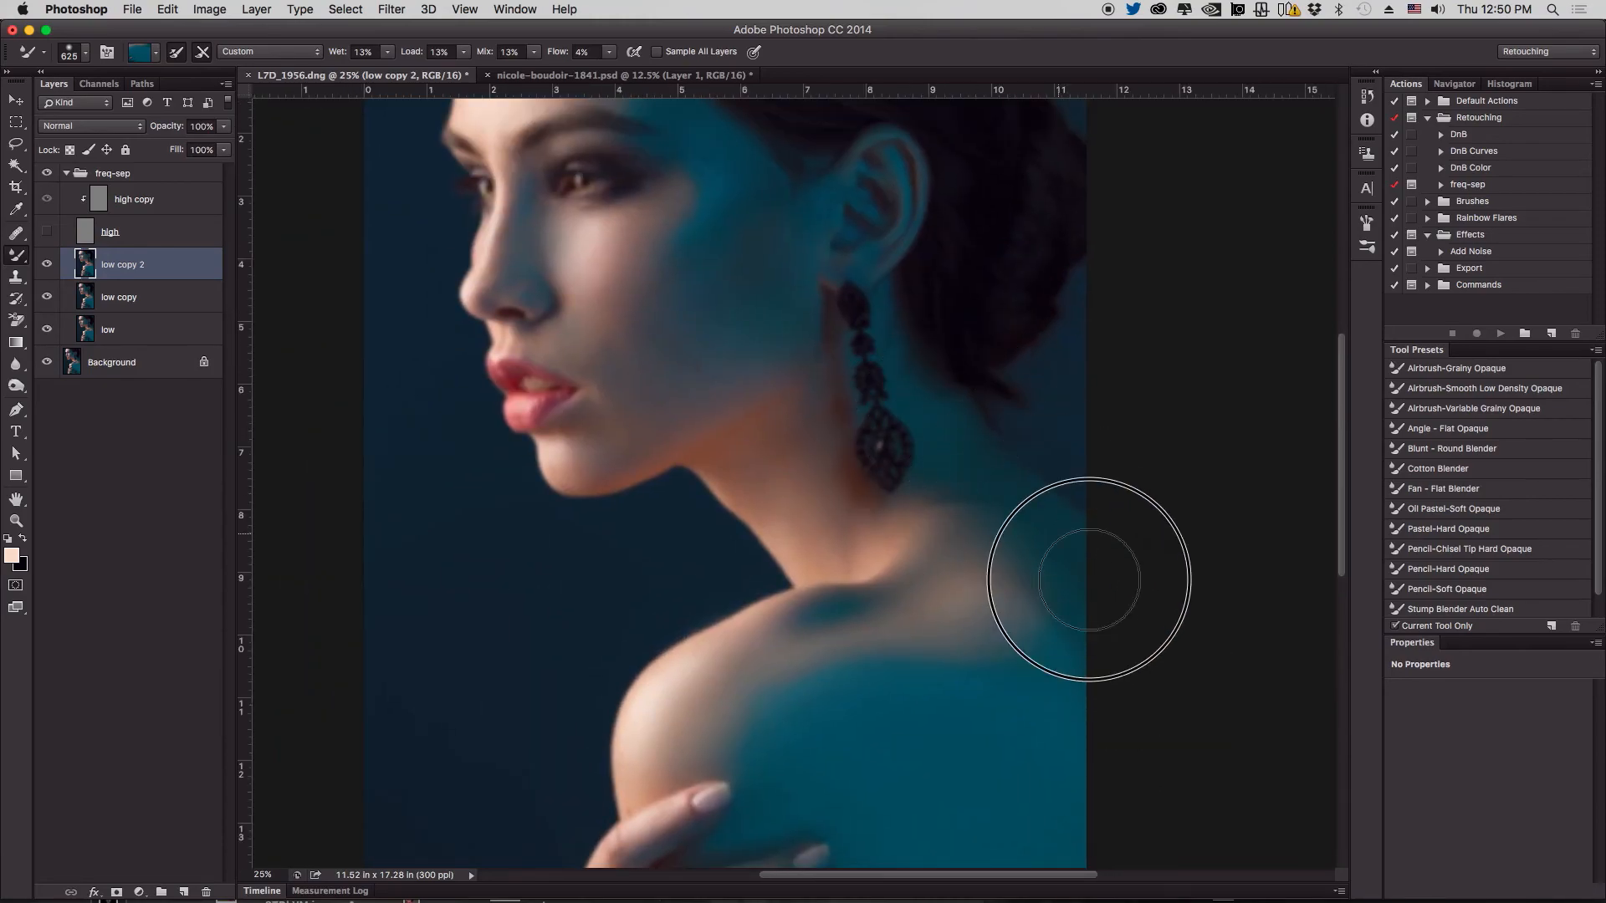
drag(953, 411, 821, 338)
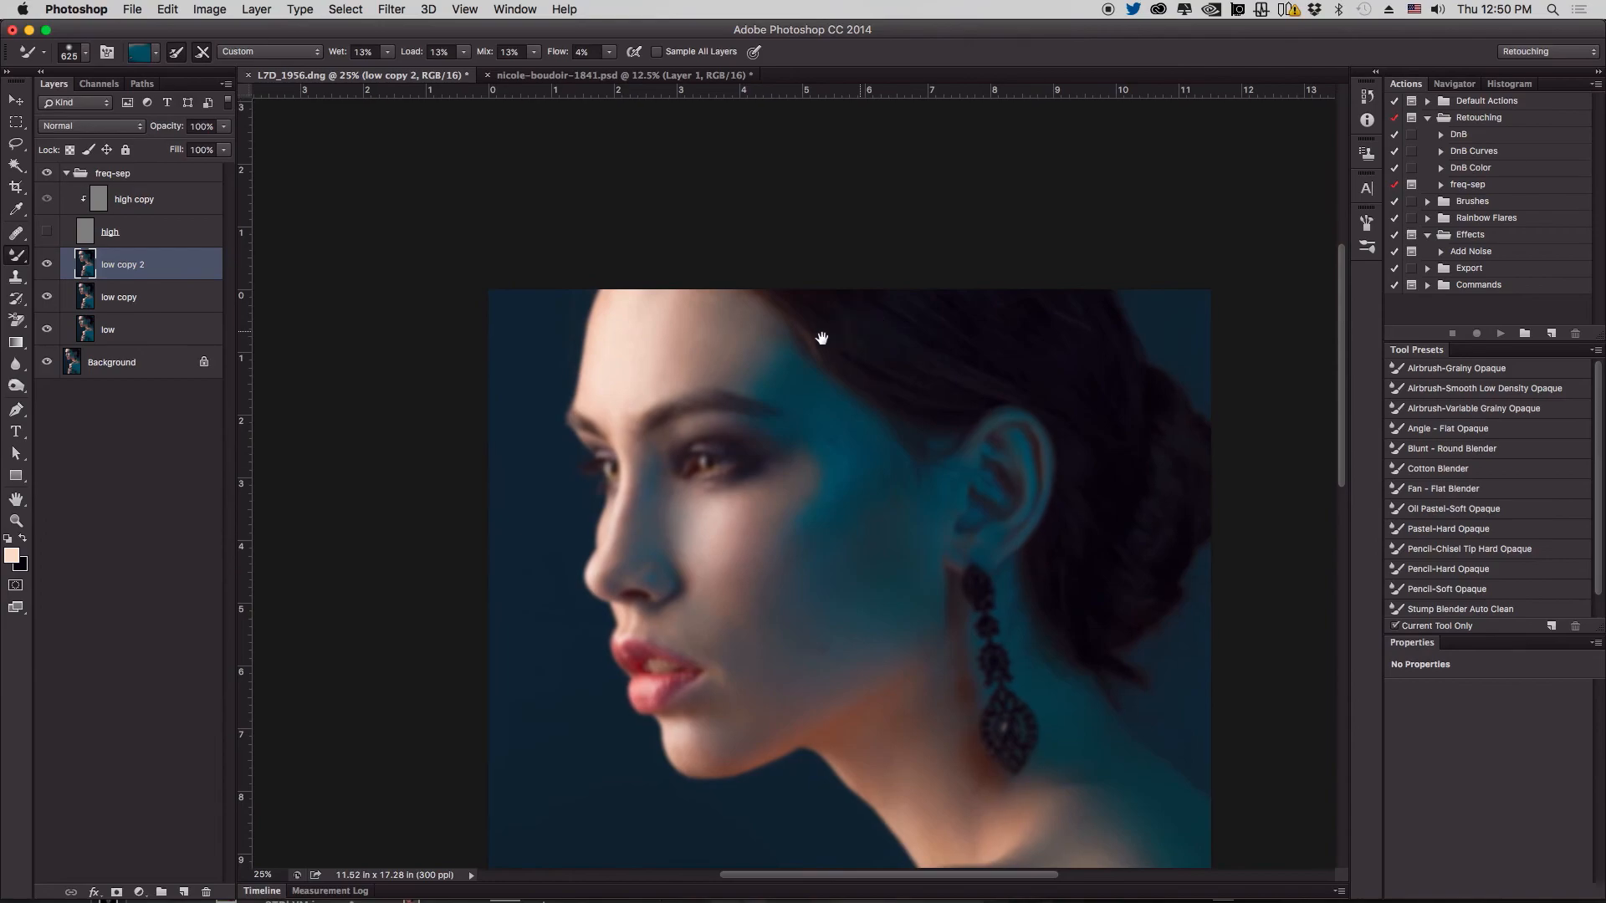
drag(867, 486, 850, 454)
mouse_move(854, 515)
mouse_down()
mouse_move(850, 453)
mouse_move(822, 573)
mouse_move(898, 589)
mouse_move(919, 495)
mouse_move(904, 546)
mouse_move(838, 471)
mouse_move(820, 478)
mouse_move(833, 469)
mouse_move(820, 394)
mouse_move(759, 349)
mouse_move(756, 304)
mouse_move(709, 294)
mouse_up()
Turn the high layer back on and compare the textured portrait with low copy 2 hidden and shown
click(47, 232)
scroll(734, 459, down, 10)
scroll(735, 458, right, 4)
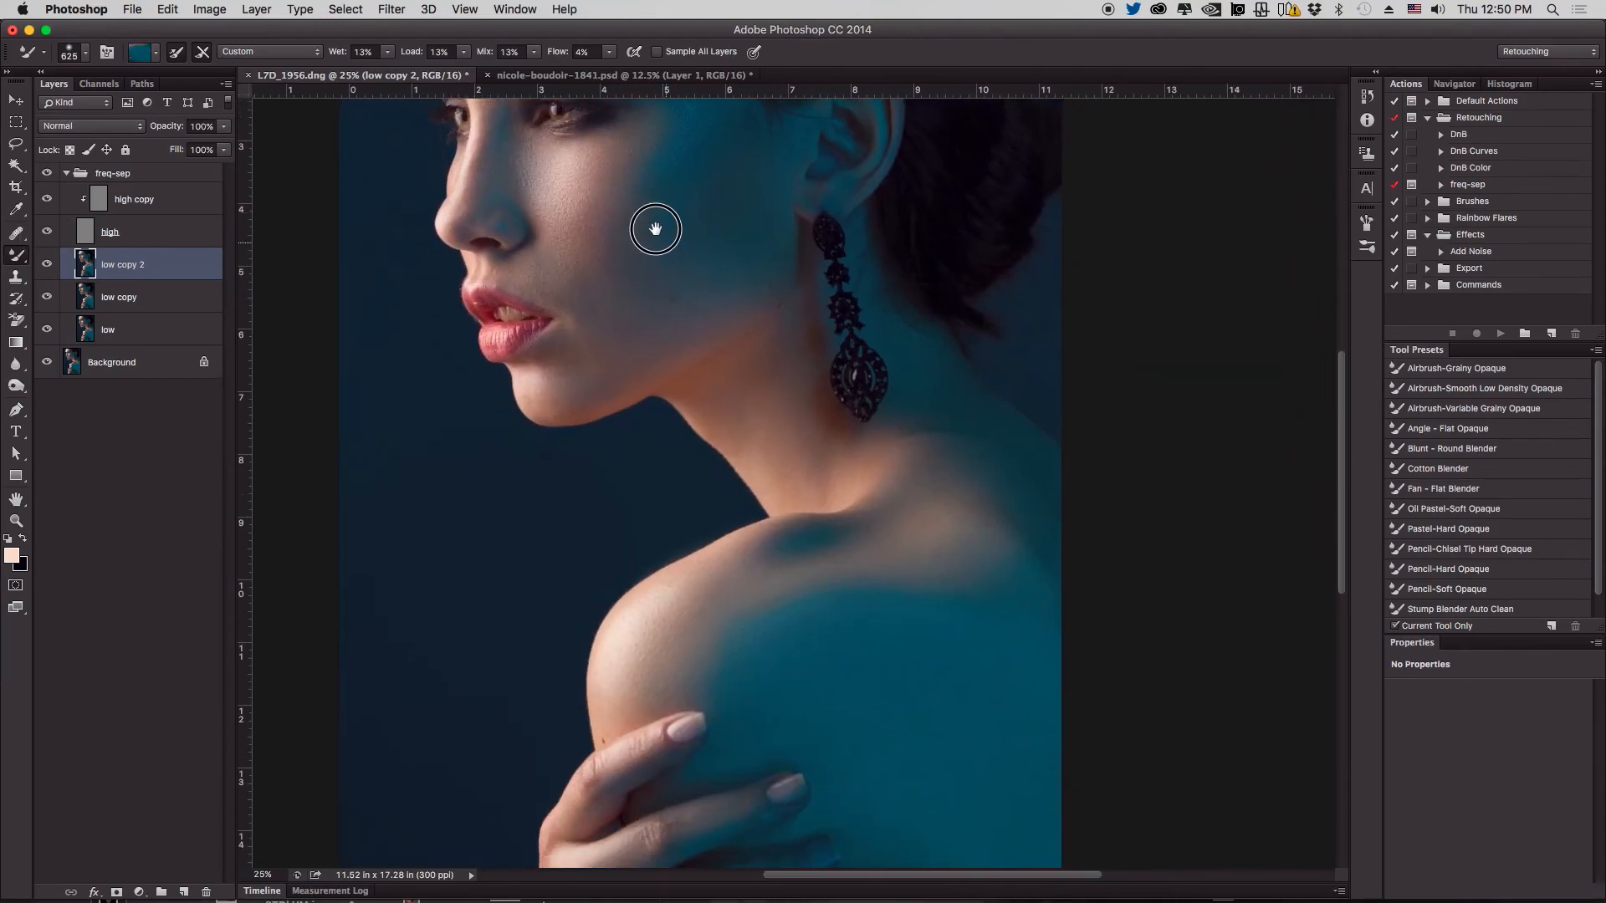
click(47, 266)
click(48, 266)
click(47, 266)
click(47, 266)
click(48, 266)
click(47, 266)
click(47, 265)
click(48, 265)
key(super+minus)
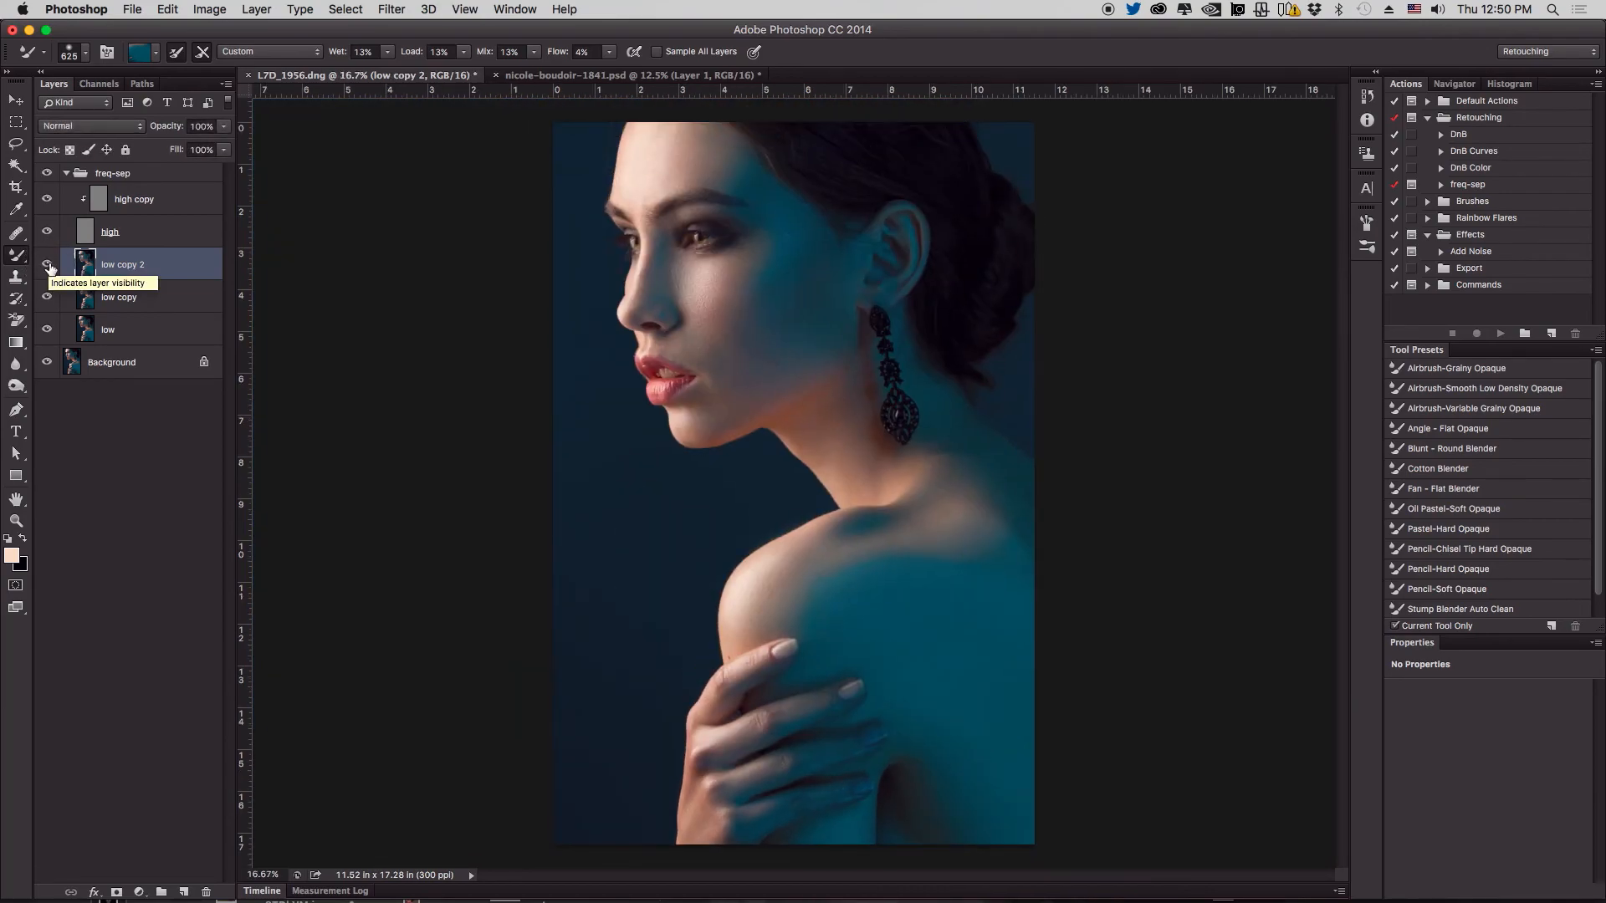
click(48, 266)
click(48, 266)
click(47, 266)
click(47, 266)
click(48, 266)
click(48, 266)
click(48, 266)
click(48, 266)
click(47, 266)
click(47, 265)
click(48, 266)
click(48, 266)
click(48, 266)
click(47, 266)
click(48, 266)
click(48, 266)
click(47, 266)
Examine the face close up with and without the low copy 2 blending
key(super+equal)
key(super+equal)
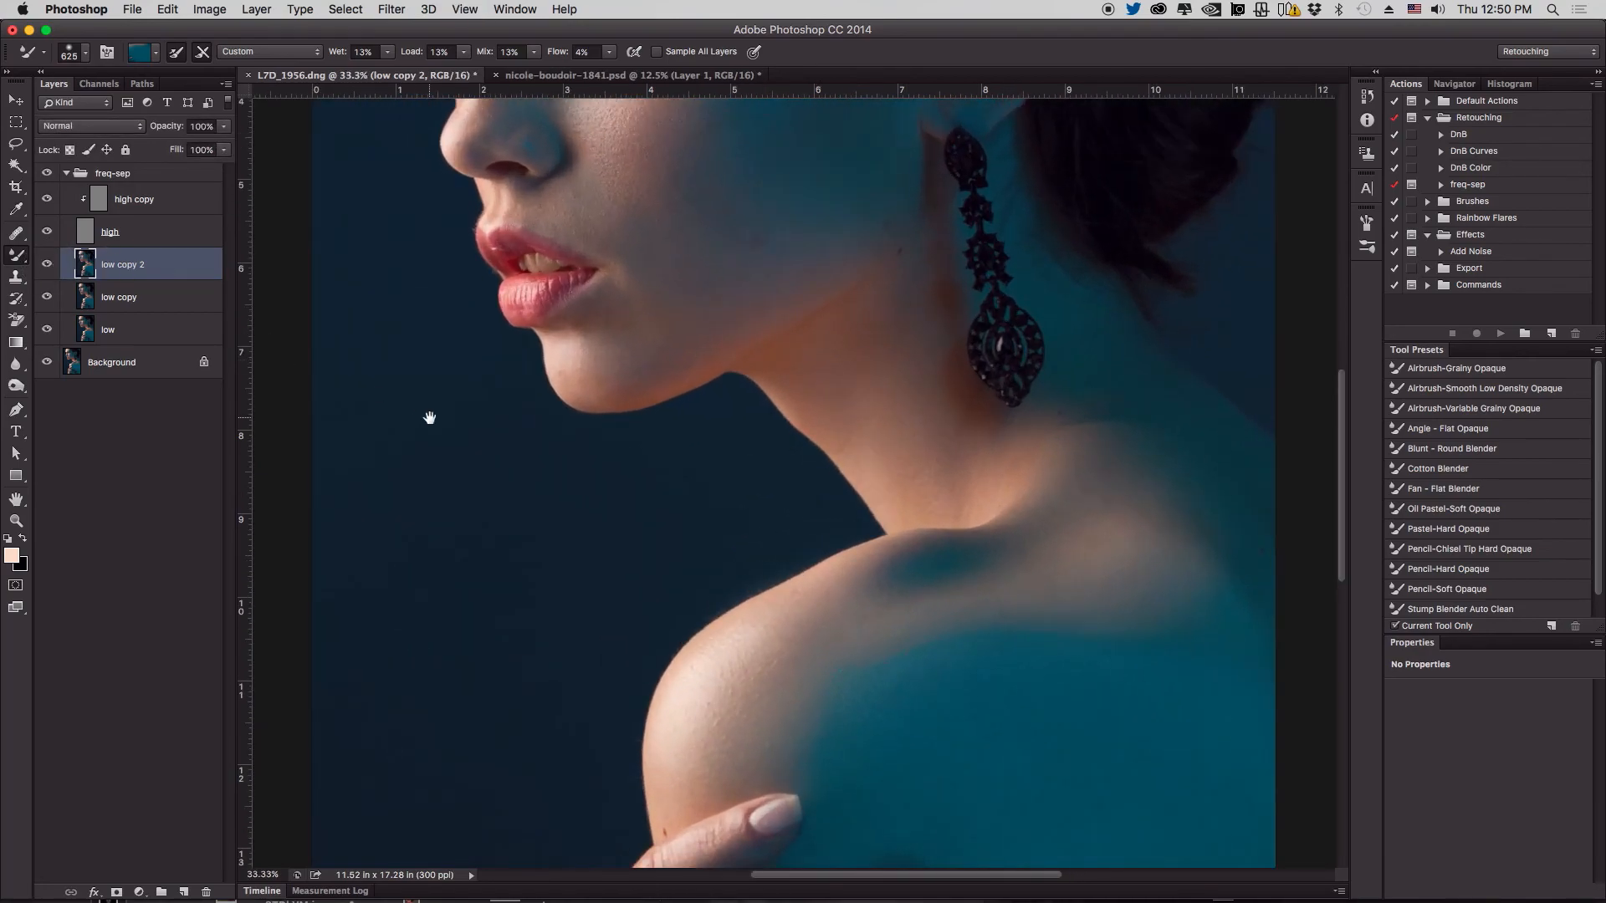
scroll(566, 724, up, 5)
scroll(566, 724, up, 3)
scroll(489, 511, up, 2)
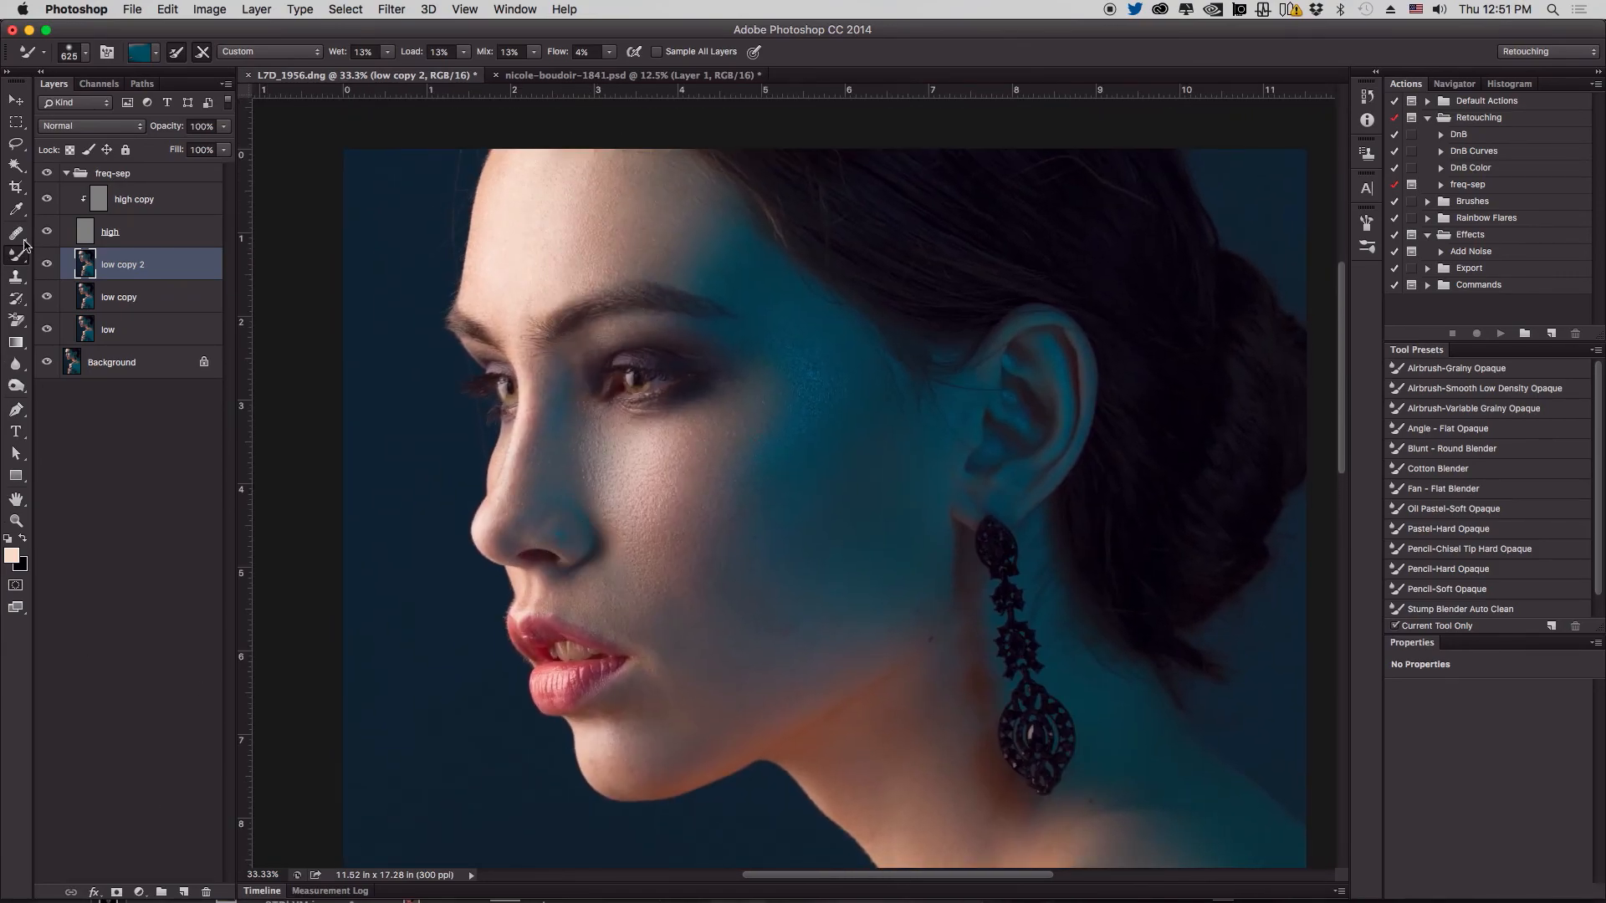
click(48, 266)
click(48, 266)
Hide the high layer, sample the forehead skin, and blend the tones on the forehead, nose bridge and cheek
ctrl+alt+drag(624, 189, 555, 168)
alt+click(571, 182)
click(48, 233)
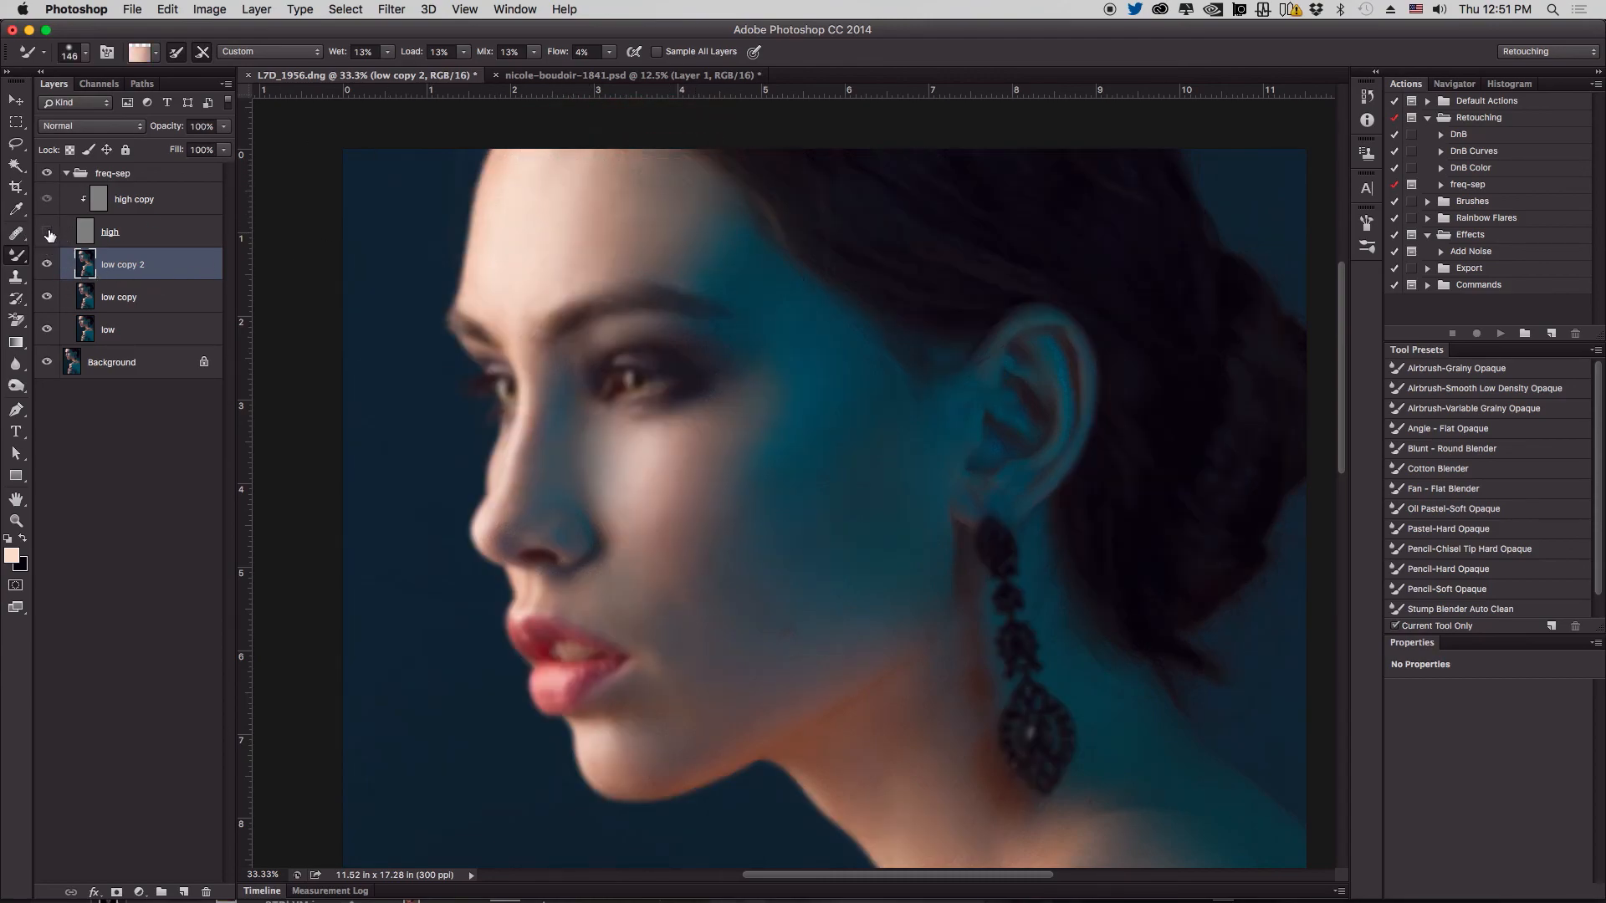
alt+click(605, 189)
drag(552, 263, 565, 264)
mouse_move(579, 442)
mouse_down()
mouse_move(587, 488)
mouse_move(584, 433)
mouse_move(601, 468)
mouse_move(583, 393)
mouse_up()
mouse_move(599, 520)
mouse_down()
mouse_move(601, 447)
mouse_move(659, 446)
mouse_up()
drag(682, 485, 686, 498)
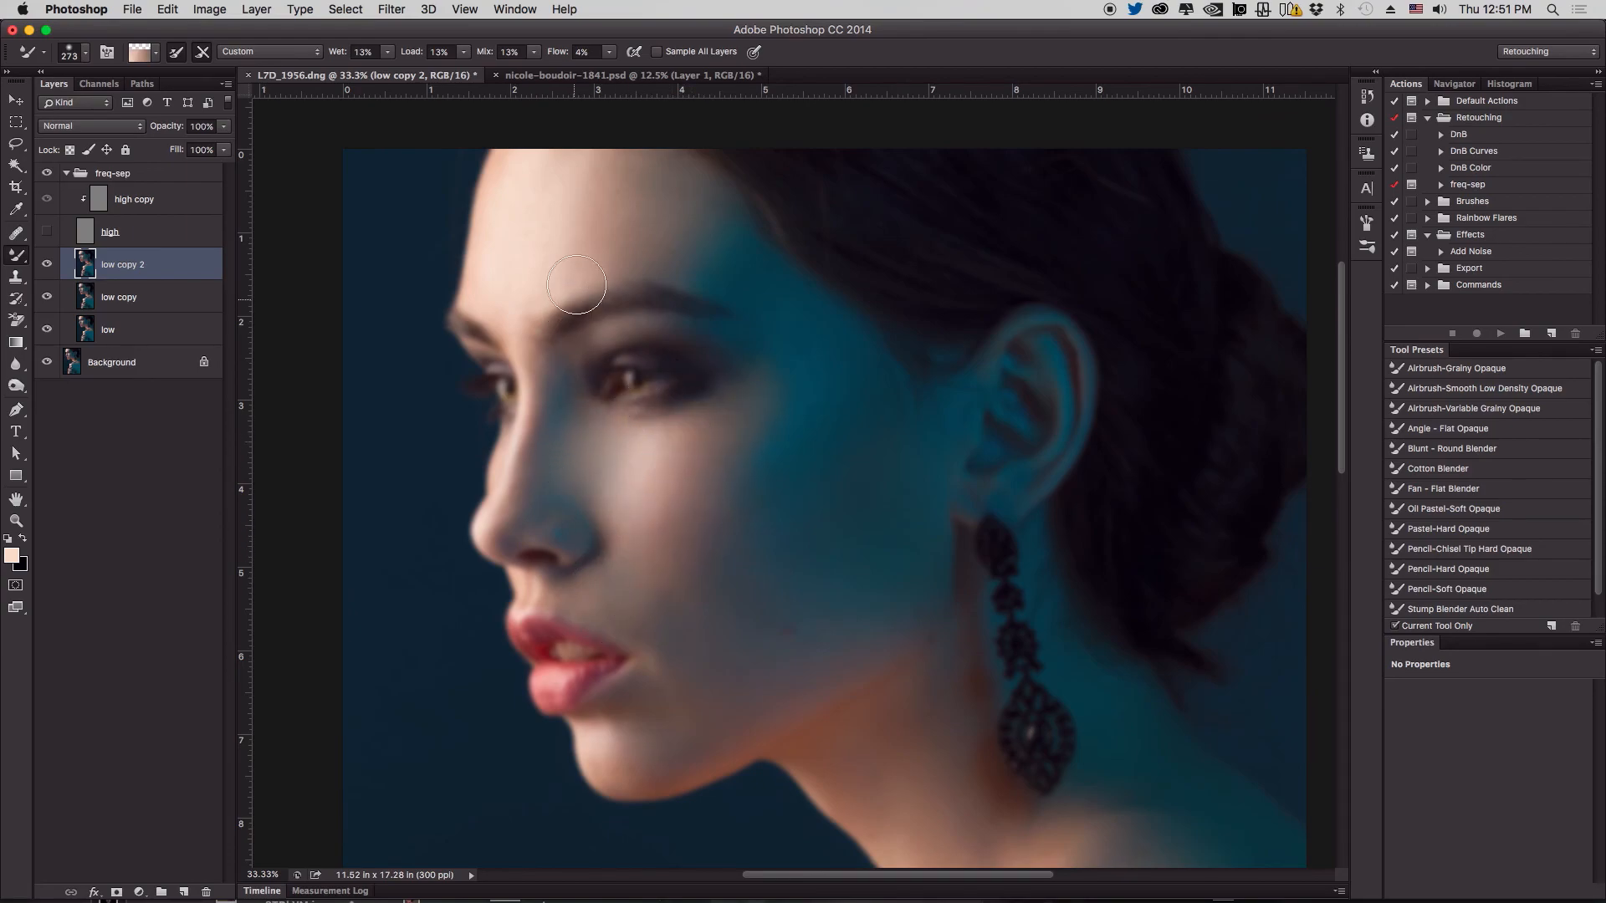
Blend the side of the nose bridge on low copy with low copy 2 hidden, and restore low copy 2 as the active layer
click(46, 231)
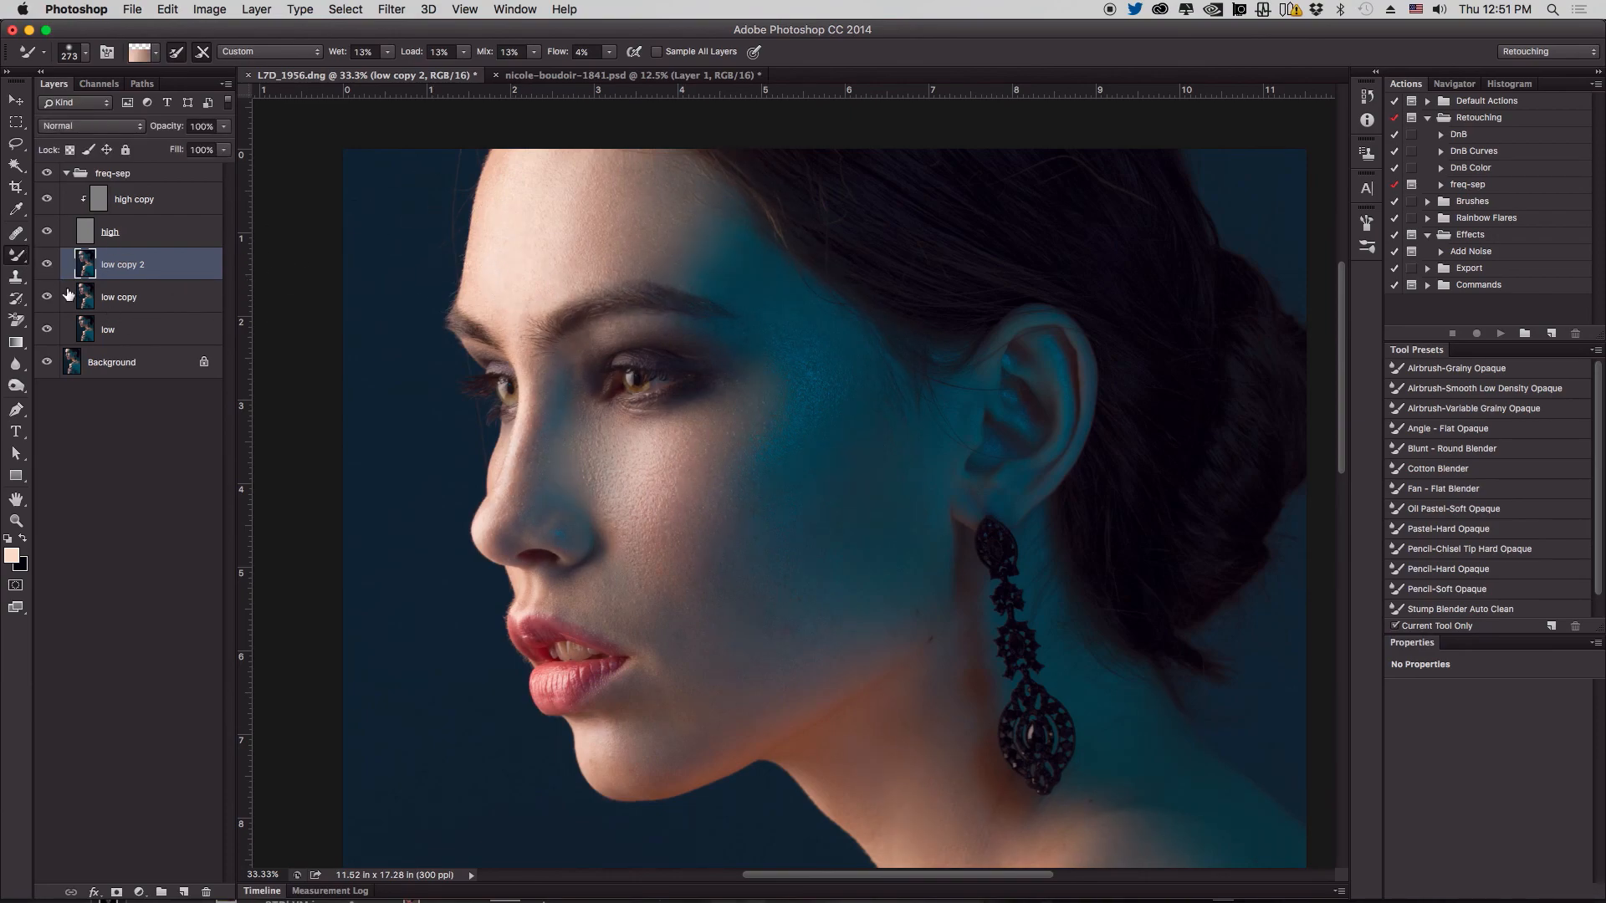
click(47, 264)
click(47, 232)
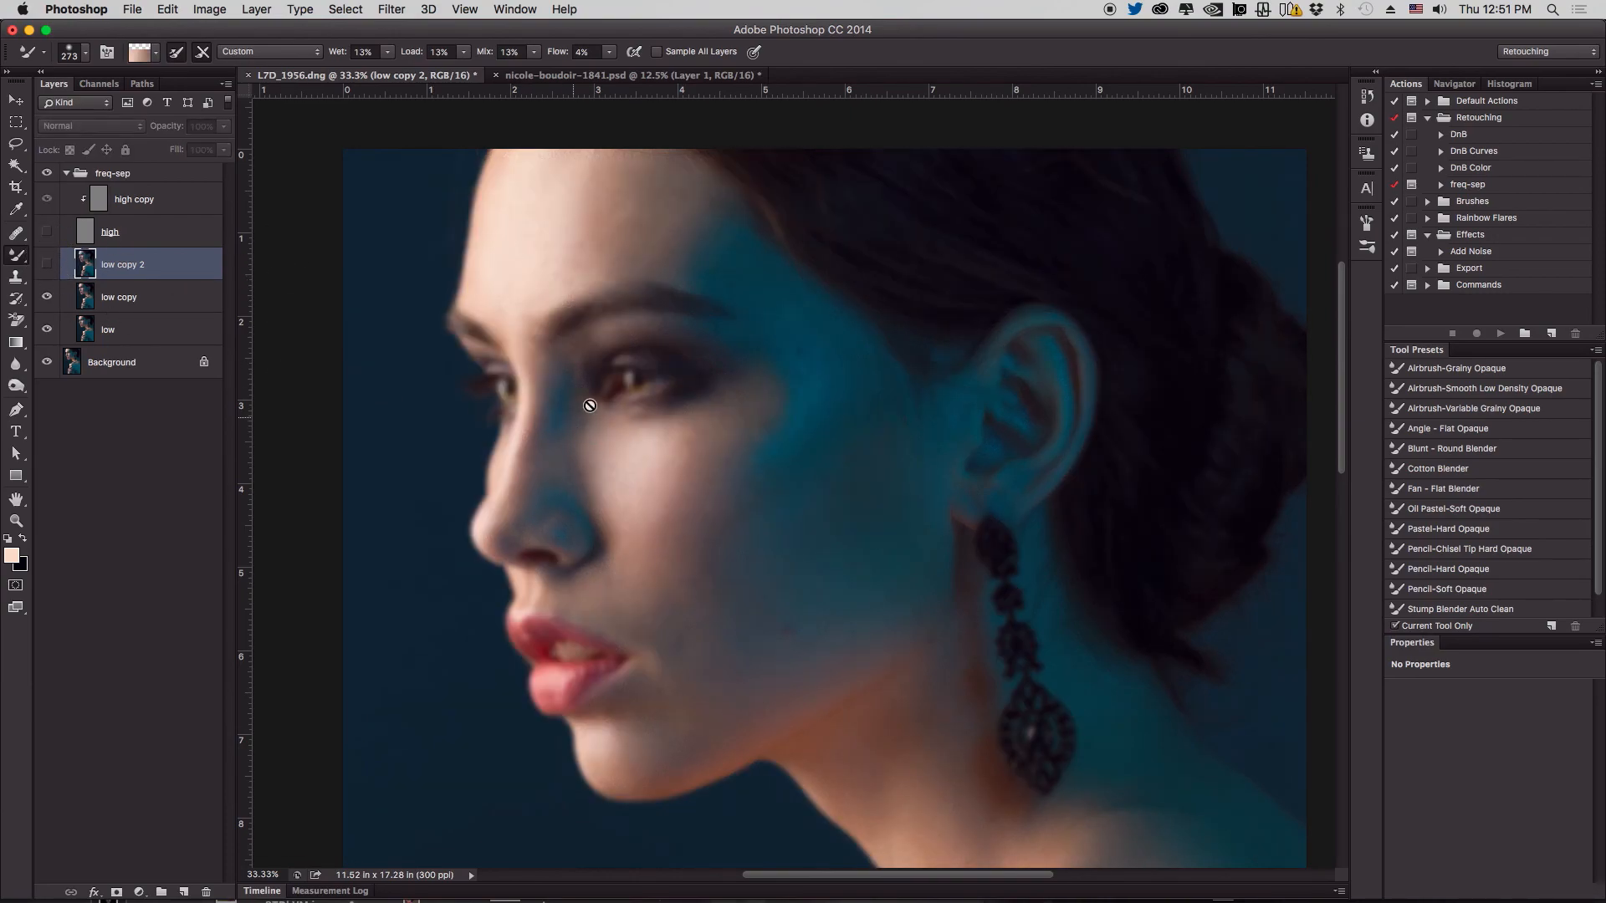
click(170, 298)
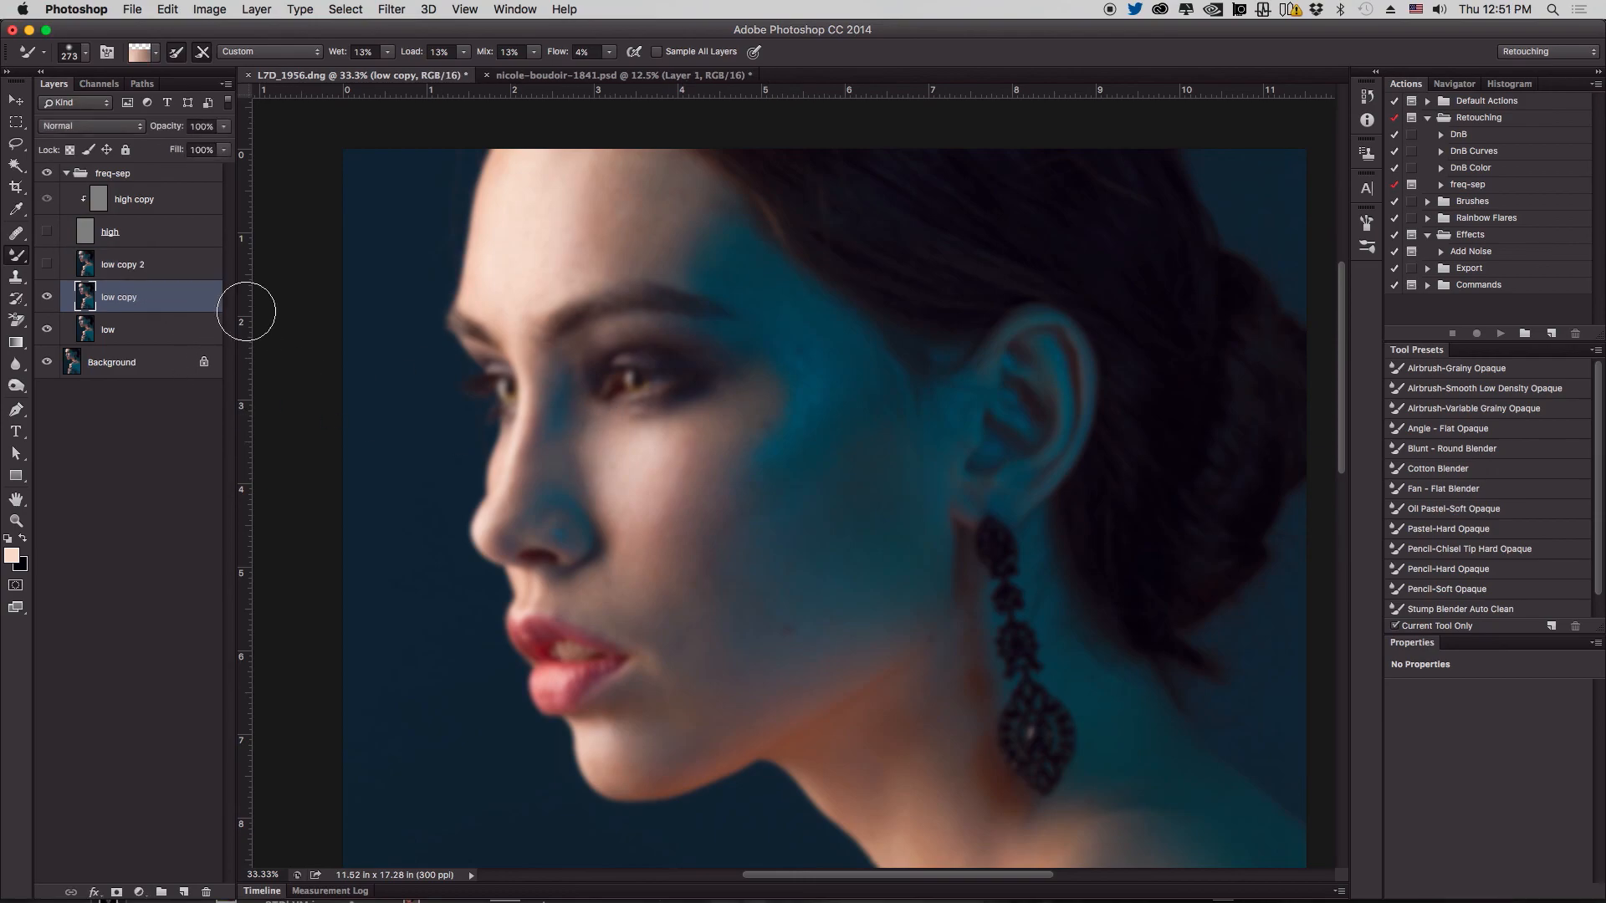
mouse_move(592, 395)
mouse_down()
mouse_move(565, 420)
mouse_move(552, 410)
mouse_move(584, 405)
mouse_move(571, 413)
mouse_up()
click(47, 265)
click(150, 264)
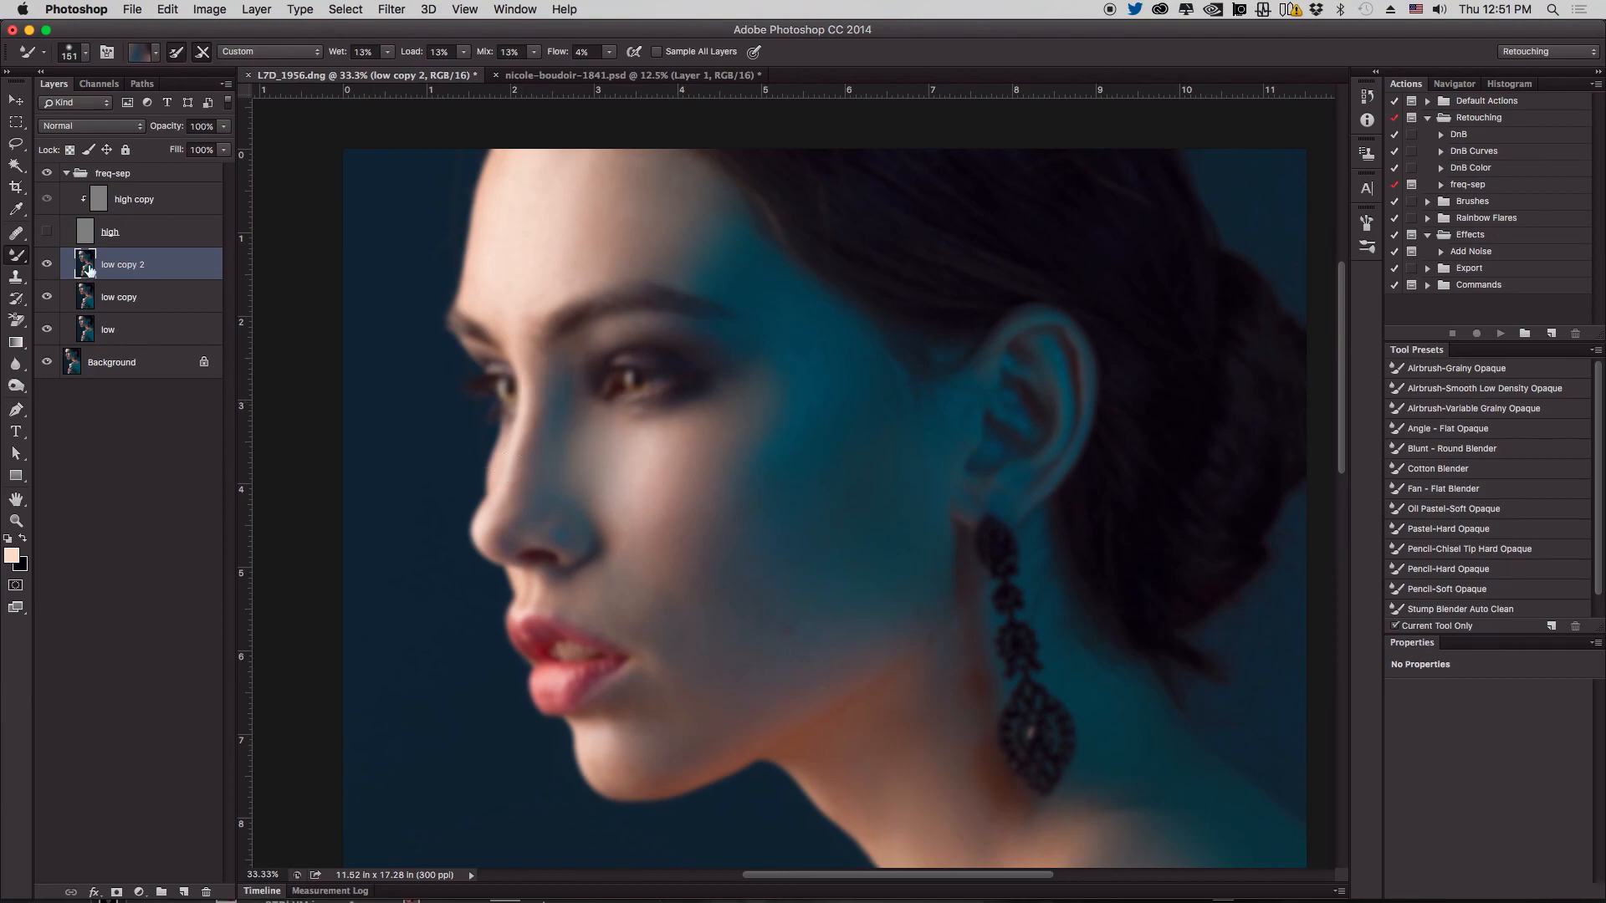
Show the high layer and compare the face with low copy 2 off and on
click(47, 268)
click(54, 231)
click(48, 266)
click(48, 266)
Reduce the opacity of low copy 2 to 52%
key(super+minus)
key(super+minus)
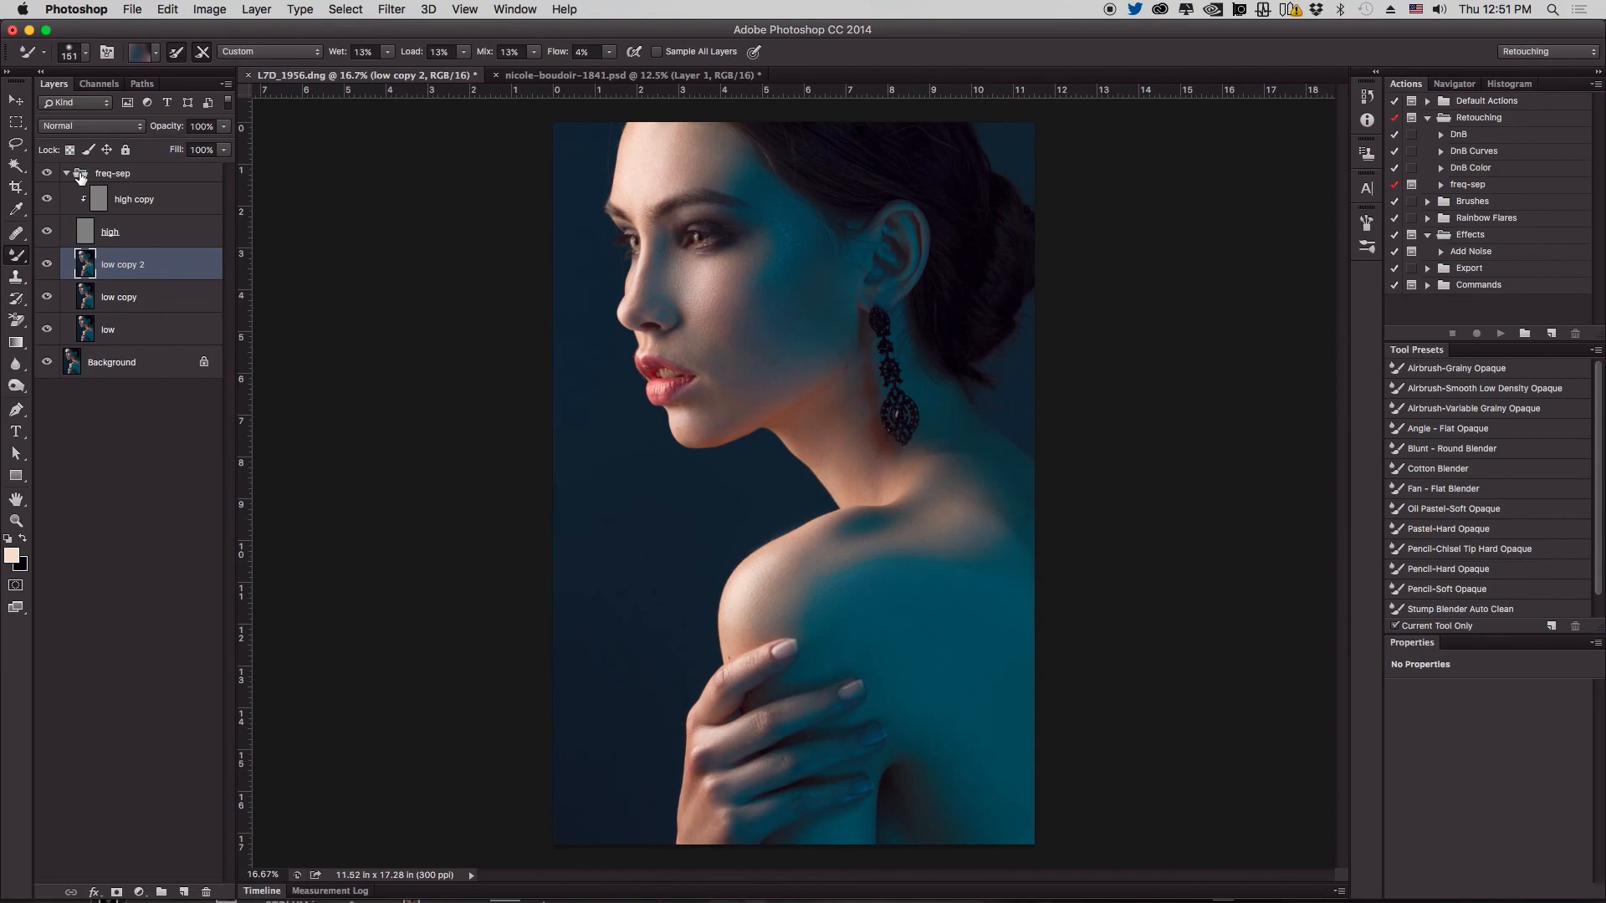
click(224, 126)
drag(226, 146, 187, 150)
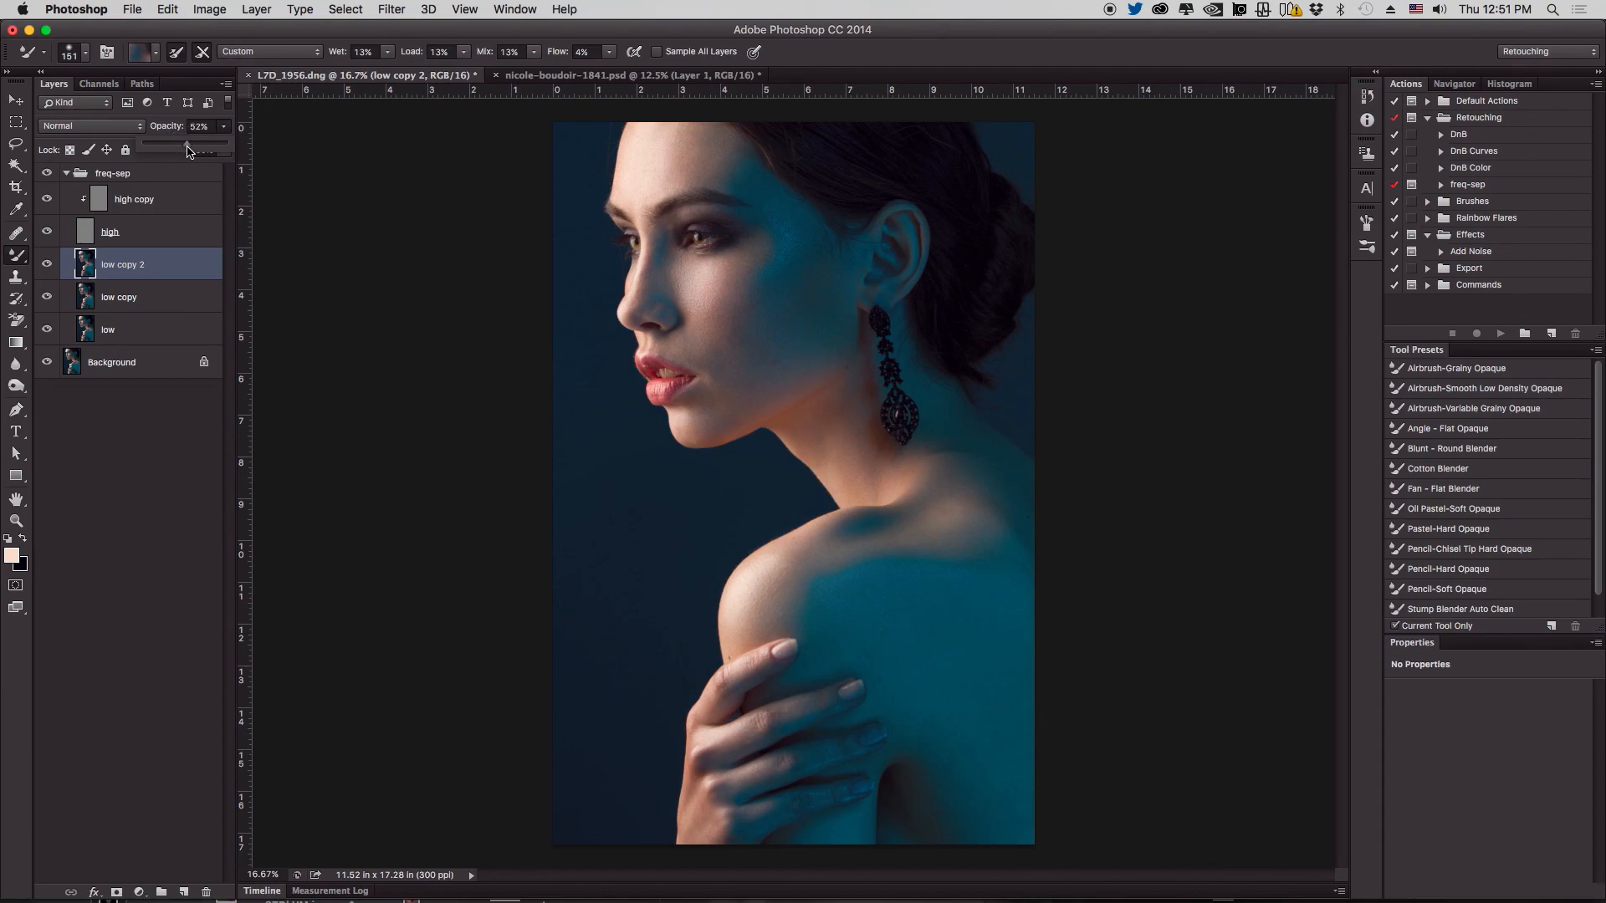
Compare the portrait before and after retouching by hiding and showing the freq-sep group
key(super+minus)
click(51, 175)
click(50, 175)
click(50, 175)
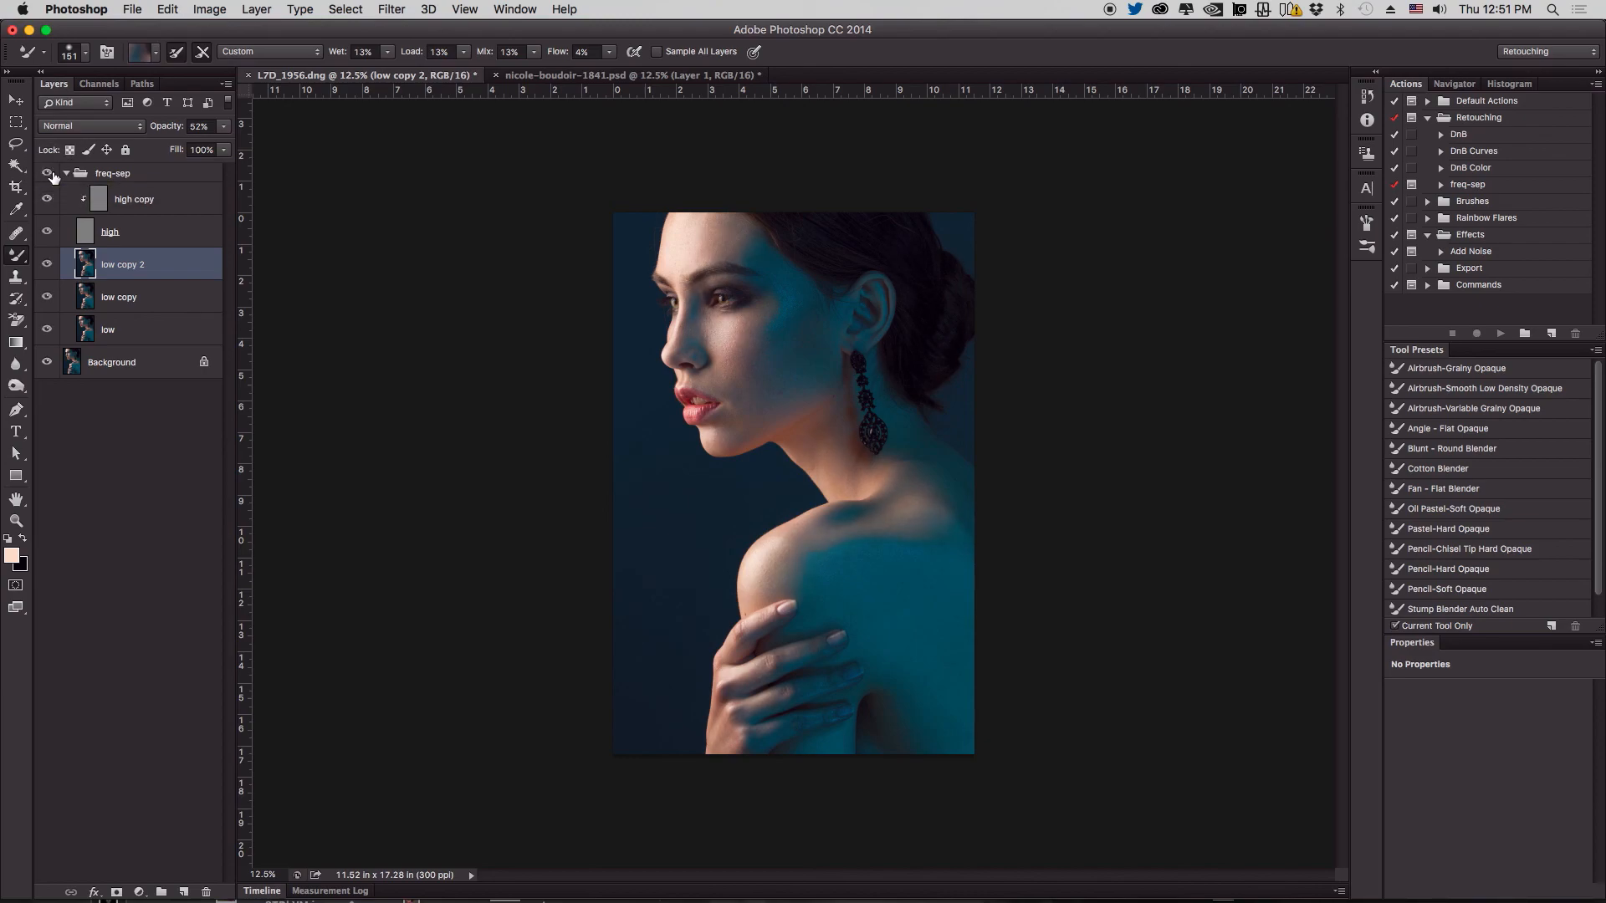
click(50, 175)
click(50, 175)
click(50, 175)
click(50, 175)
click(50, 175)
click(50, 175)
click(52, 175)
click(52, 175)
click(52, 175)
click(52, 175)
click(52, 175)
click(51, 174)
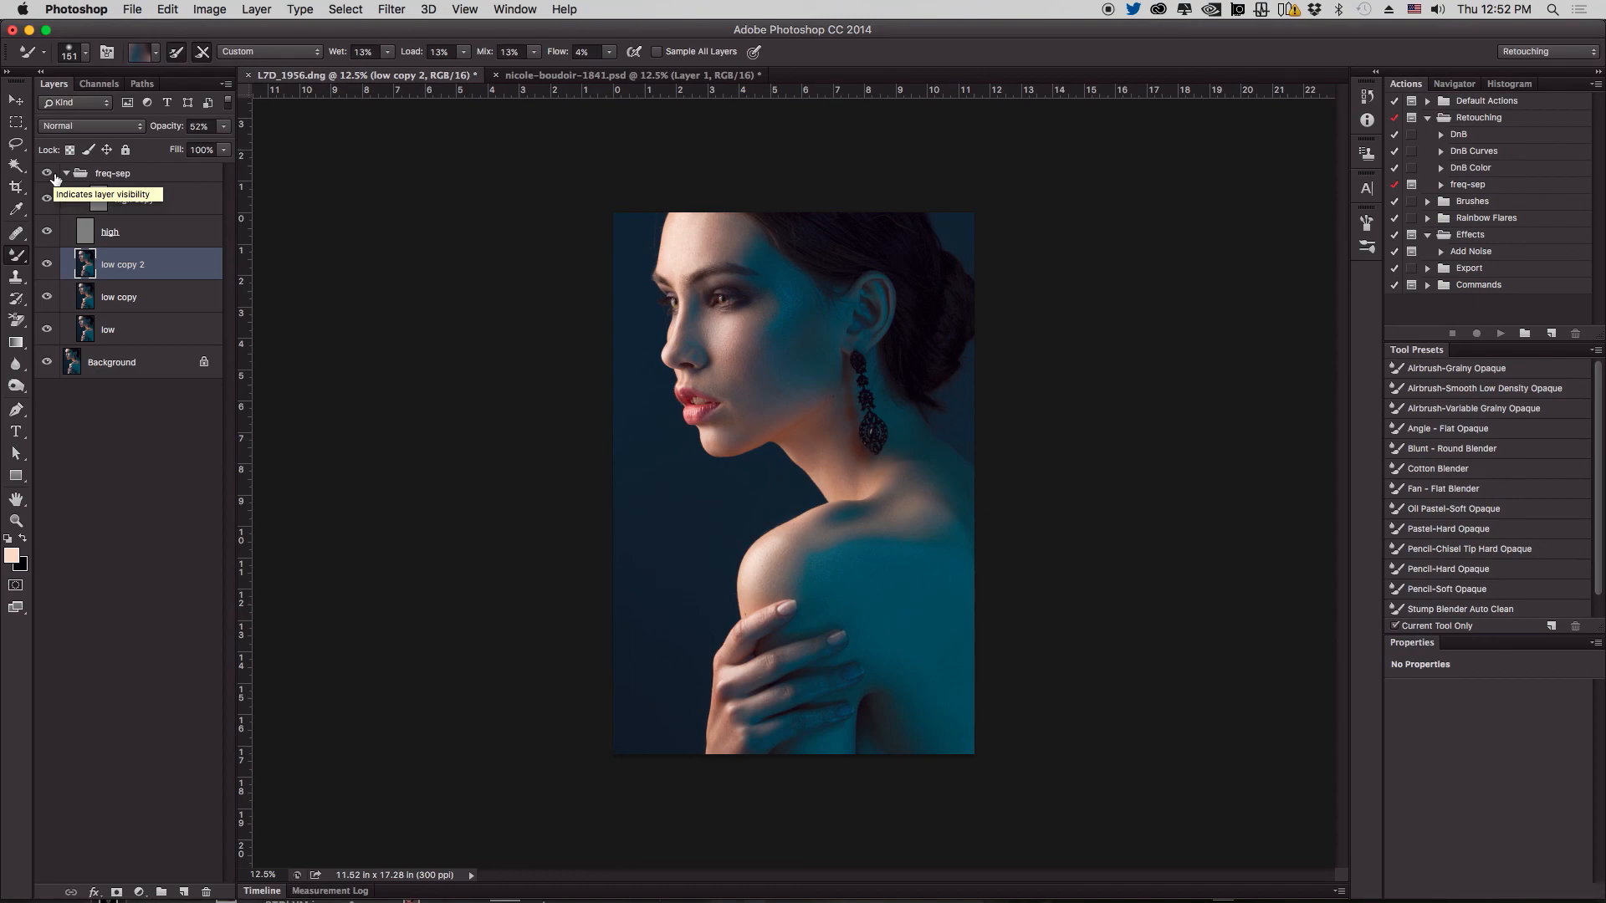
click(52, 176)
click(52, 175)
click(53, 176)
click(53, 175)
click(55, 173)
click(54, 173)
click(55, 173)
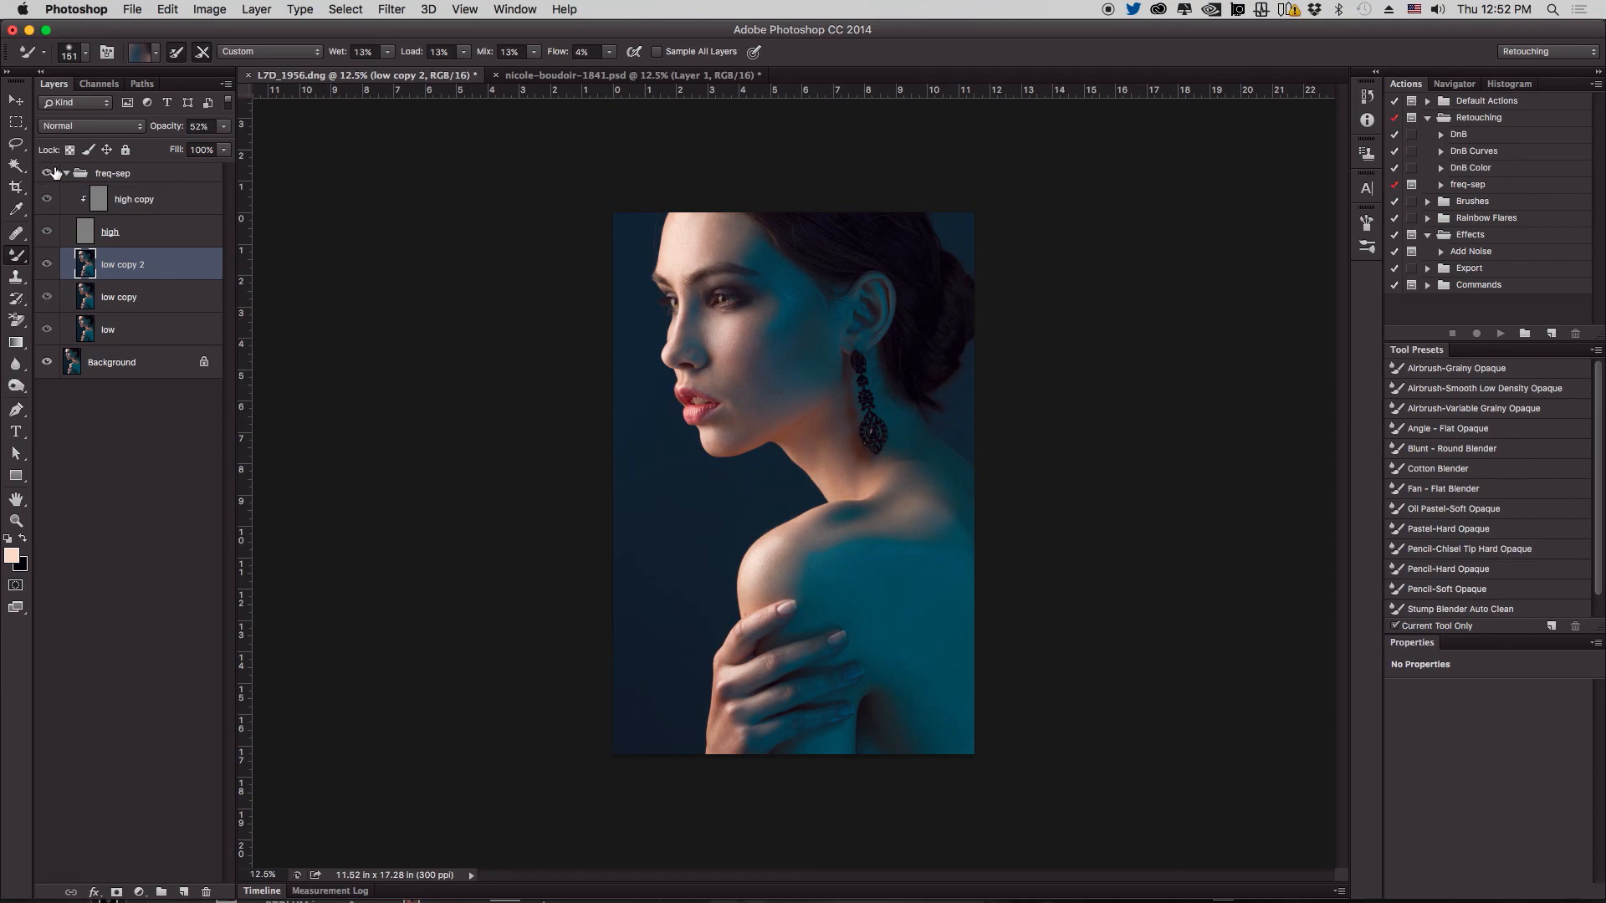
click(55, 173)
click(55, 170)
click(54, 170)
click(54, 170)
click(54, 170)
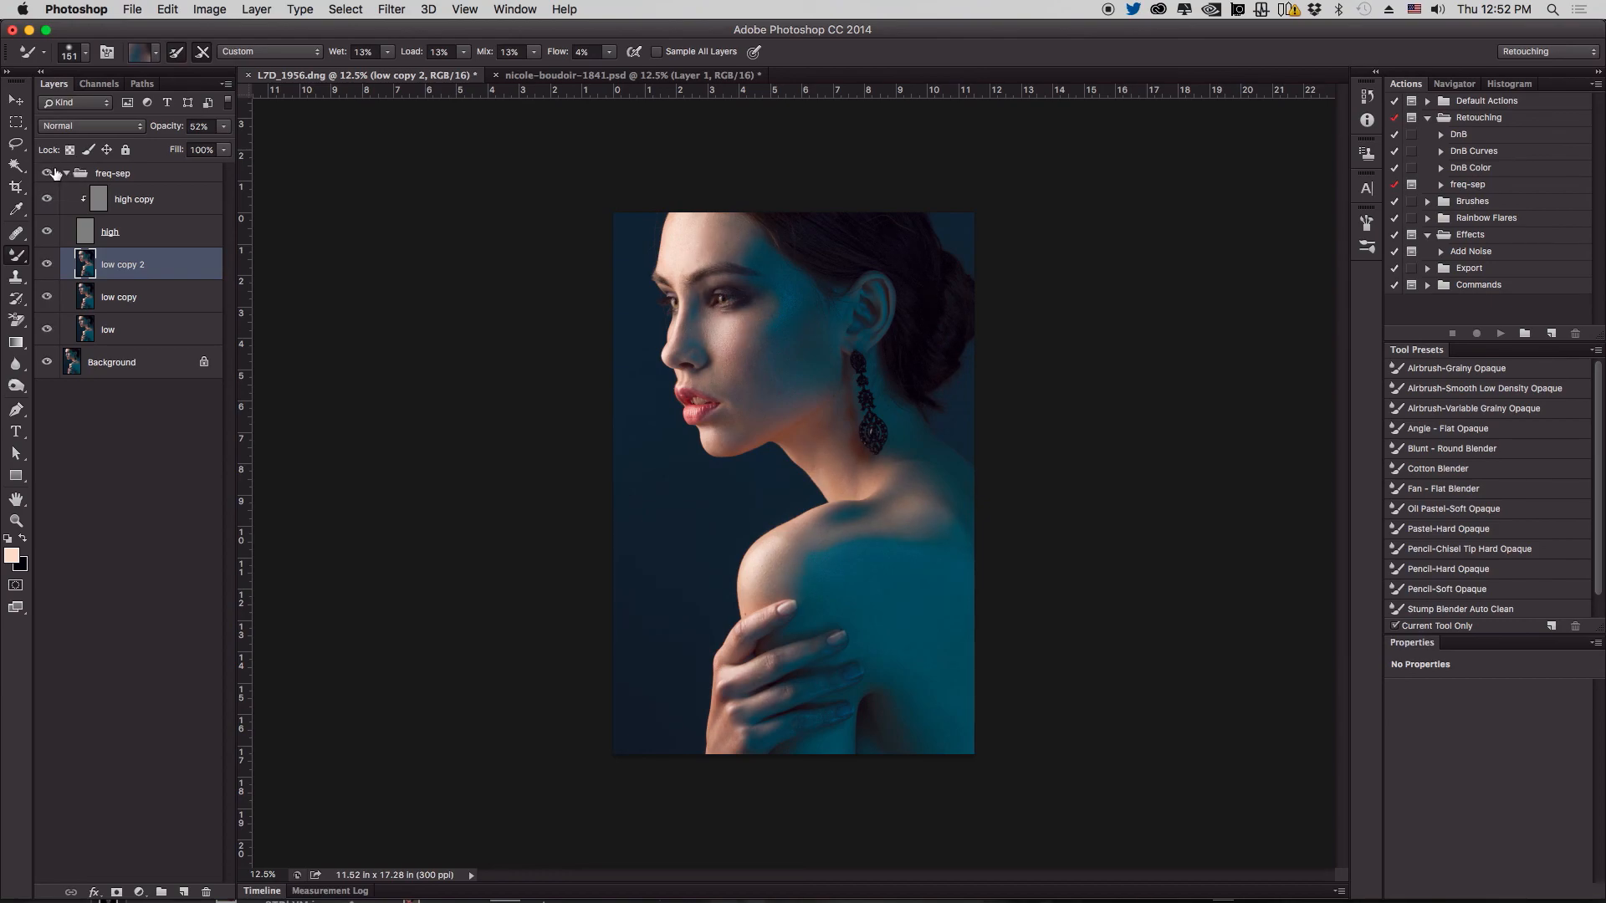